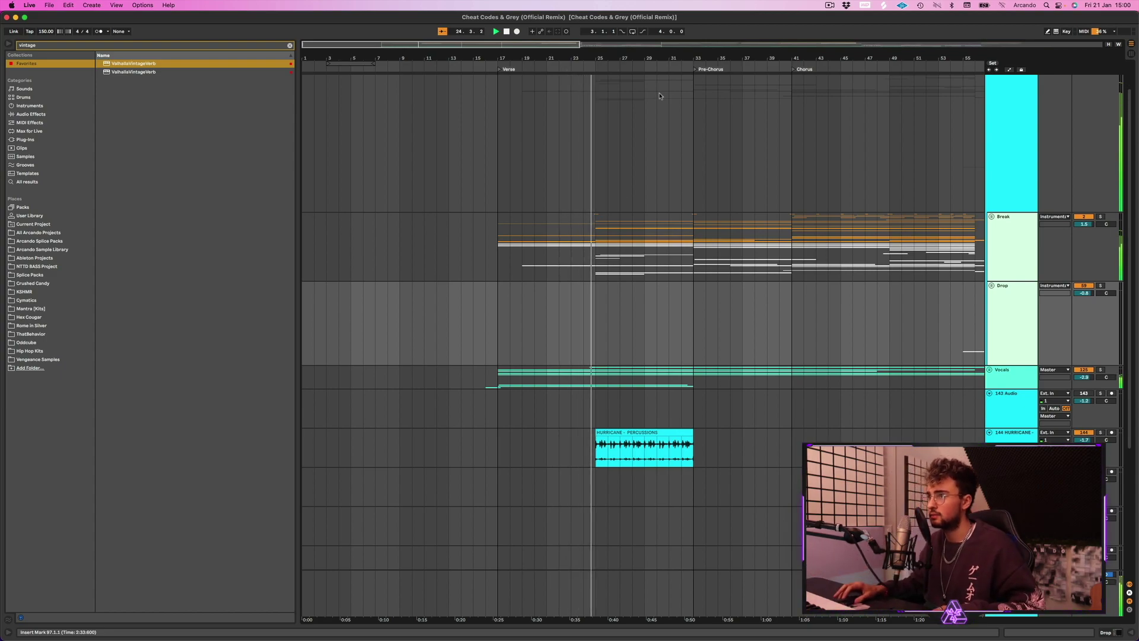
# - Play the verse with only the 132 HURRICANE lead vocal track soloed and show that track's devices
pyautogui.scroll(2, 653, 178)
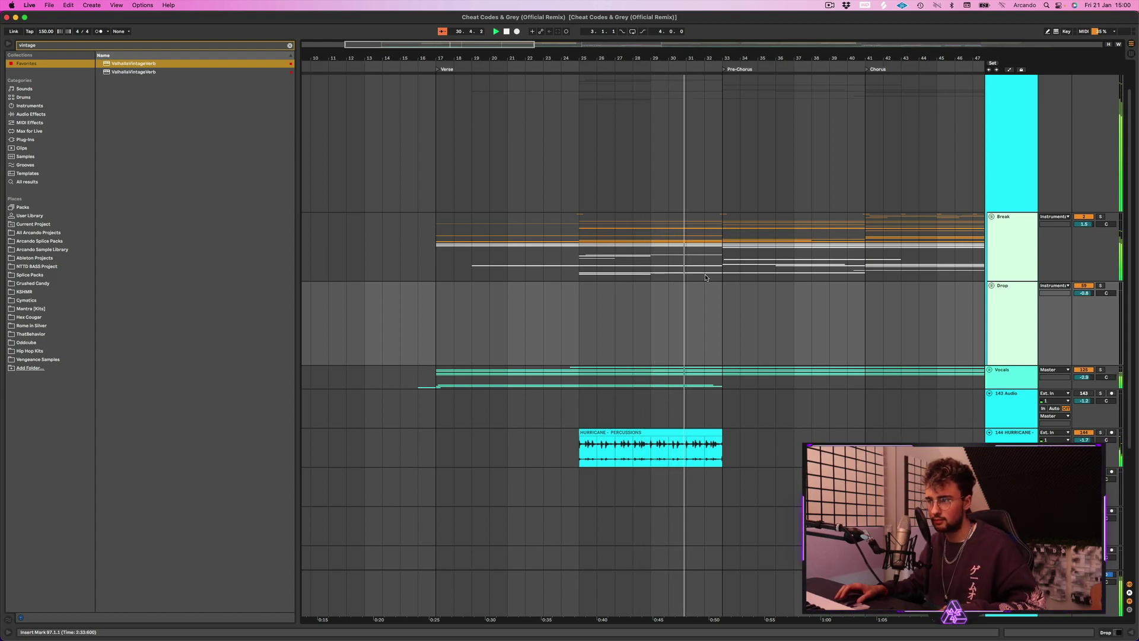
pyautogui.hscroll(2, 778, 294)
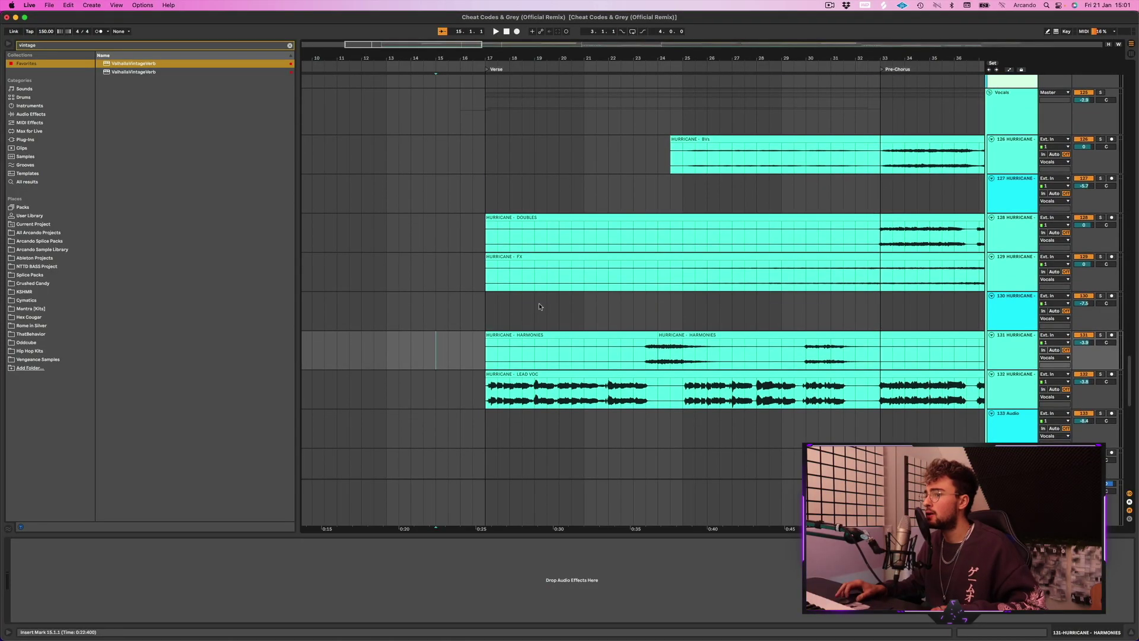
pyautogui.scroll(-3, 504, 306)
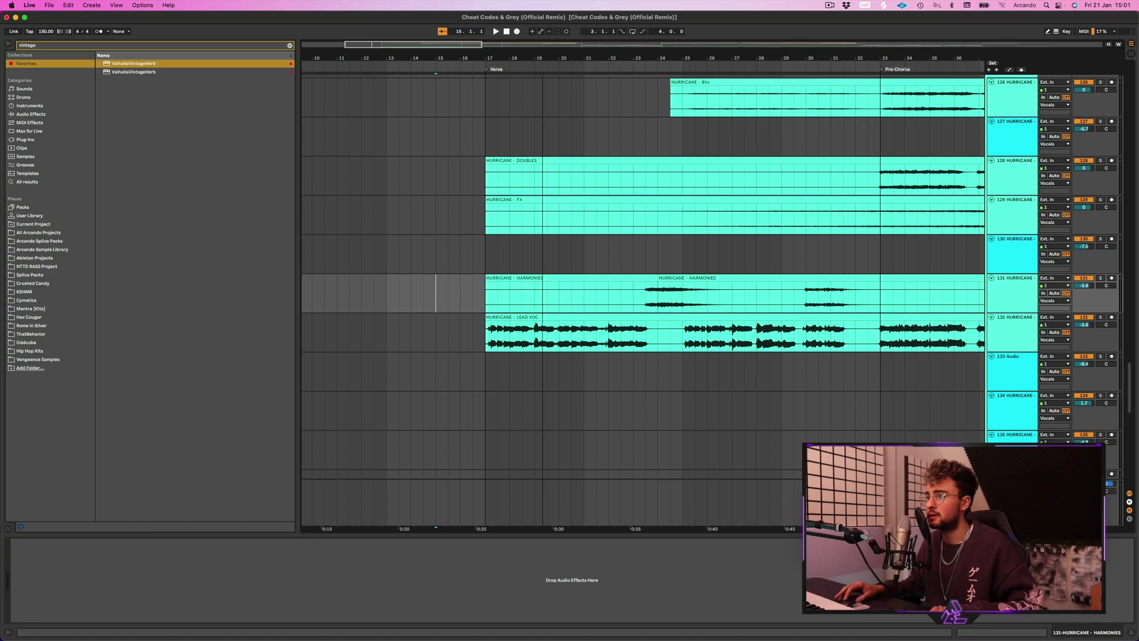
pyautogui.scroll(2, 643, 200)
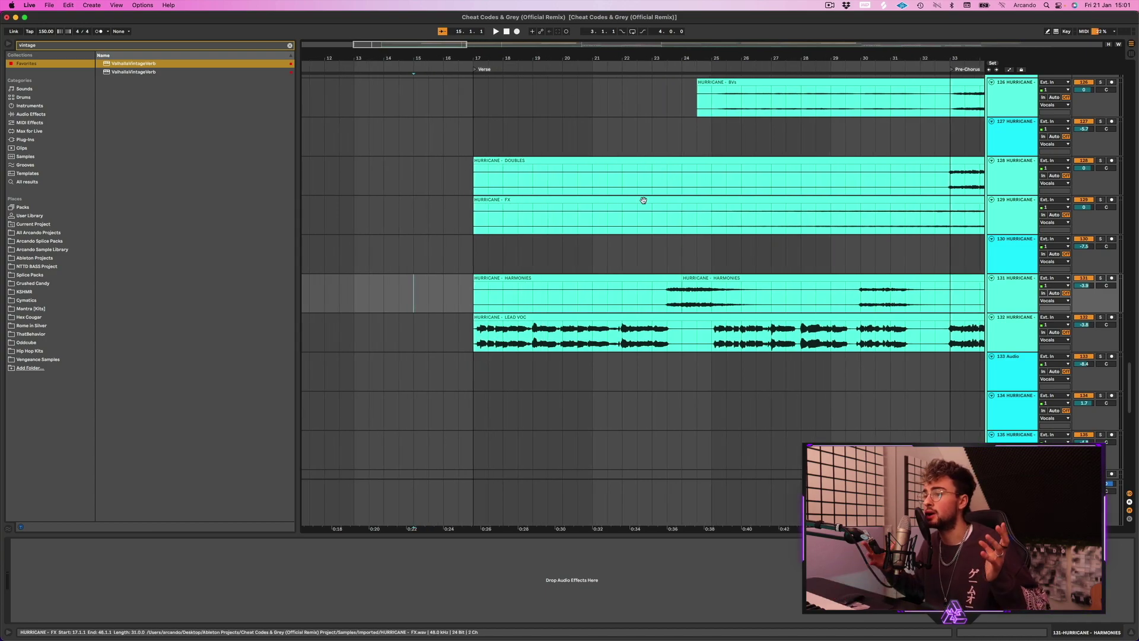
pyautogui.scroll(3, 643, 200)
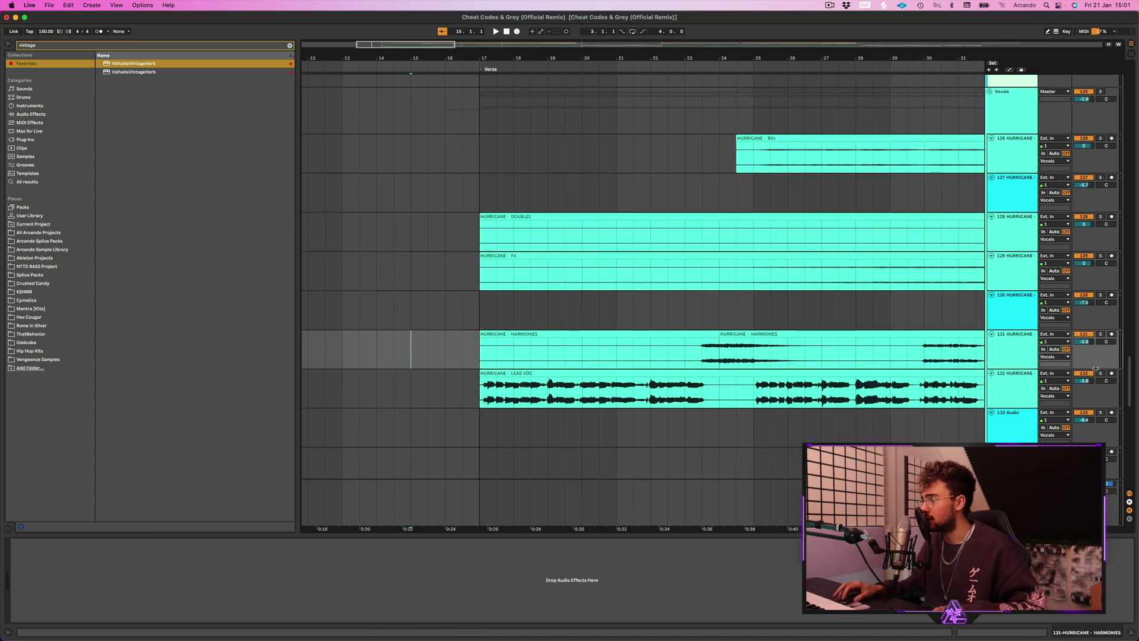
pyautogui.press('space')
pyautogui.click(1008, 386)
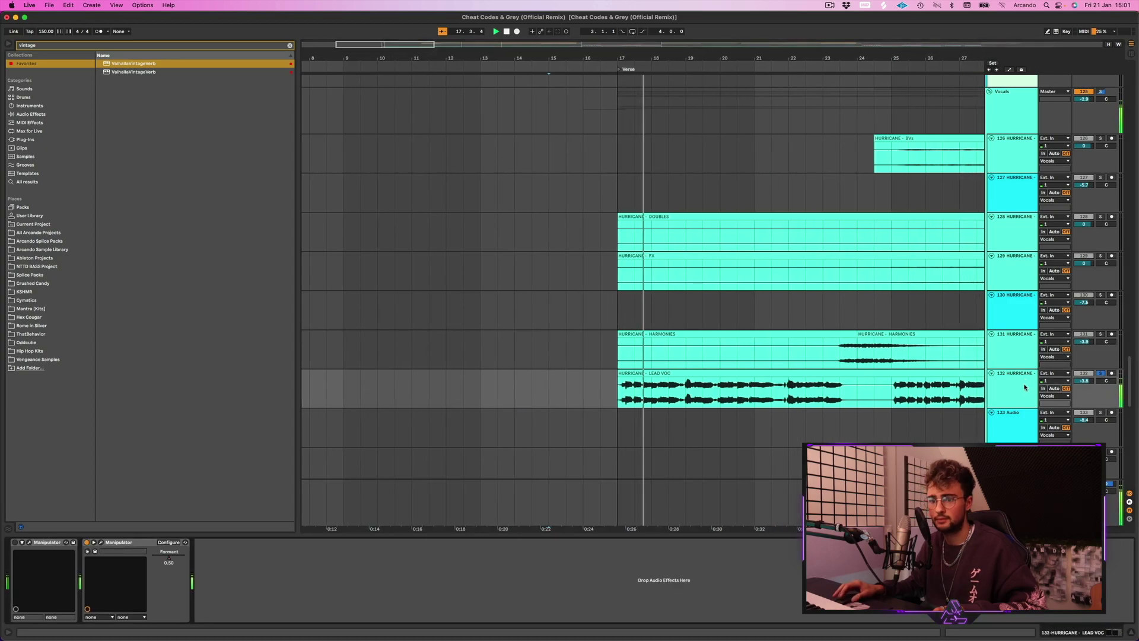
pyautogui.hscroll(3, 391, 350)
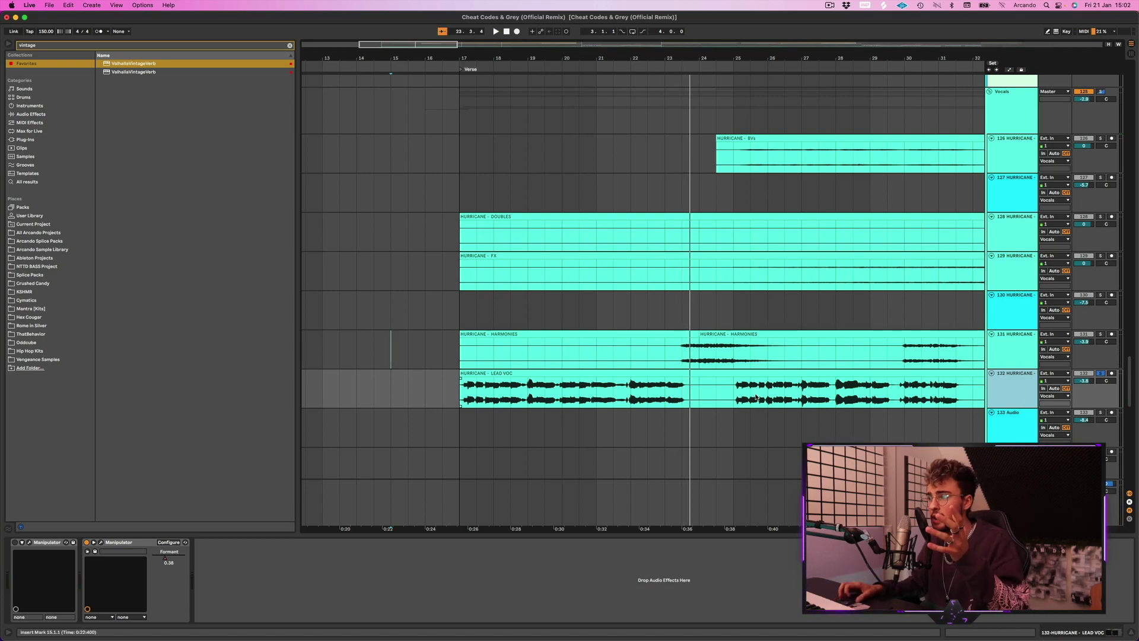
# - Show the Manipulator Formant automation on the 132 lead vocal track and open the Manipulator plug-in to inspect its Formant control
pyautogui.scroll(-5, 1014, 215)
pyautogui.press('a')
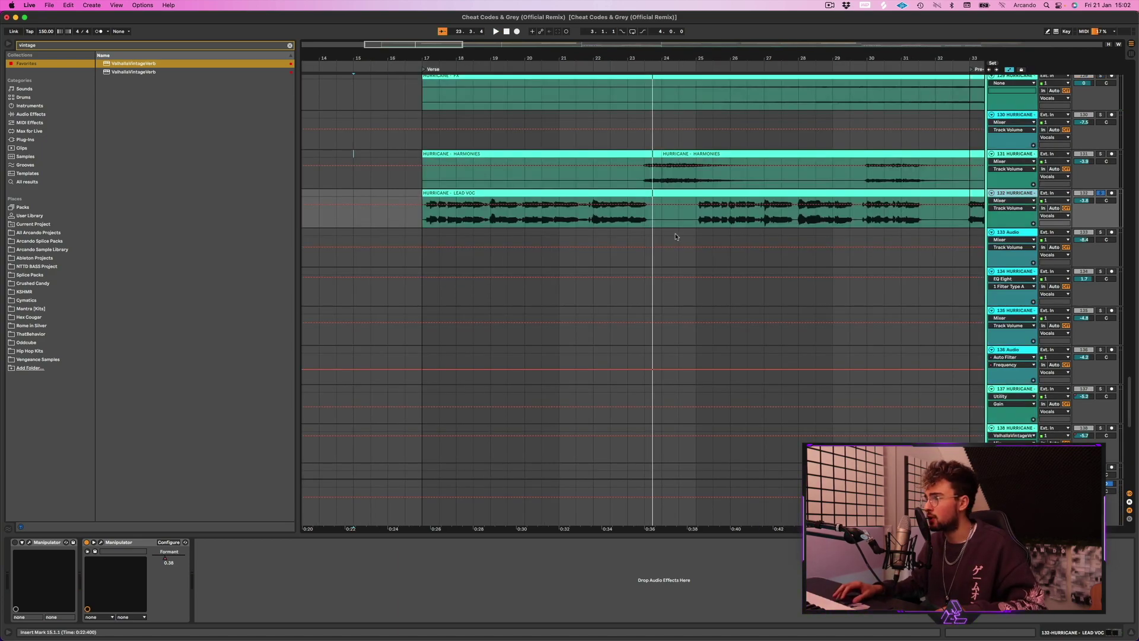
pyautogui.click(1017, 200)
pyautogui.click(1025, 220)
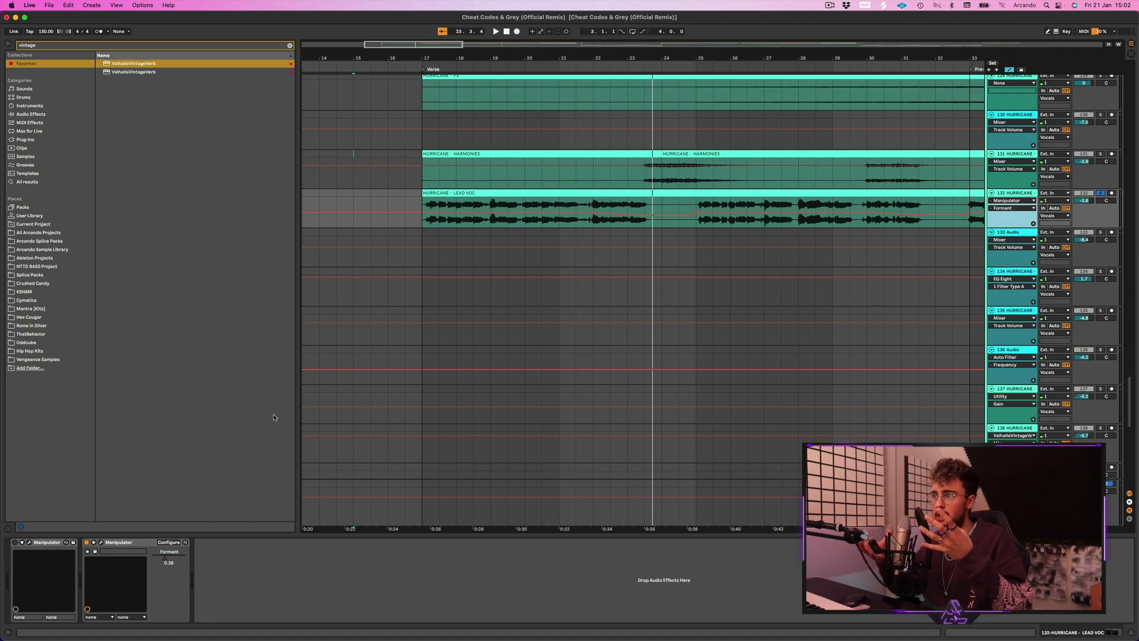
pyautogui.click(100, 543)
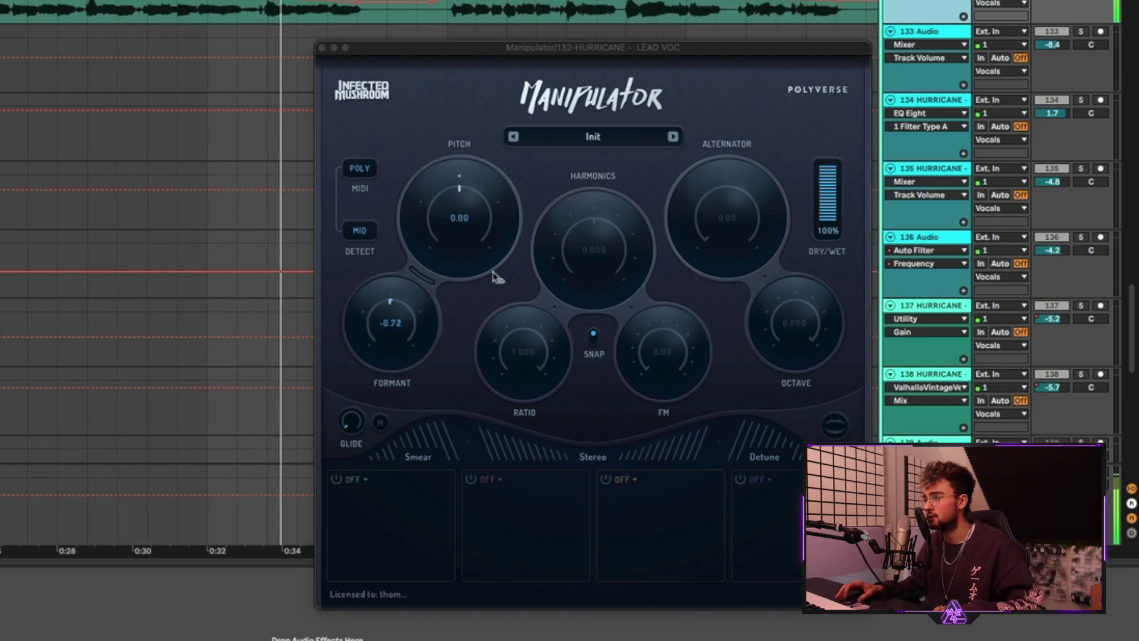
pyautogui.moveTo(422, 313)
pyautogui.mouseDown()
pyautogui.moveTo(396, 339)
pyautogui.moveTo(407, 323)
pyautogui.mouseUp()
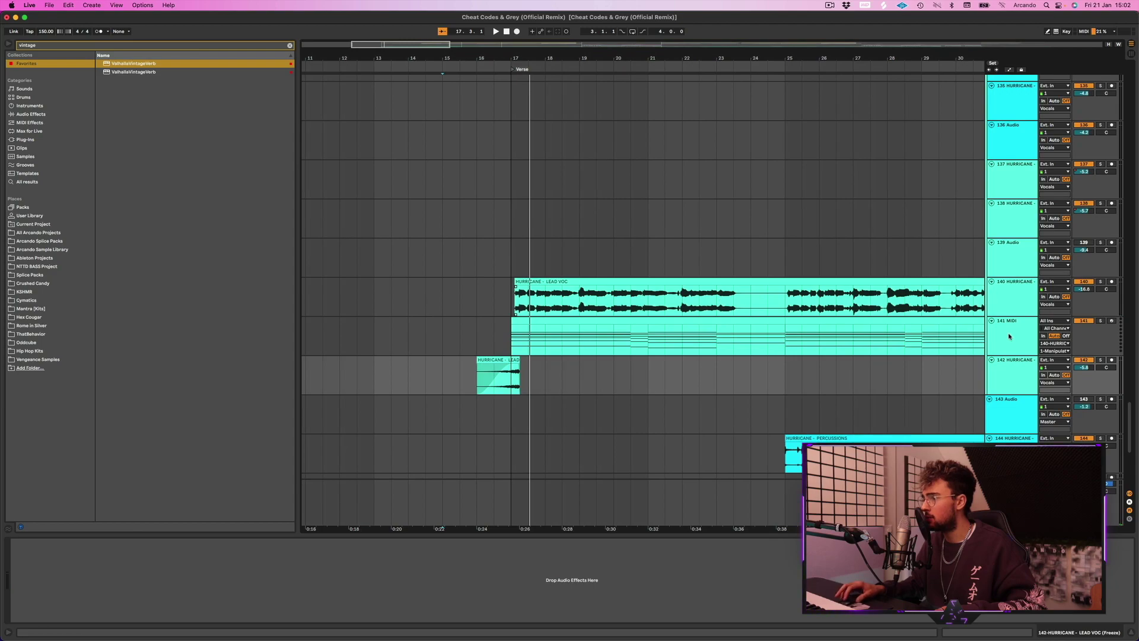
# - Solo the 140 HURRICANE lead vocal track in the verse and play it back
pyautogui.click(1010, 337)
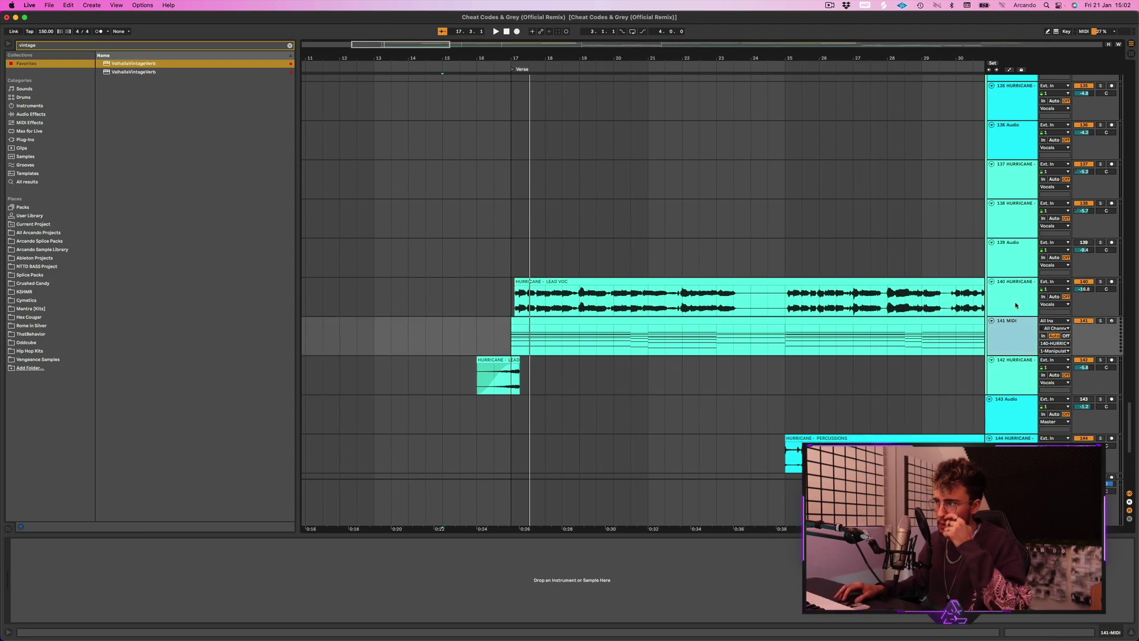
pyautogui.click(1016, 306)
pyautogui.click(1101, 283)
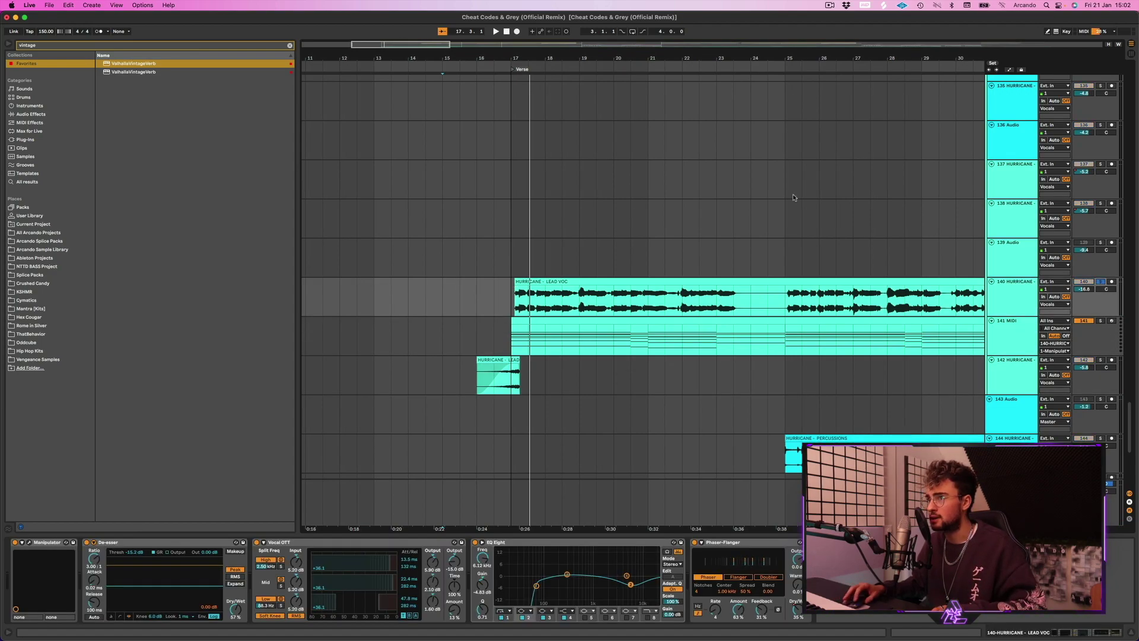
pyautogui.press('space')
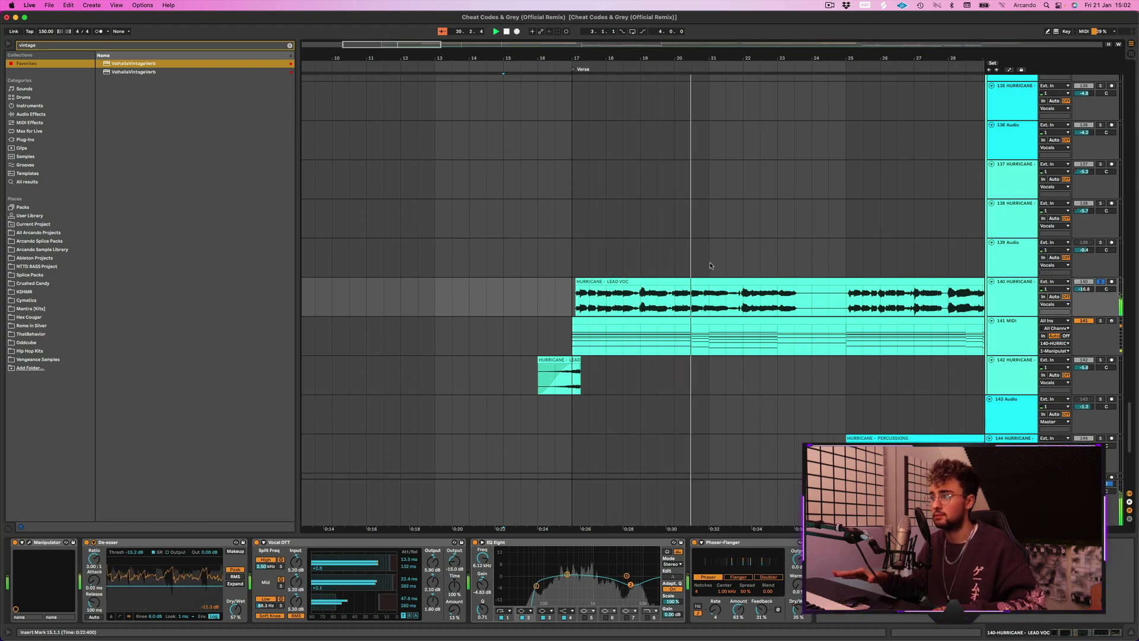
pyautogui.press('space')
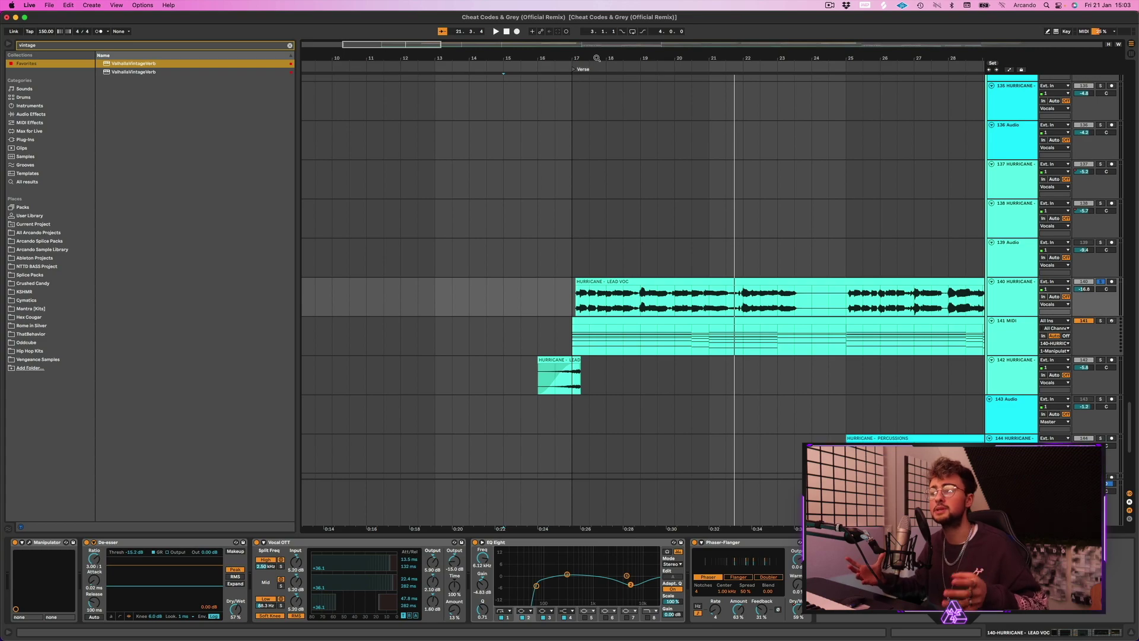
# - Examine the 140 lead vocal's effect chain: Manipulator, De-esser, Vocal OTT, EQ Eight and Phaser-Flanger
pyautogui.click(1019, 308)
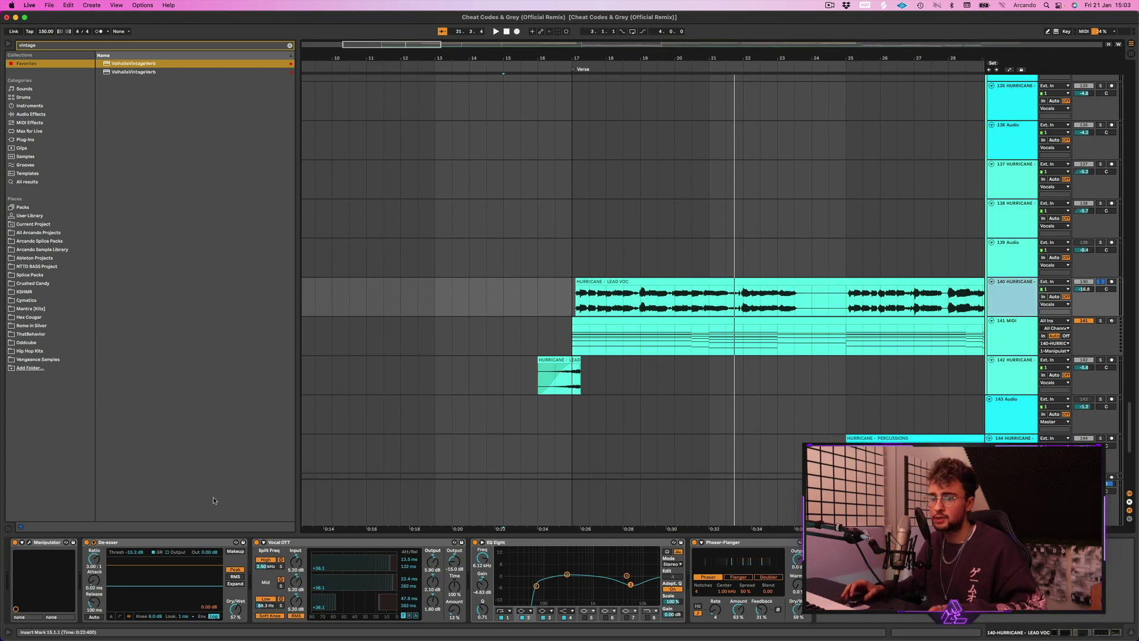
pyautogui.click(29, 543)
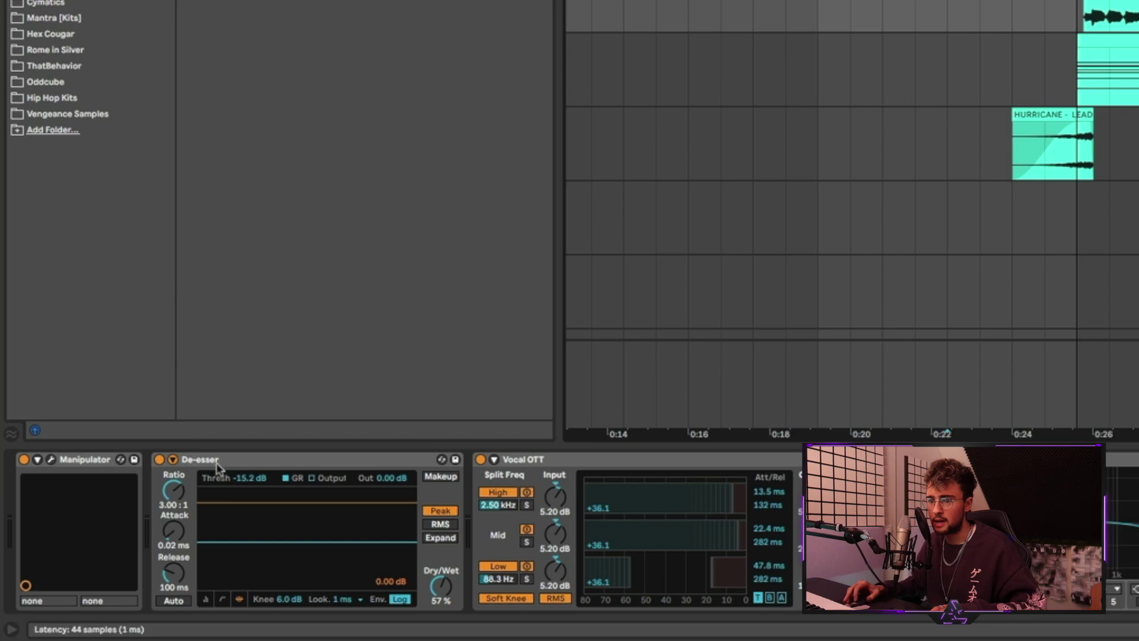
pyautogui.click(117, 544)
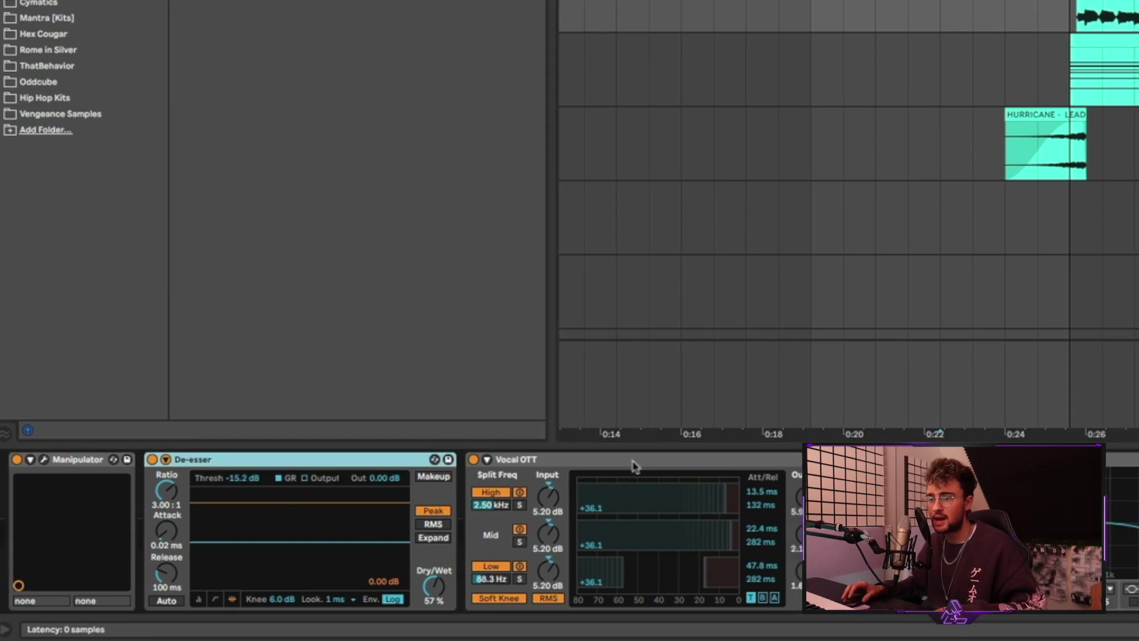
pyautogui.click(432, 464)
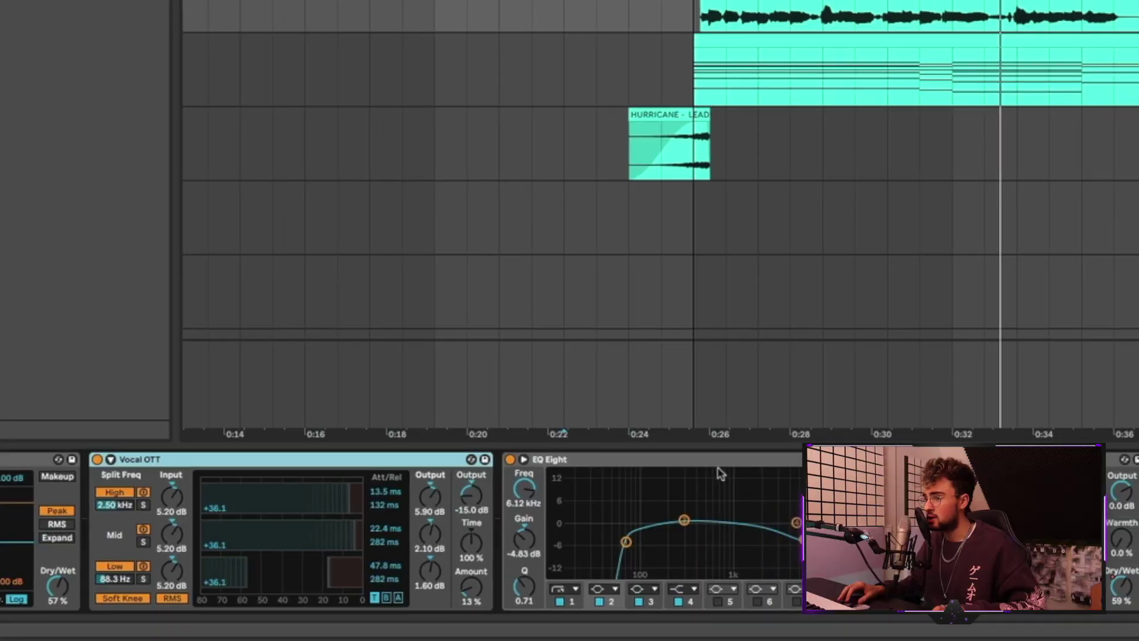
pyautogui.click(720, 473)
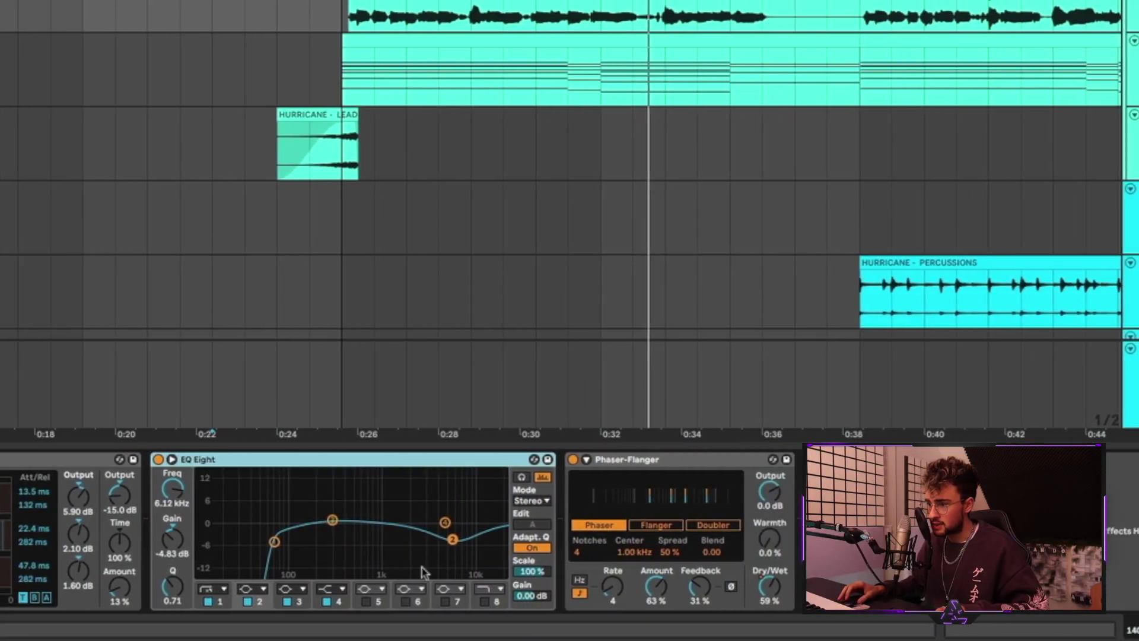
pyautogui.click(647, 462)
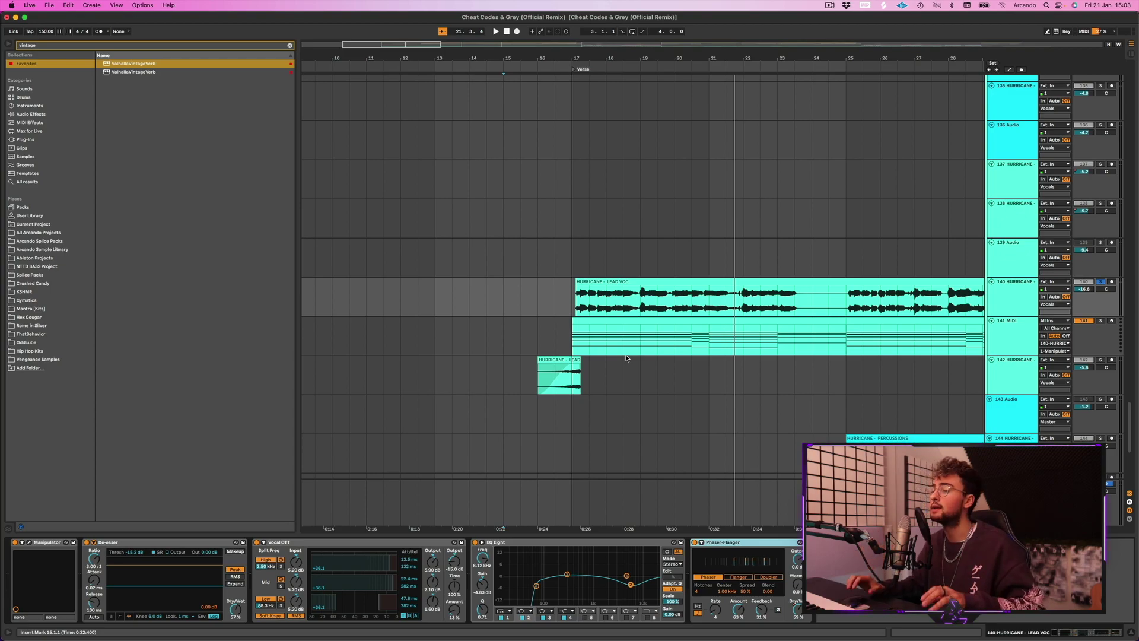
# - Show the 24 Kontakt 5 track's devices and view its Electric Sunburst guitar in the Kontakt window, closing the window again
pyautogui.scroll(20, 626, 357)
pyautogui.scroll(10, 789, 346)
pyautogui.scroll(-8, 789, 346)
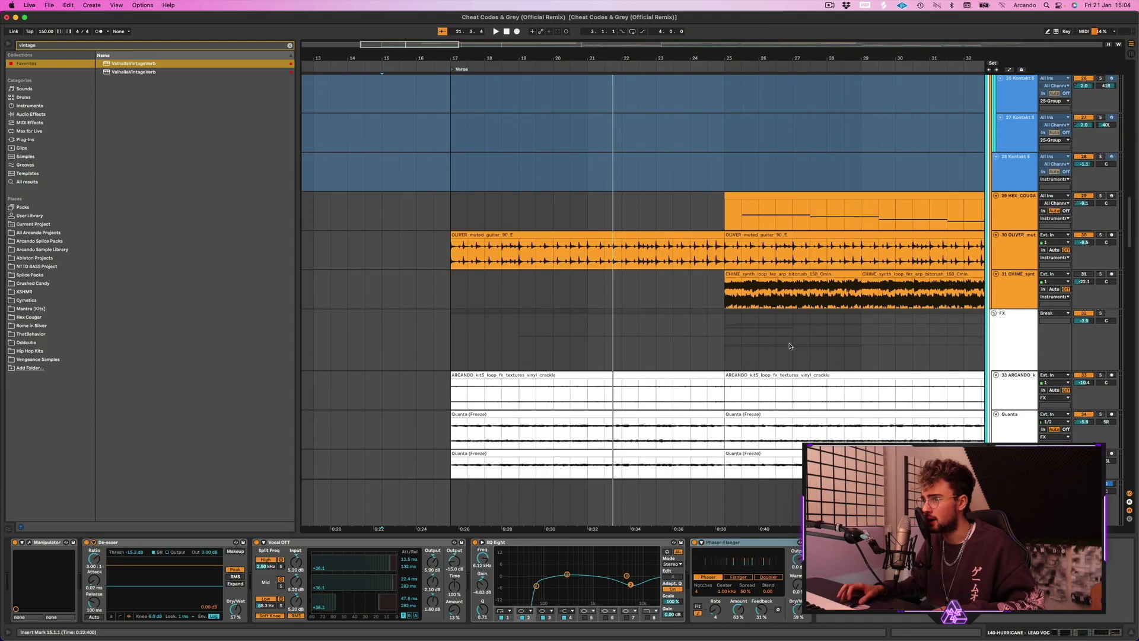
pyautogui.scroll(3, 790, 346)
pyautogui.click(1101, 321)
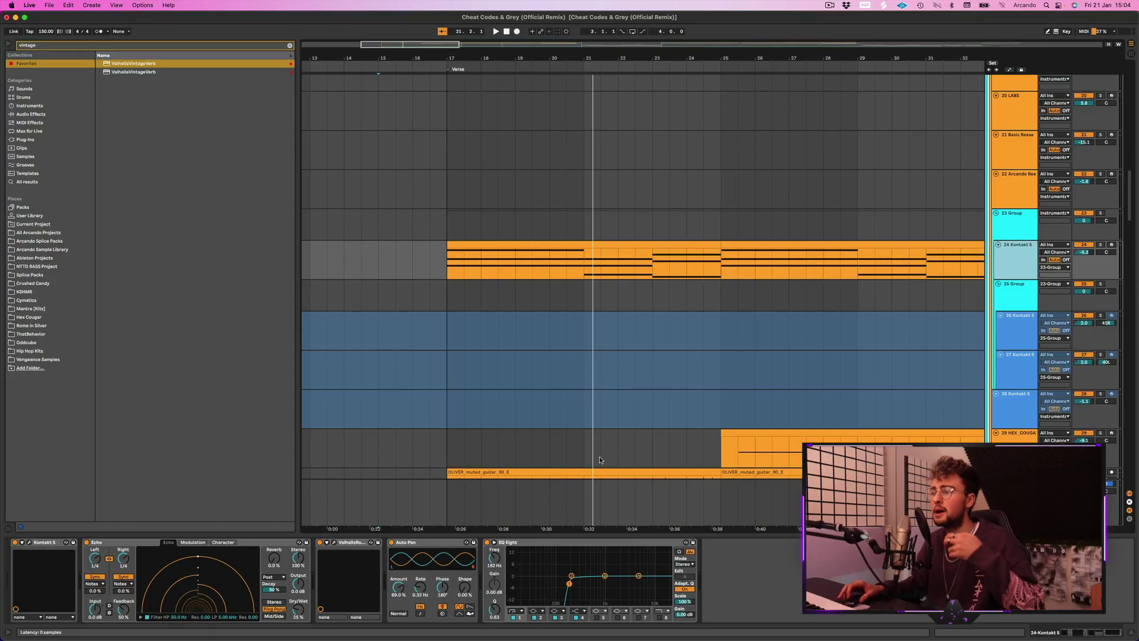
pyautogui.click(29, 542)
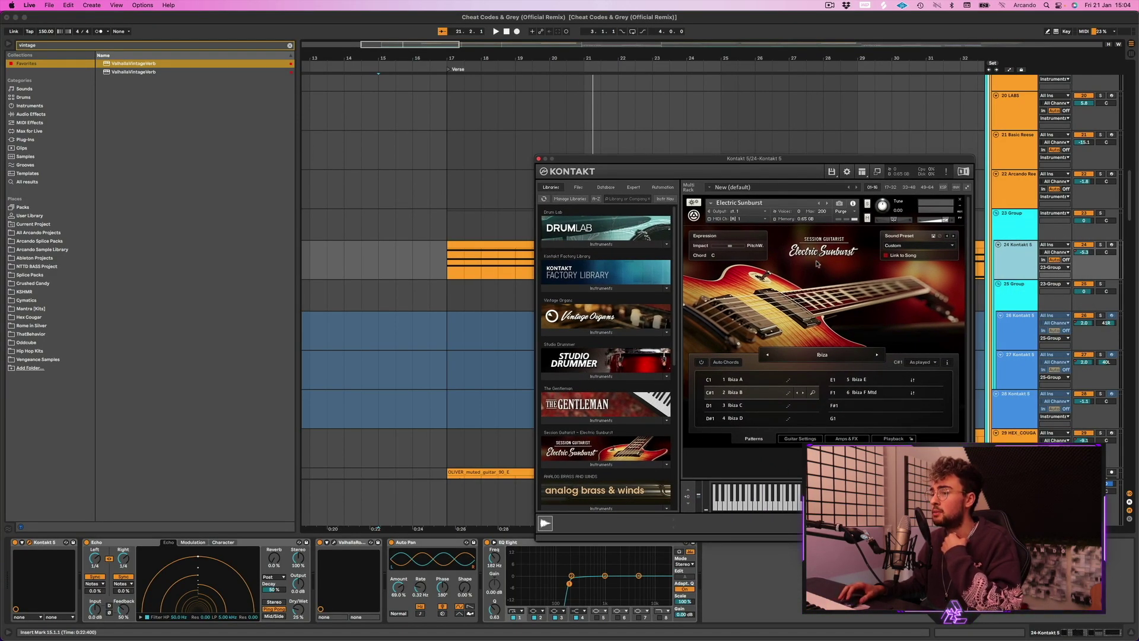
pyautogui.click(538, 159)
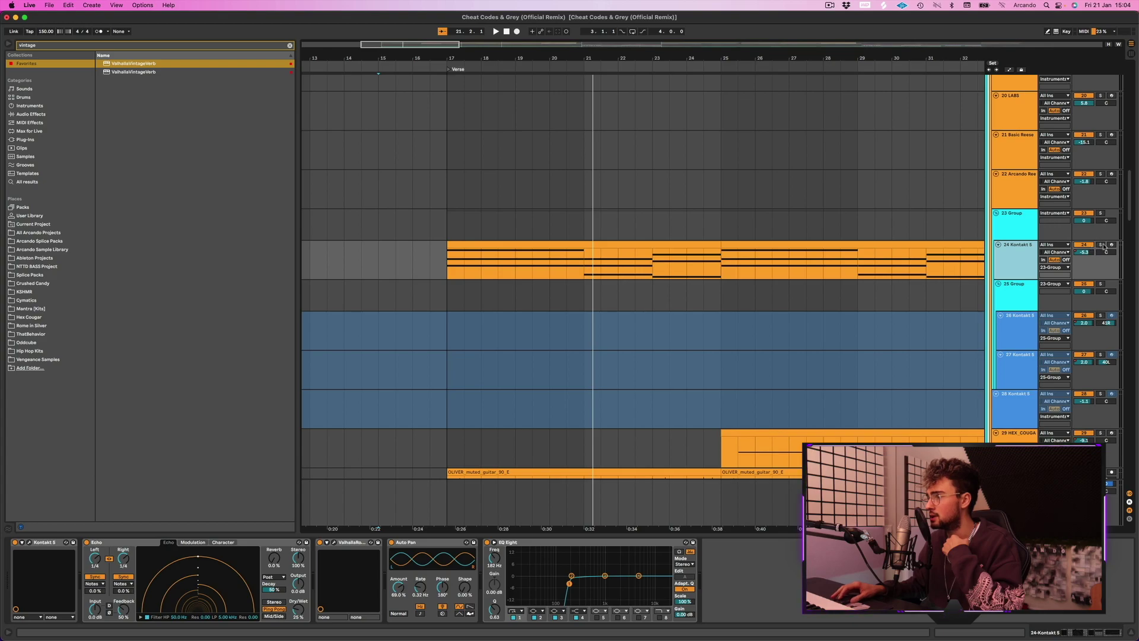
# - Play the soloed 24 Kontakt 5 guitar and examine its Echo, Valhalla reverb, Auto Pan and EQ Eight effects
pyautogui.press('space')
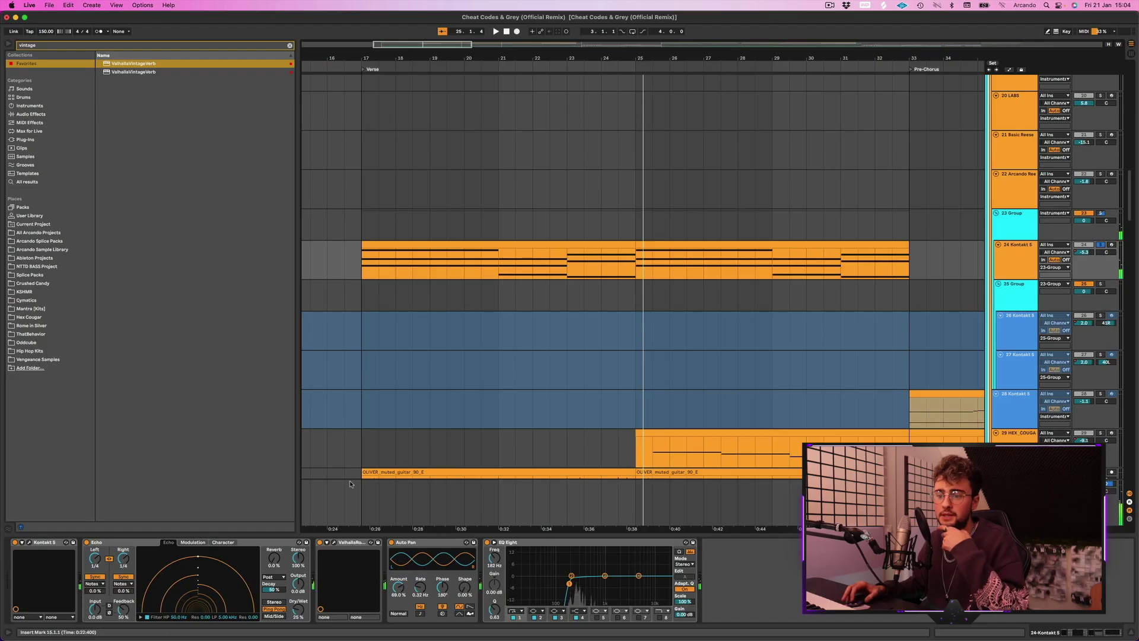
pyautogui.click(148, 539)
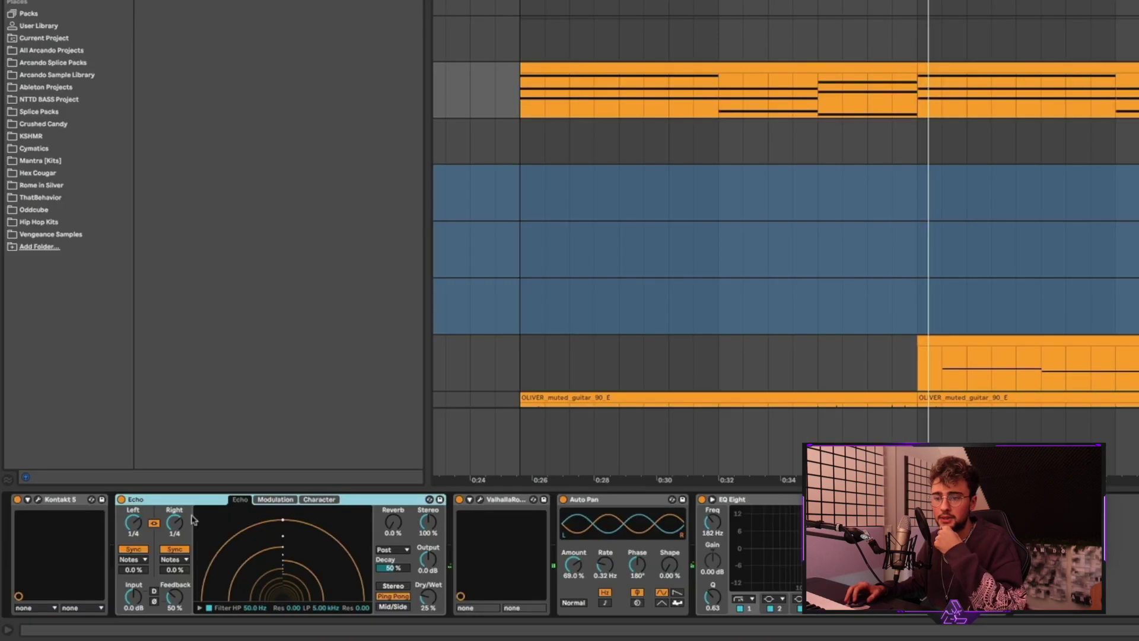
pyautogui.click(481, 500)
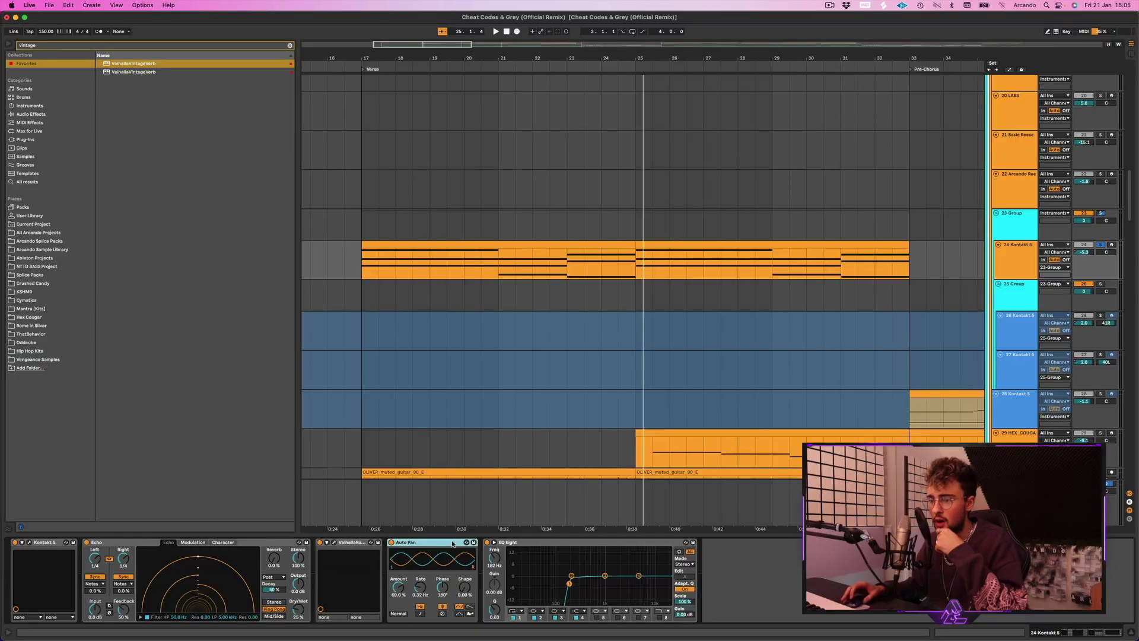
pyautogui.click(538, 543)
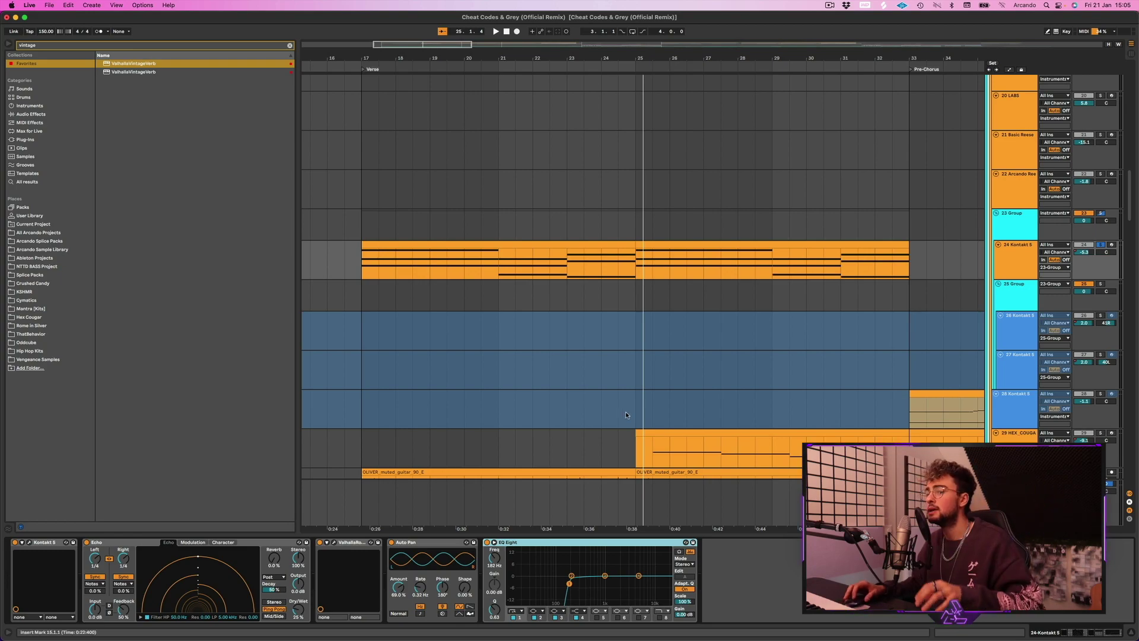
# - Play the vinyl crackle texture on track 33 of the FX group from before the verse, with that track soloed
pyautogui.hscroll(-2, 560, 309)
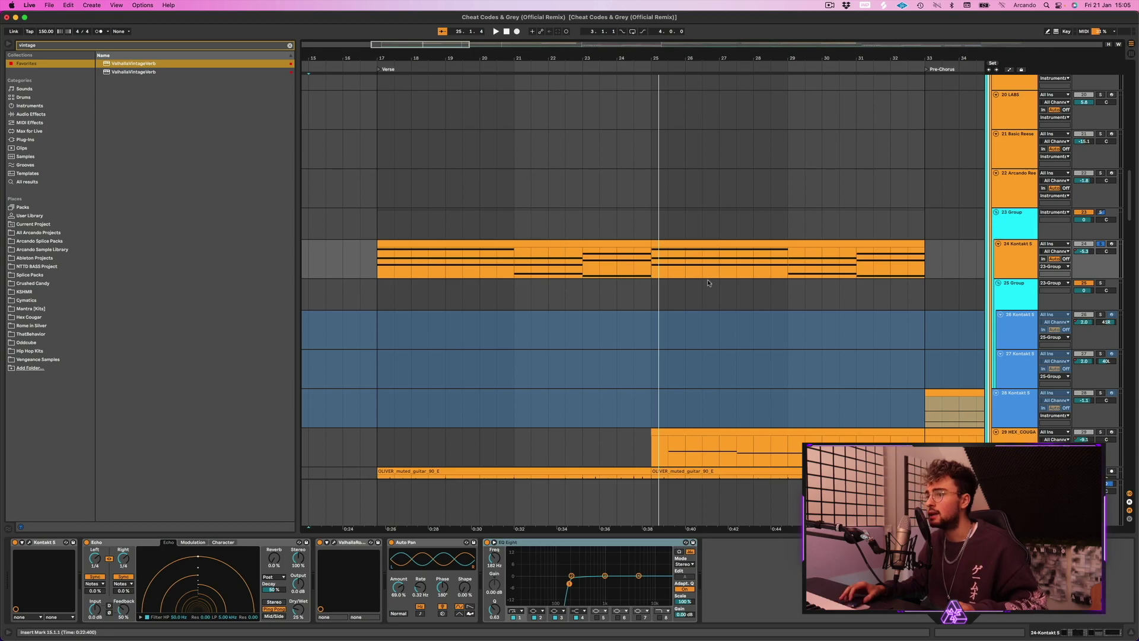
pyautogui.scroll(-10, 628, 308)
pyautogui.hscroll(-3, 628, 307)
pyautogui.scroll(-5, 954, 281)
pyautogui.scroll(6, 953, 281)
pyautogui.hscroll(1, 952, 281)
pyautogui.click(485, 322)
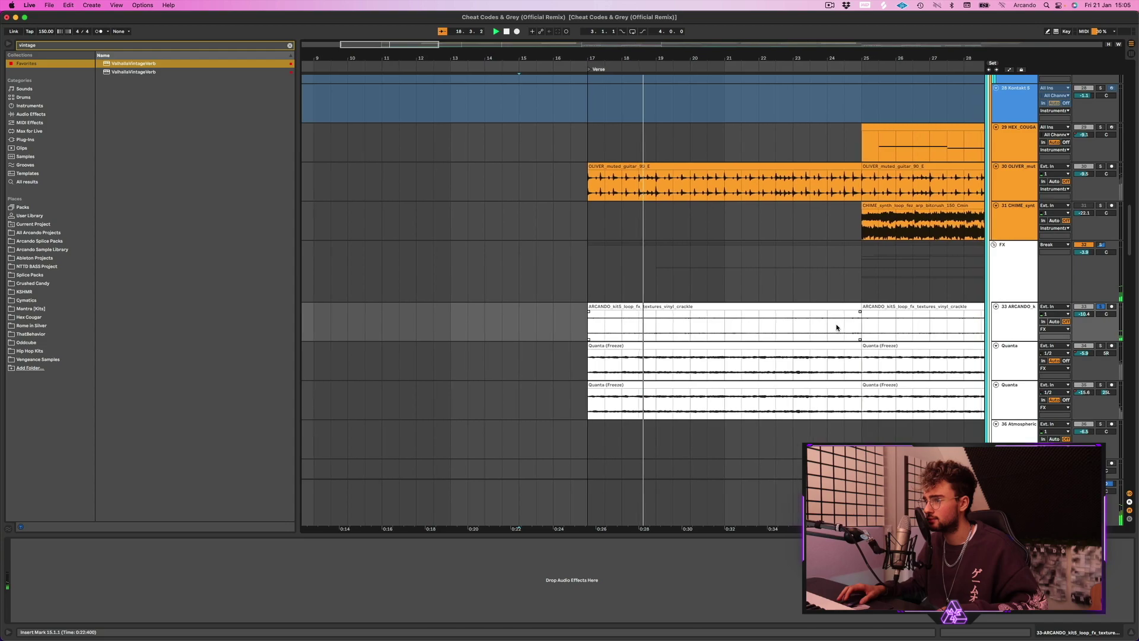
pyautogui.click(838, 326)
# - Solo the two Quanta tracks in the FX group together
pyautogui.scroll(-2, 894, 314)
pyautogui.click(1013, 314)
pyautogui.click(1016, 345)
pyautogui.click(1016, 319)
pyautogui.keyDown('shift'); pyautogui.click(1017, 345); pyautogui.keyUp('shift')
pyautogui.press('s')
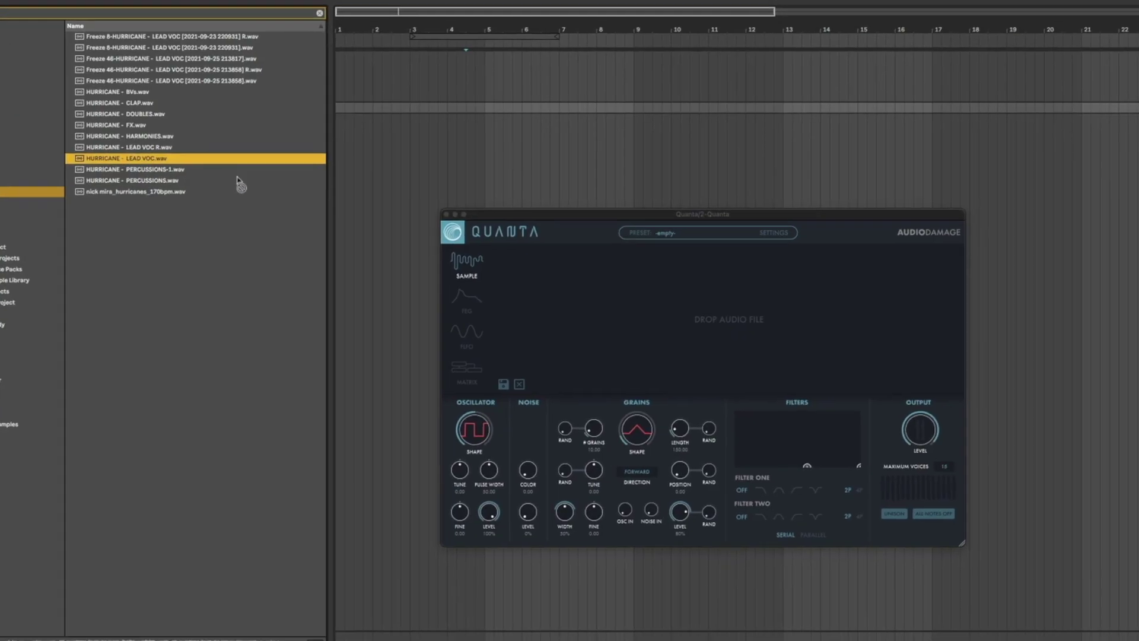
# - Load HURRICANE - LEAD VOC.wav into Quanta as its sample and add the Reverb audio effect to the track
pyautogui.moveTo(242, 184); pyautogui.dragTo(475, 279)
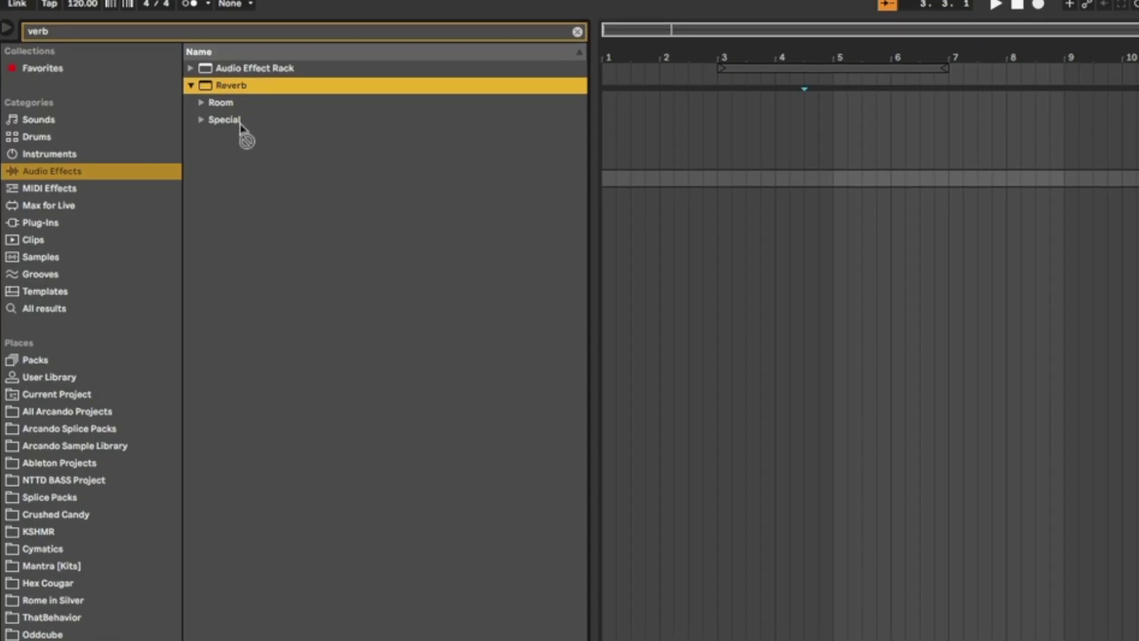
pyautogui.moveTo(129, 96); pyautogui.dragTo(233, 606)
pyautogui.click(492, 554)
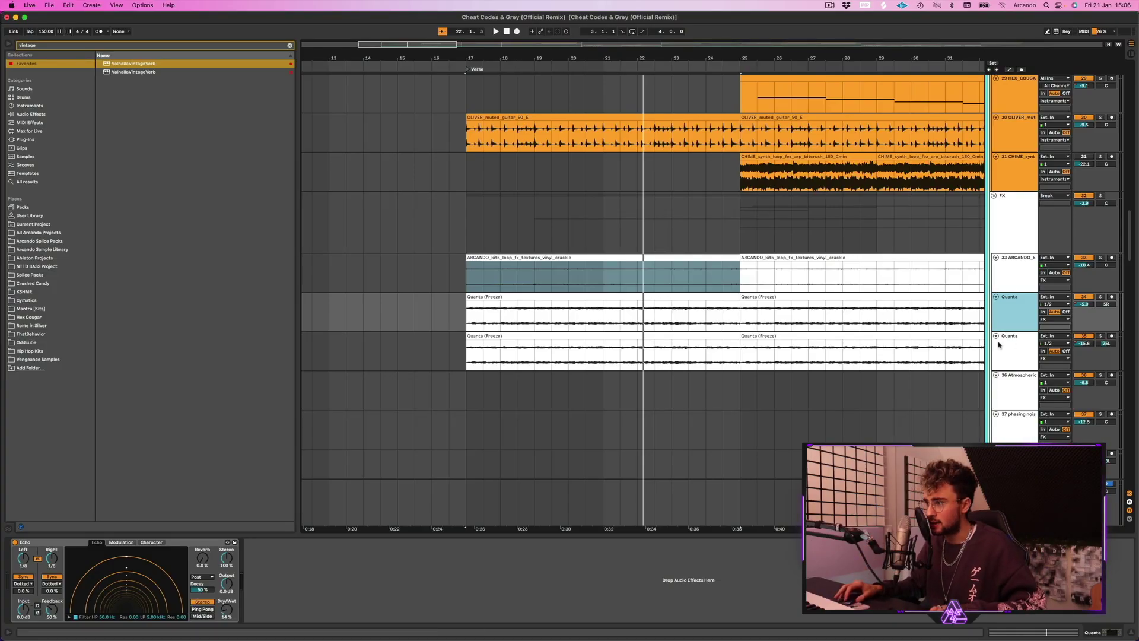
# - Select the first frozen Quanta clip on the second Quanta track to show its waveform
pyautogui.click(626, 334)
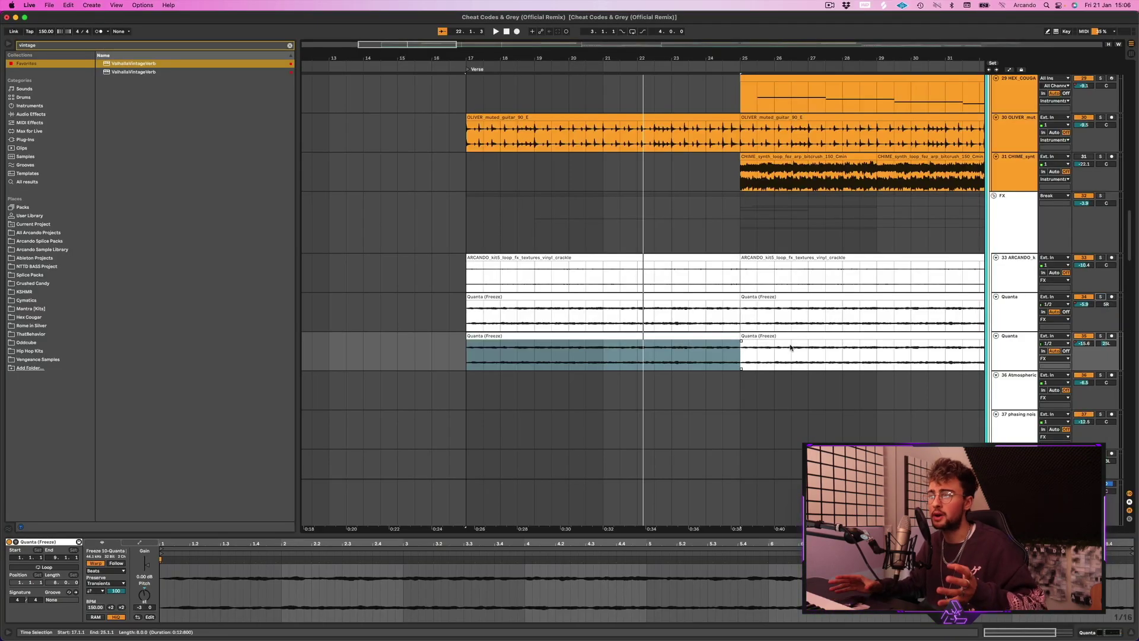
# - Solo the vocal chop track 51, play it from bar 19 and display its Redux and EQ Eight devices
pyautogui.scroll(-10, 795, 286)
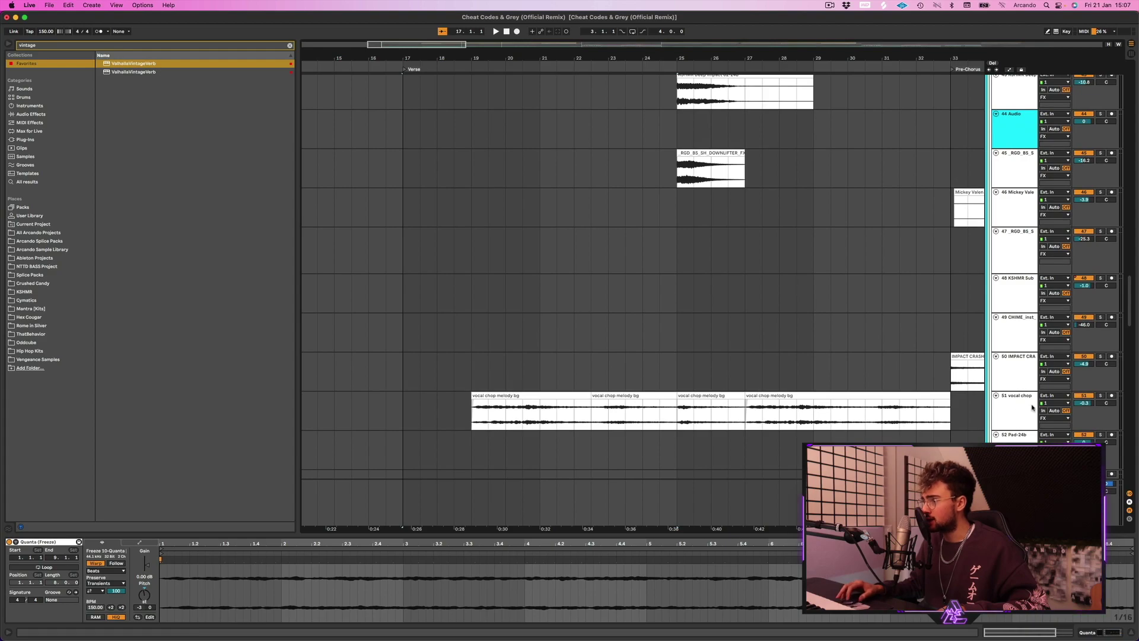
pyautogui.click(1035, 406)
pyautogui.click(495, 418)
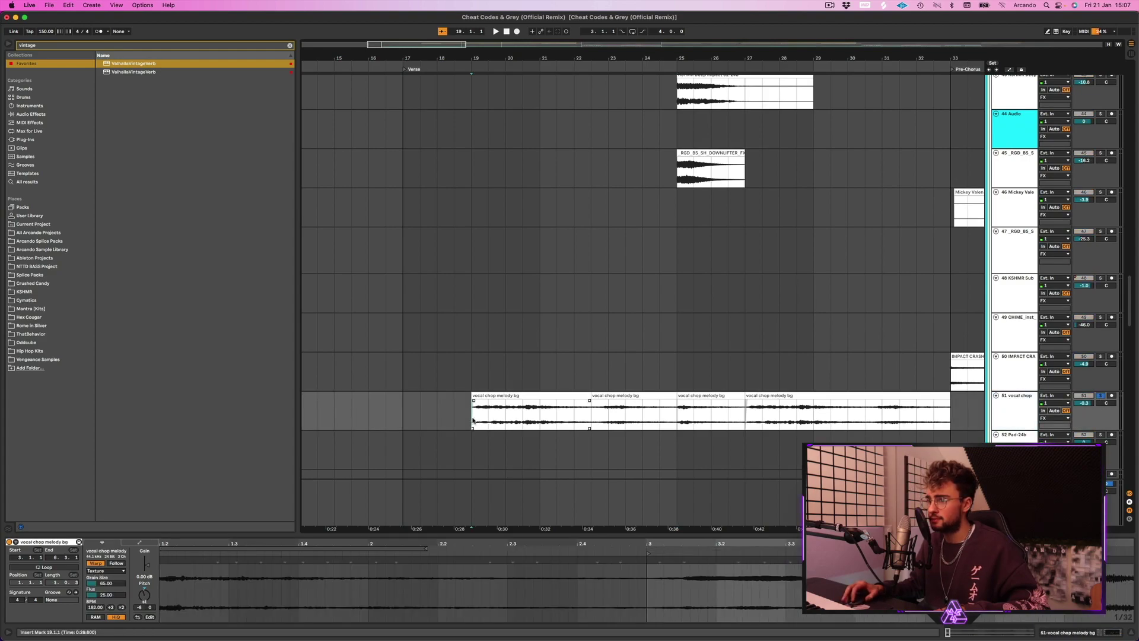
pyautogui.press('space')
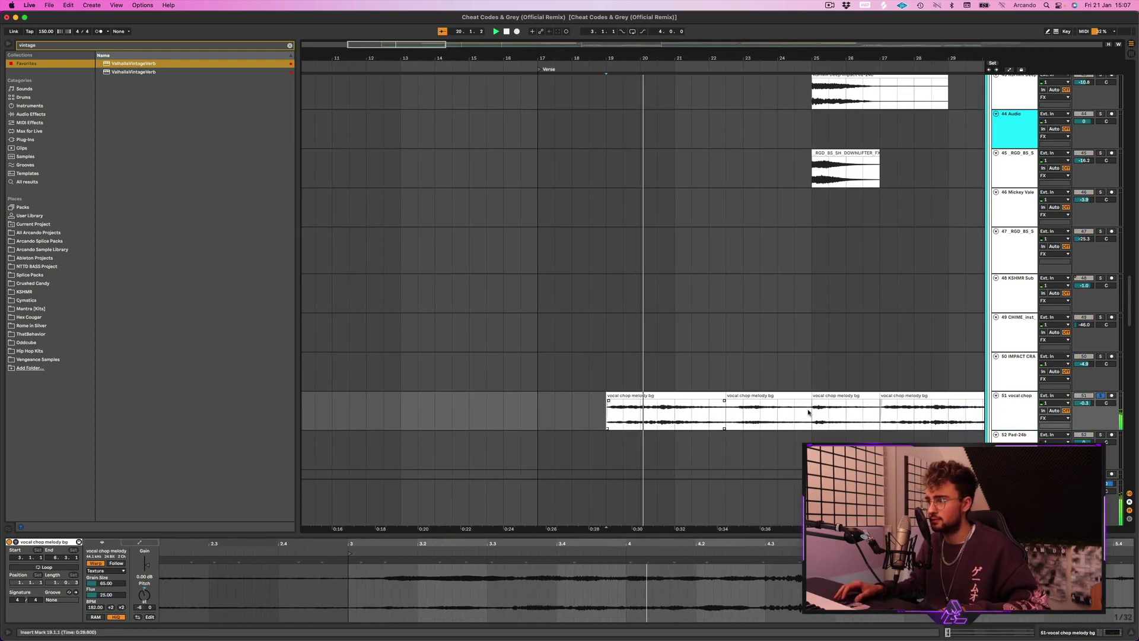
pyautogui.click(1006, 415)
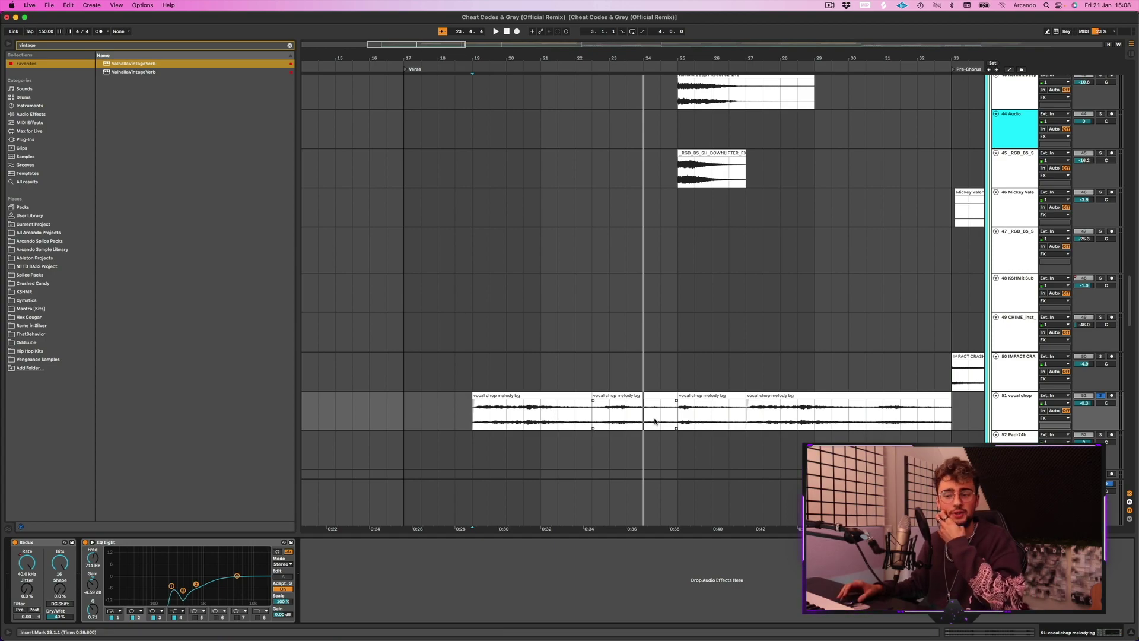
# - Play the second half of the verse with all tracks audible from around bar 25 and collapse the detail view
pyautogui.scroll(15, 674, 292)
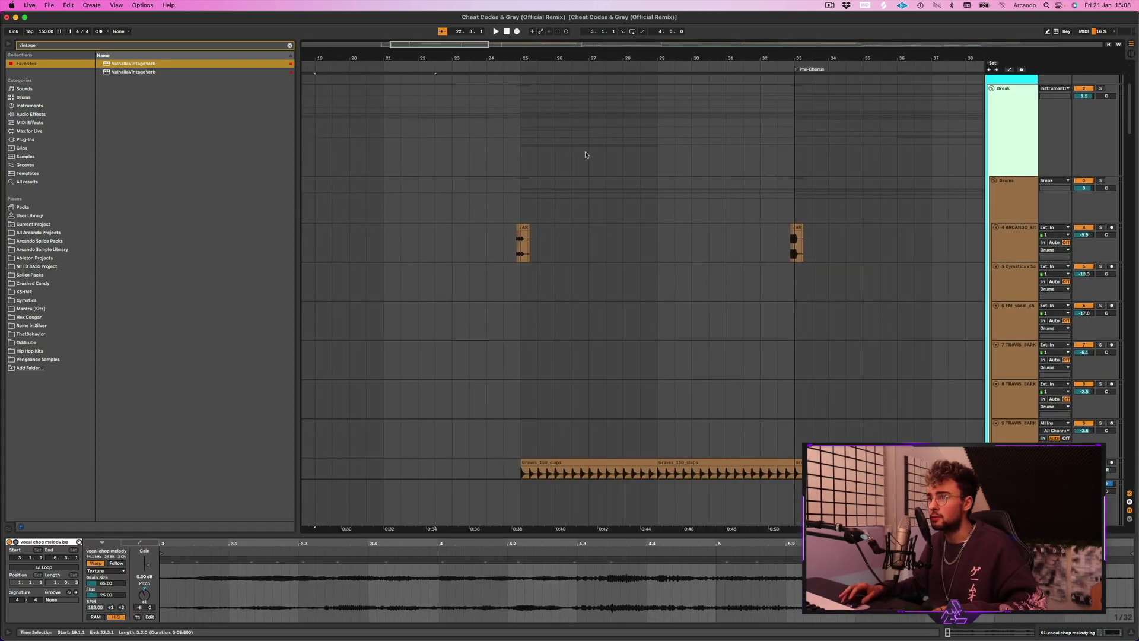
pyautogui.press('space')
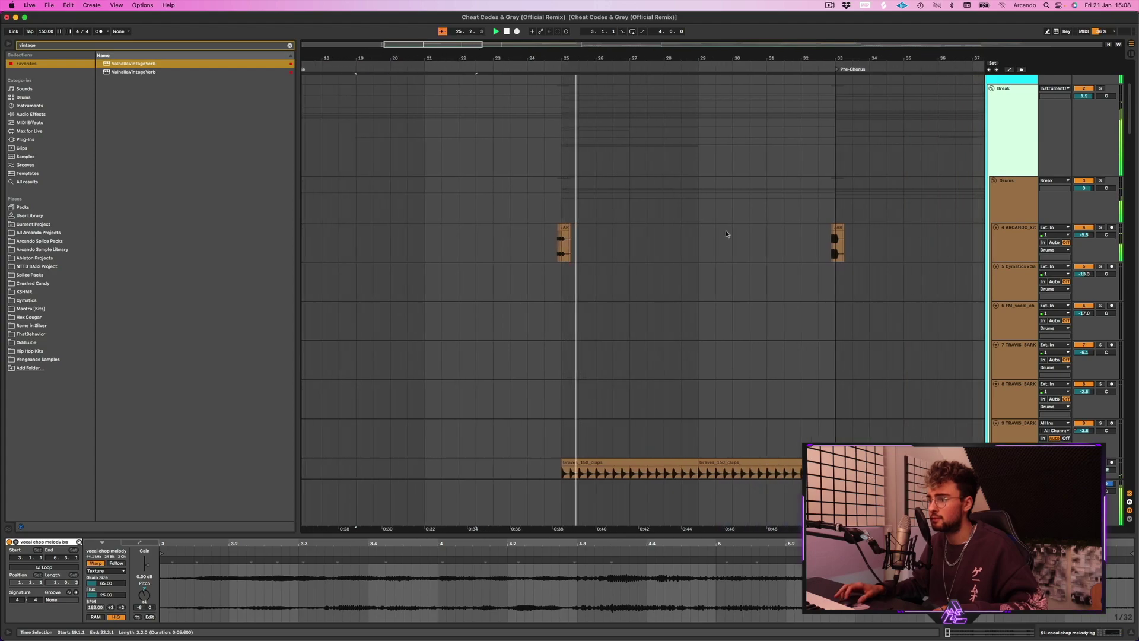
pyautogui.scroll(-5, 711, 296)
pyautogui.moveTo(703, 534); pyautogui.dragTo(702, 620)
pyautogui.hscroll(4, 652, 428)
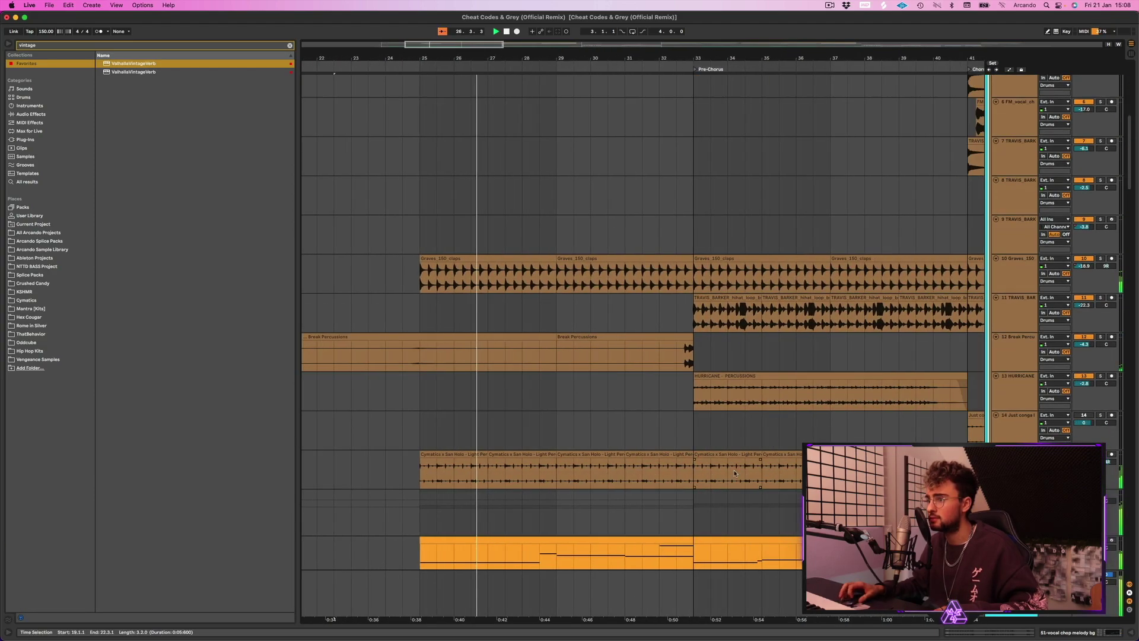
# - Examine the drum and instrument clips in the second half of the verse while the full mix plays
pyautogui.scroll(-10, 652, 428)
pyautogui.scroll(15, 651, 428)
pyautogui.hscroll(-1, 651, 427)
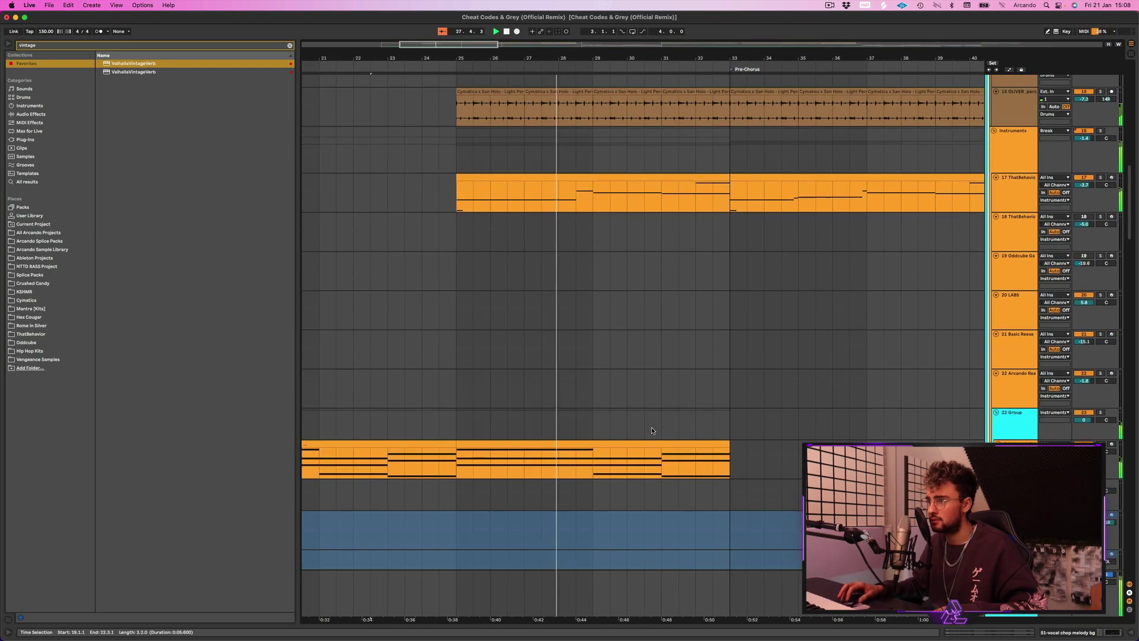
pyautogui.hscroll(-4, 653, 430)
pyautogui.hscroll(5, 652, 430)
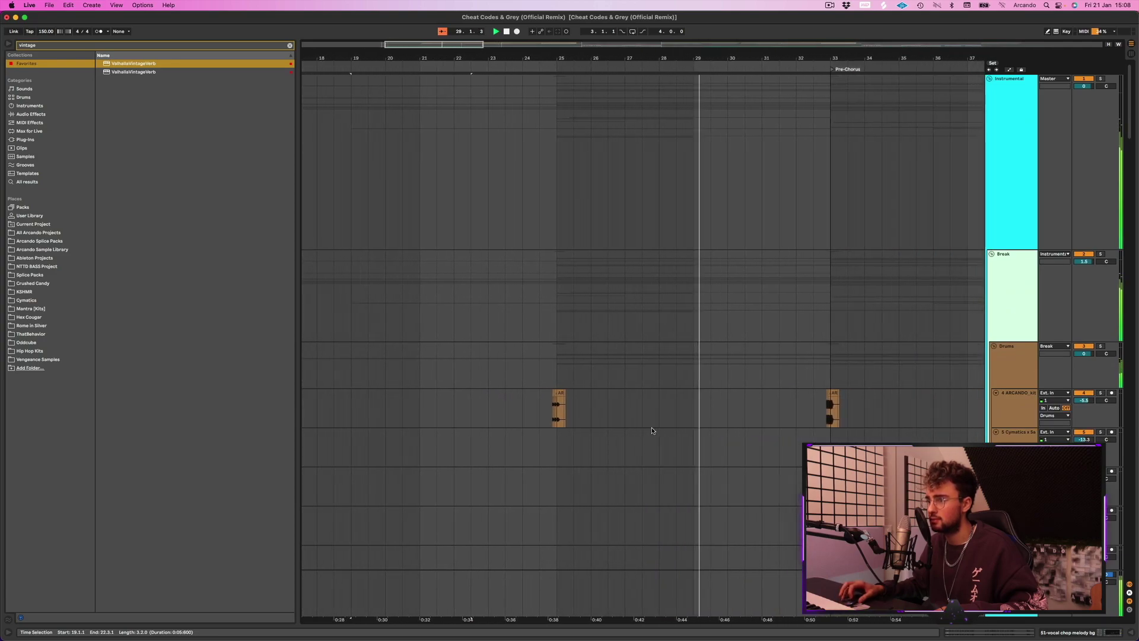
pyautogui.scroll(-3, 665, 427)
pyautogui.scroll(-3, 676, 416)
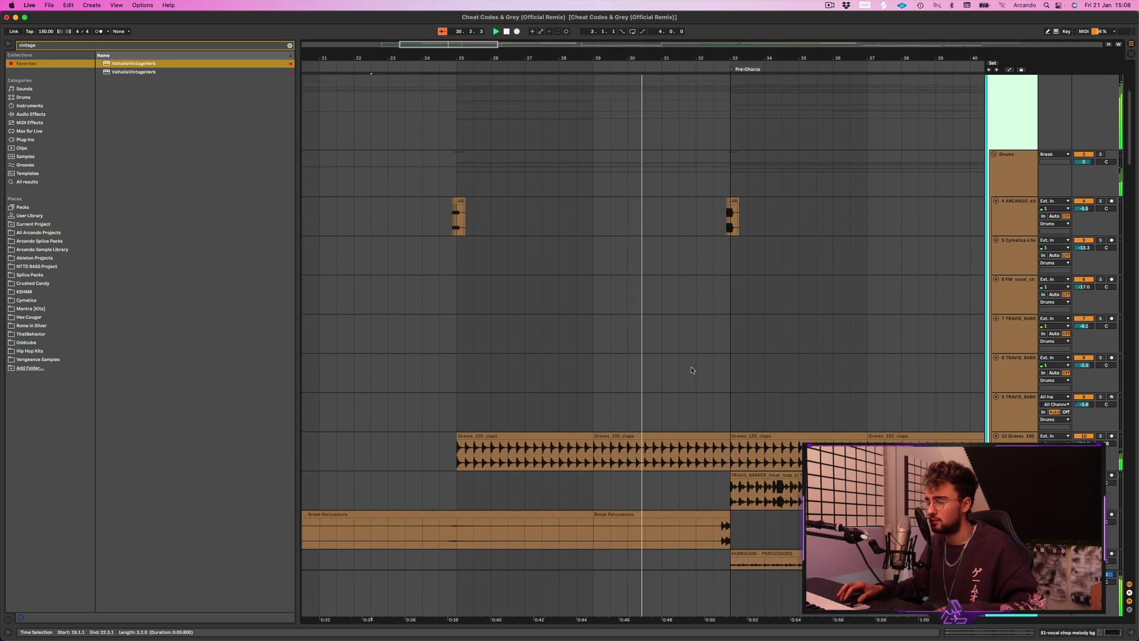
pyautogui.hscroll(1, 694, 370)
pyautogui.scroll(-1, 693, 369)
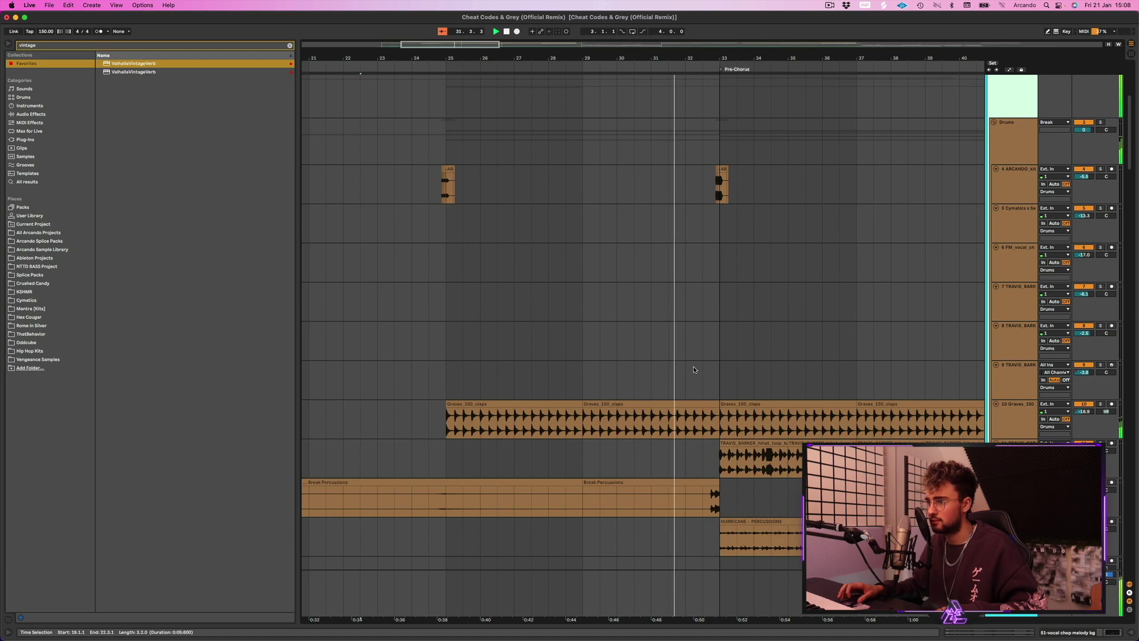
pyautogui.scroll(-1, 693, 369)
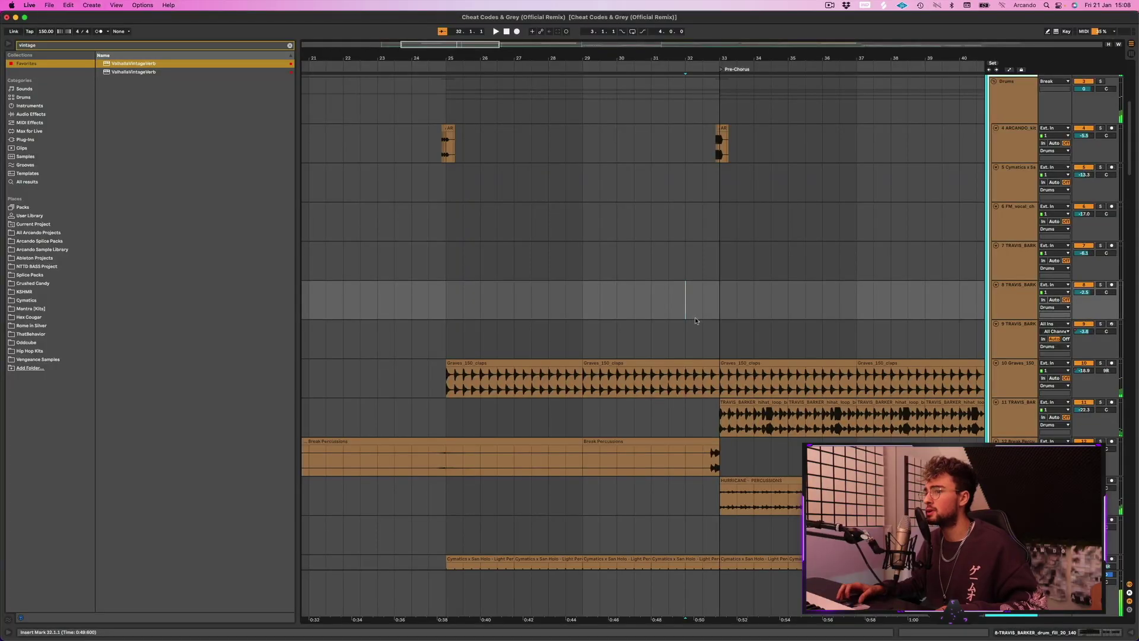
# - Solo the Drums group, play it from around bar 25 and look over its clap and percussion loops
pyautogui.scroll(3, 832, 285)
pyautogui.scroll(1, 832, 284)
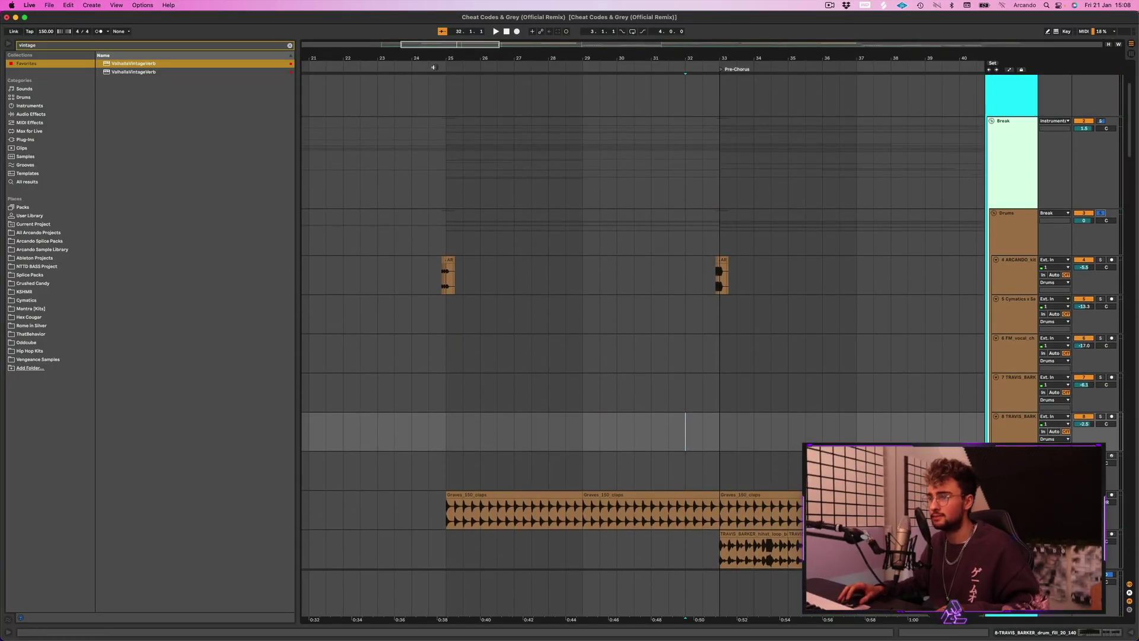
pyautogui.hotkey('shift', 'space')
pyautogui.scroll(-6, 750, 294)
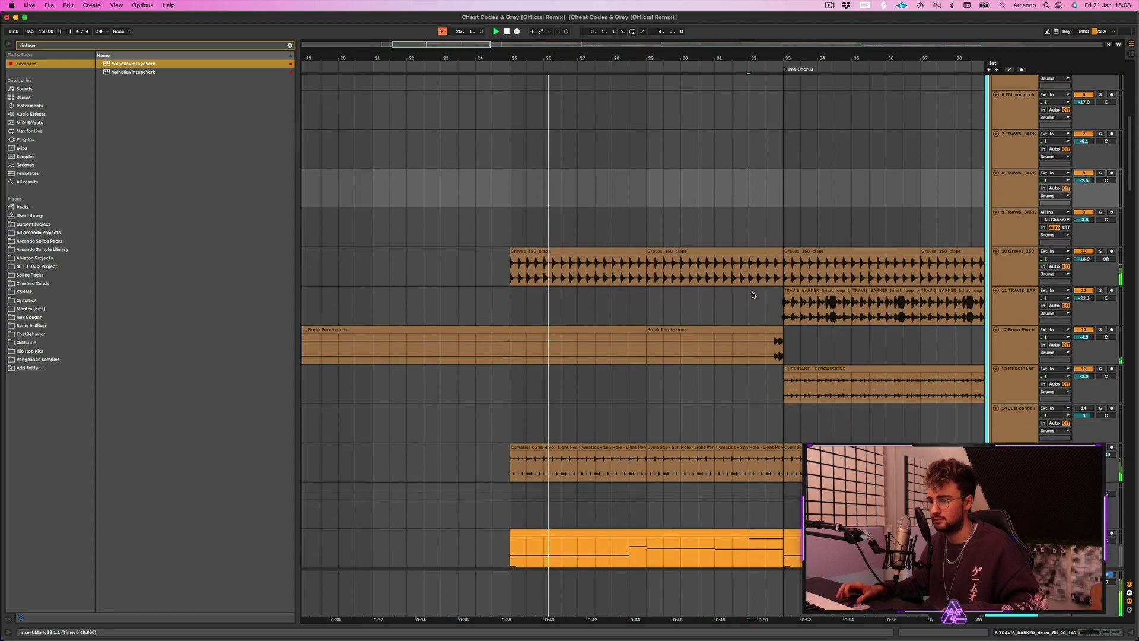
pyautogui.scroll(-3, 752, 295)
pyautogui.scroll(3, 752, 295)
pyautogui.hscroll(1, 752, 295)
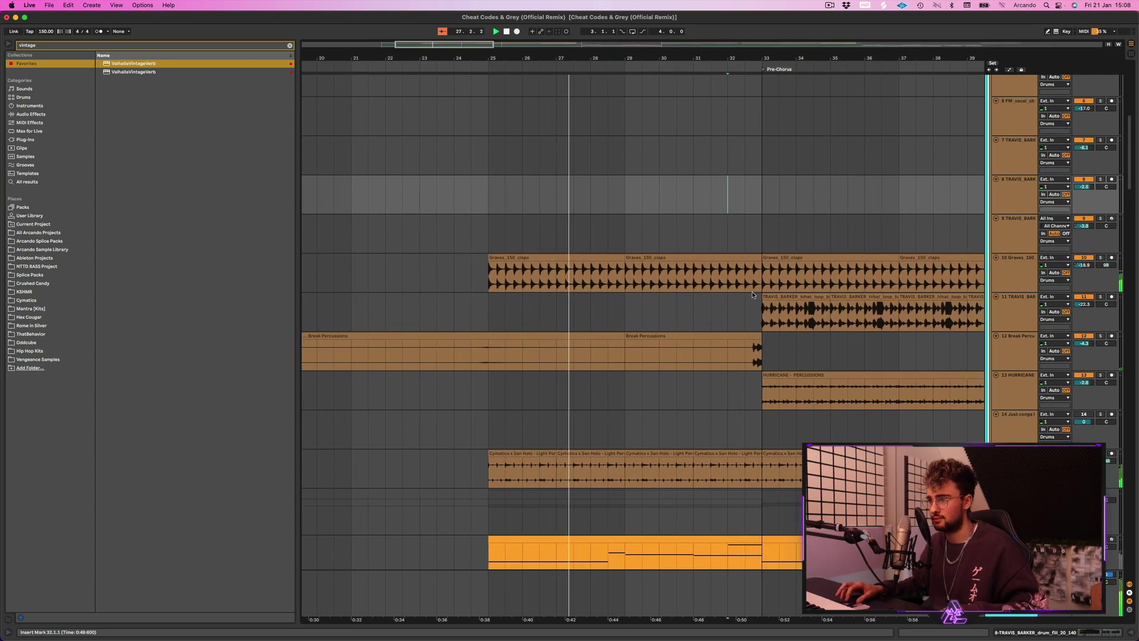
pyautogui.scroll(7, 752, 295)
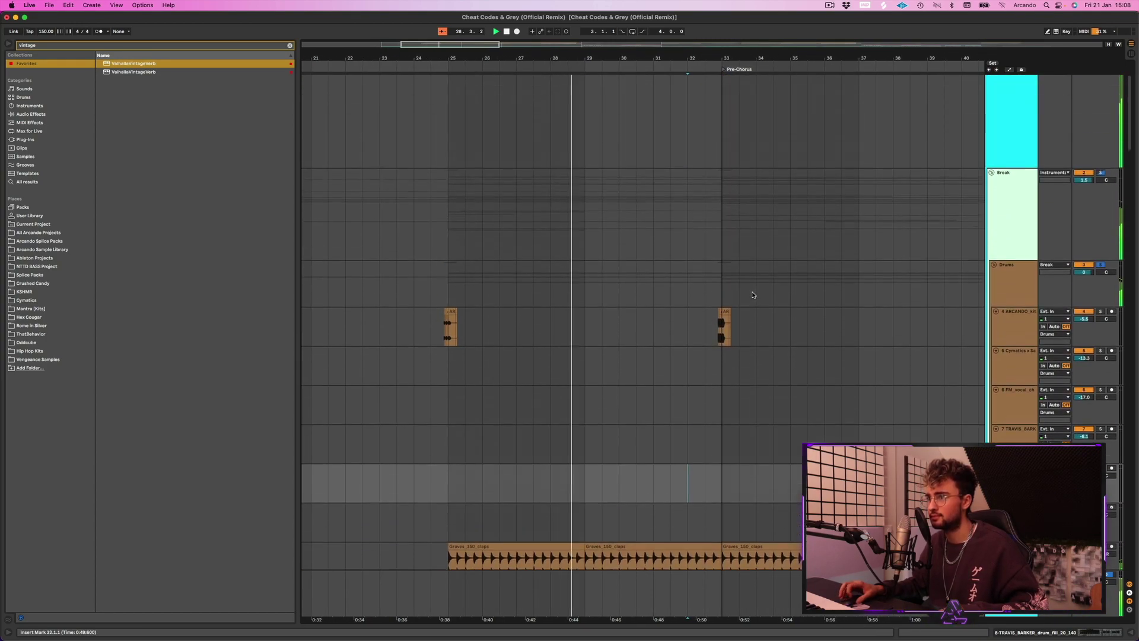
pyautogui.scroll(-4, 752, 295)
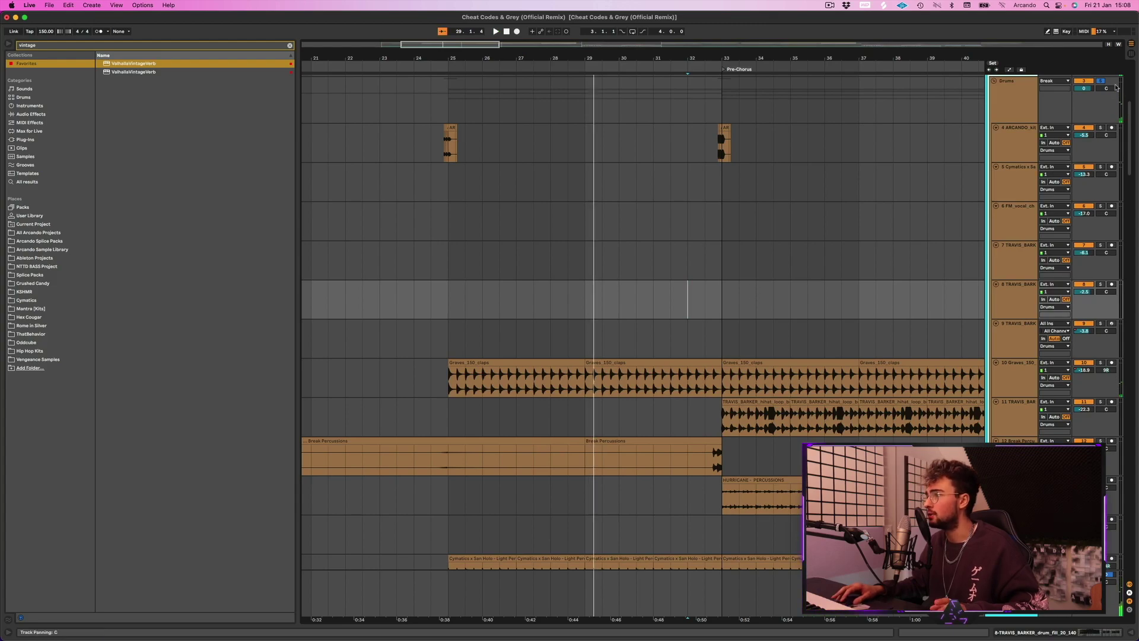
# - Solo the ThatBehavior Reese Bass on track 17, display its devices and play it from around bar 25
pyautogui.scroll(-7, 899, 299)
pyautogui.click(1030, 337)
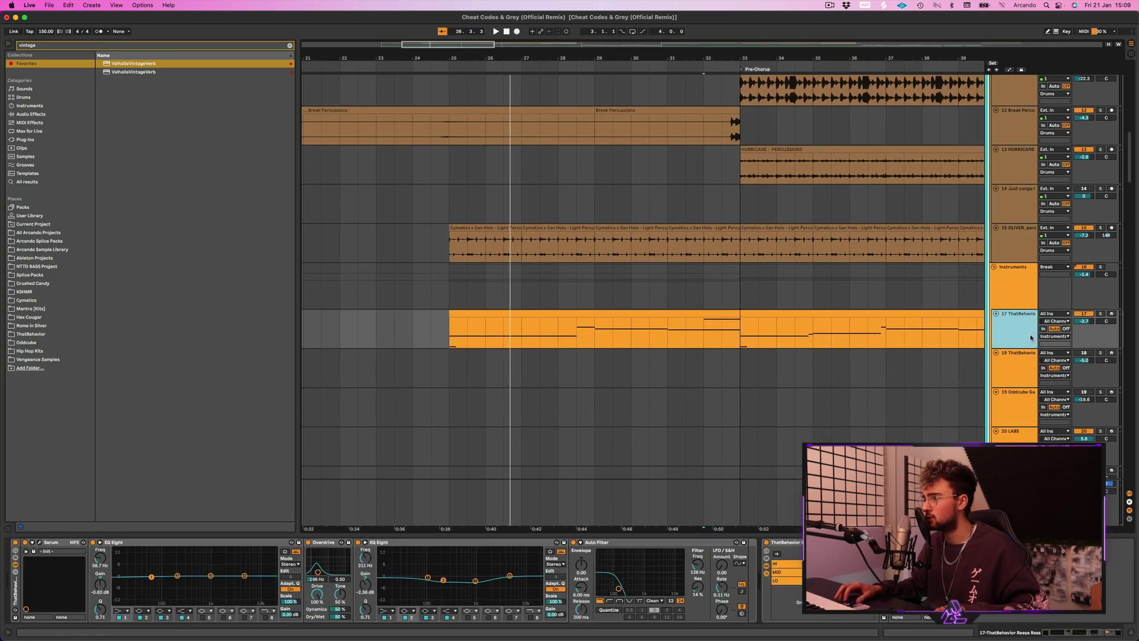
pyautogui.click(1101, 314)
pyautogui.press('space')
pyautogui.hscroll(-5, 727, 297)
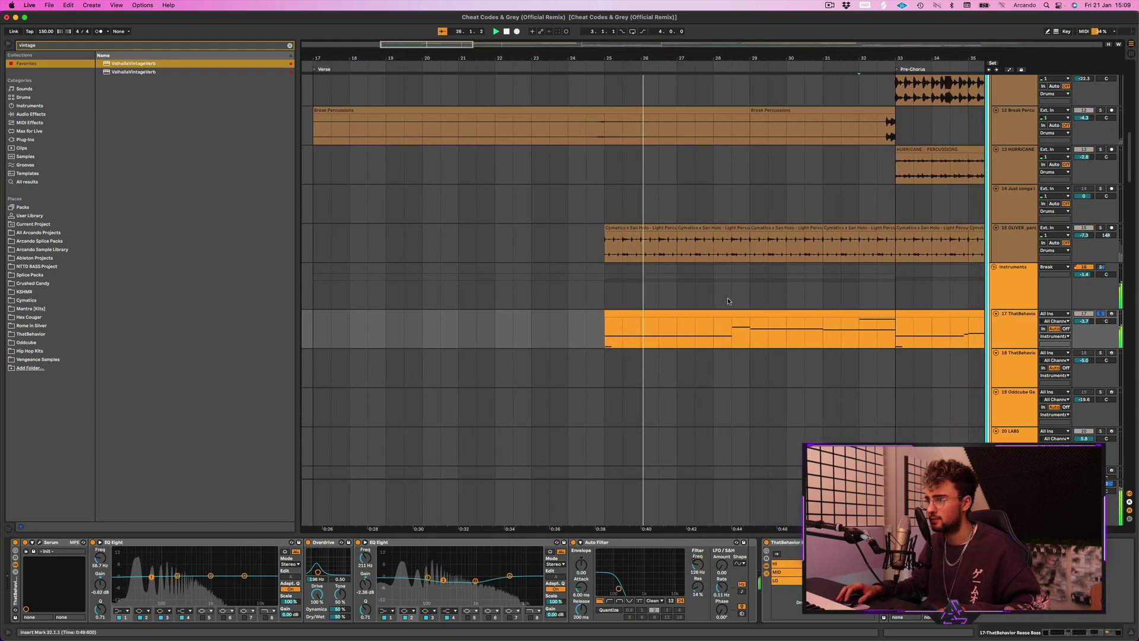
pyautogui.hscroll(5, 727, 297)
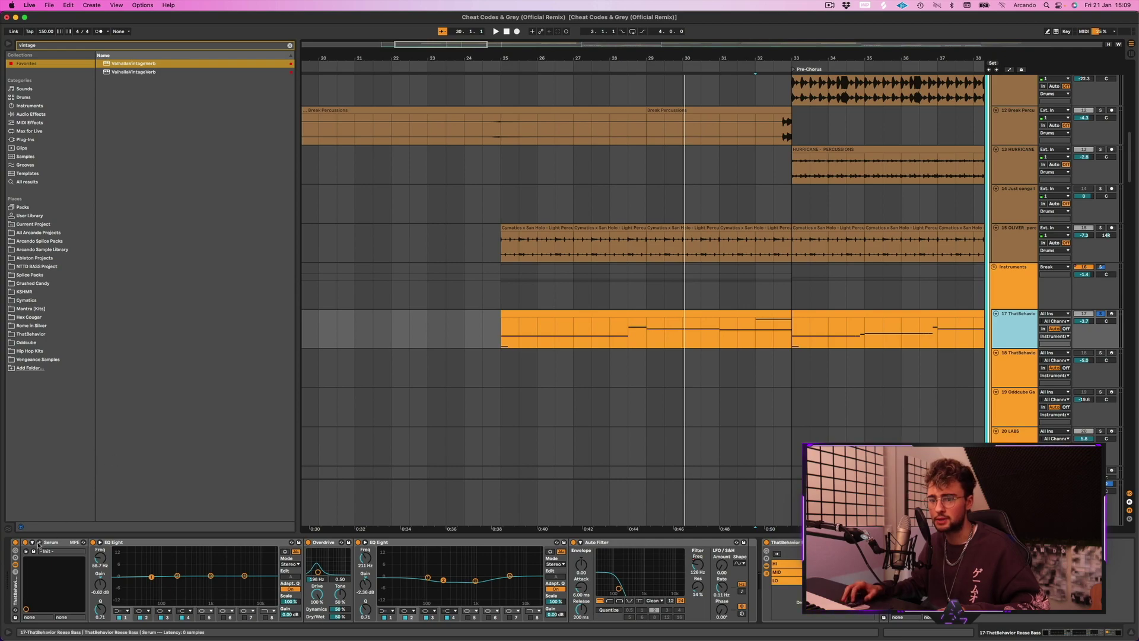
# - Open the Serum patch of the Reese bass, close it and point out the EQ Eight and Overdrive behind it
pyautogui.click(39, 542)
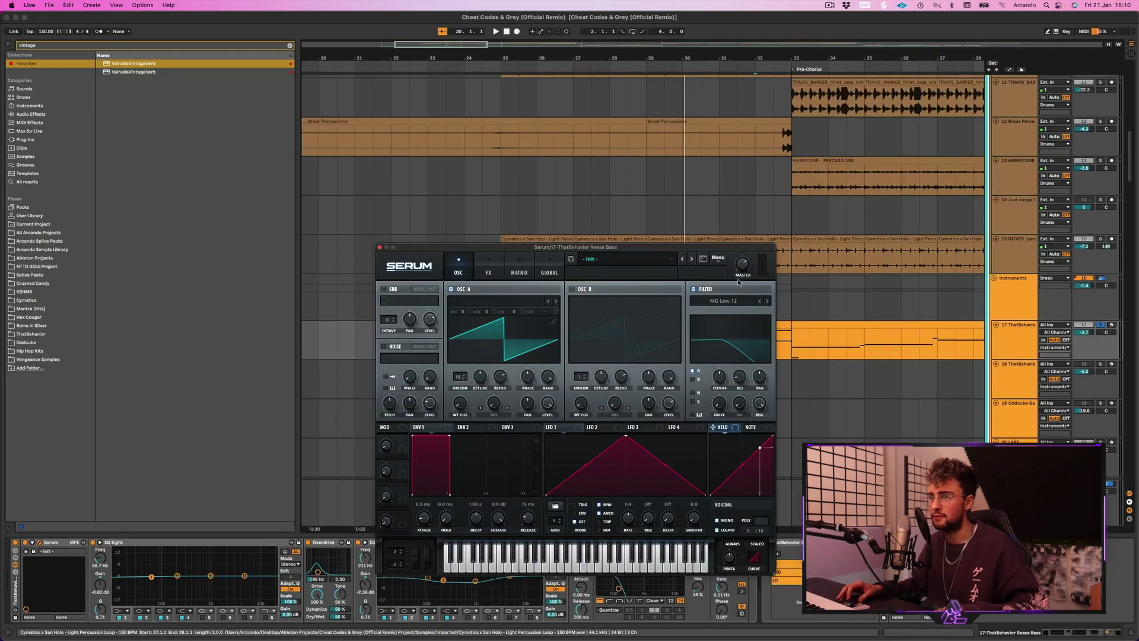
pyautogui.press('super+alt+p')
pyautogui.click(231, 543)
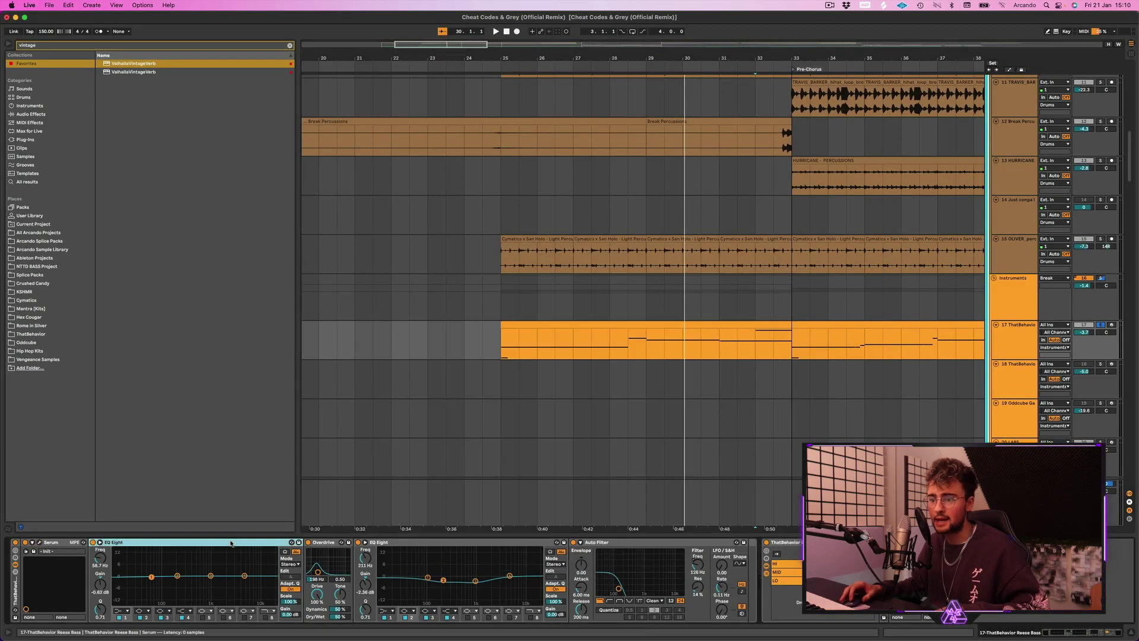
pyautogui.click(326, 545)
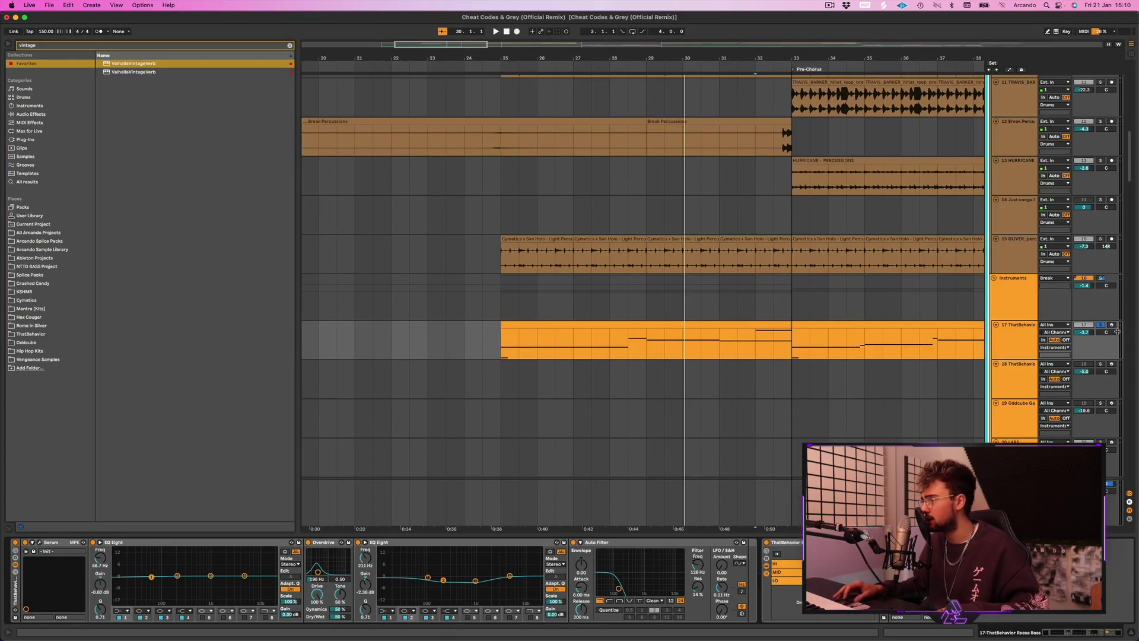
# - Solo the HEX_COUGAR pluck synth on track 29 and play it from around bar 25
pyautogui.scroll(-10, 712, 297)
pyautogui.click(865, 321)
pyautogui.click(1102, 291)
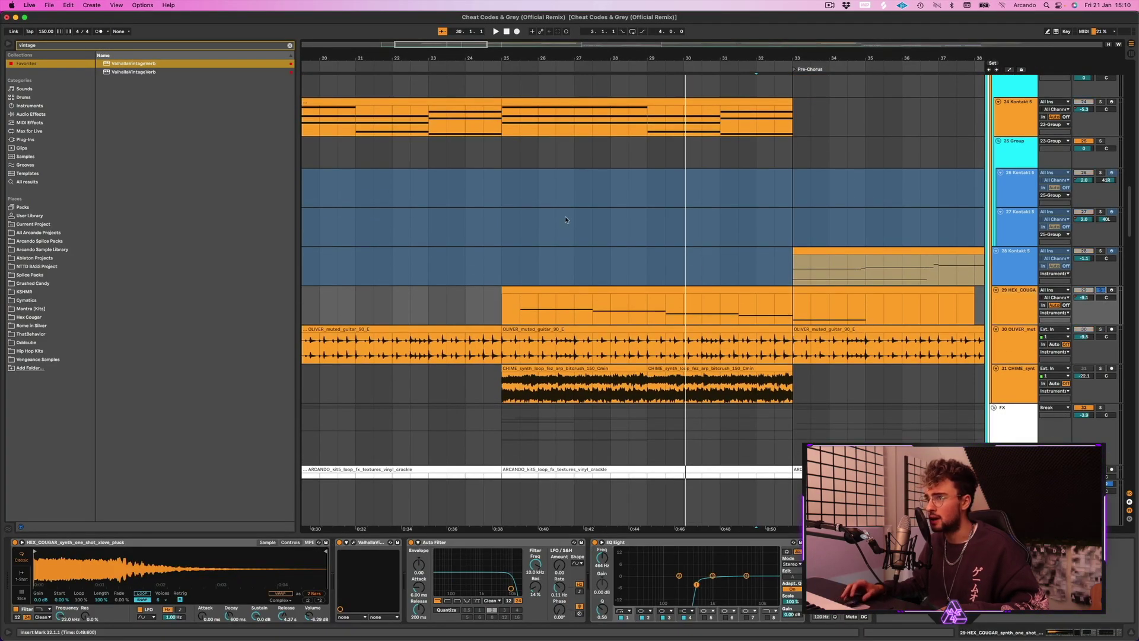
pyautogui.click(513, 86)
pyautogui.press('space')
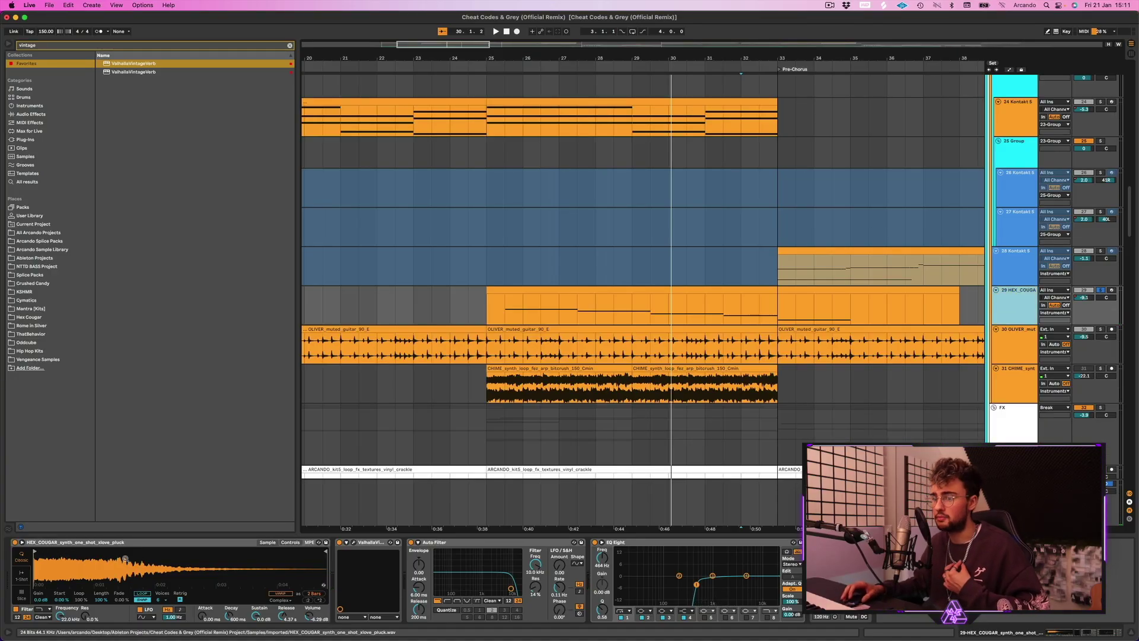
# - Open the pluck's ValhallaVintageVerb settings, close them and point out the Auto Filter in its chain
pyautogui.click(354, 543)
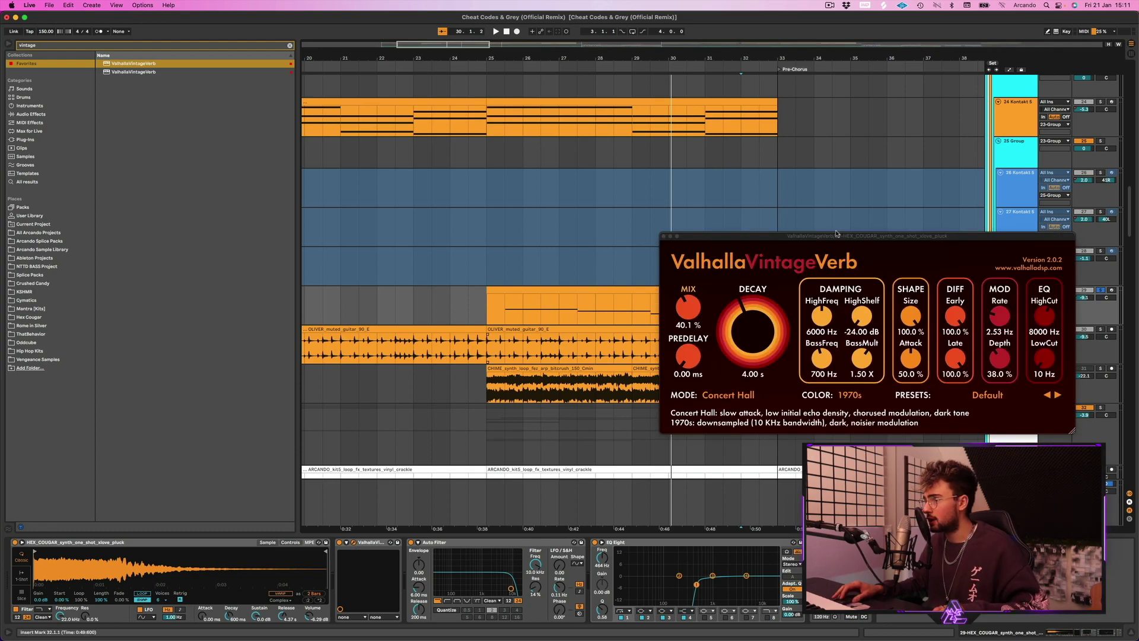
pyautogui.moveTo(836, 234); pyautogui.dragTo(665, 250)
pyautogui.click(490, 250)
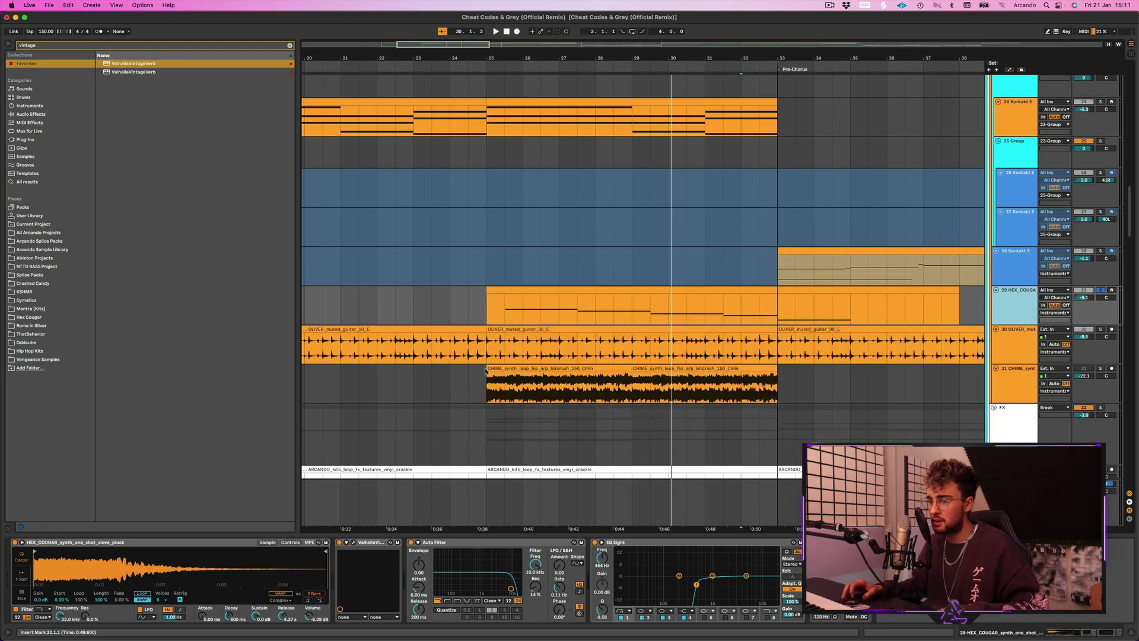
pyautogui.click(504, 541)
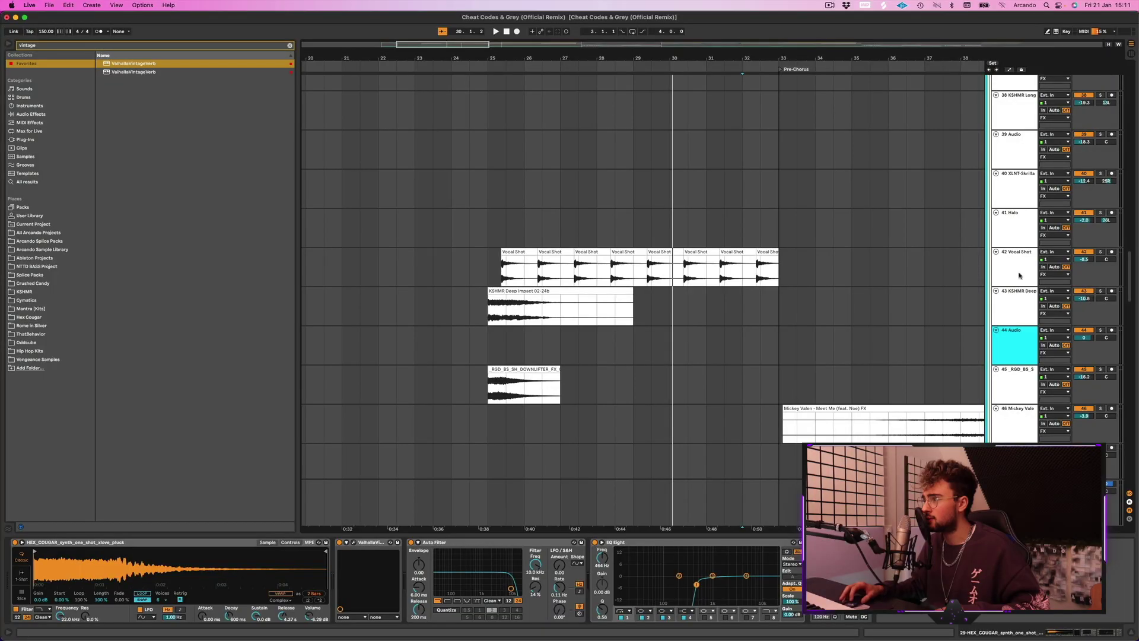
# - Play the soloed FX group from around bar 25 and look over its vocal shot, impact and downlifter clips
pyautogui.click(1015, 274)
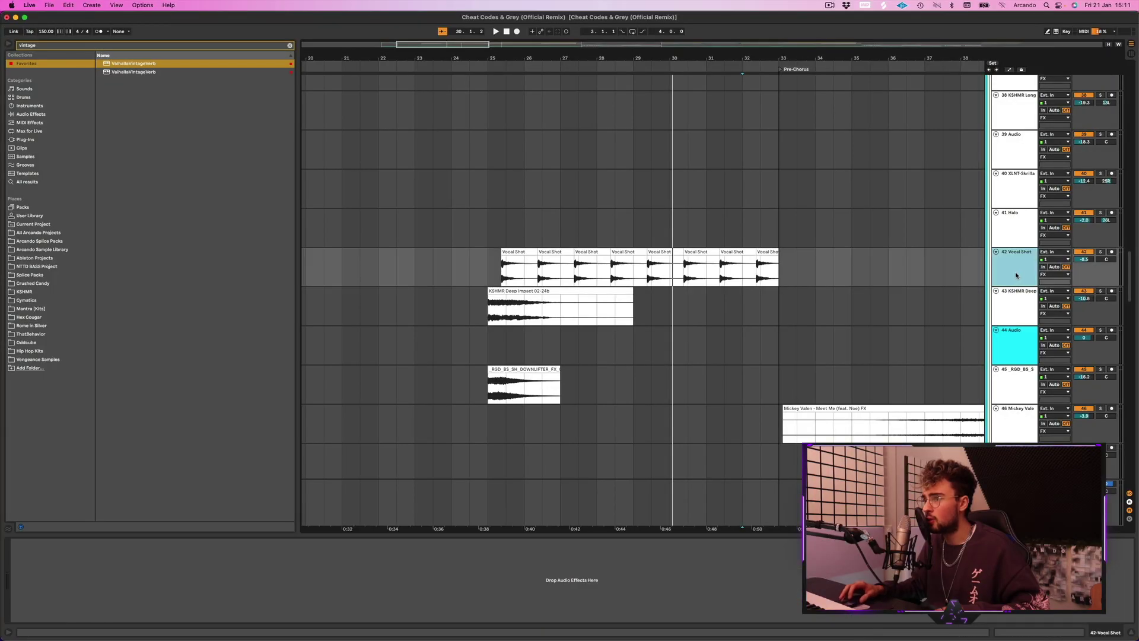
pyautogui.scroll(10, 867, 270)
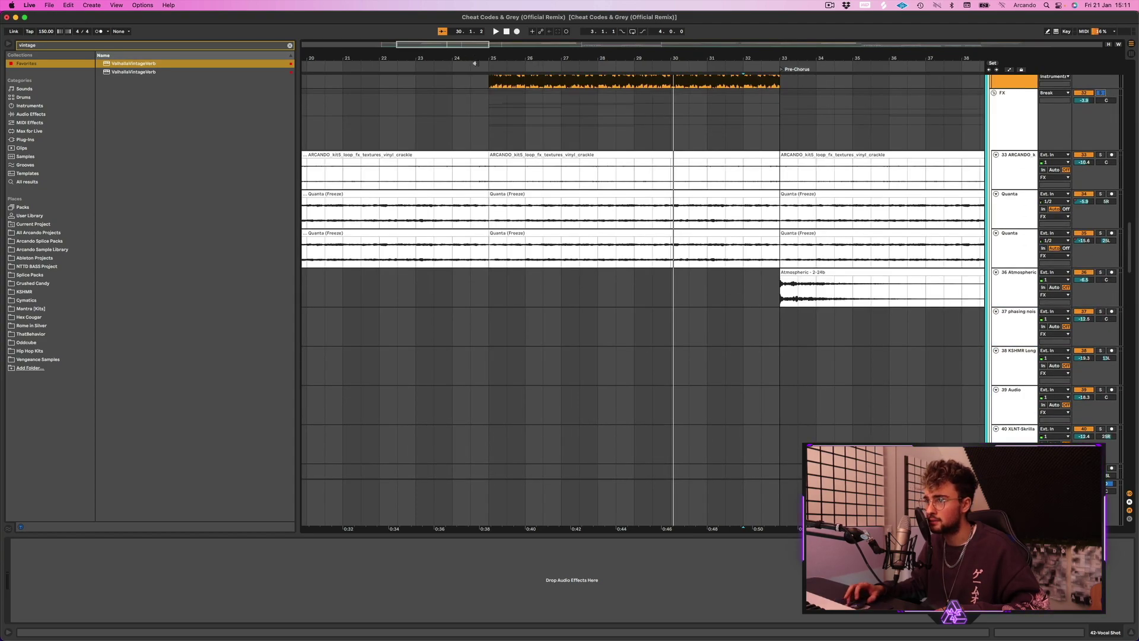
pyautogui.scroll(-10, 668, 202)
pyautogui.press('space')
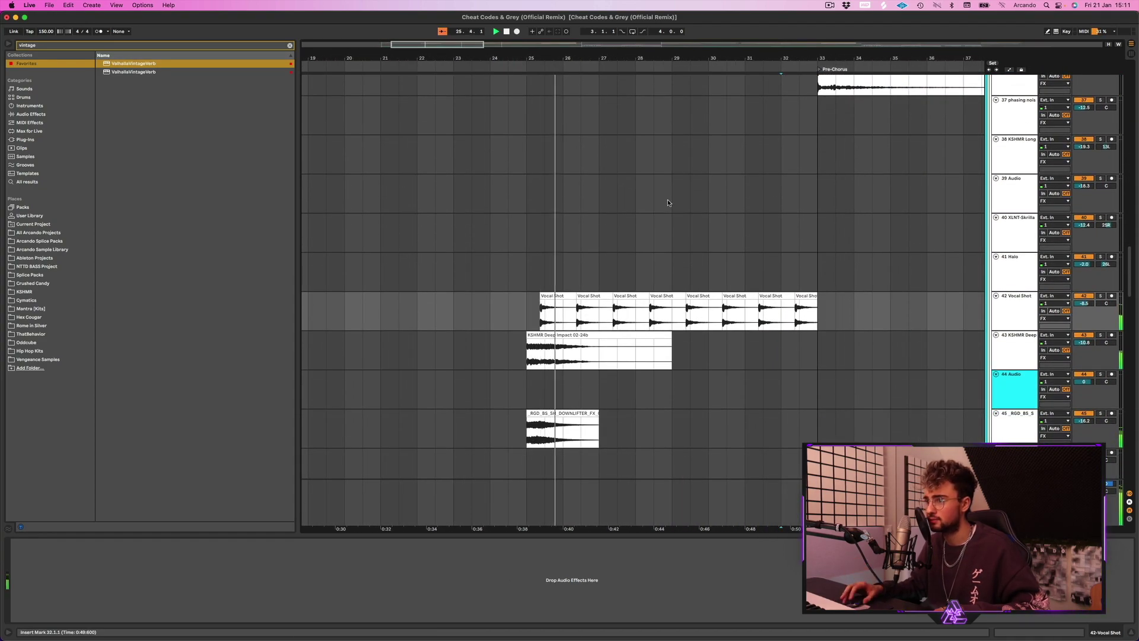
pyautogui.scroll(-3, 706, 232)
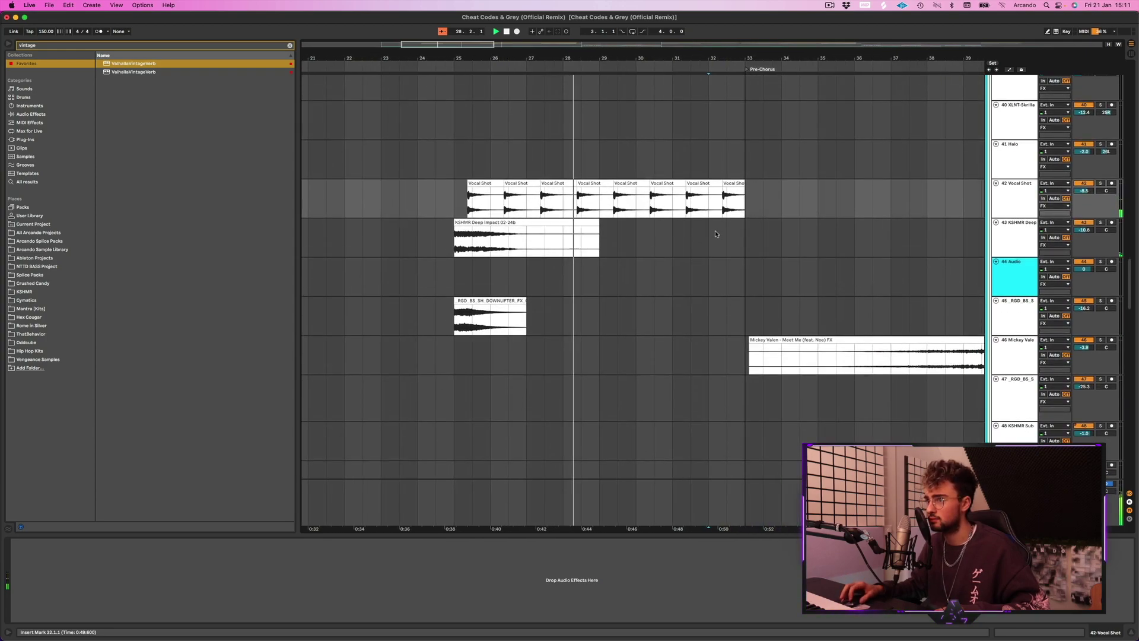
pyautogui.scroll(10, 713, 231)
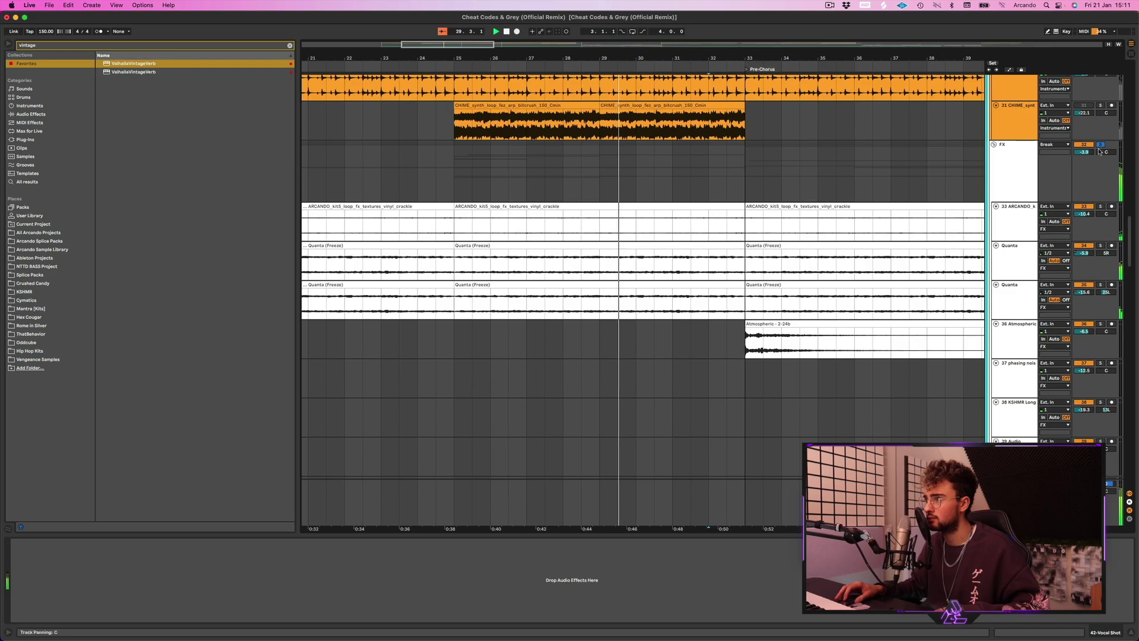
pyautogui.scroll(-20, 846, 189)
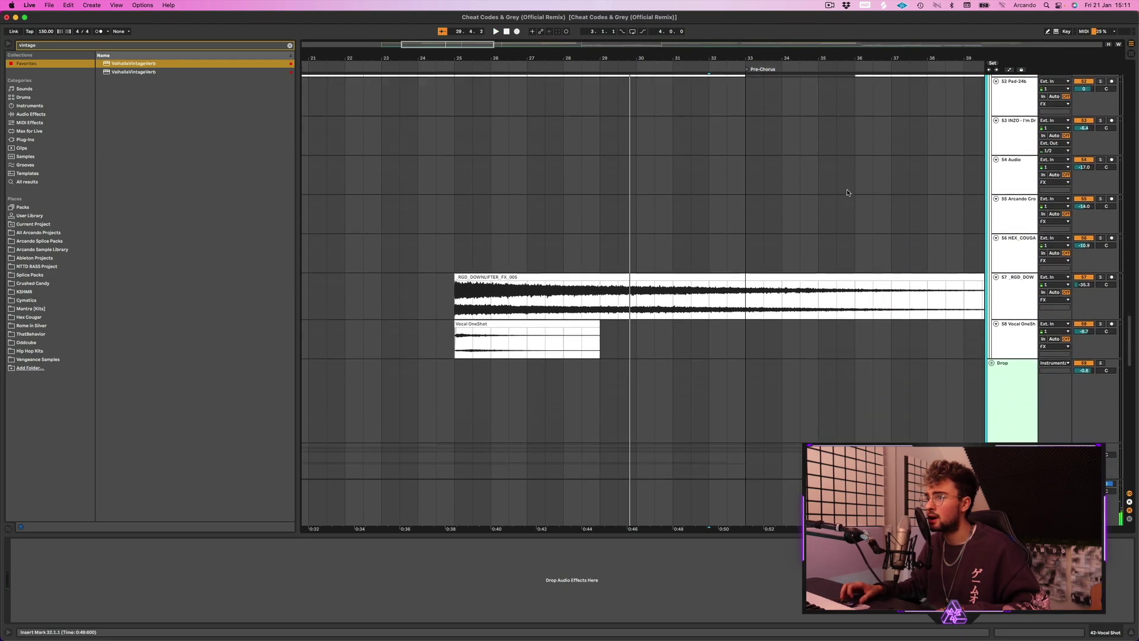
pyautogui.scroll(4, 653, 200)
pyautogui.scroll(-2, 699, 262)
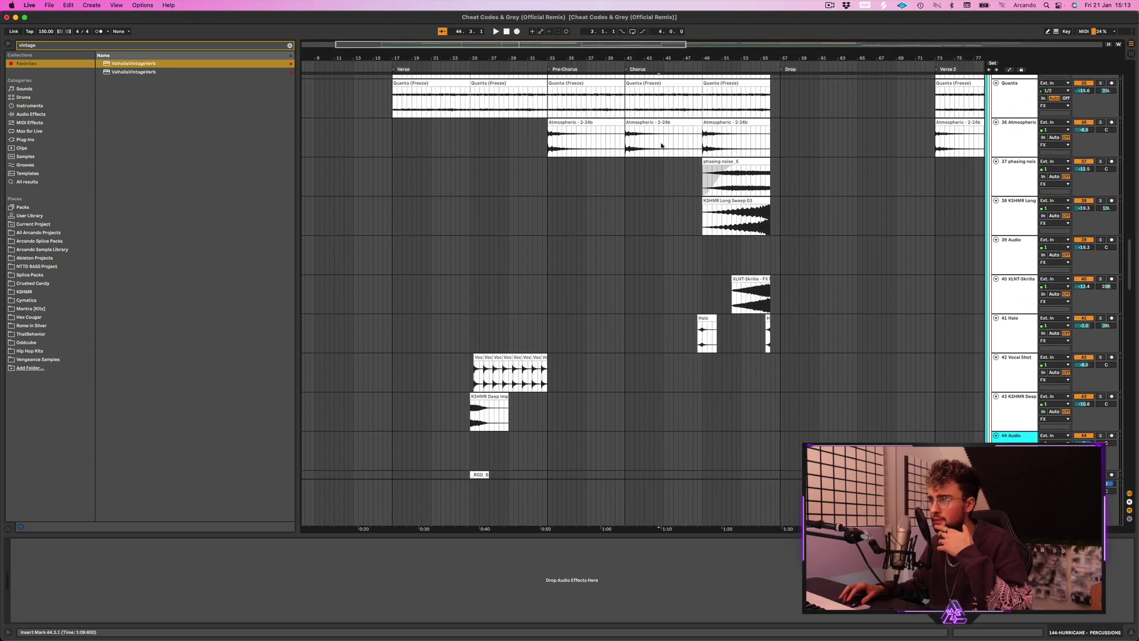
# - Play the full mix from the Pre-Chorus at bar 33 and look over the drum tracks up to the Chorus
pyautogui.scroll(15, 662, 146)
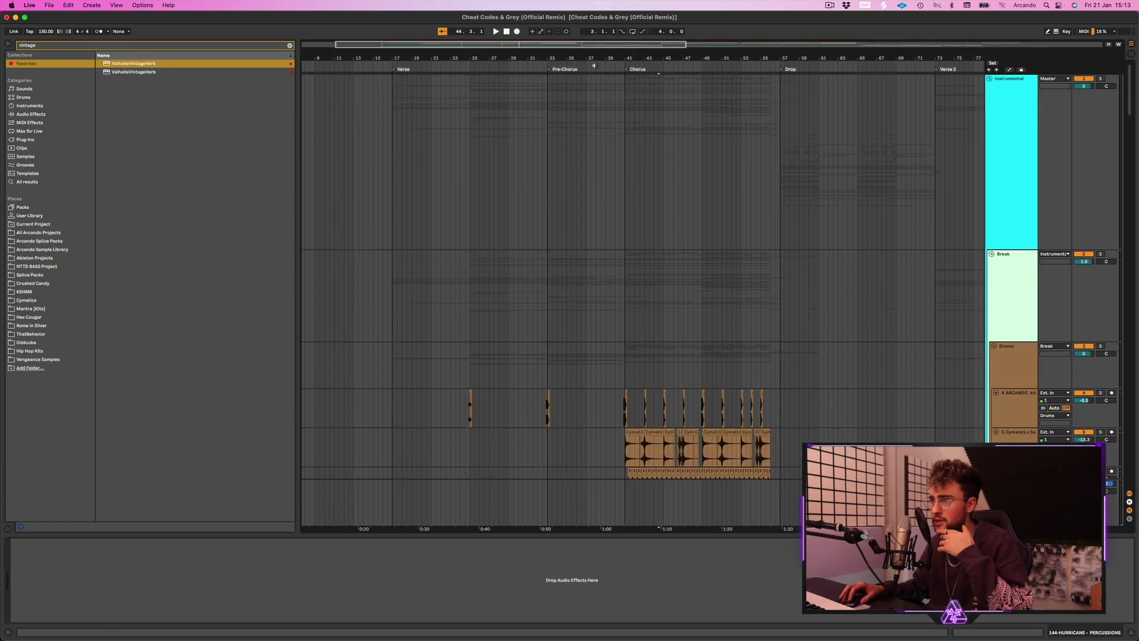
pyautogui.click(541, 65)
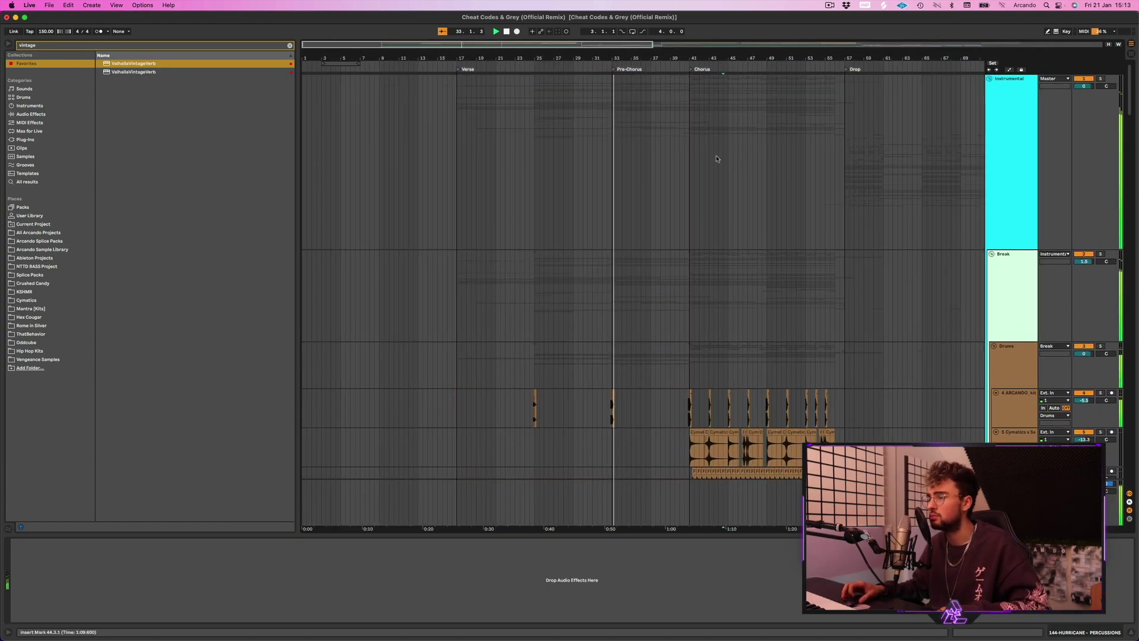
pyautogui.scroll(-5, 705, 152)
pyautogui.scroll(5, 679, 89)
pyautogui.scroll(-5, 688, 94)
pyautogui.scroll(-2, 708, 102)
pyautogui.scroll(2, 707, 102)
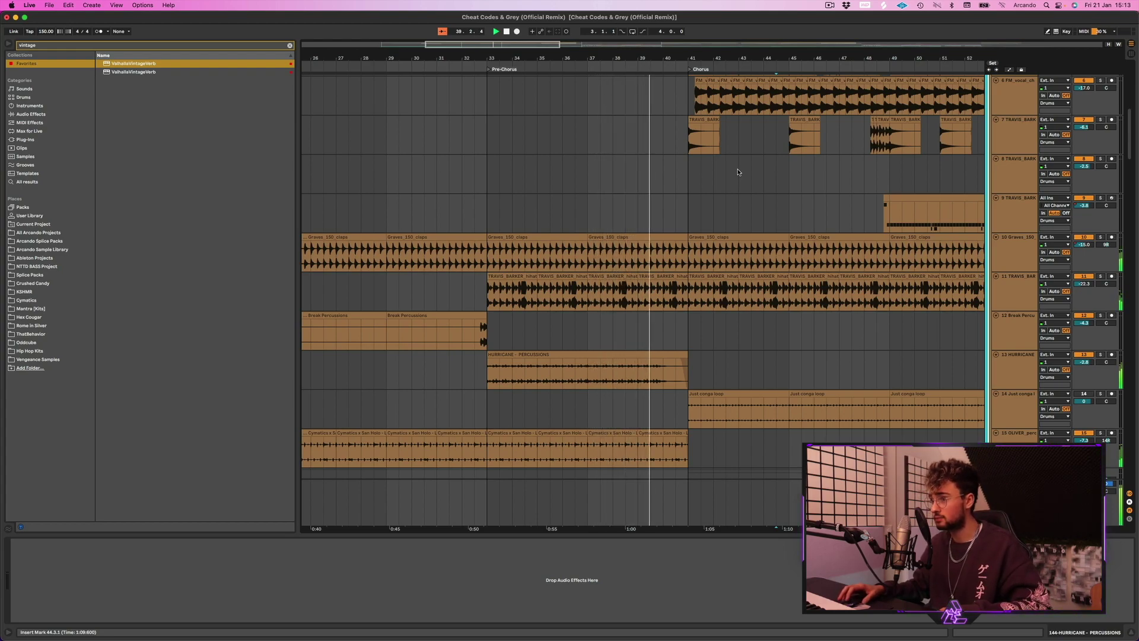
pyautogui.scroll(5, 775, 188)
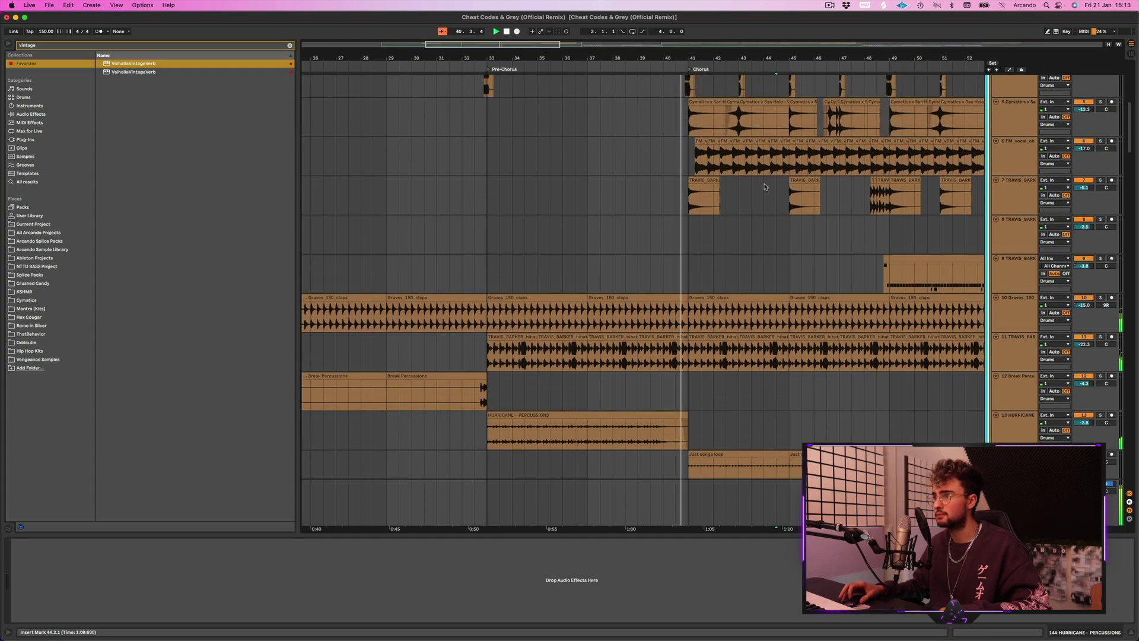
pyautogui.scroll(-4, 715, 326)
# - Point out the Pre-Chorus percussion layers, including the HURRICANE percussions, the hi-hat loop and the Graves claps
pyautogui.scroll(-5, 715, 326)
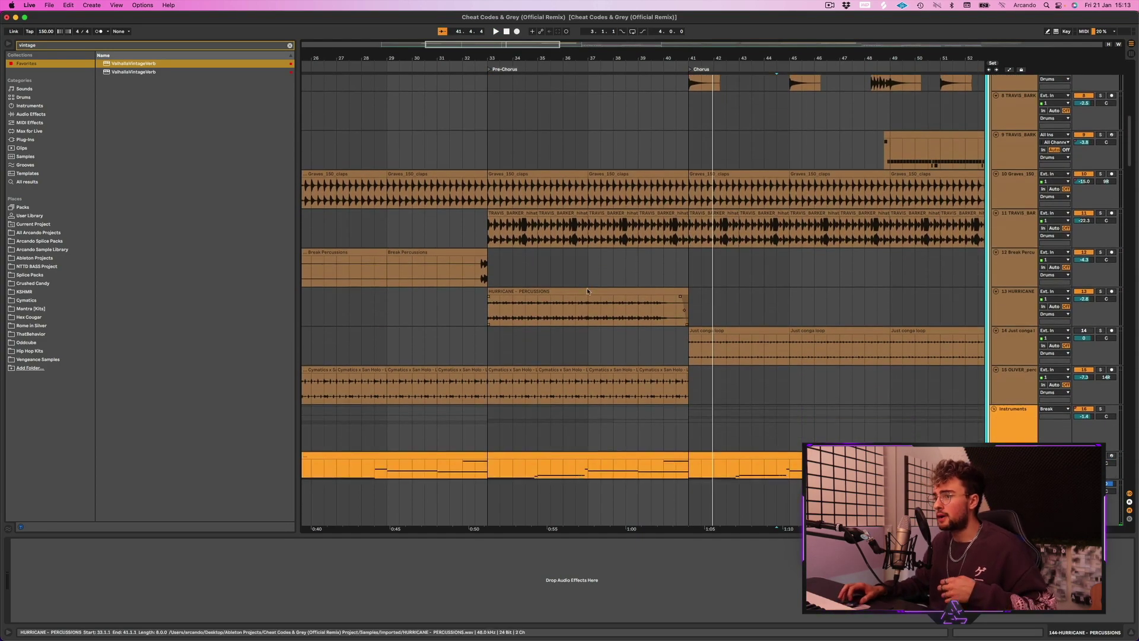
pyautogui.hscroll(-2, 588, 291)
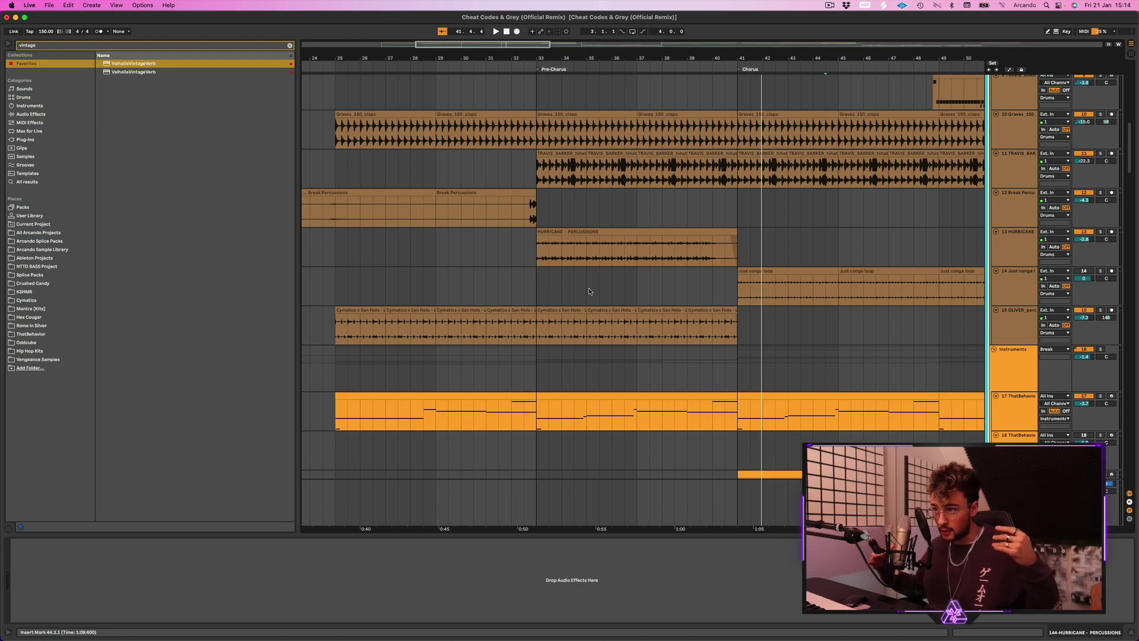
pyautogui.scroll(2, 611, 285)
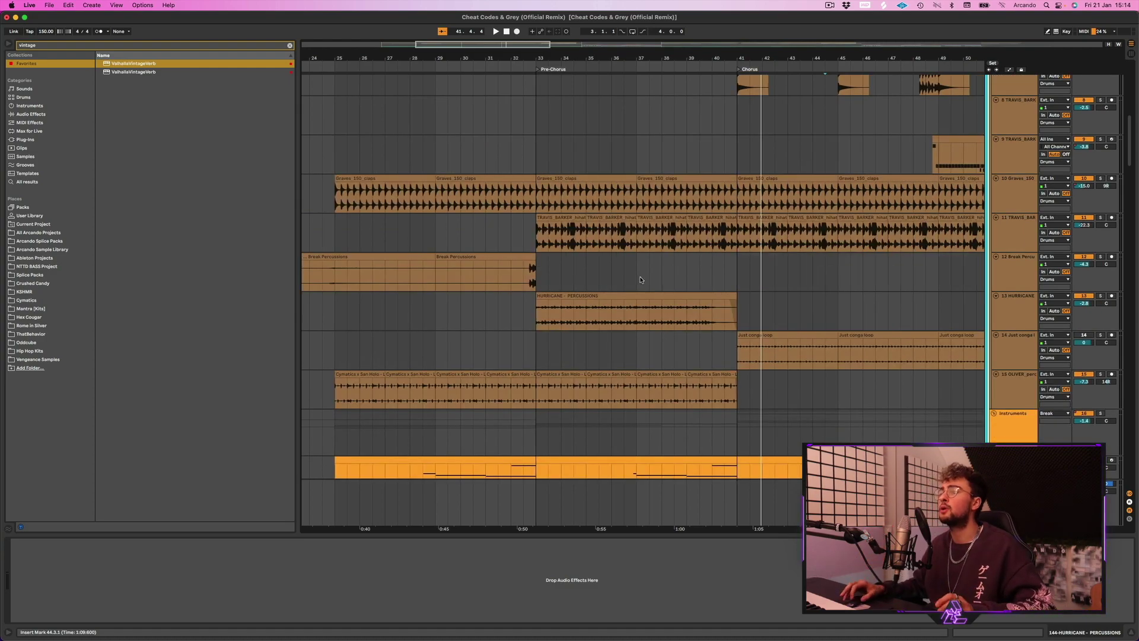
pyautogui.scroll(1, 639, 276)
pyautogui.hscroll(2, 640, 276)
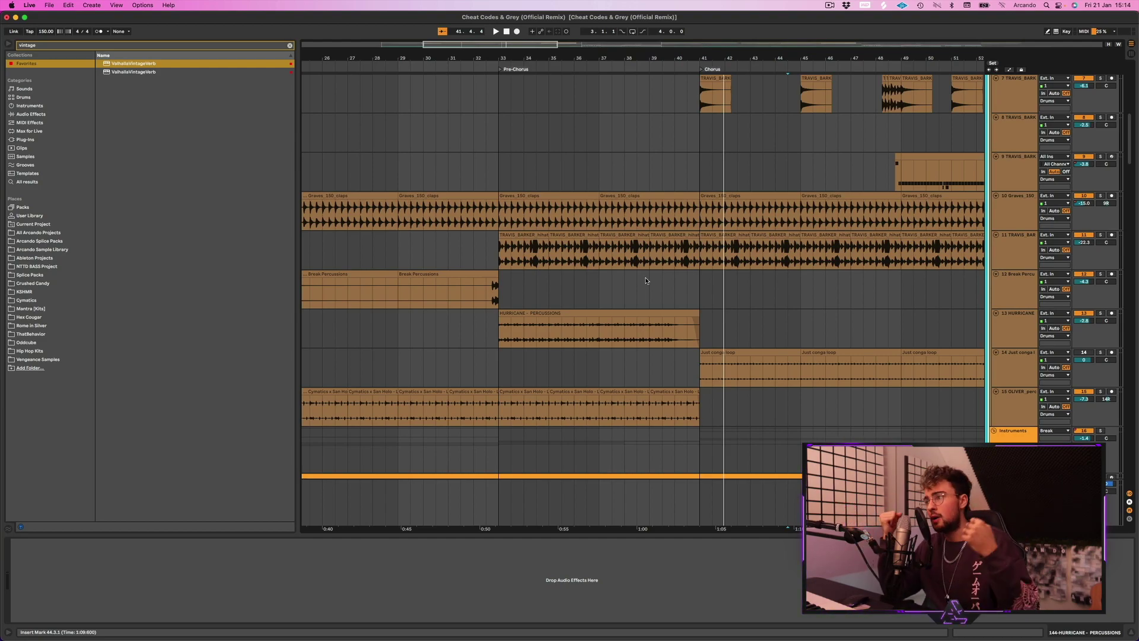
pyautogui.click(646, 280)
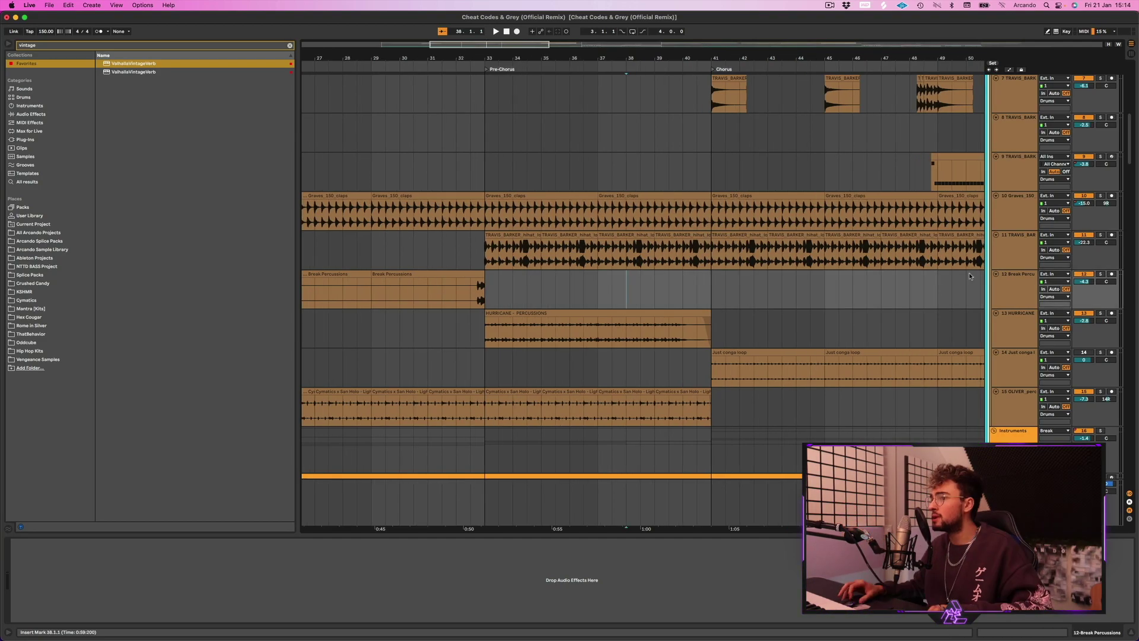
# - Solo the TRAVIS_BARKER hi-hat loop on track 11 and play it from the start of the Pre-Chorus
pyautogui.scroll(2, 617, 276)
pyautogui.scroll(-3, 607, 236)
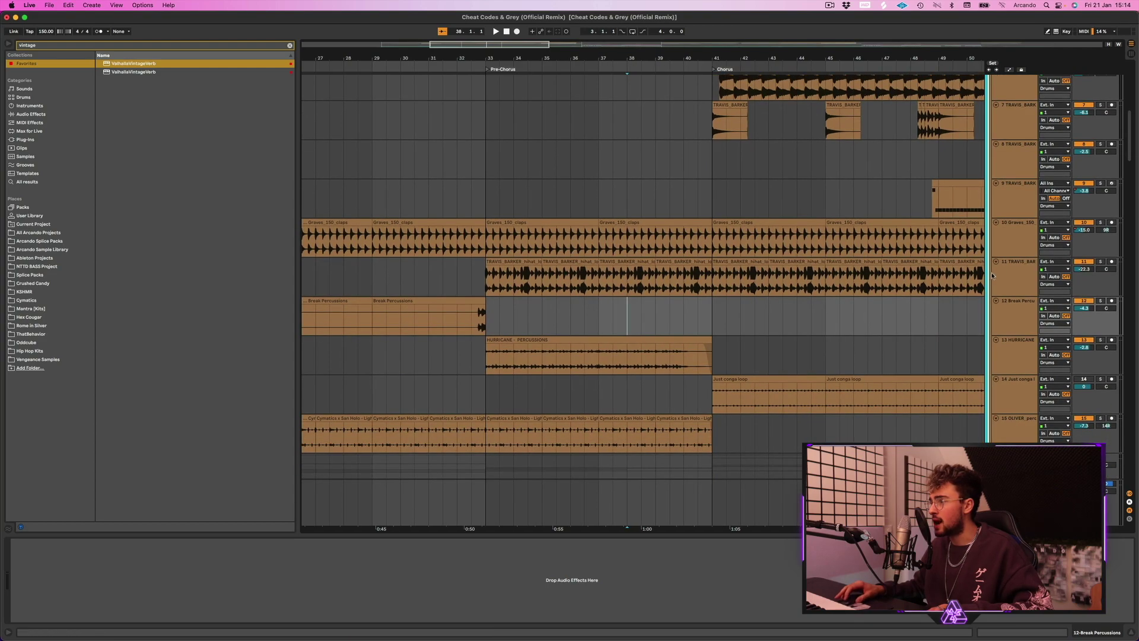
pyautogui.click(1119, 270)
pyautogui.click(1101, 261)
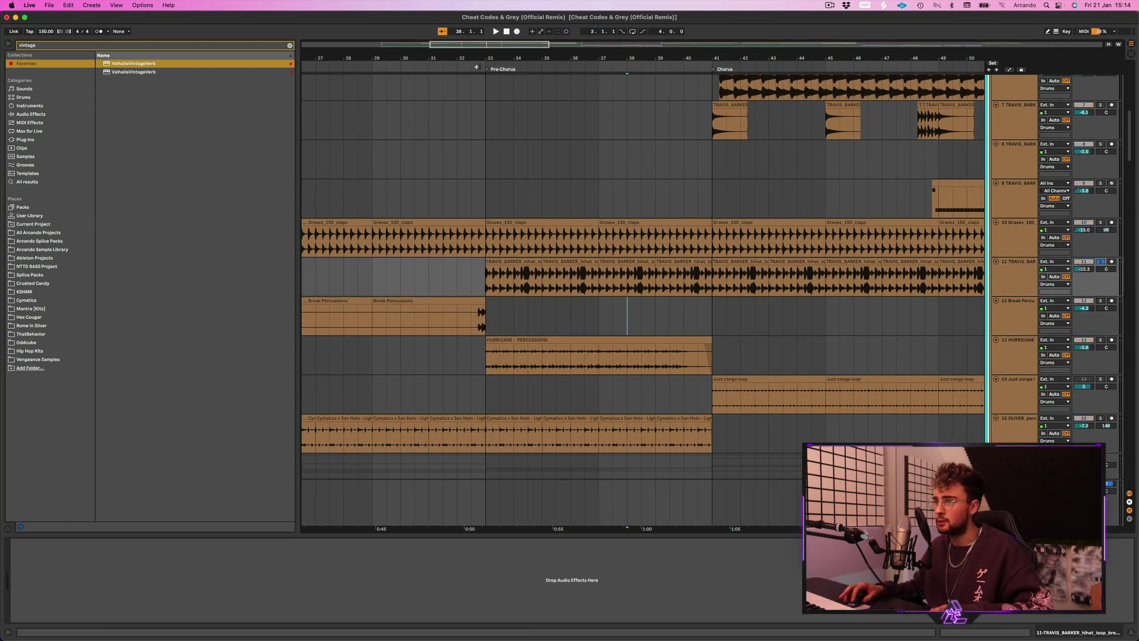
pyautogui.press('space')
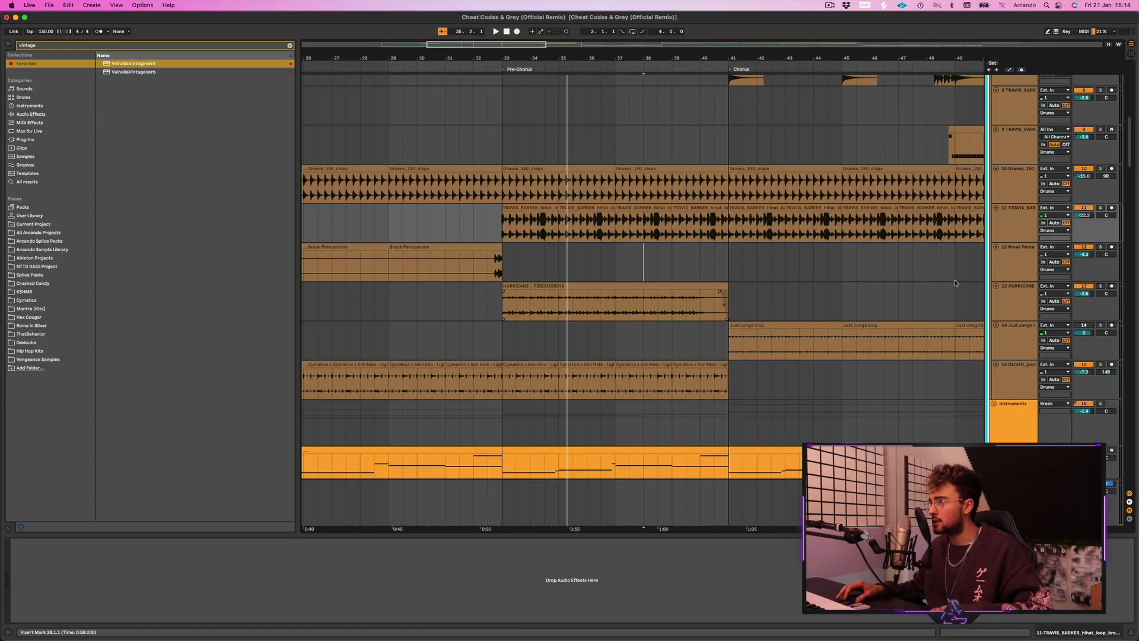
pyautogui.click(496, 67)
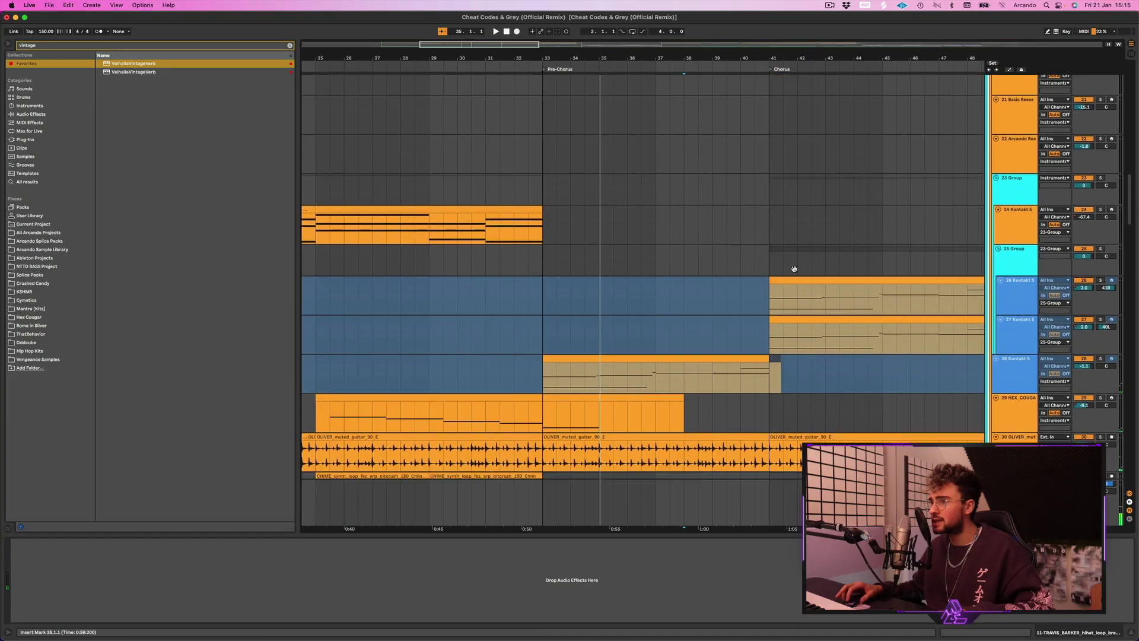
# - Show the device chain of the Kontakt track 28, solo the track and play its Pre-Chorus part
pyautogui.scroll(-3, 793, 267)
pyautogui.scroll(2, 800, 270)
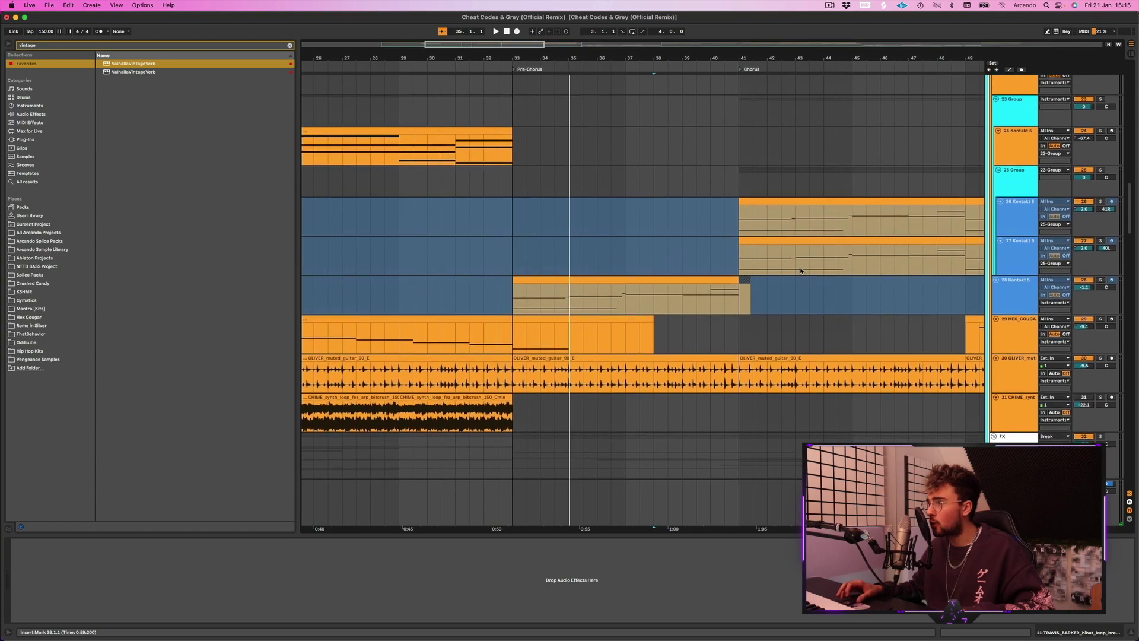
pyautogui.click(1020, 297)
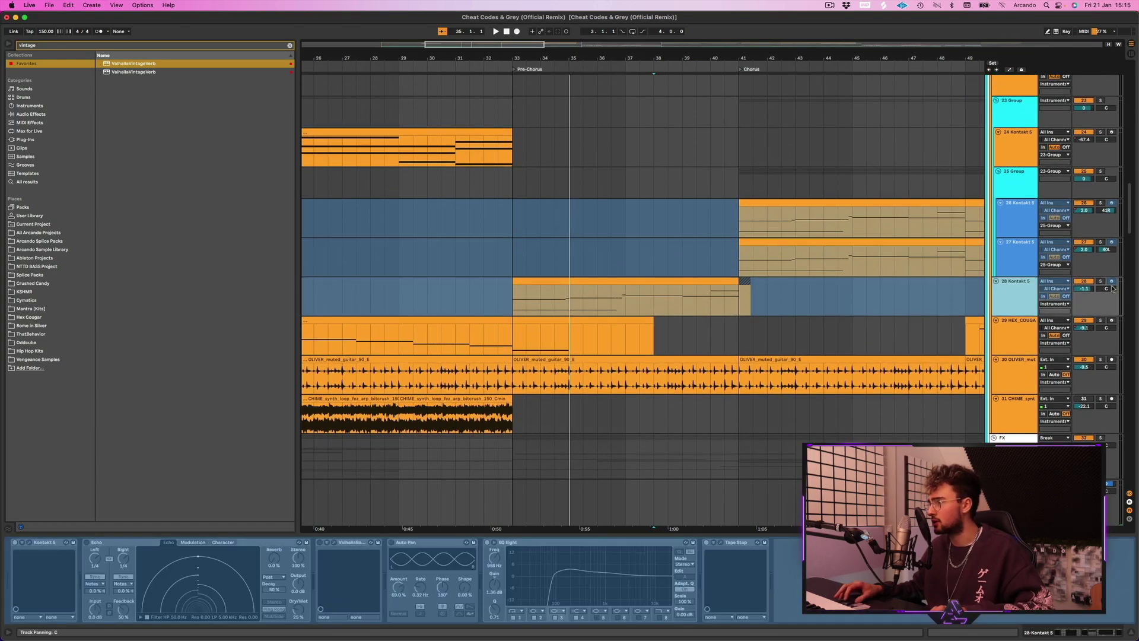
pyautogui.press('space')
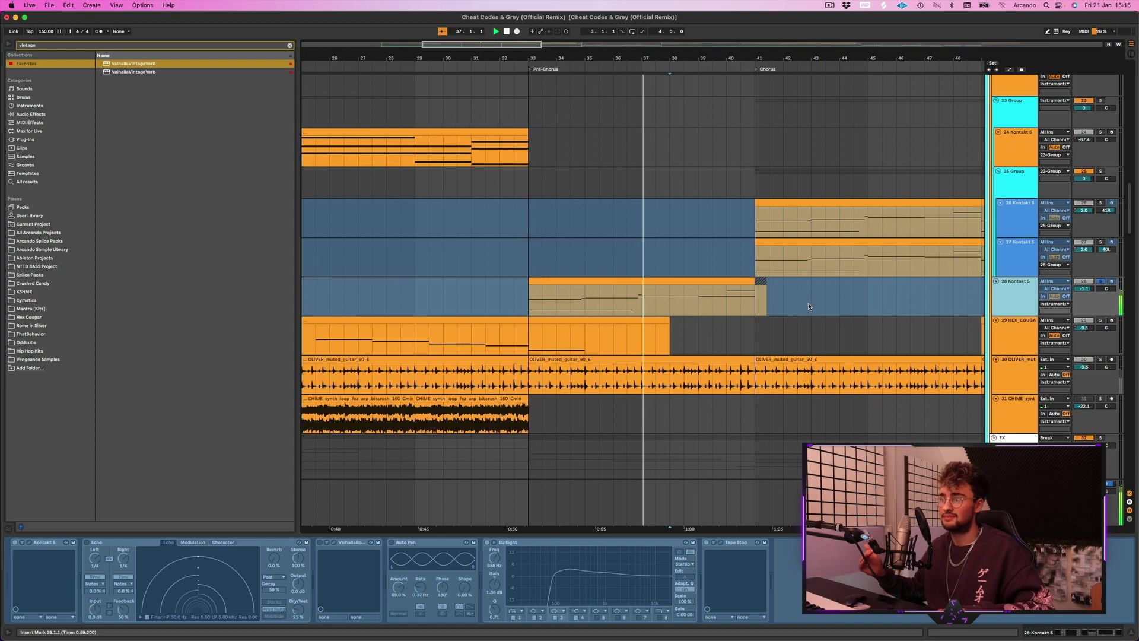
# - Solo the Atmospheric clip track 36 in the FX group and play it from the start of the Pre-Chorus
pyautogui.scroll(-3, 674, 347)
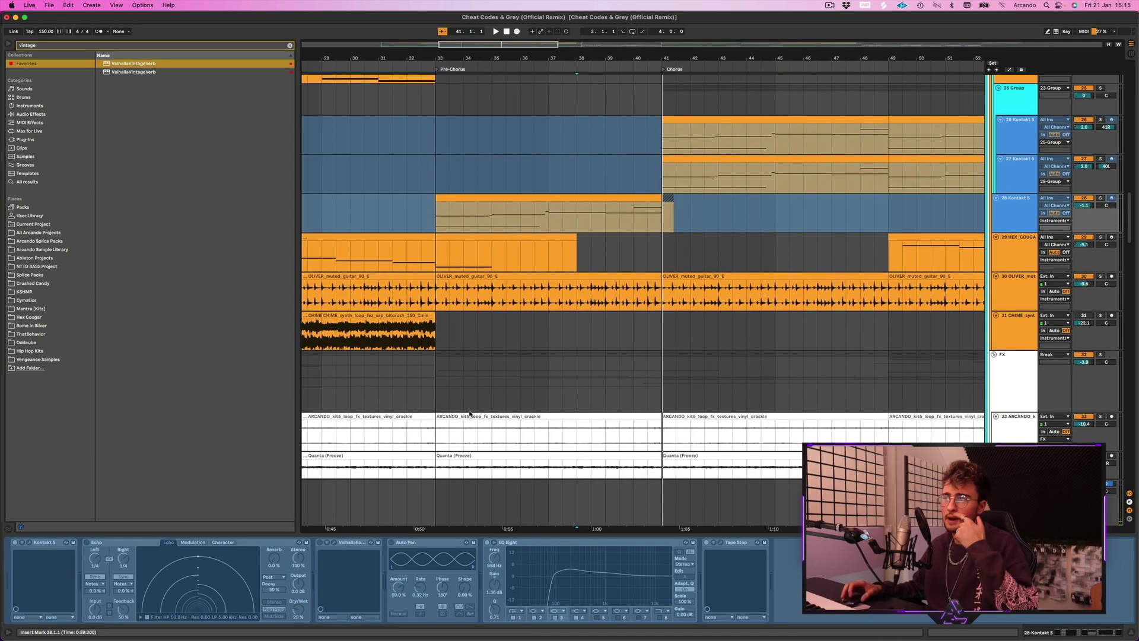
pyautogui.hscroll(-2, 468, 383)
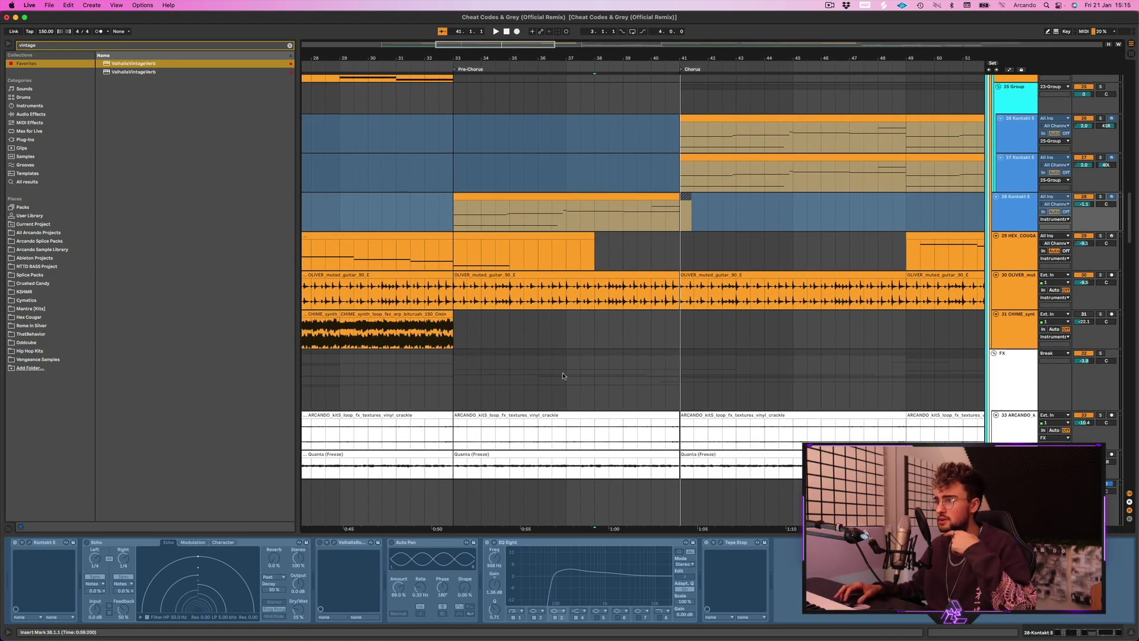
pyautogui.scroll(-8, 563, 375)
pyautogui.click(1096, 302)
pyautogui.click(1101, 295)
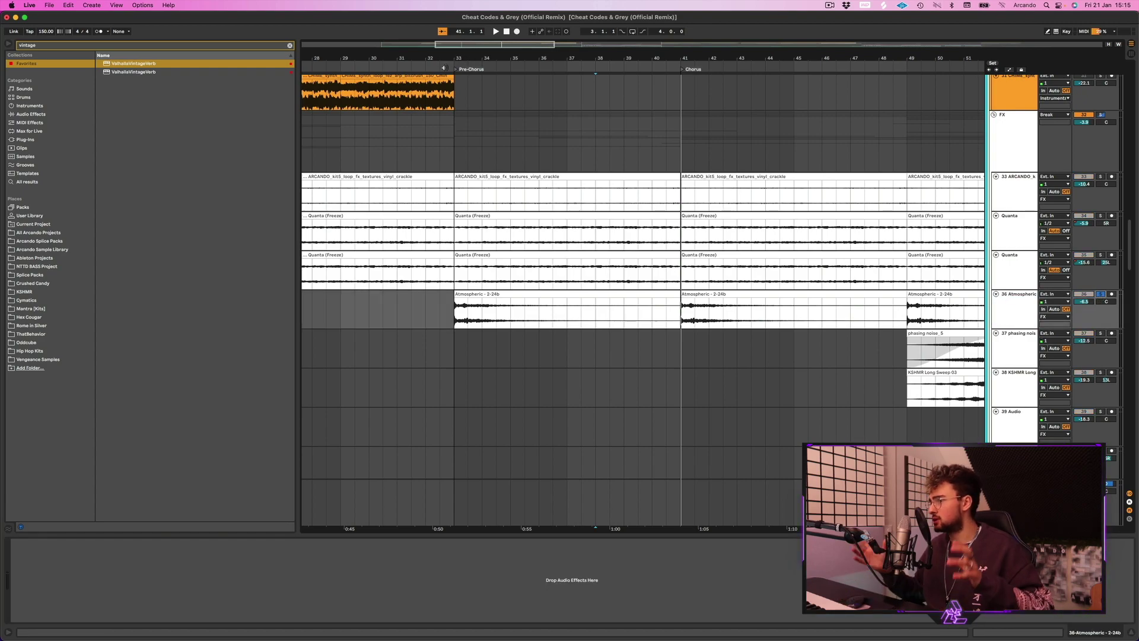
pyautogui.click(444, 67)
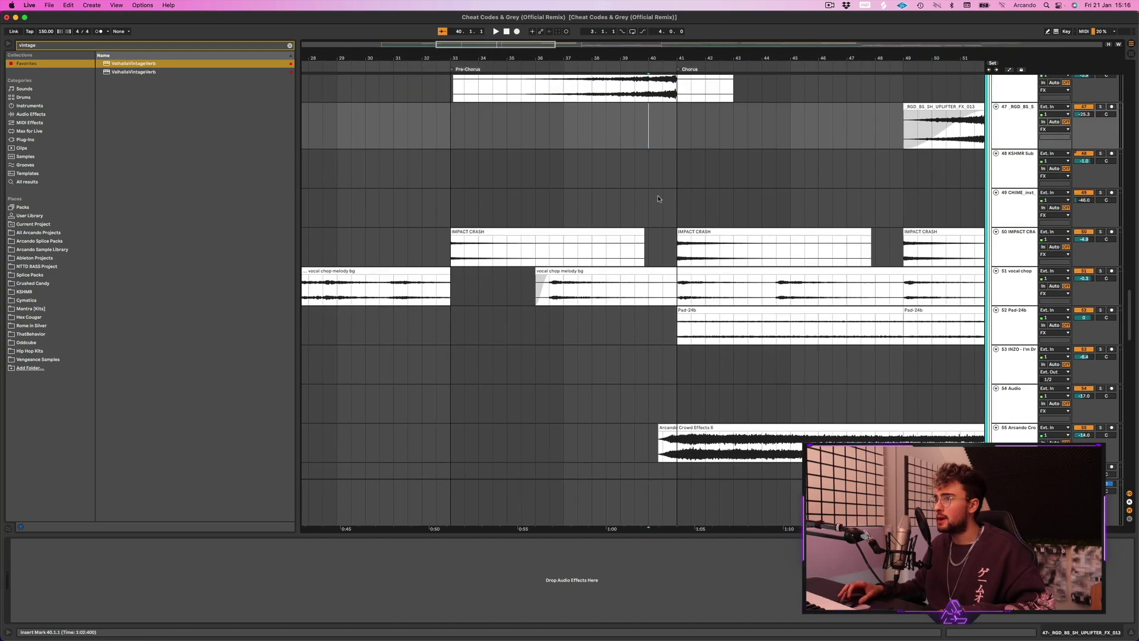
# - Look over the Pre-Chorus uplifter, impact crash and vocal chop clips and the HURRICANE vocal tracks
pyautogui.scroll(3, 891, 189)
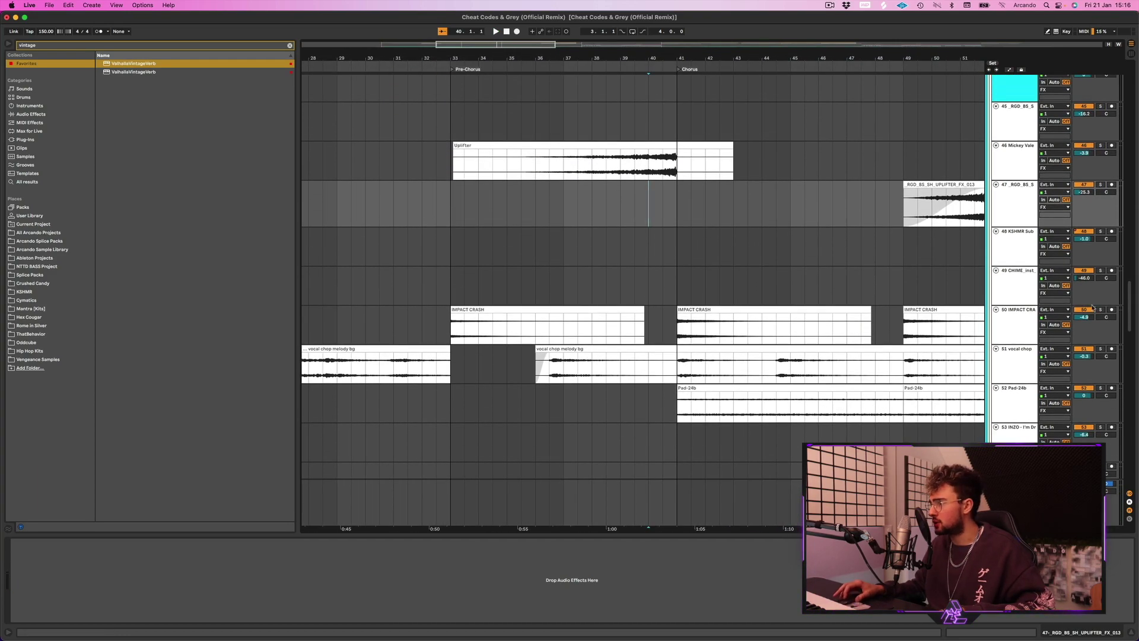
pyautogui.scroll(-15, 807, 272)
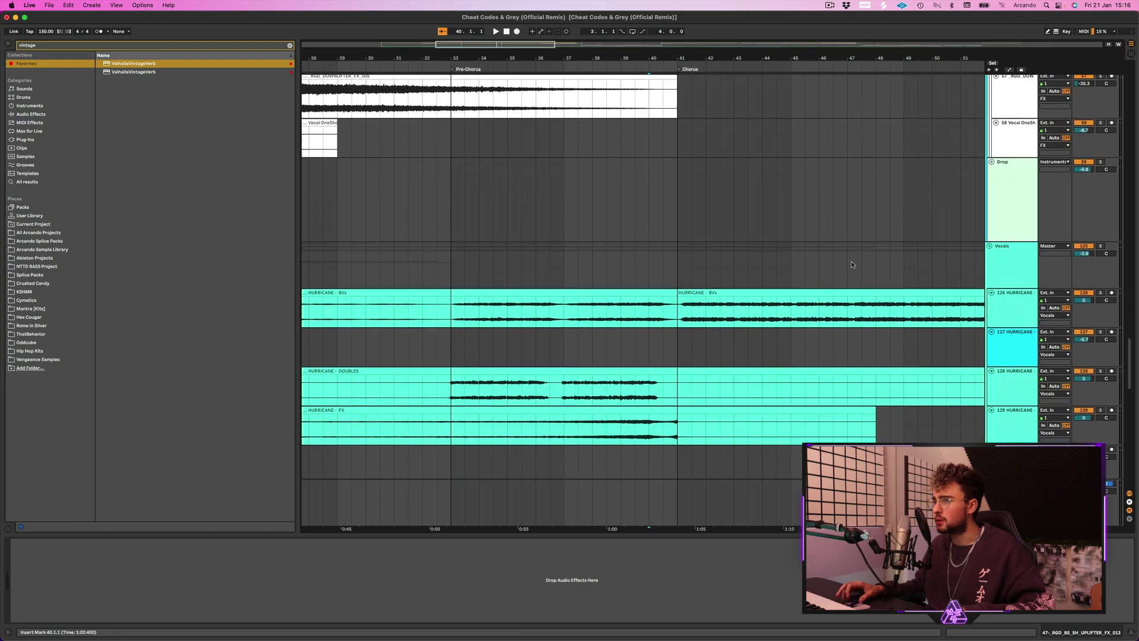
pyautogui.scroll(20, 865, 256)
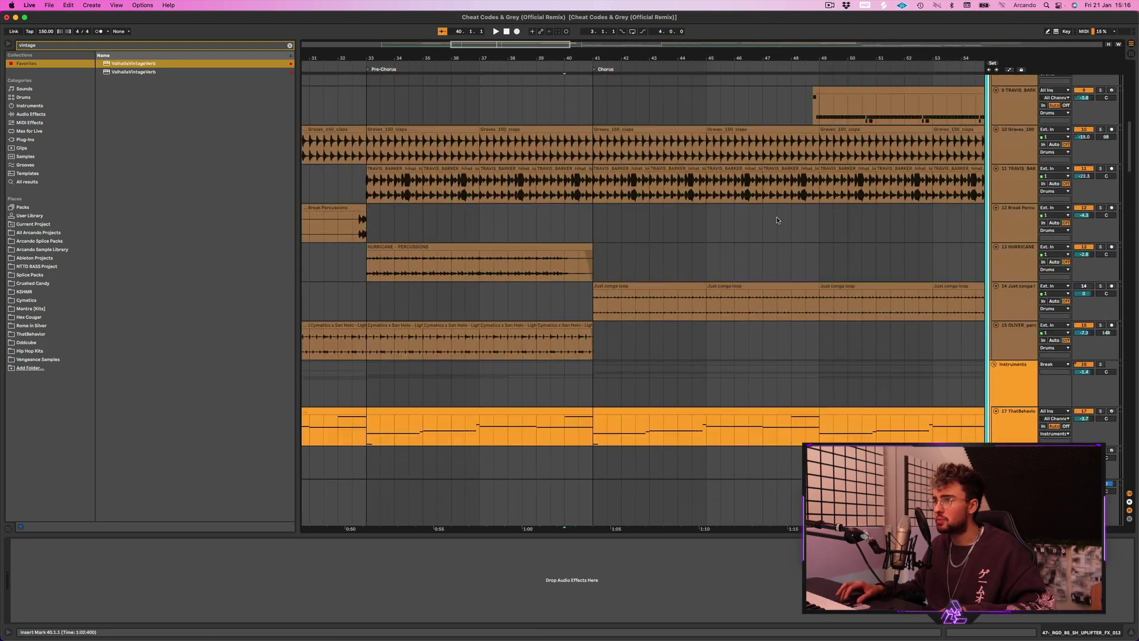
# - Play the full mix into the Chorus from bar 40 and look over its drum, instrument, FX and vocal tracks
pyautogui.scroll(3, 777, 220)
pyautogui.hscroll(3, 777, 219)
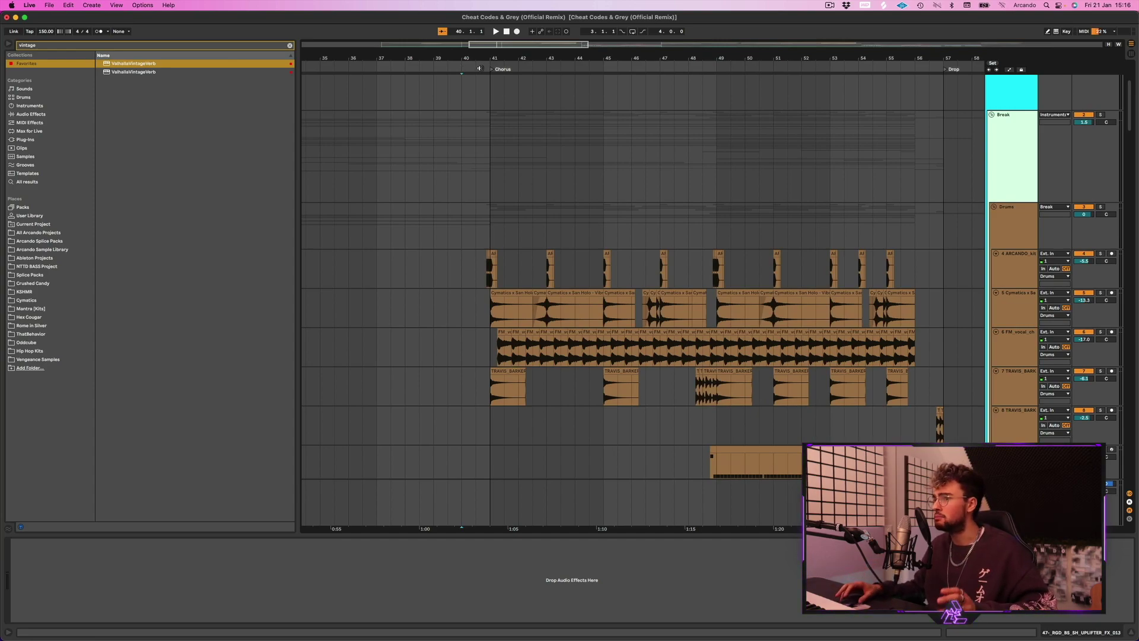
pyautogui.press('space')
pyautogui.scroll(-6, 764, 153)
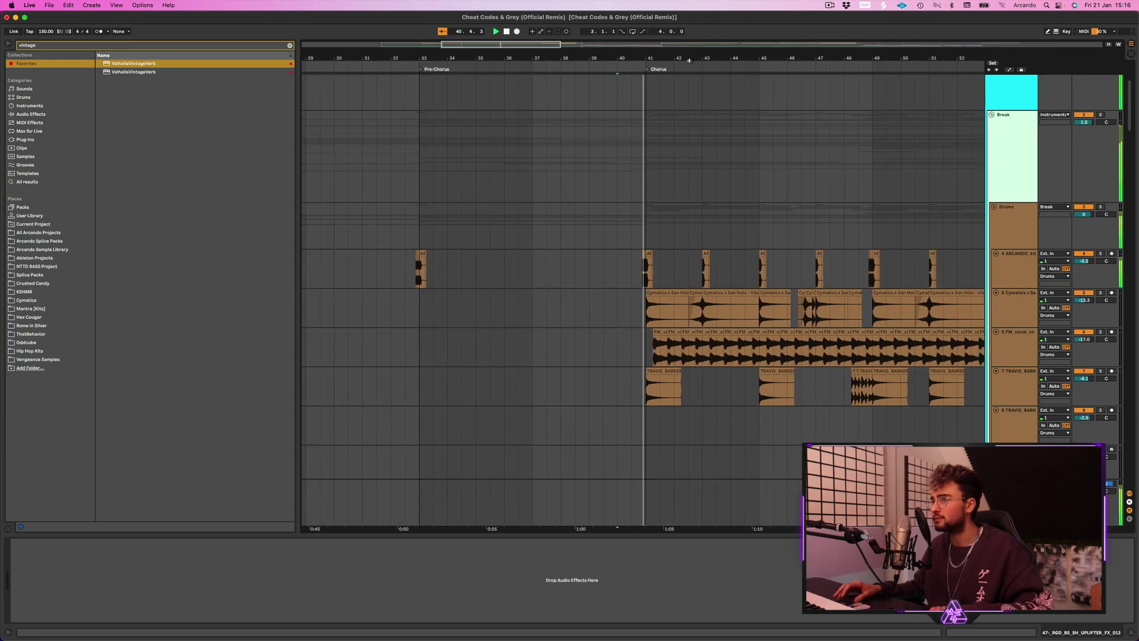
pyautogui.scroll(-5, 764, 153)
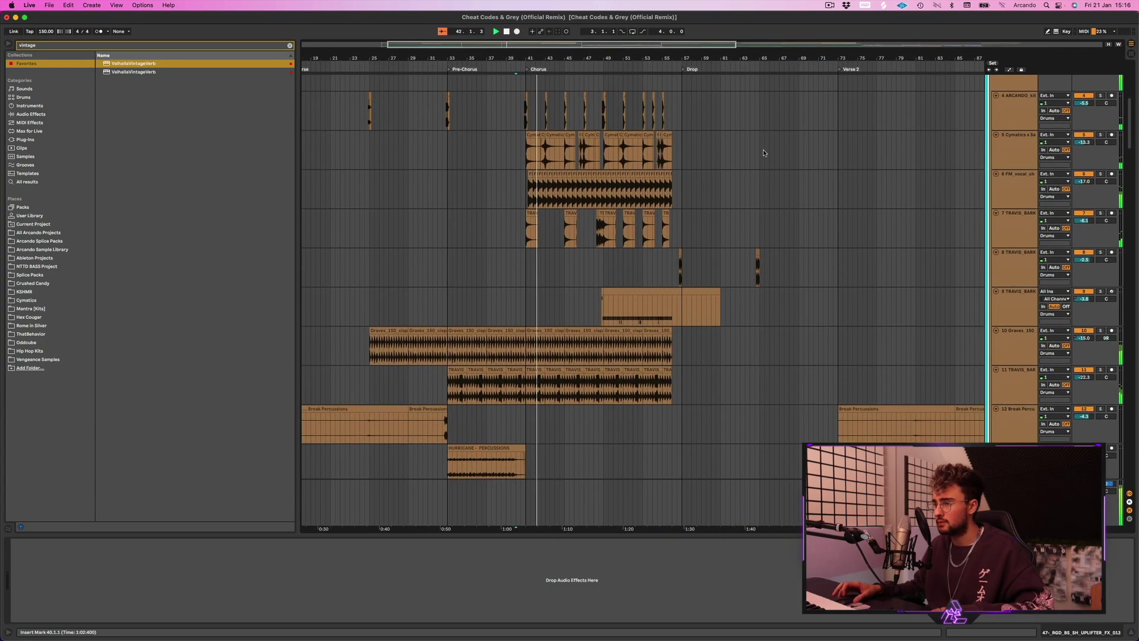
pyautogui.scroll(-10, 764, 153)
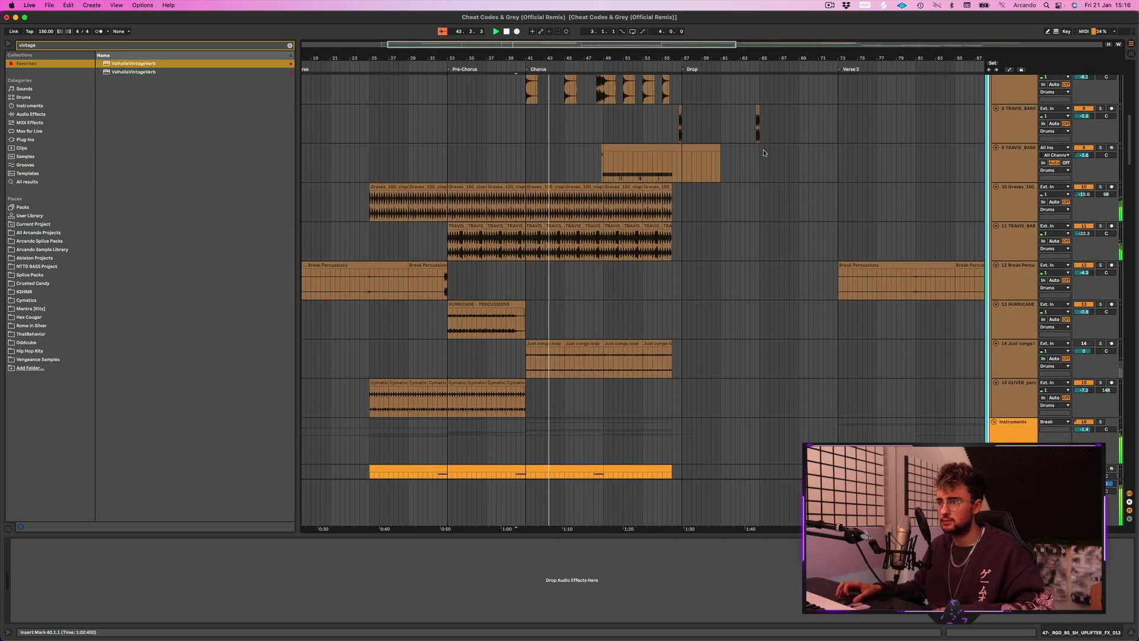
pyautogui.scroll(-10, 764, 154)
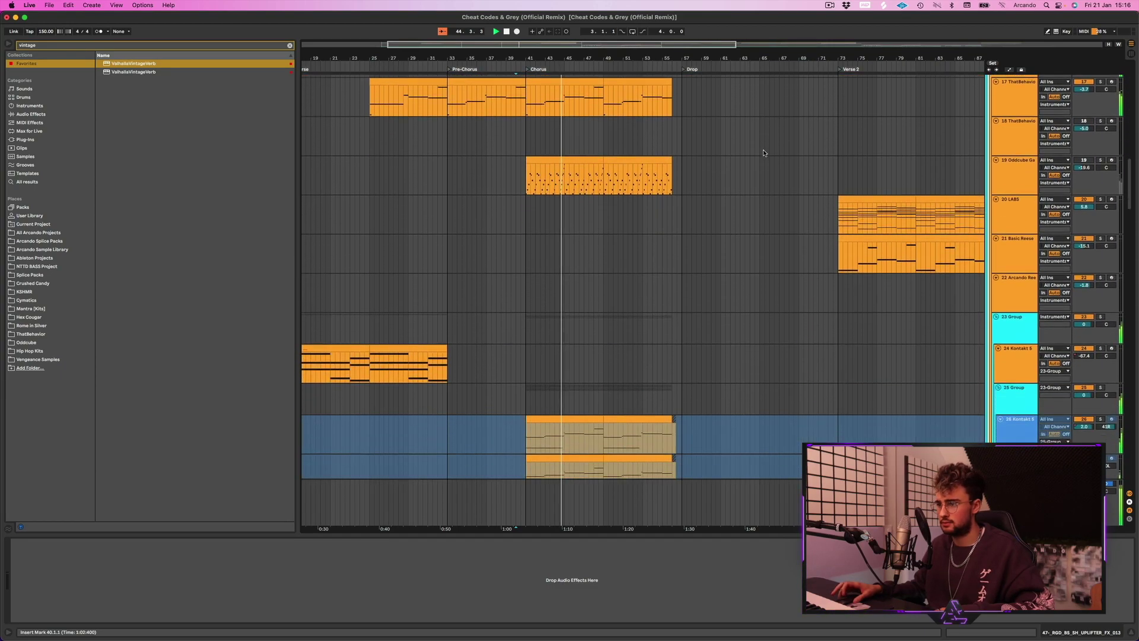
pyautogui.scroll(-3, 764, 153)
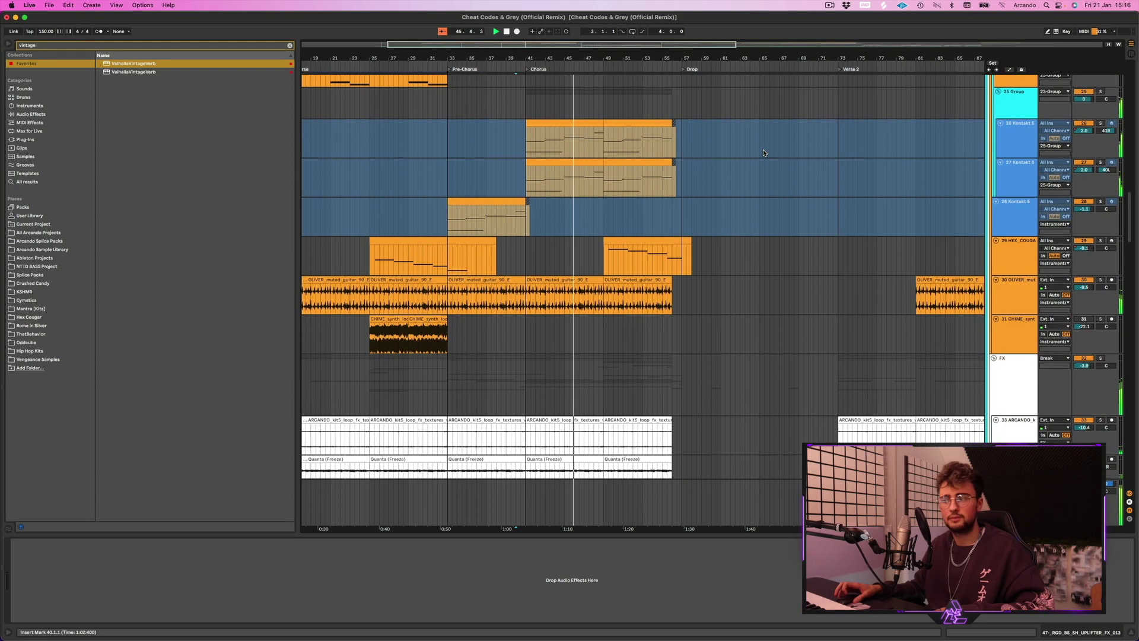
pyautogui.scroll(-3, 764, 153)
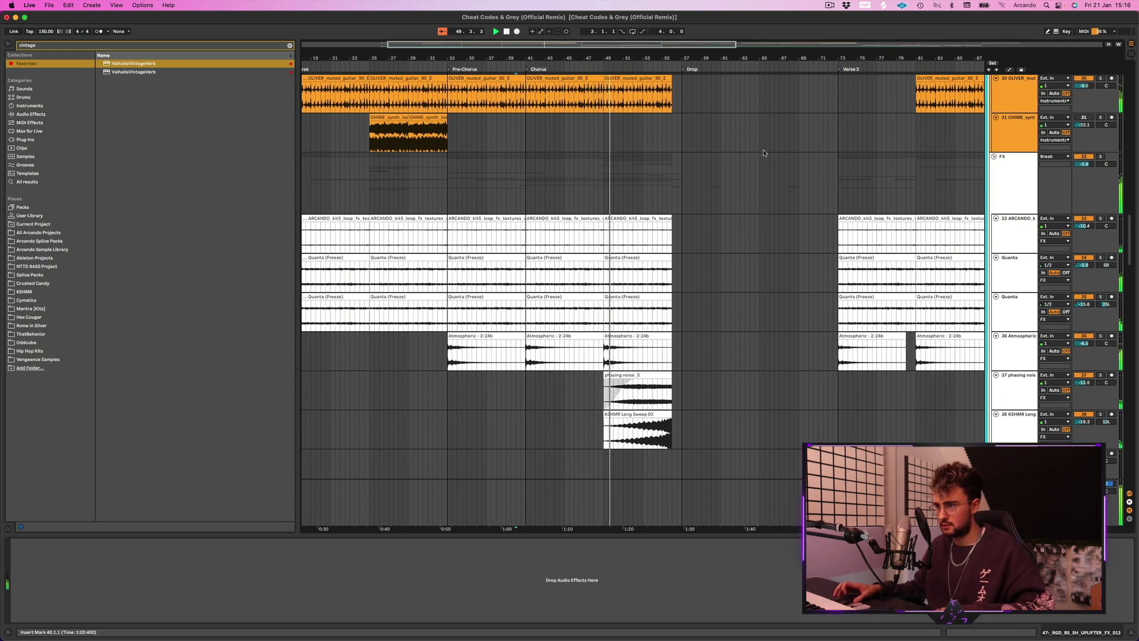
pyautogui.scroll(-10, 764, 153)
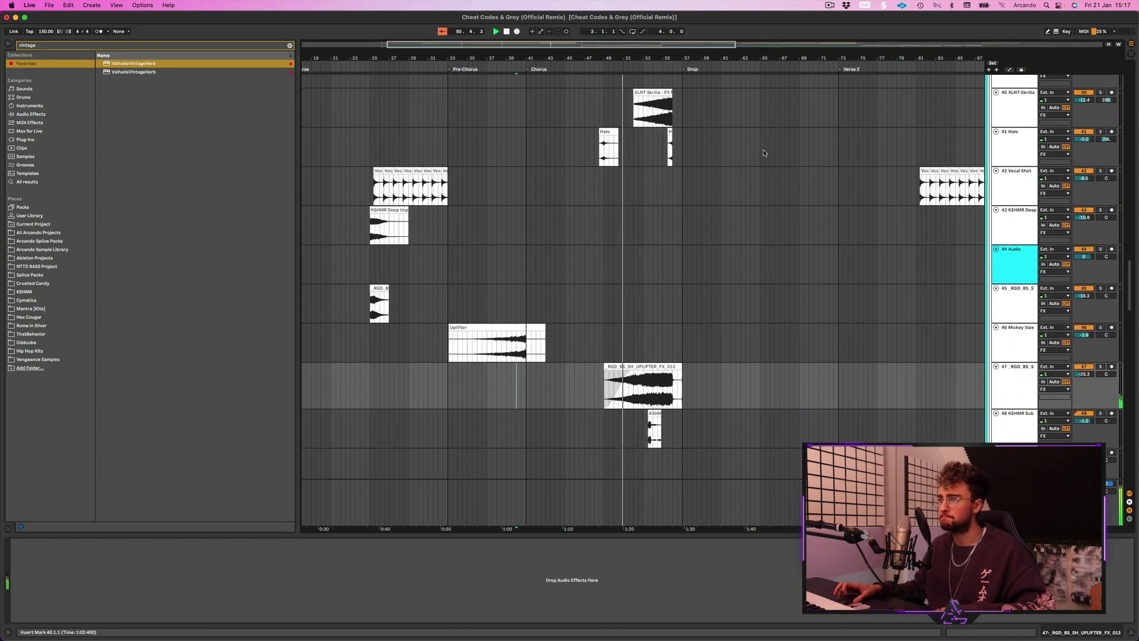
pyautogui.scroll(-7, 763, 153)
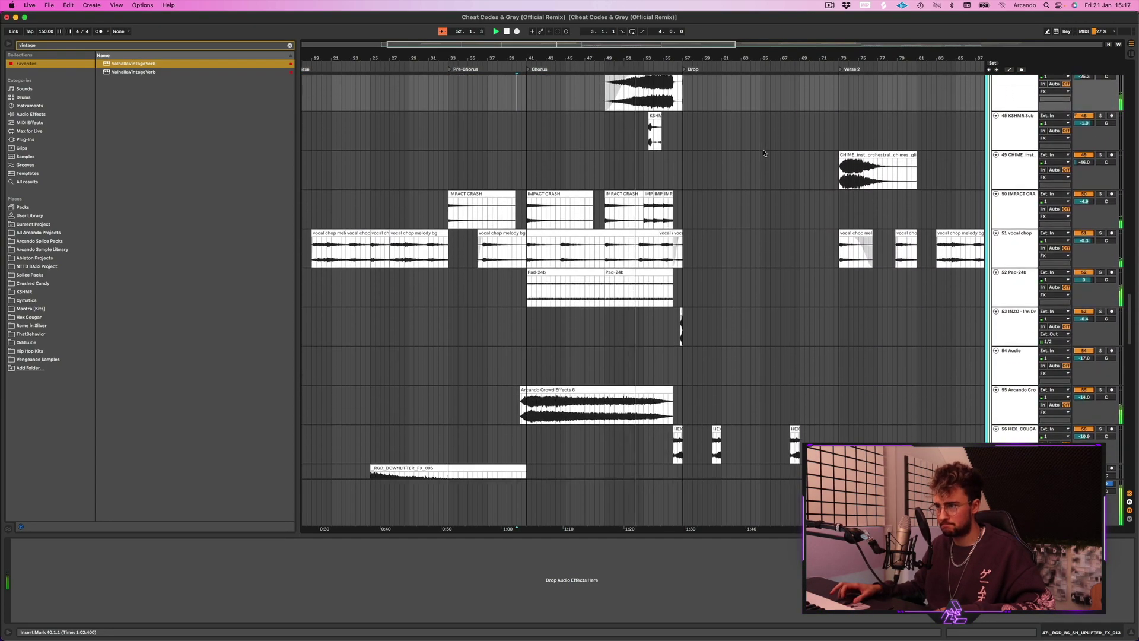
pyautogui.scroll(-9, 764, 153)
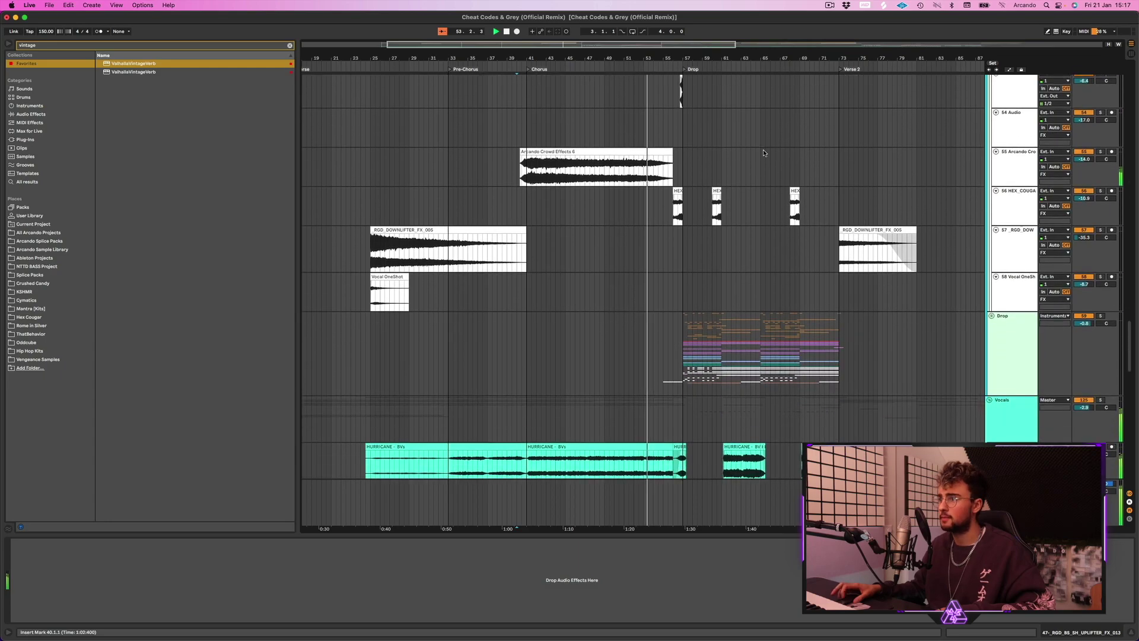
pyautogui.scroll(-8, 764, 153)
# - Solo the Drums group and play it from just before the Chorus at bar 41, with the drop kick's devices shown
pyautogui.scroll(14, 764, 153)
pyautogui.scroll(20, 764, 153)
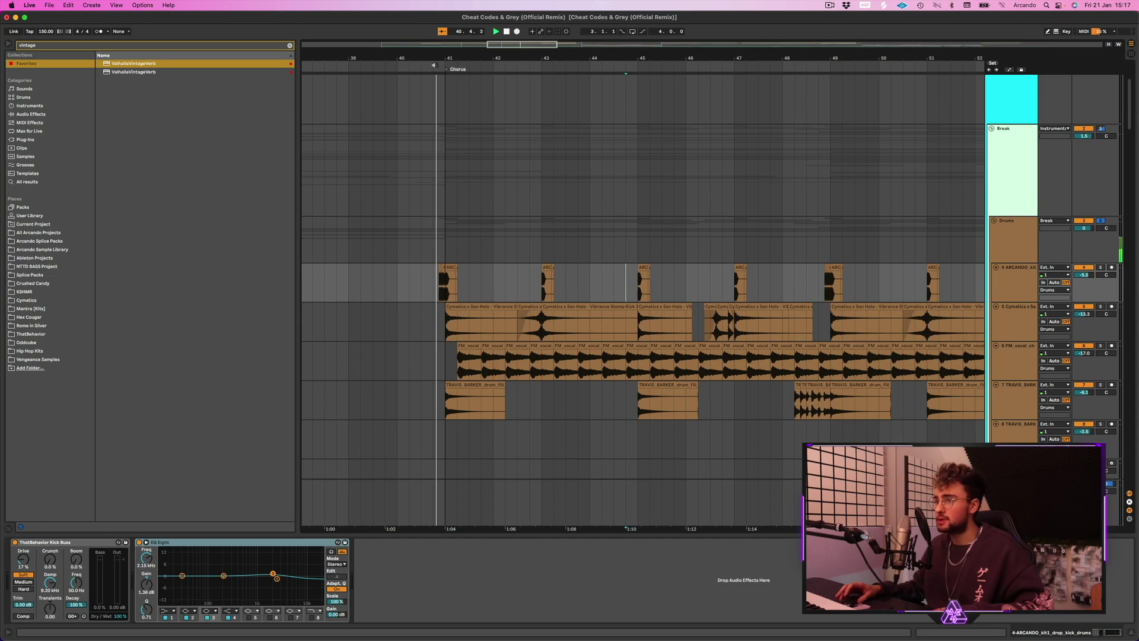
pyautogui.hscroll(-5, 660, 258)
pyautogui.hscroll(6, 661, 257)
pyautogui.scroll(-3, 660, 257)
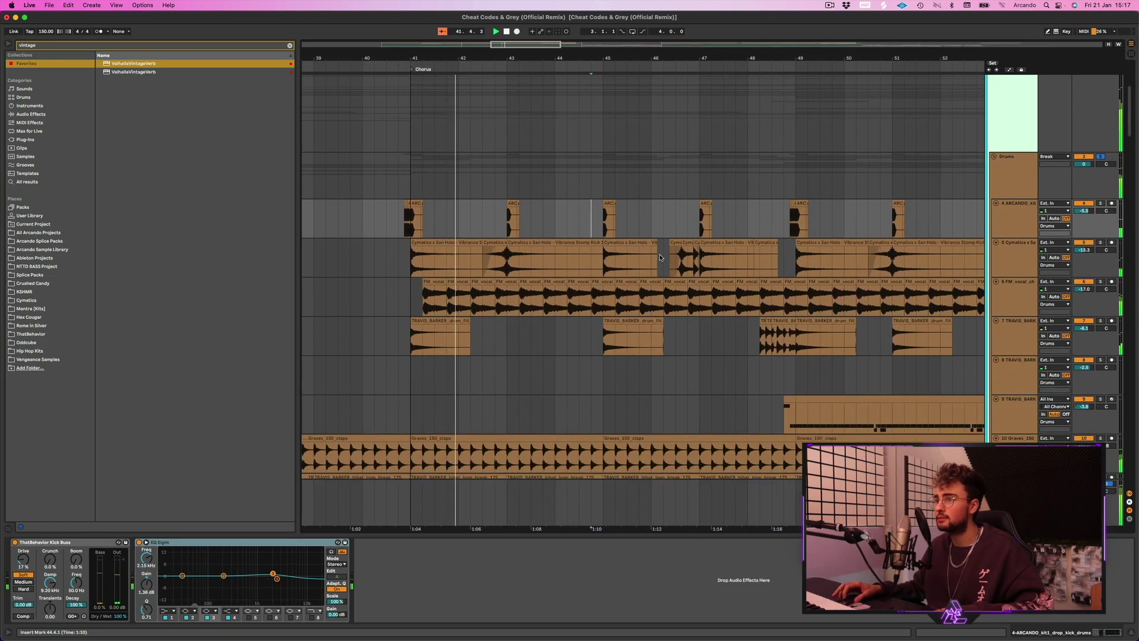
# - Look over the Drums group's kick, stomp, vocal chant, drum fill, snare, clap and loop clips during playback of the Chorus up to the Drop
pyautogui.scroll(-5, 660, 258)
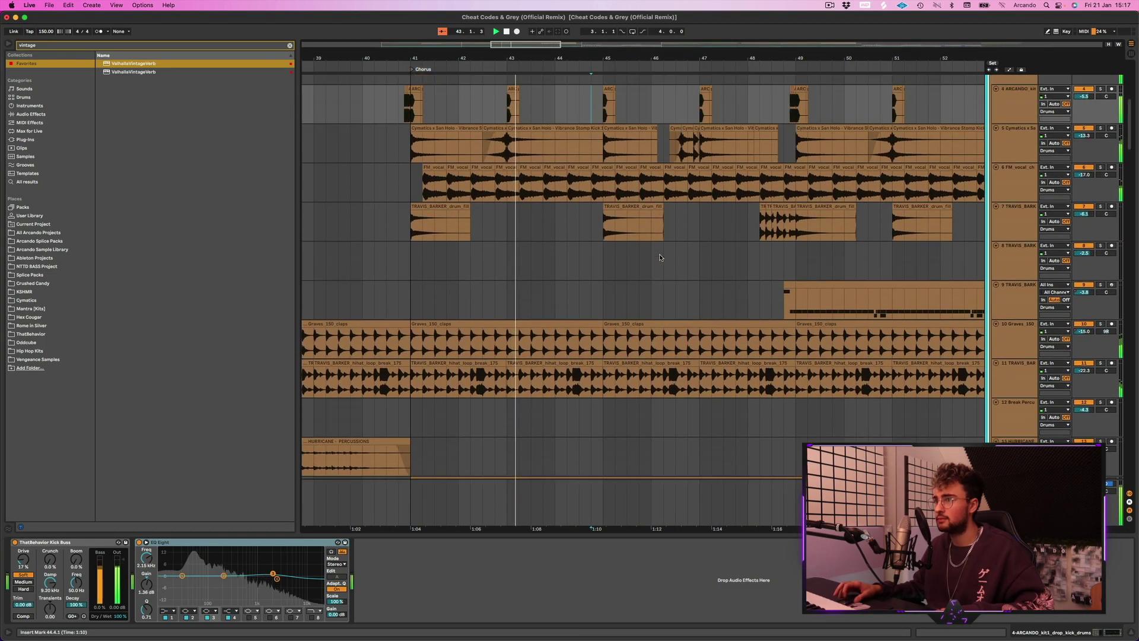
pyautogui.scroll(4, 661, 257)
pyautogui.hscroll(4, 660, 257)
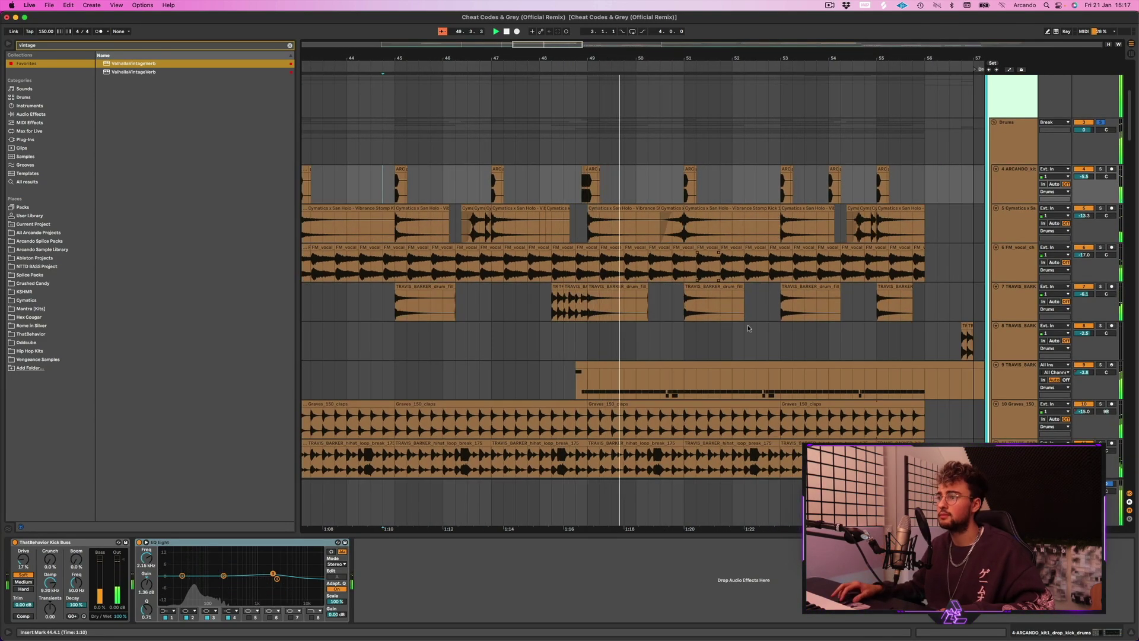
pyautogui.hscroll(3, 748, 325)
pyautogui.hscroll(3, 745, 328)
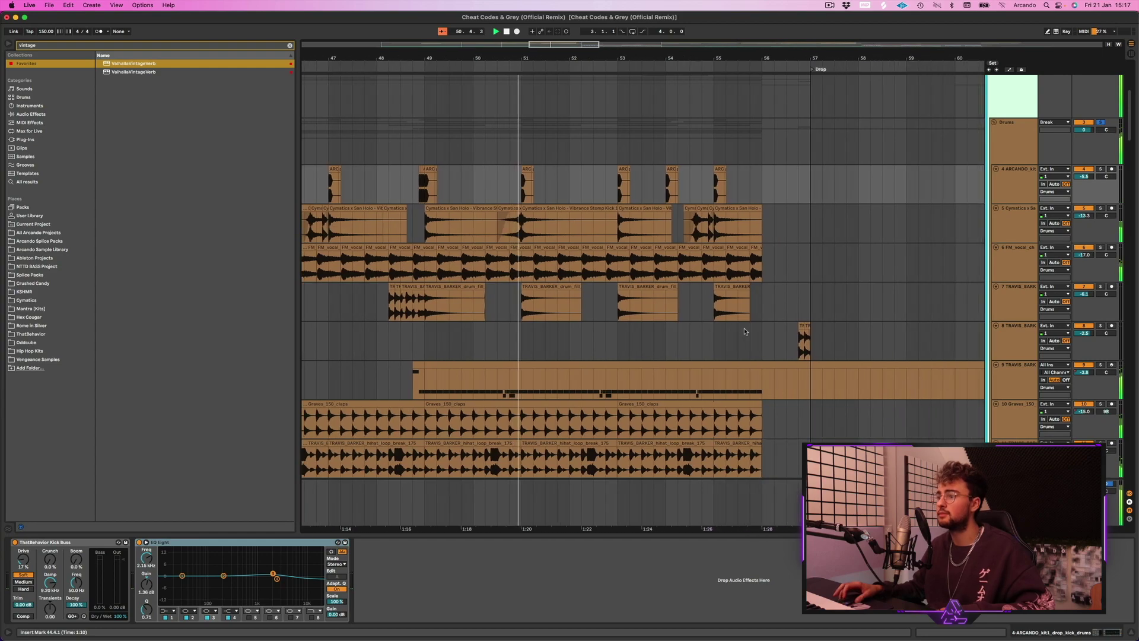
pyautogui.scroll(-5, 745, 331)
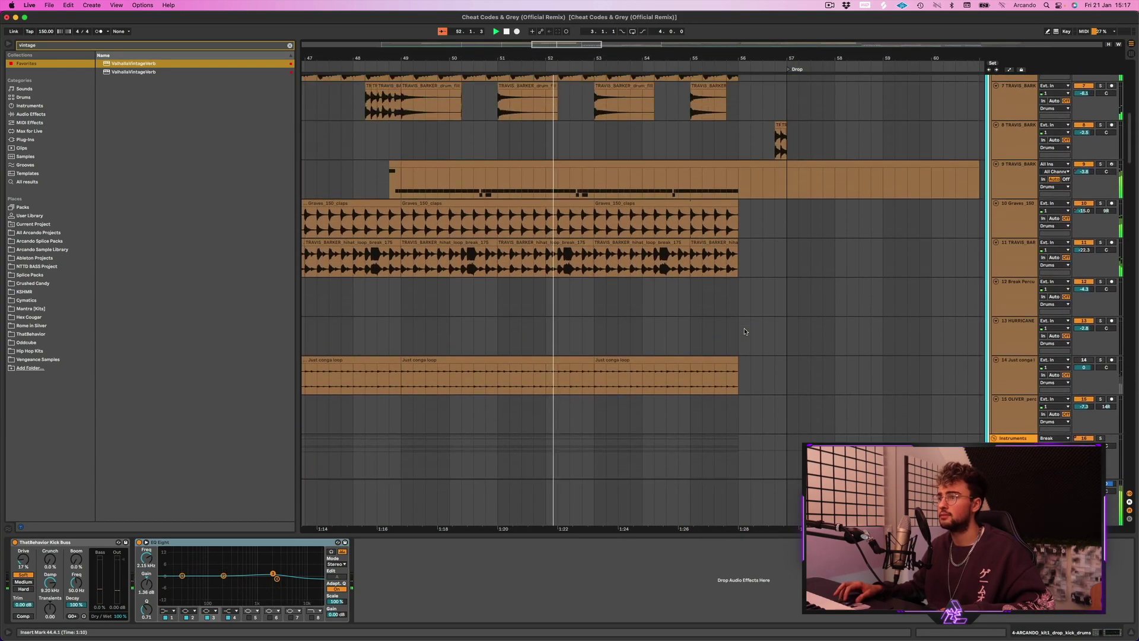
pyautogui.scroll(2, 745, 331)
pyautogui.hscroll(3, 712, 314)
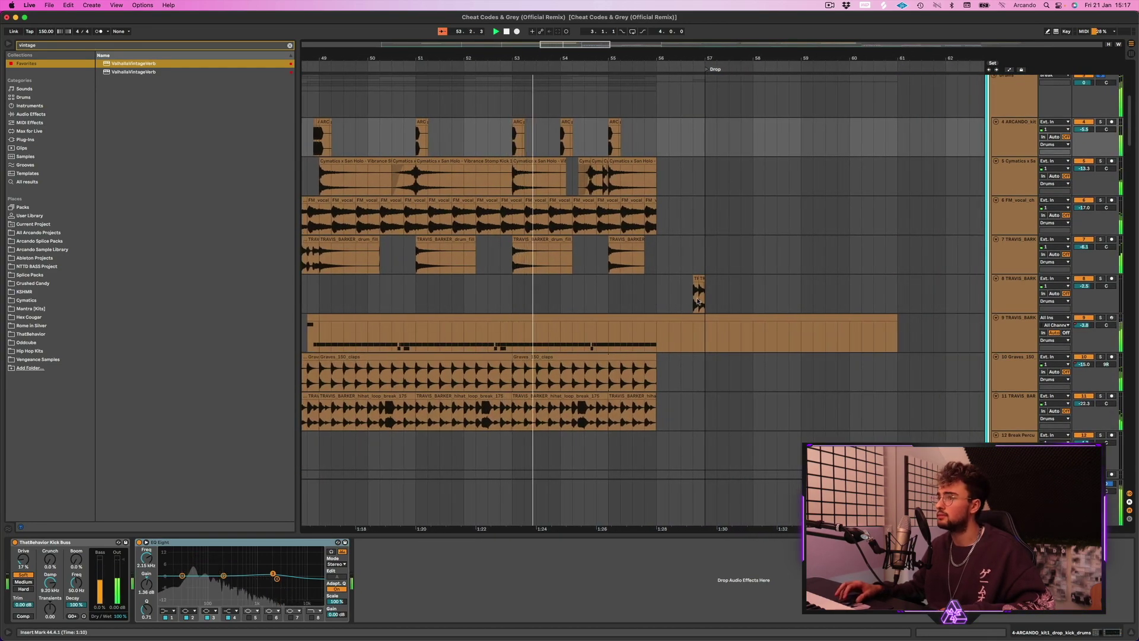
pyautogui.hscroll(2, 699, 300)
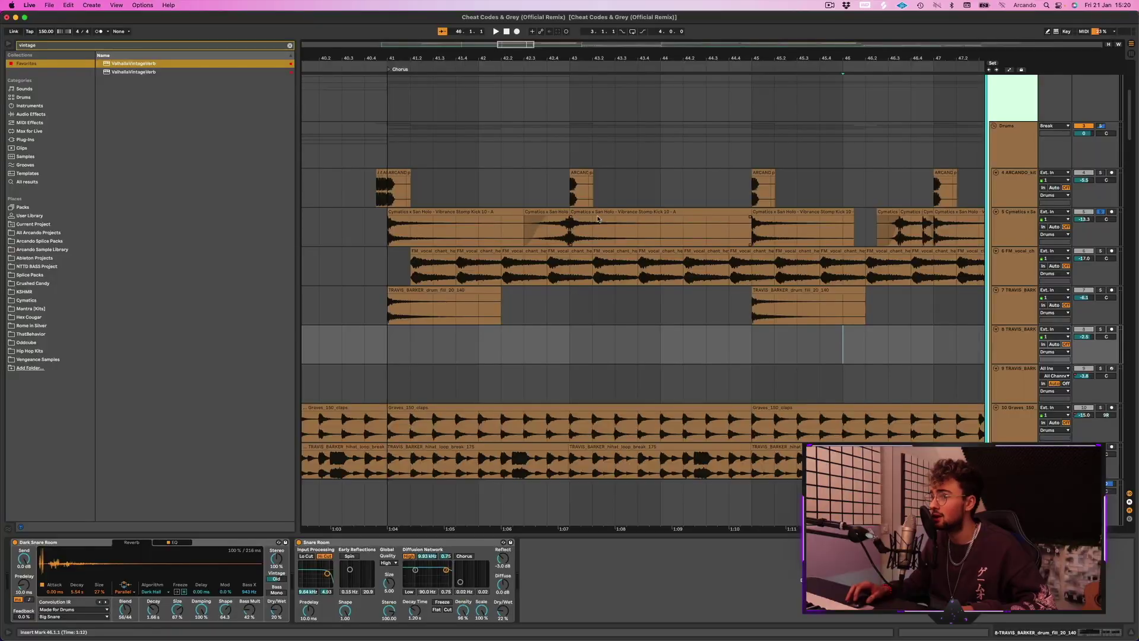
# - Play the soloed stomp kick track 5 from just before the Chorus, and do the same with vocal chant track 6 soloed
pyautogui.click(1005, 234)
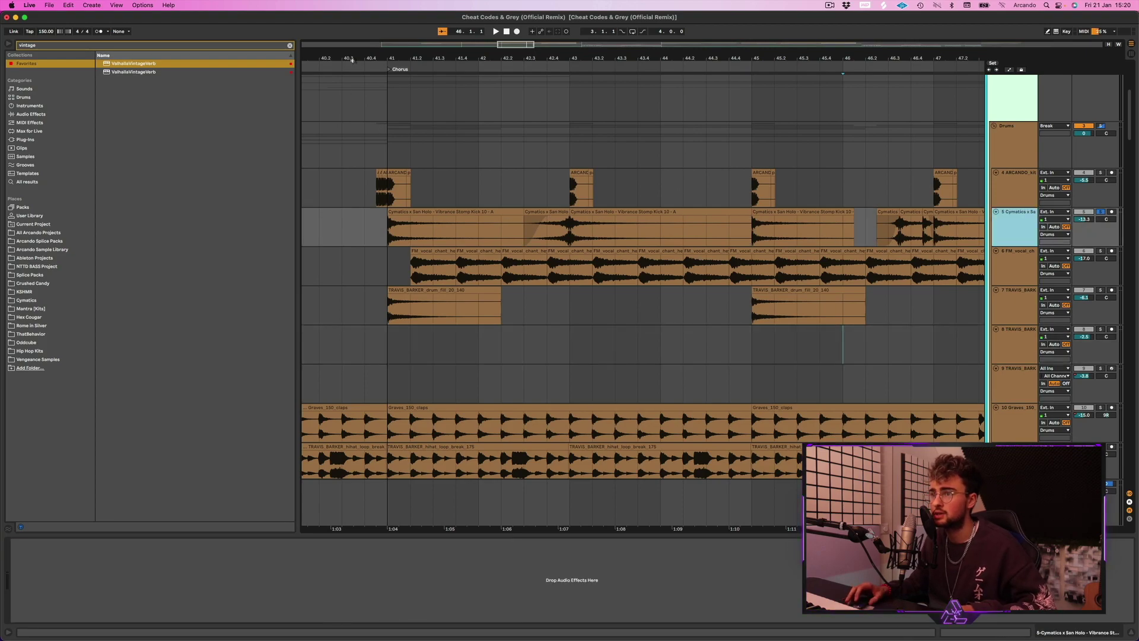
pyautogui.click(358, 66)
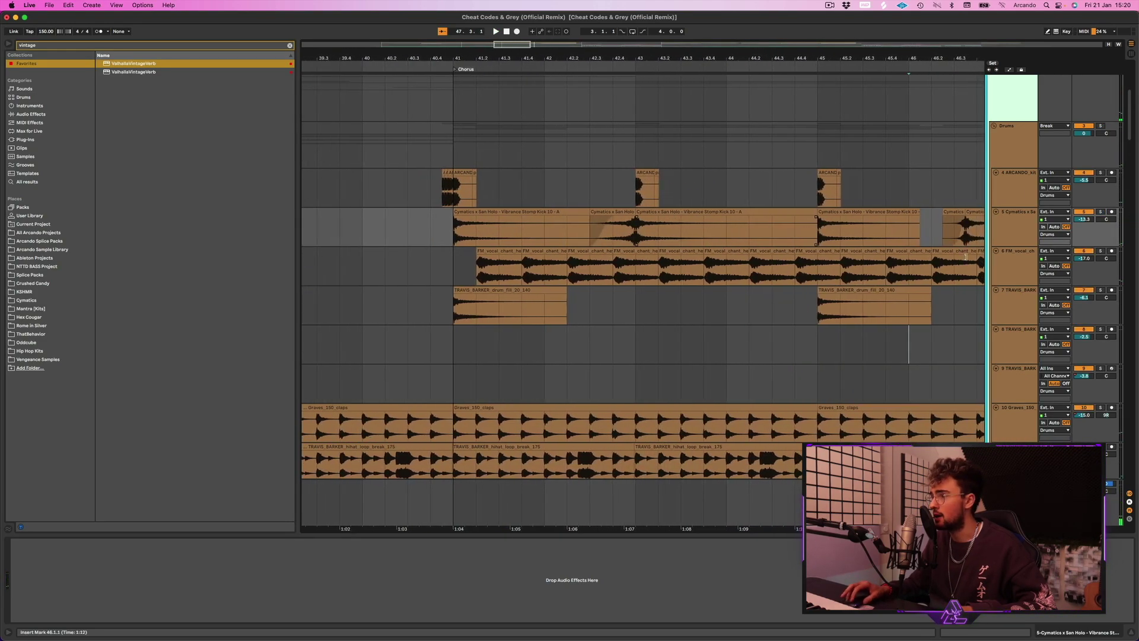
pyautogui.click(1020, 269)
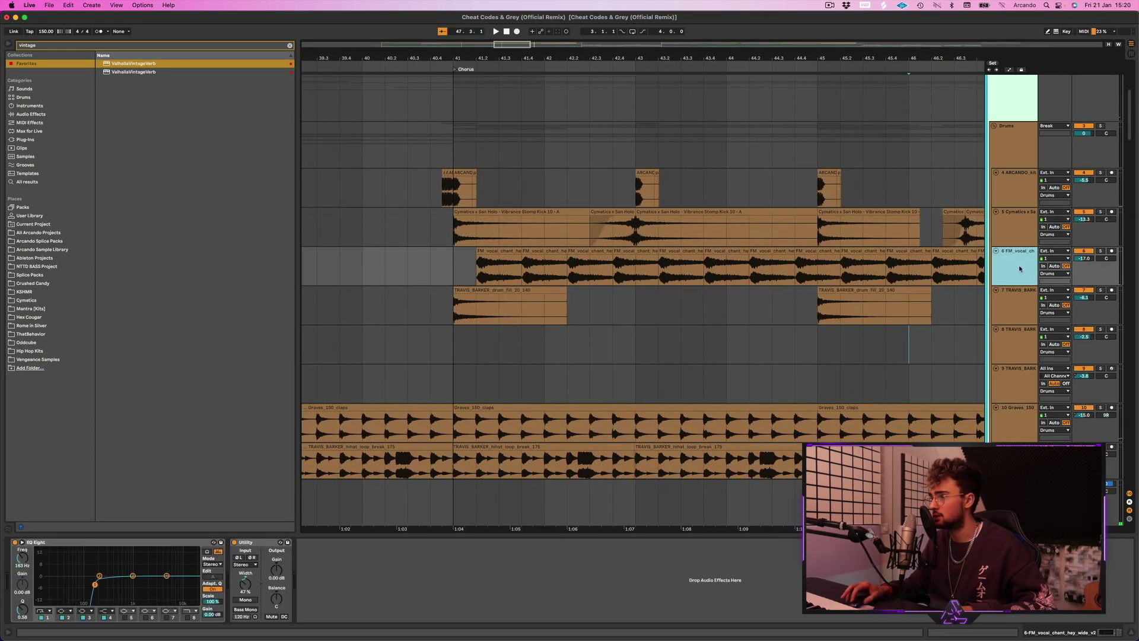
pyautogui.click(1101, 250)
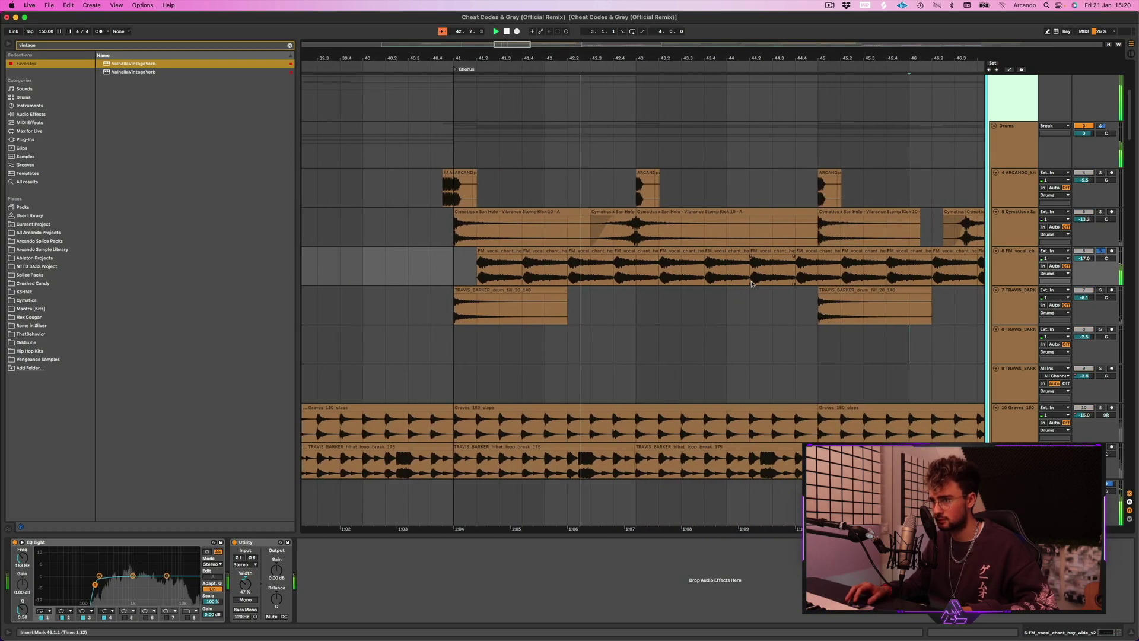
# - Solo the drum fill track 7 and play its chopped fill leading into bar 49
pyautogui.click(700, 311)
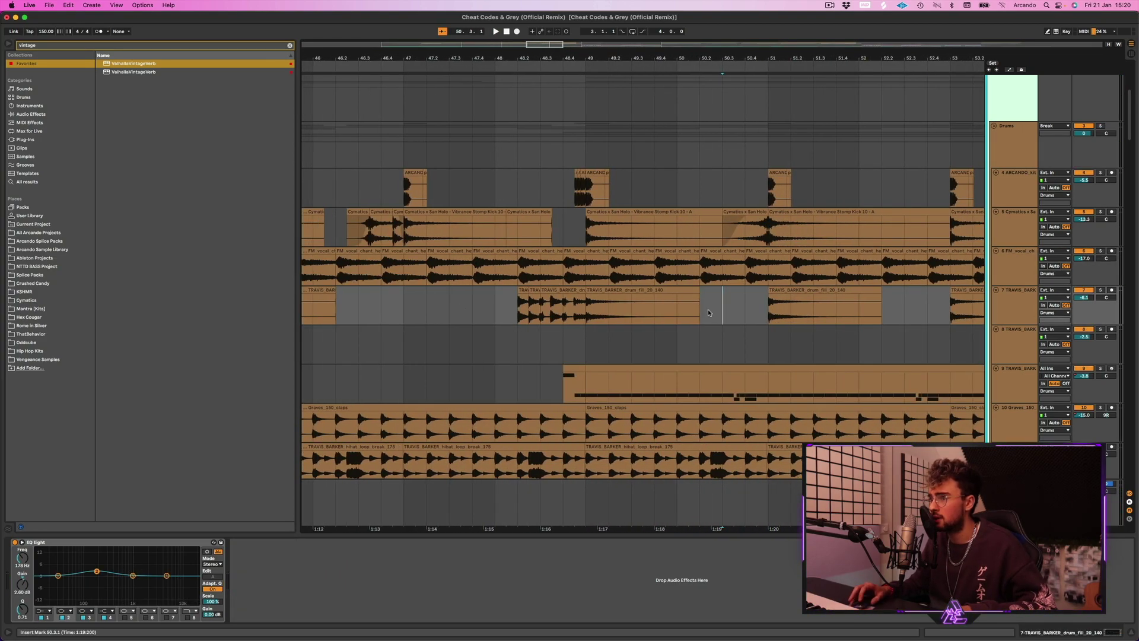
pyautogui.scroll(3, 554, 91)
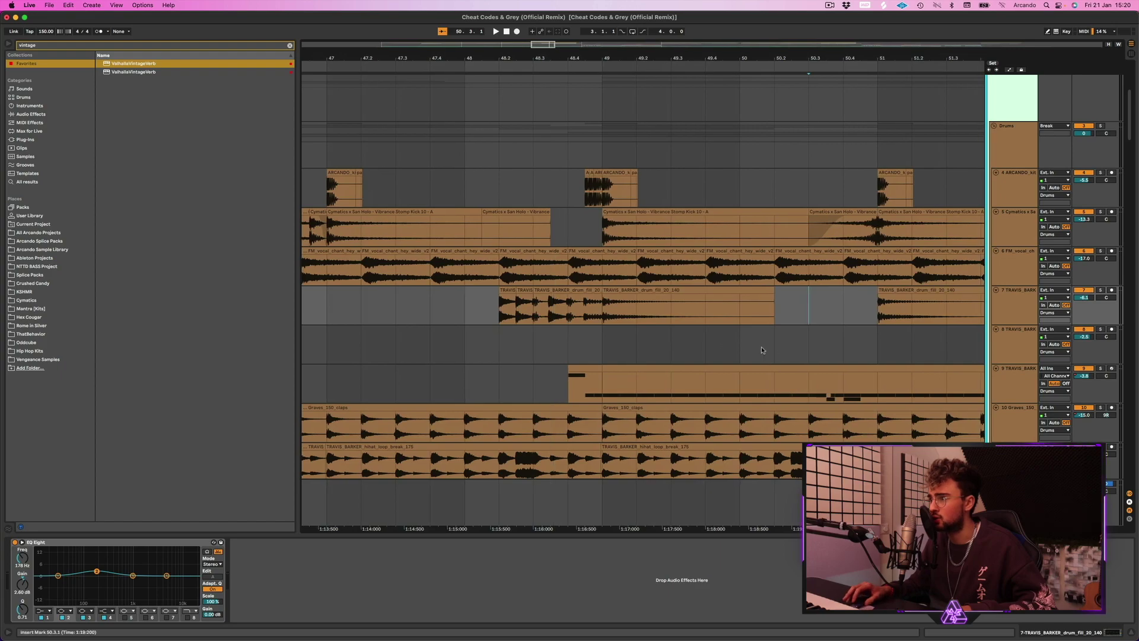
pyautogui.press('space')
pyautogui.click(1101, 289)
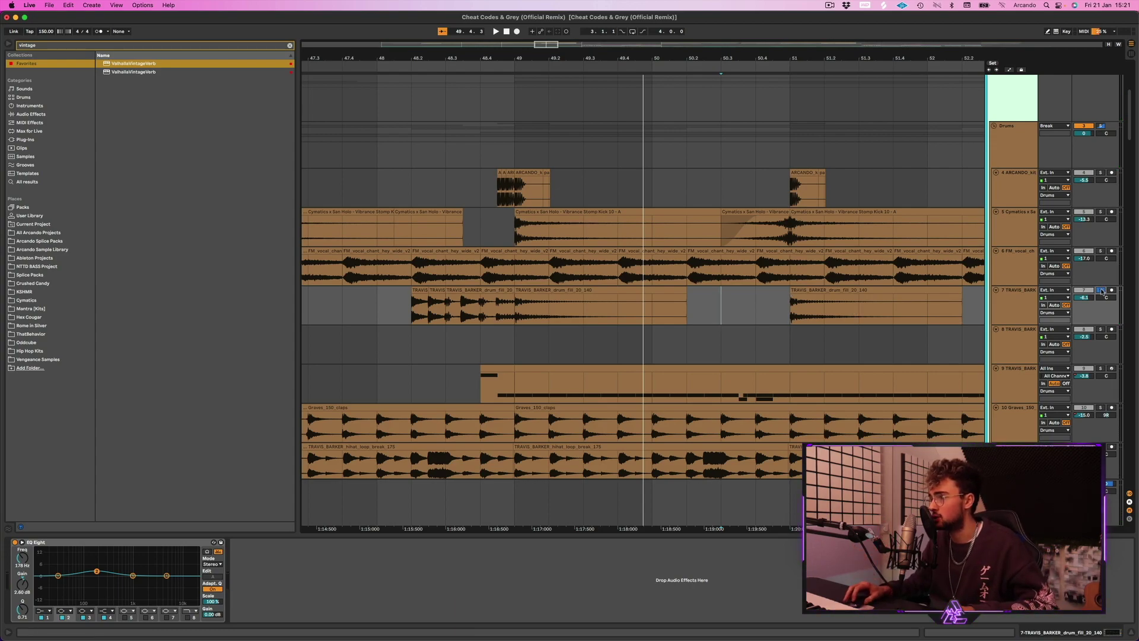
# - Solo the snare one-shot track 9 and show its device chain
pyautogui.click(653, 343)
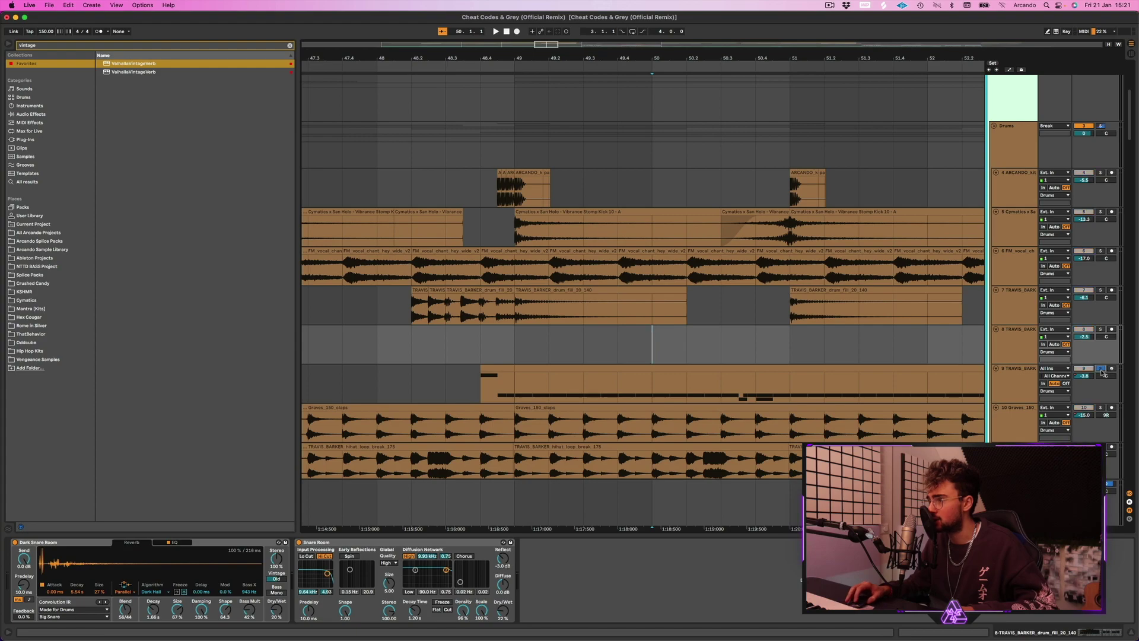
pyautogui.click(995, 381)
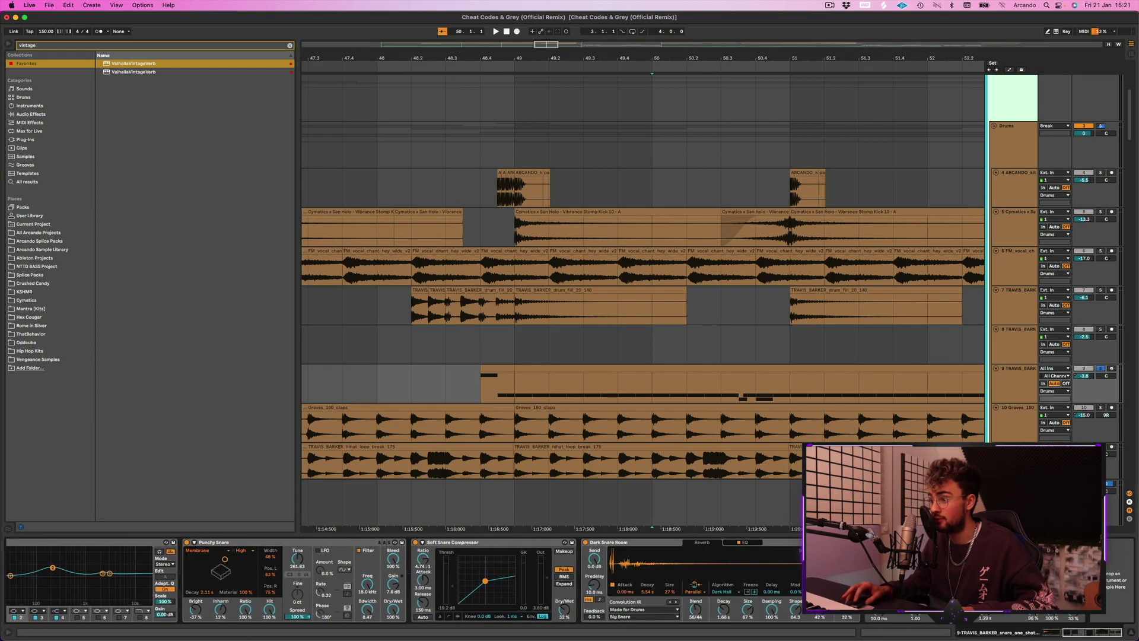
pyautogui.press('space')
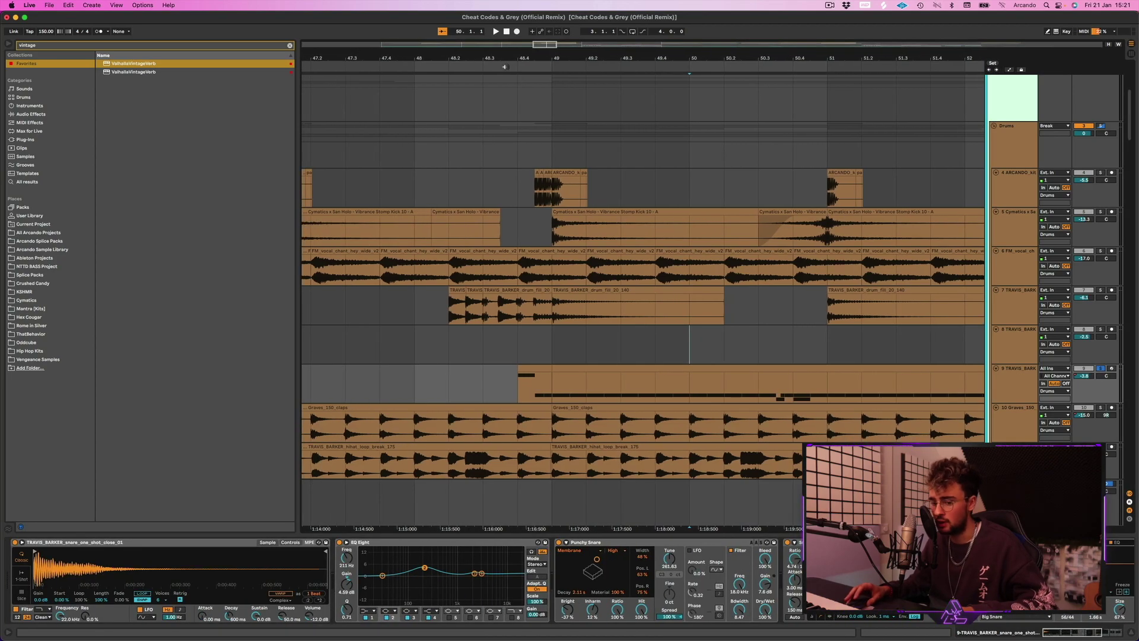
# - Play the soloed snare clip starting at bar 49 and examine its MIDI notes in an enlarged clip view
pyautogui.click(757, 369)
pyautogui.press('-')
pyautogui.press('-')
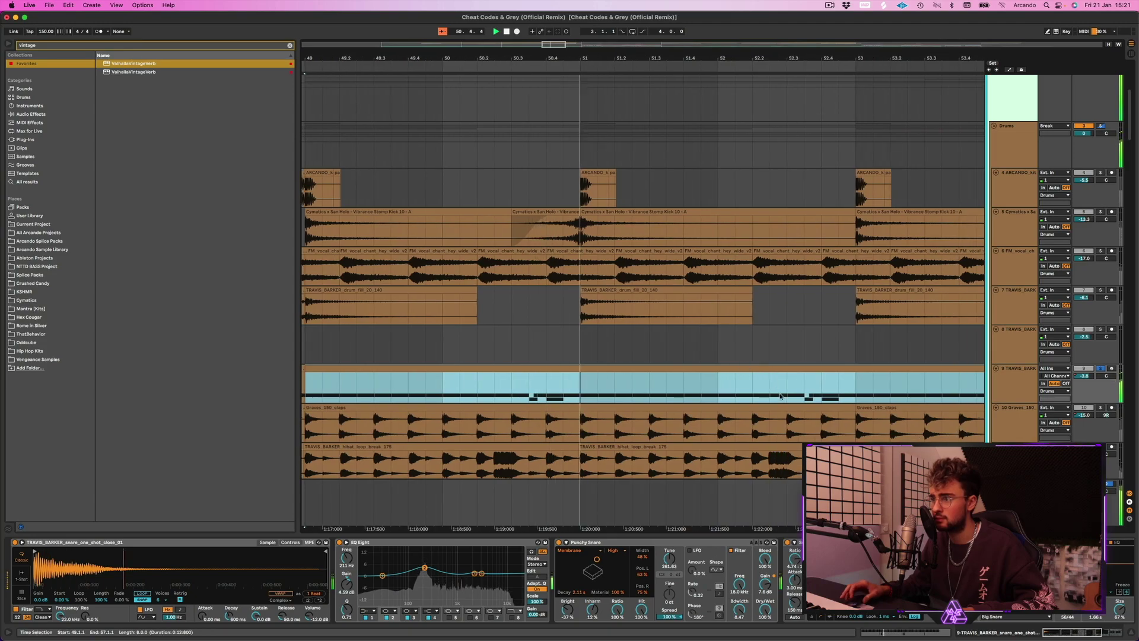
pyautogui.hotkey('shift', 'Tab')
pyautogui.moveTo(531, 534); pyautogui.dragTo(512, 250)
pyautogui.scroll(3, 568, 320)
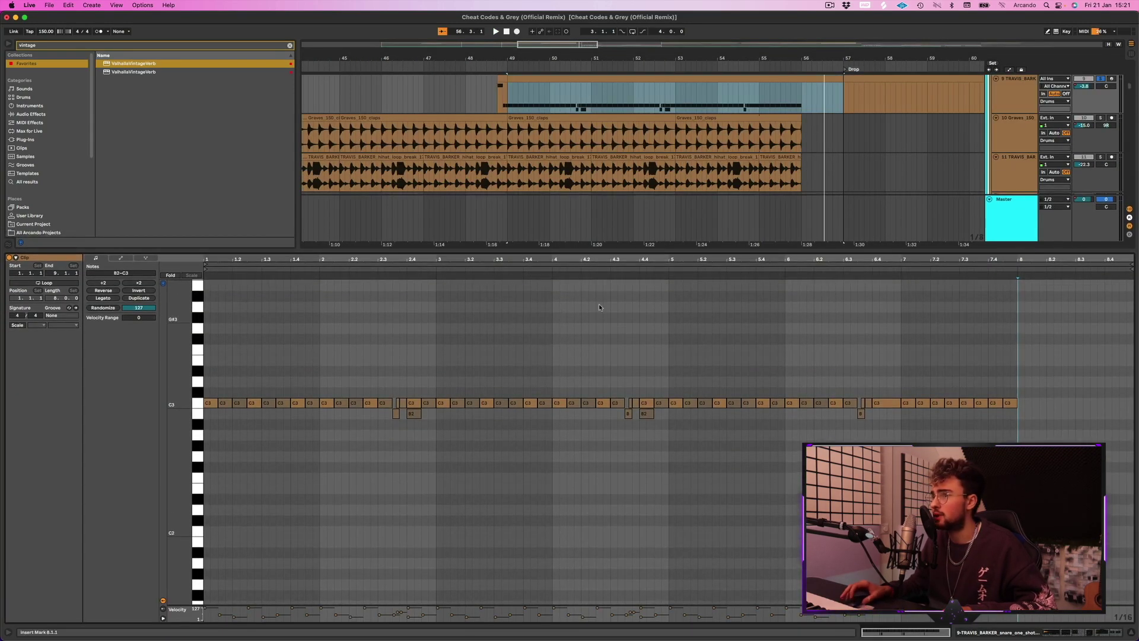
pyautogui.hotkey('shift', 'Tab')
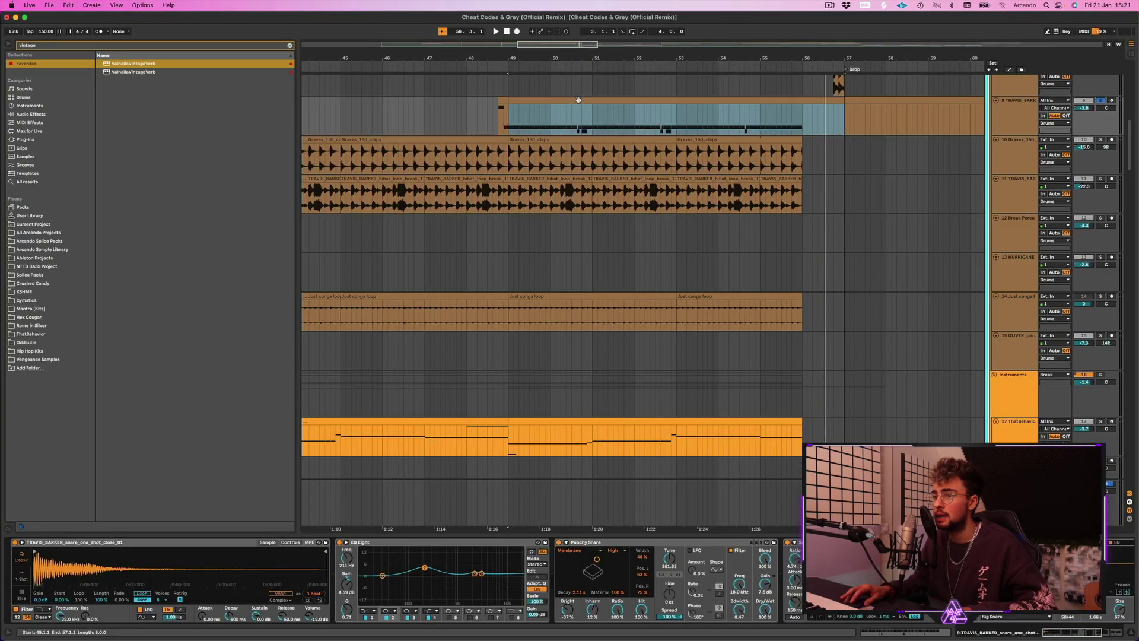
# - Show the snare clip's Pitch Bend envelope in the clip view, and hide the detail view
pyautogui.hotkey('shift', 'Tab')
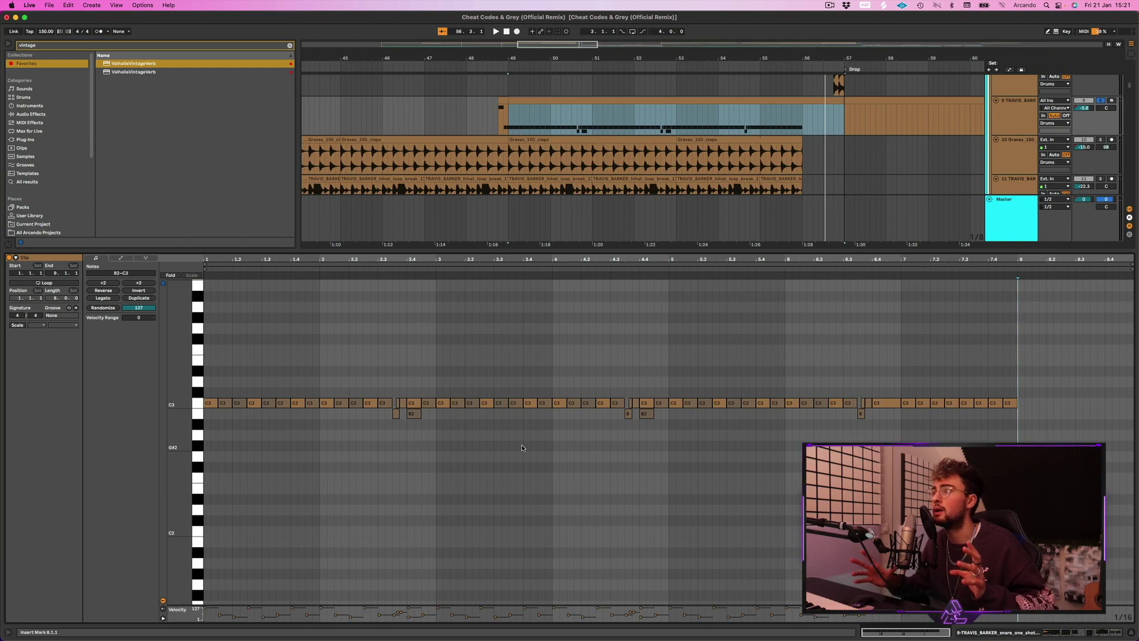
pyautogui.click(120, 257)
pyautogui.click(140, 273)
pyautogui.click(141, 276)
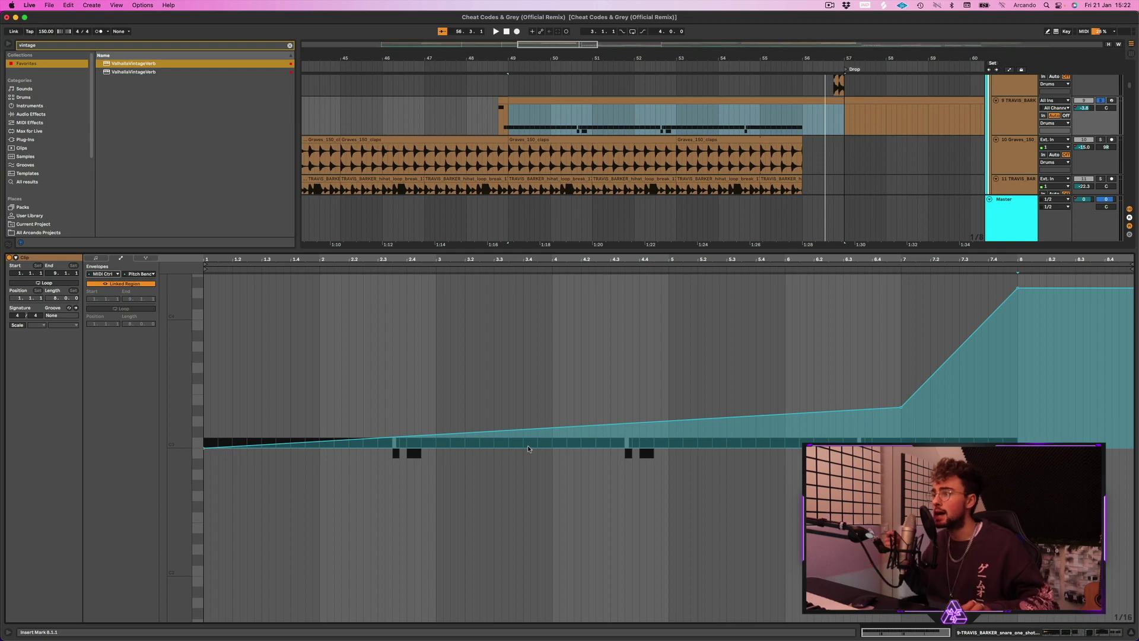
pyautogui.press('super+alt+l')
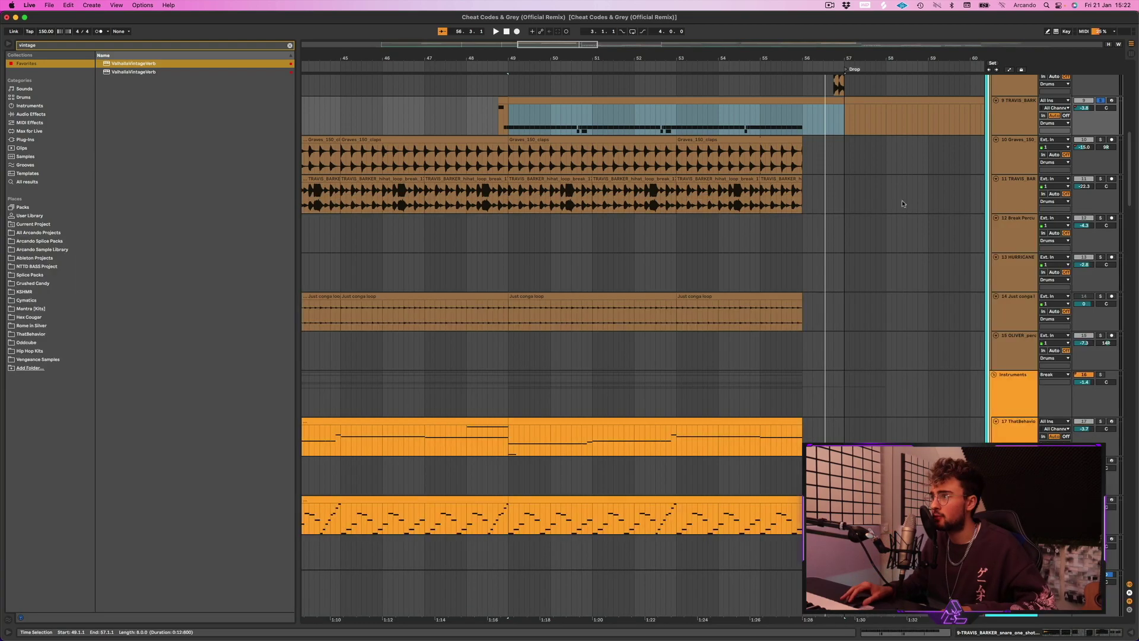
# - Look through the snare track's device chain and play the snare from bar 49, toggling the Punchy Snare device to compare
pyautogui.hotkey('shift', 'Tab')
pyautogui.hscroll(4, 333, 563)
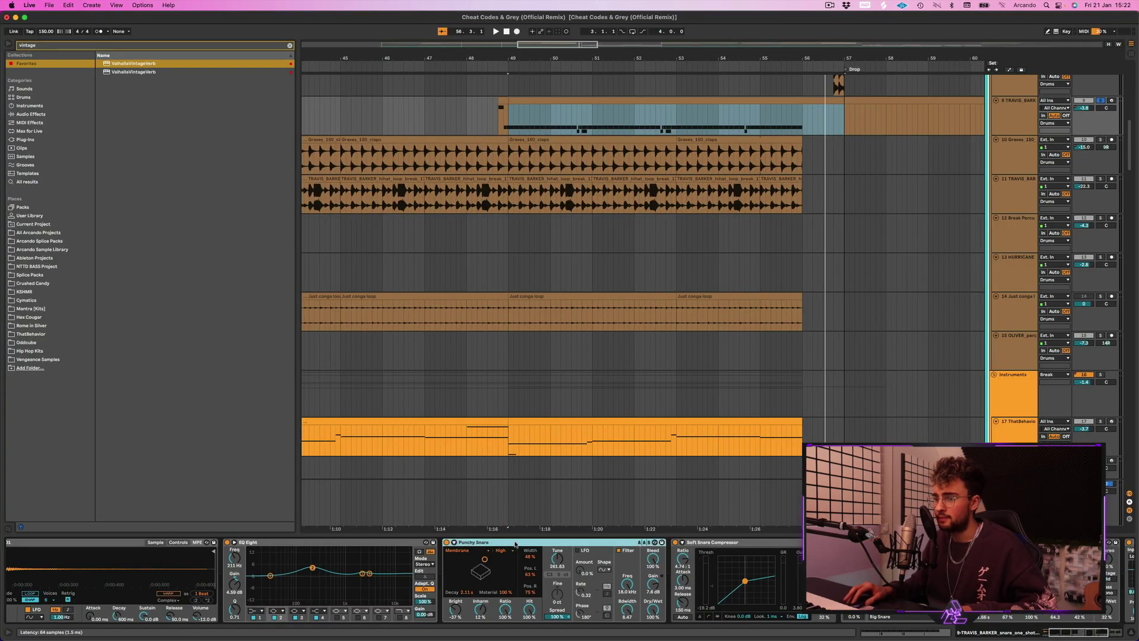
pyautogui.hscroll(3, 515, 544)
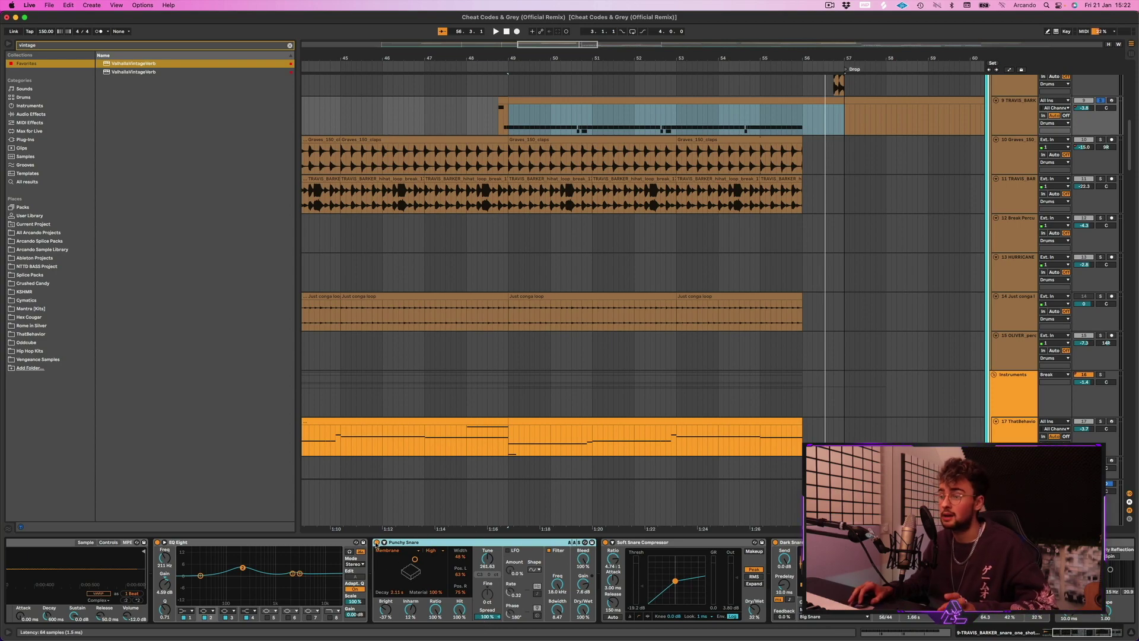
pyautogui.hscroll(4, 376, 544)
pyautogui.press('space')
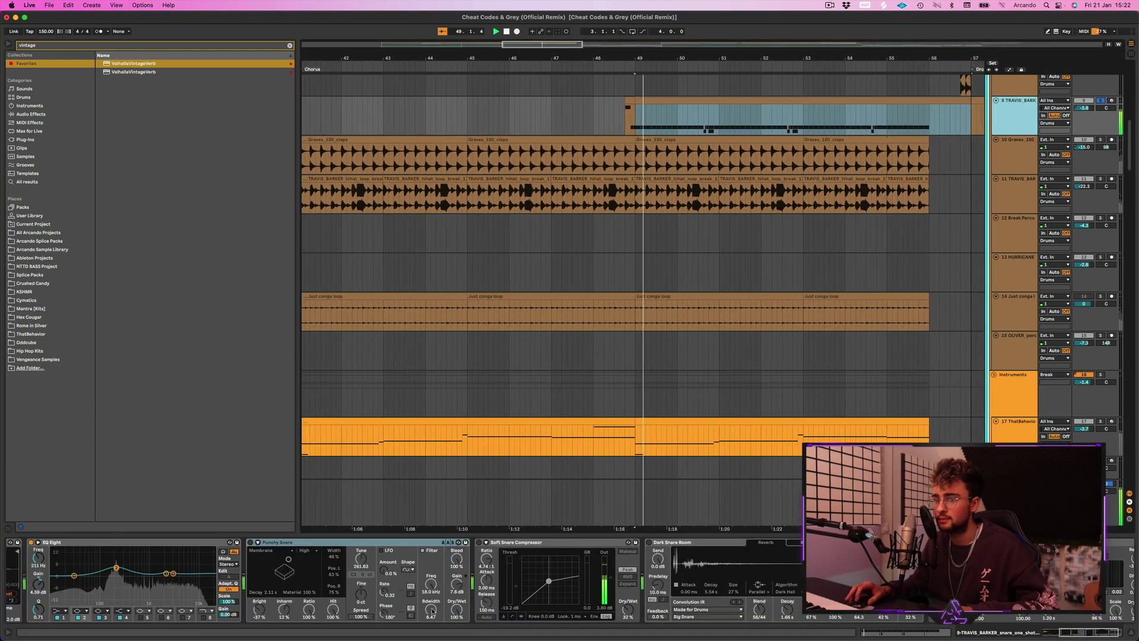
pyautogui.click(250, 542)
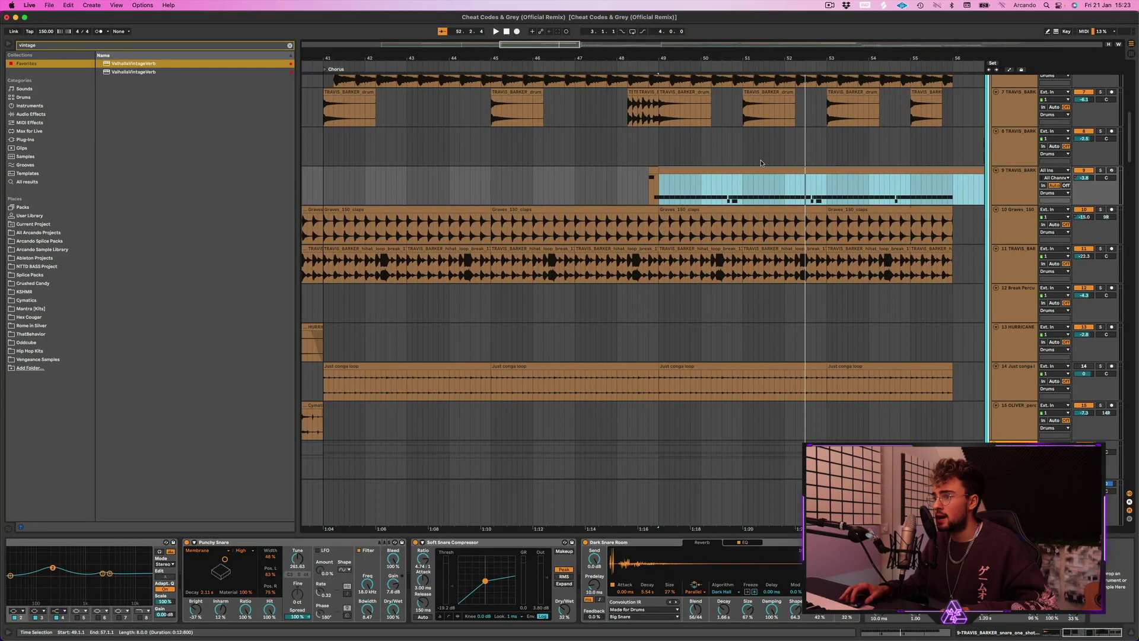
# - Solo the conga loop track 14 and play it from just before the Chorus
pyautogui.scroll(-5, 762, 202)
pyautogui.click(1007, 238)
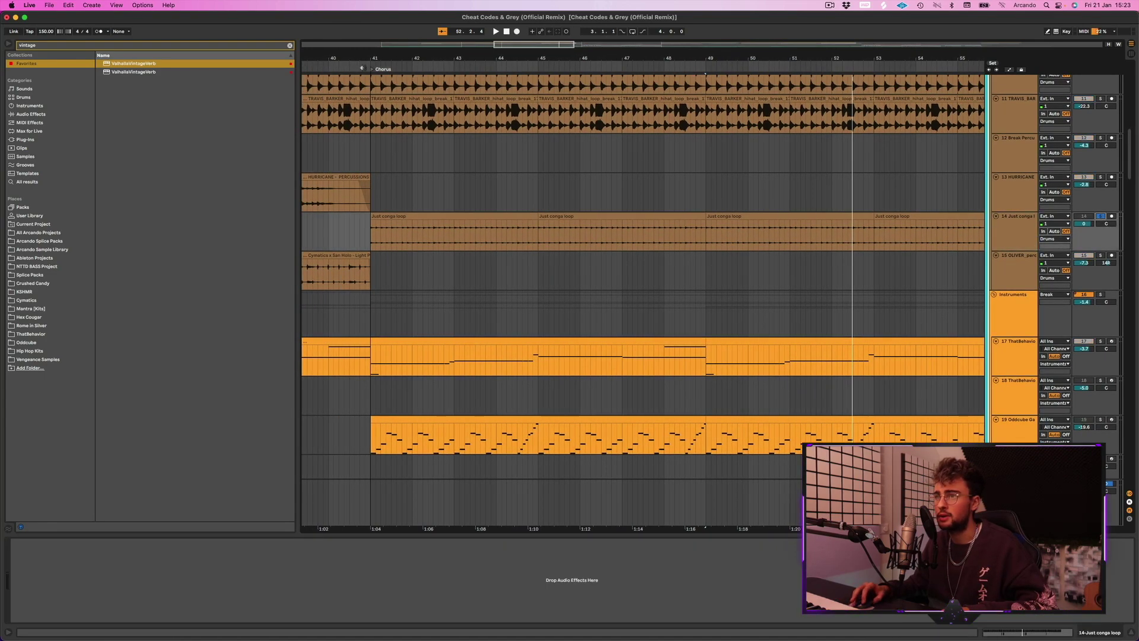
pyautogui.press('space')
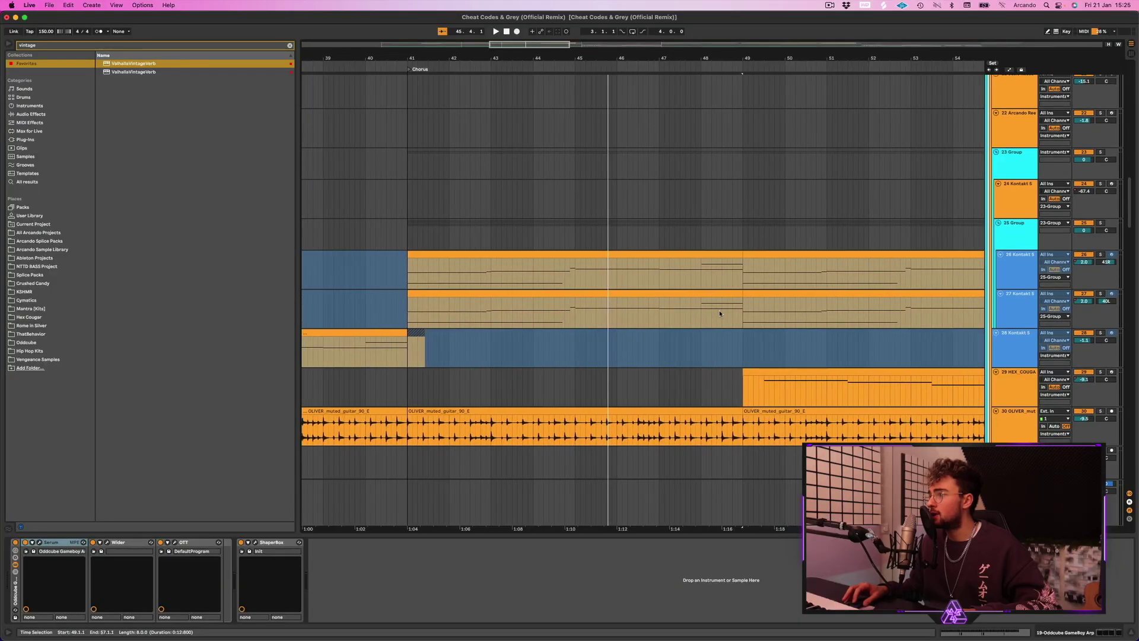
# - Look over the Chorus clips in the FX group, from the vinyl crackle and atmospheric layers to the risers, impact crashes and crowd effects
pyautogui.click(994, 241)
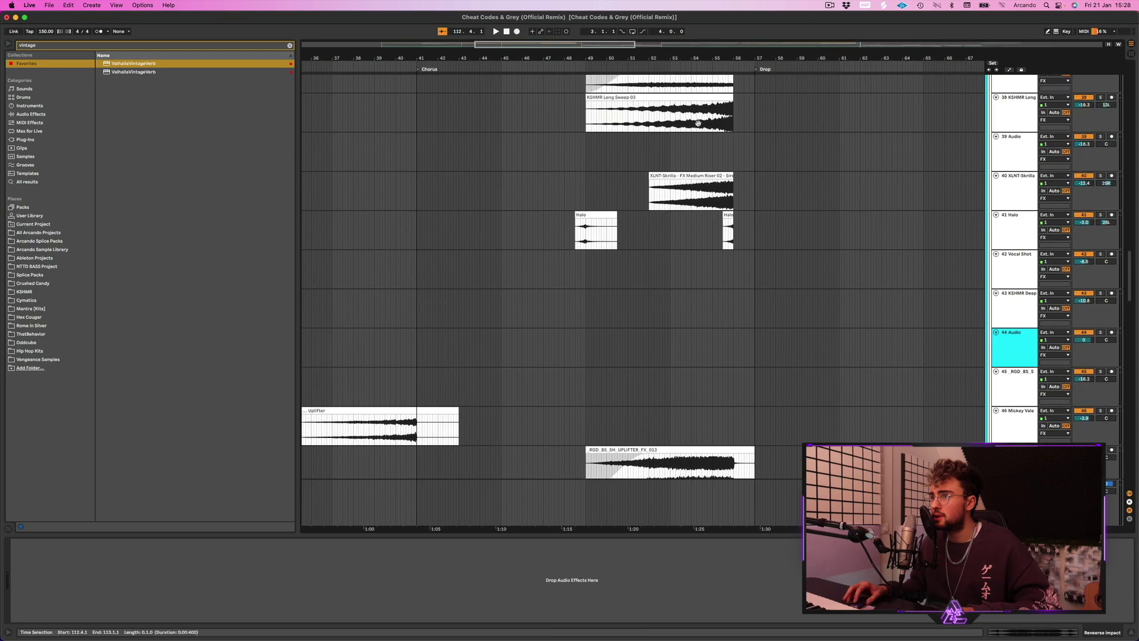
pyautogui.scroll(10, 697, 122)
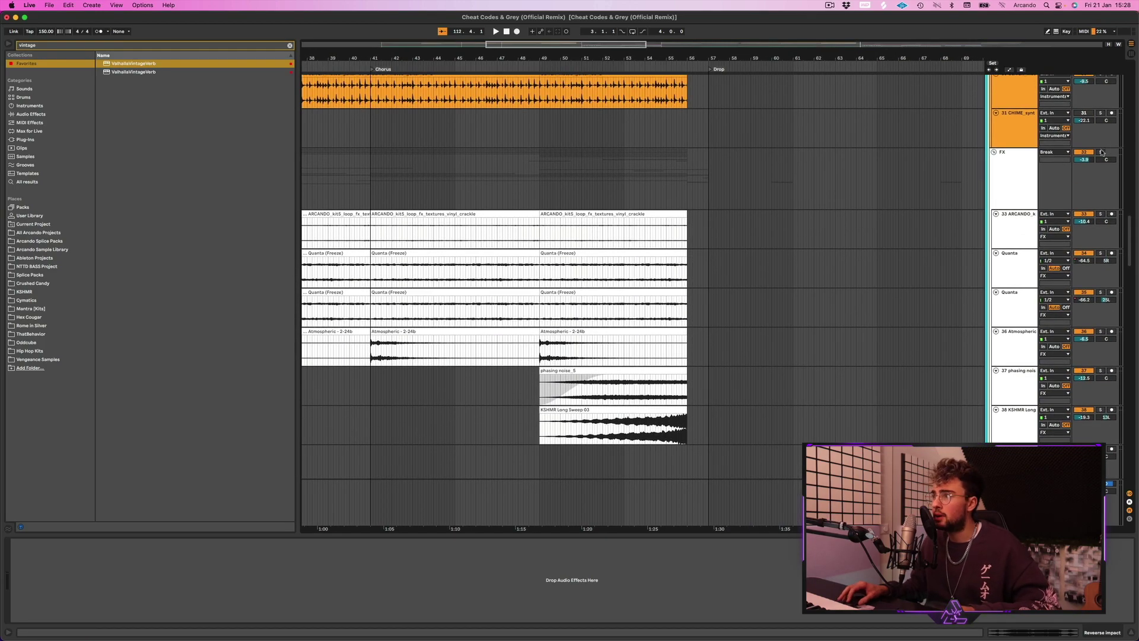
pyautogui.scroll(-8, 681, 172)
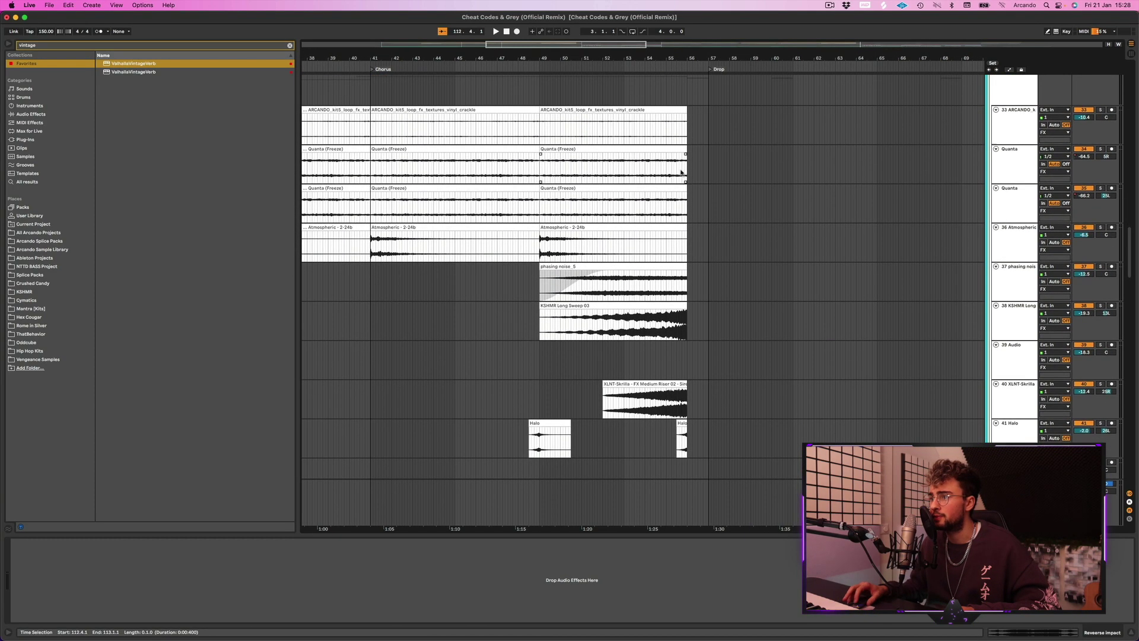
pyautogui.scroll(-5, 681, 171)
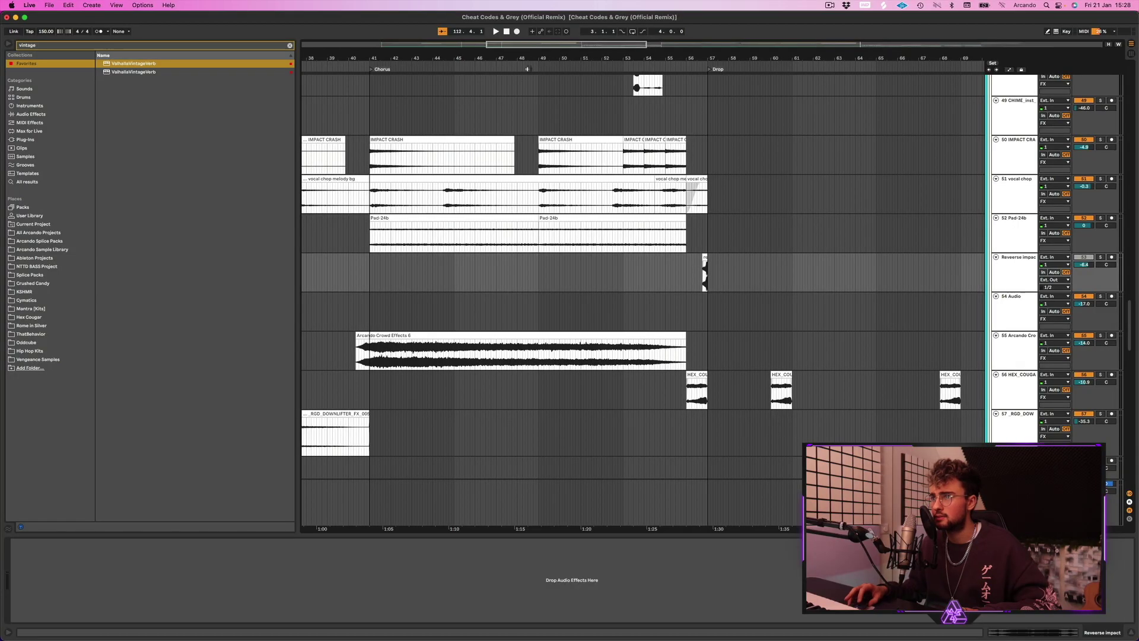
# - Play the Chorus FX from about bar 48 towards the Drop, showing the Compressor on the KSHMR Sub Drop track 48
pyautogui.press('space')
pyautogui.scroll(-5, 693, 227)
pyautogui.scroll(10, 693, 227)
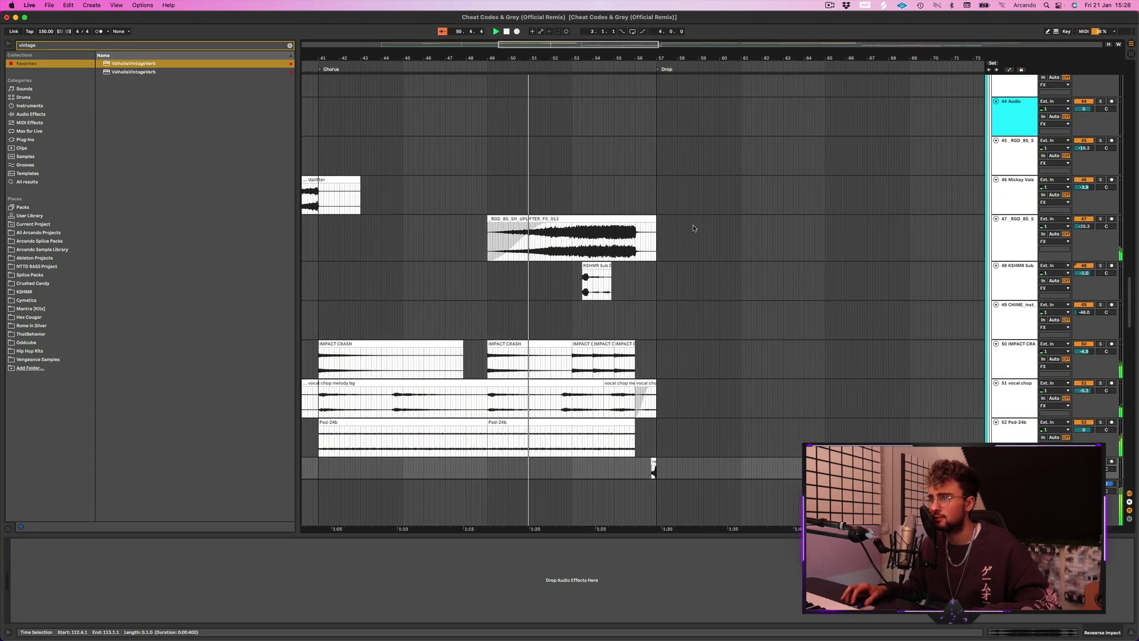
pyautogui.scroll(2, 693, 227)
pyautogui.click(1015, 299)
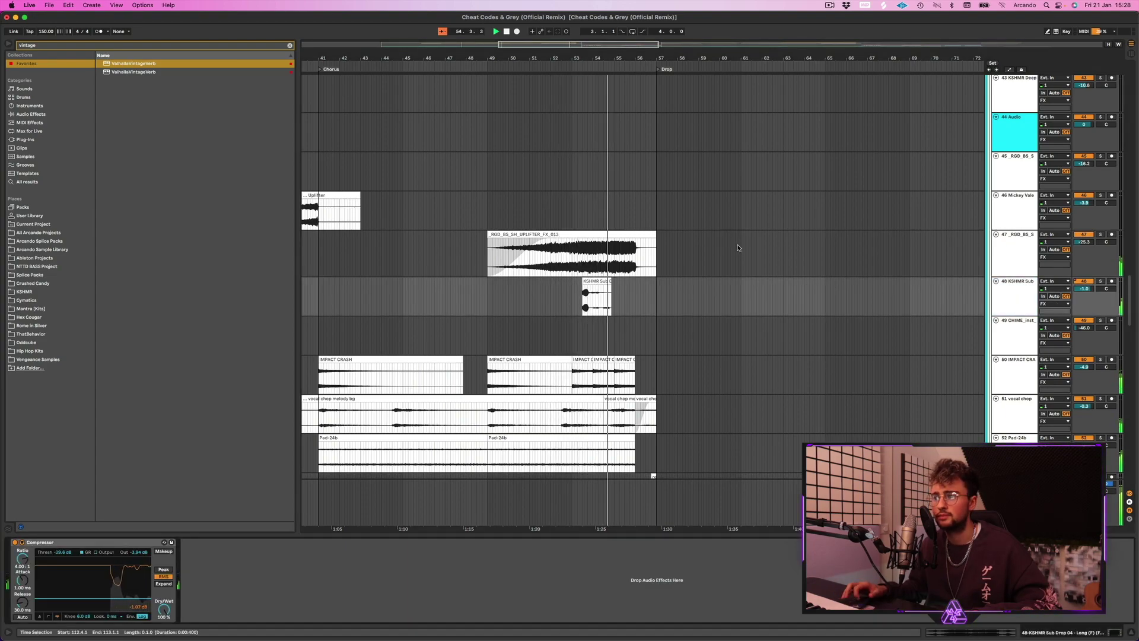
pyautogui.scroll(-10, 738, 248)
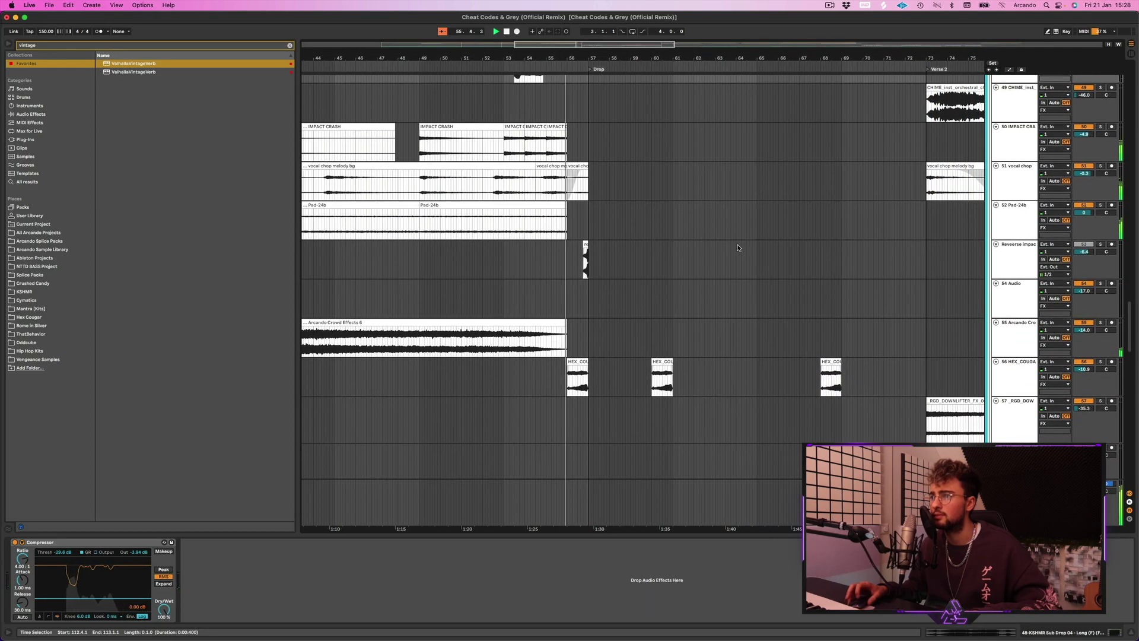
# - Play from the Chorus into the Drop and expand the Drop group to look over its drum tracks
pyautogui.scroll(15, 642, 241)
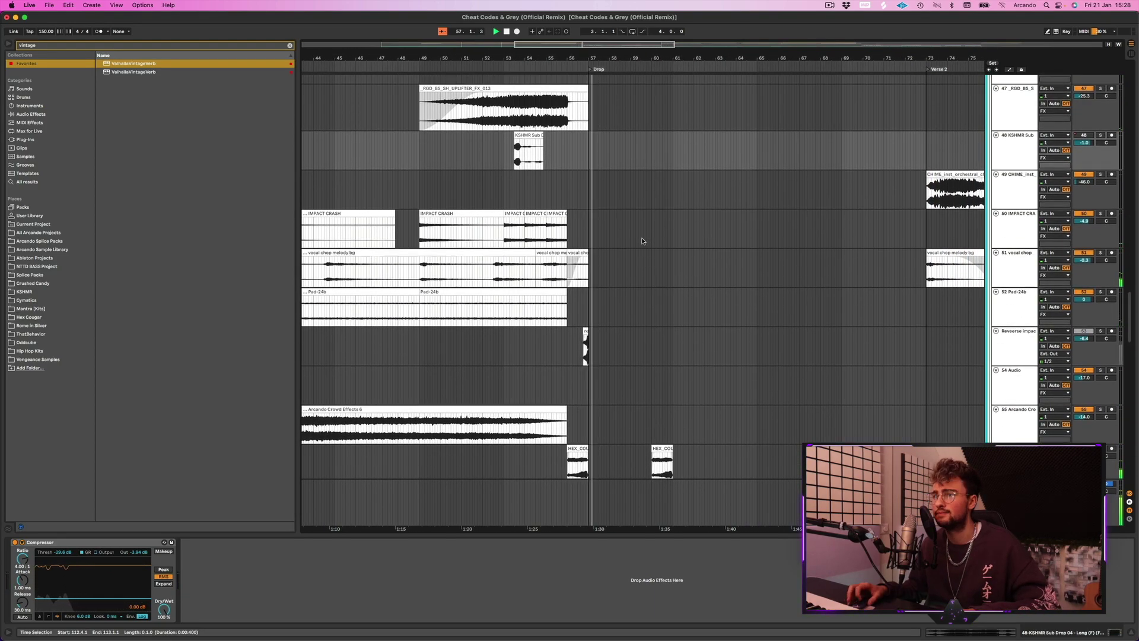
pyautogui.scroll(20, 642, 240)
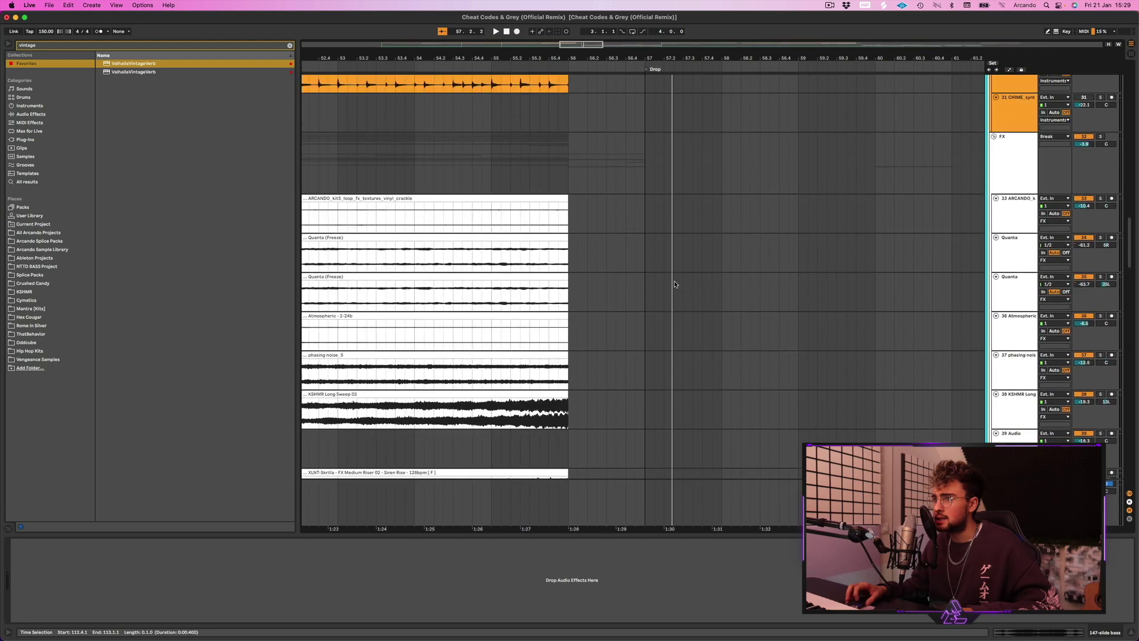
pyautogui.scroll(10, 664, 317)
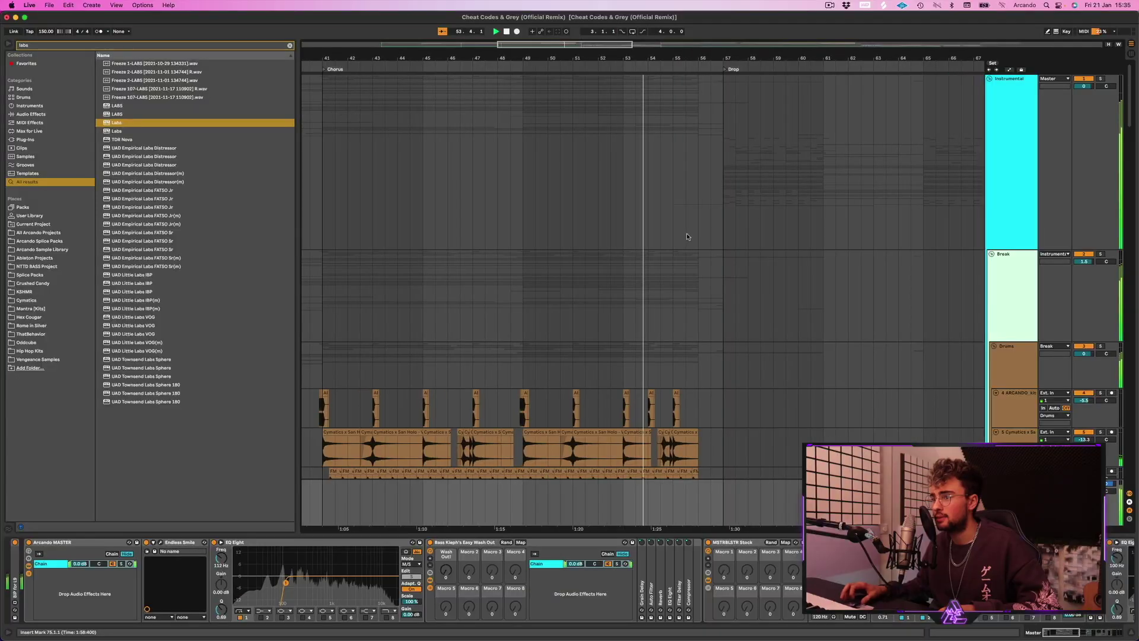
pyautogui.scroll(-10, 686, 236)
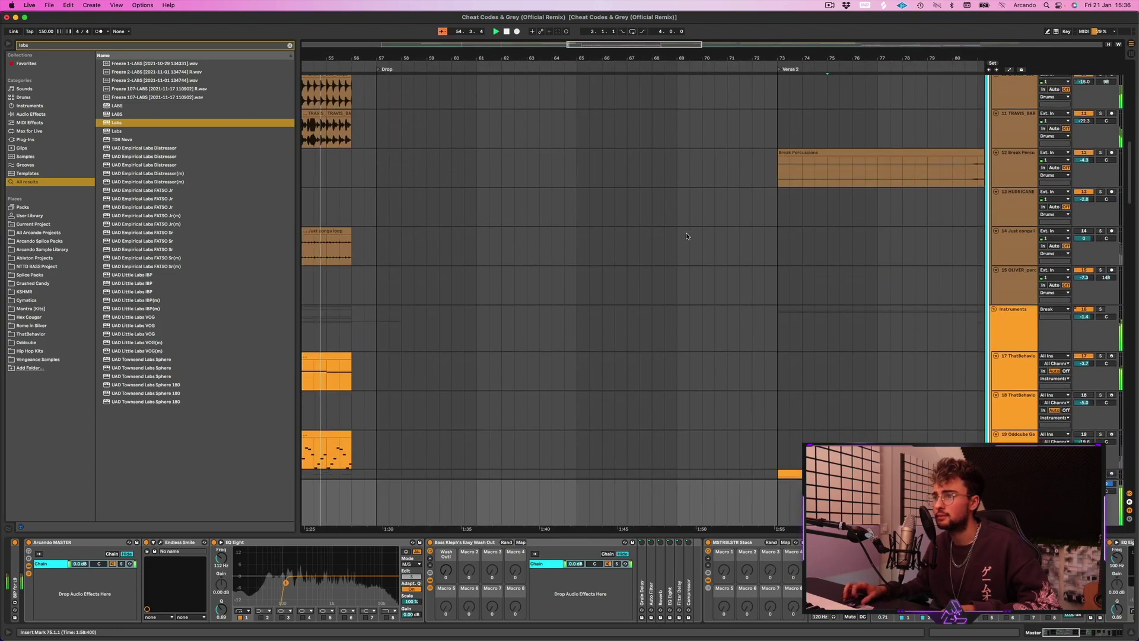
pyautogui.scroll(-15, 686, 235)
pyautogui.scroll(-15, 687, 235)
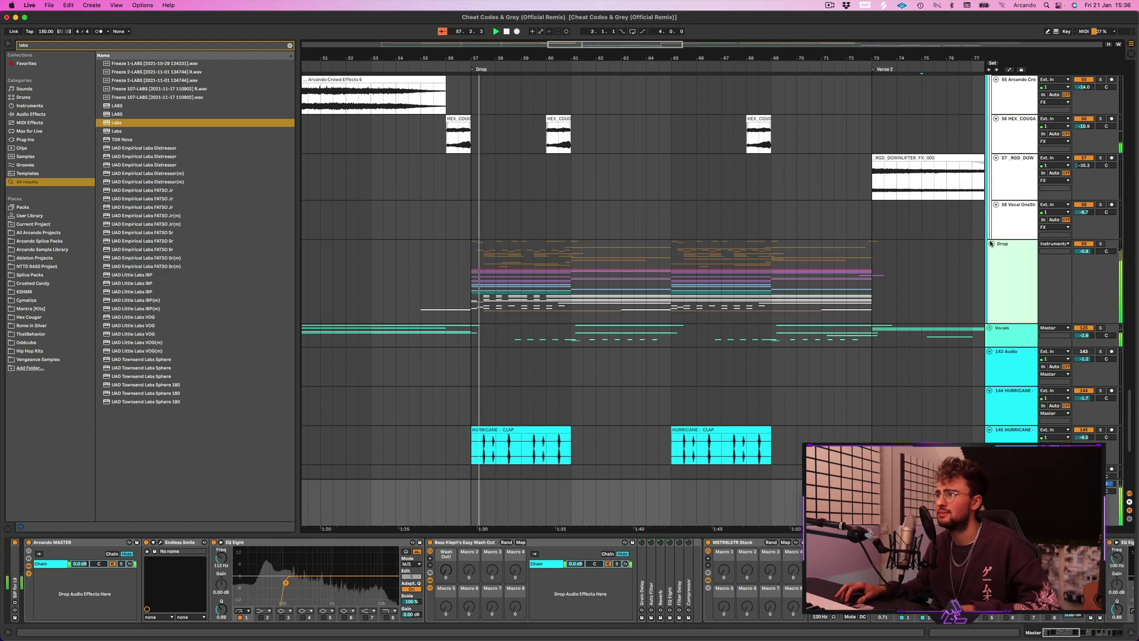
pyautogui.click(990, 244)
pyautogui.scroll(-8, 776, 272)
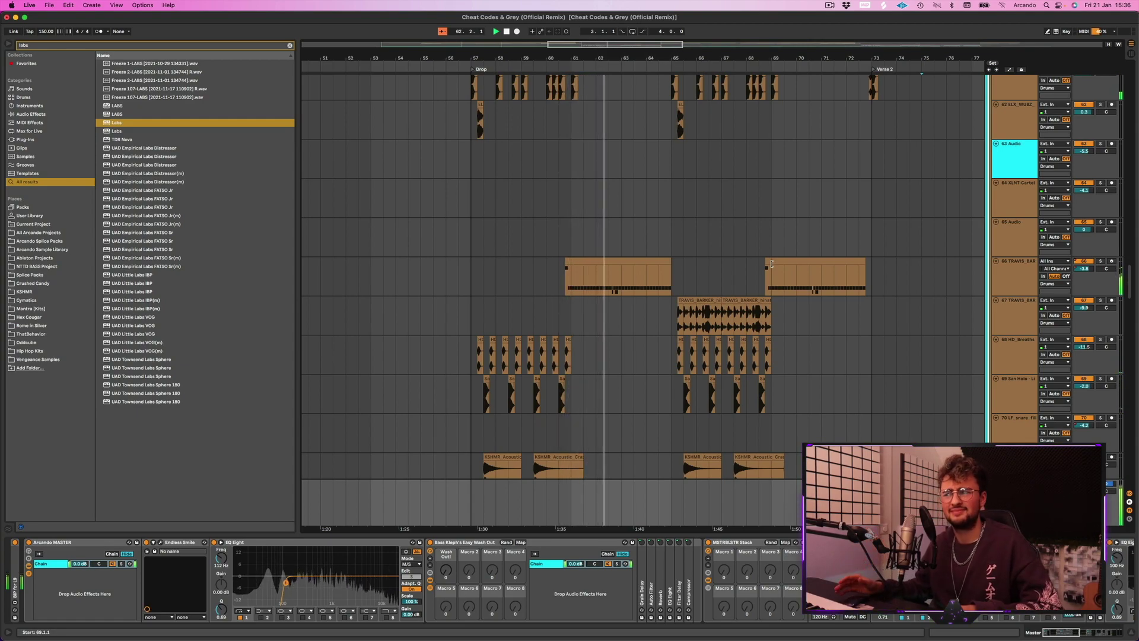
pyautogui.scroll(2, 772, 264)
pyautogui.moveTo(604, 52); pyautogui.dragTo(604, 55)
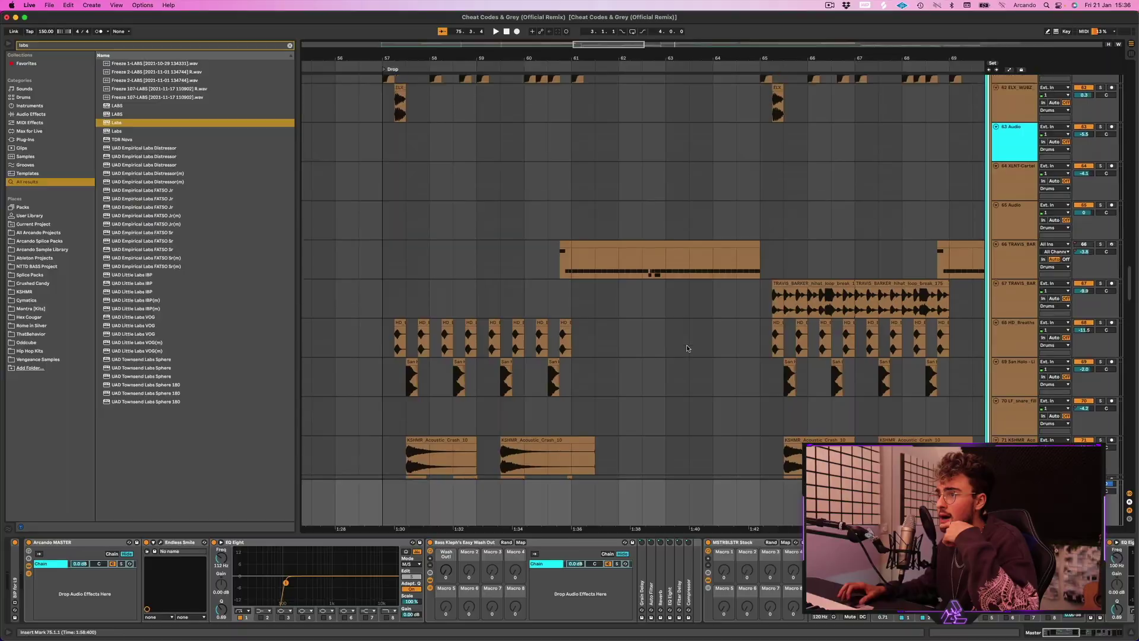
# - Solo the Drop's Drums group and play it from bar 57, looking through the kick, snare, crash and percussion layers
pyautogui.scroll(5, 687, 348)
pyautogui.scroll(4, 687, 348)
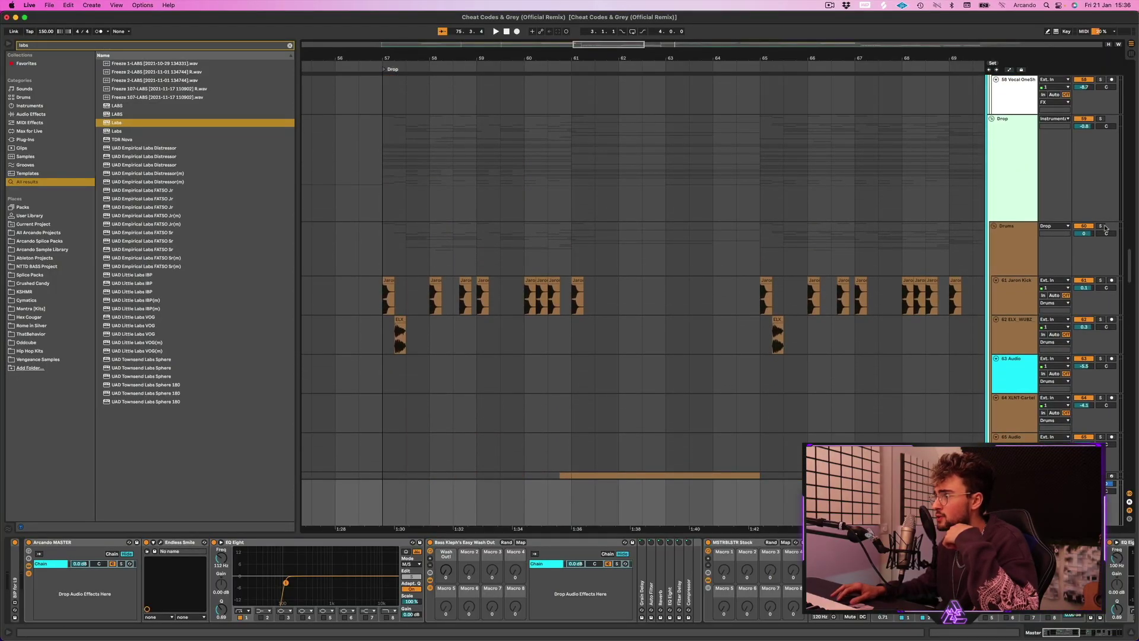
pyautogui.click(373, 67)
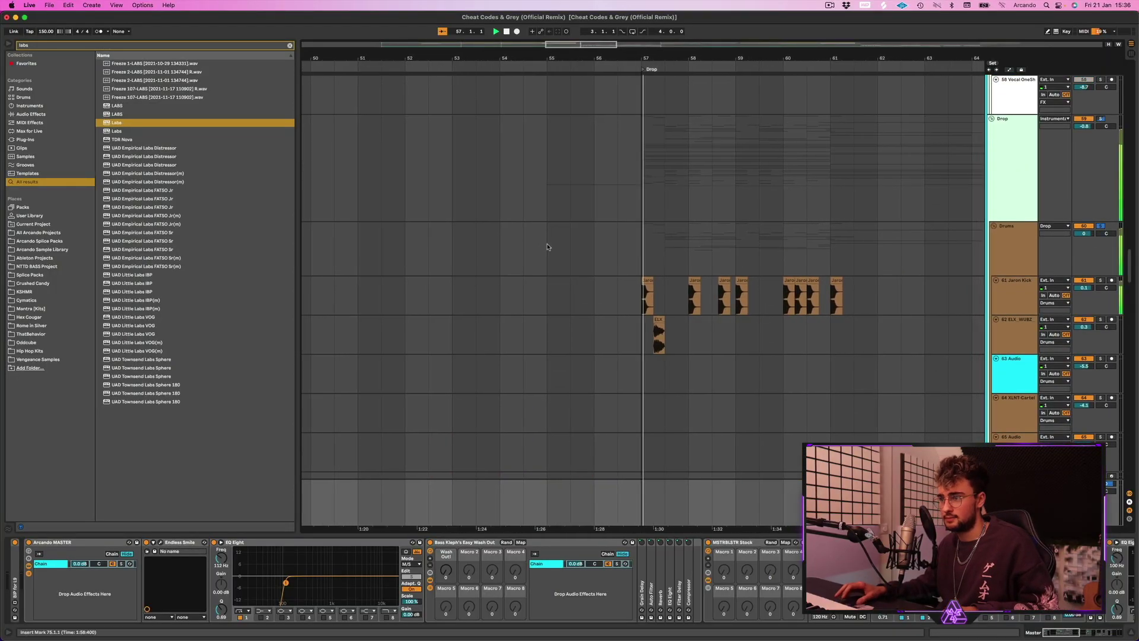
pyautogui.scroll(-4, 774, 281)
pyautogui.scroll(-15, 773, 283)
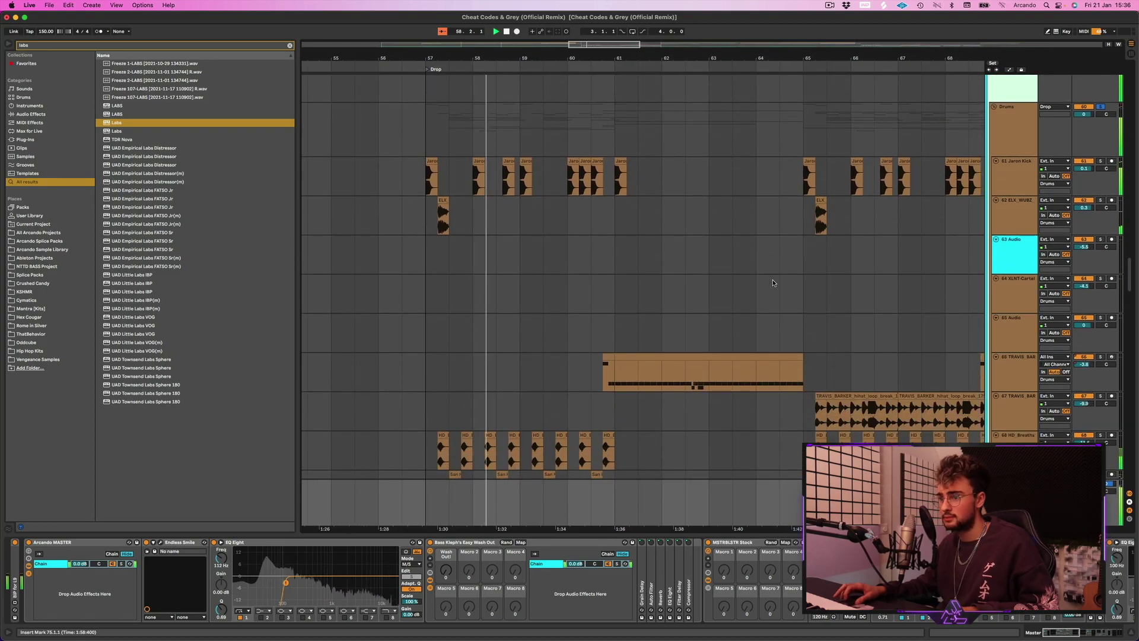
pyautogui.scroll(-6, 773, 282)
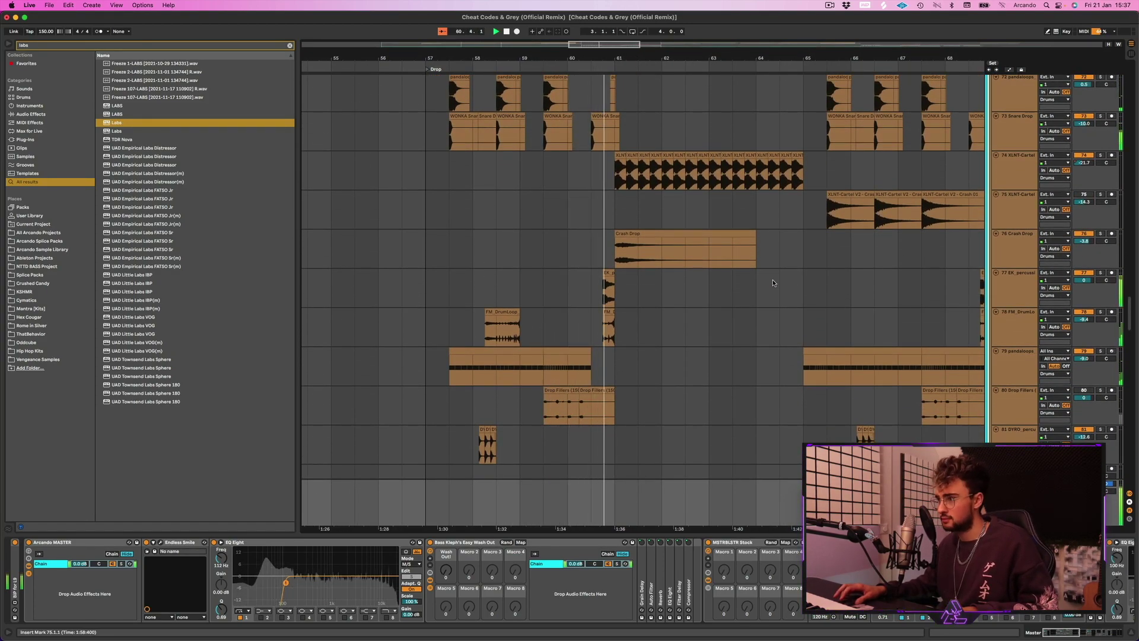
pyautogui.scroll(11, 773, 283)
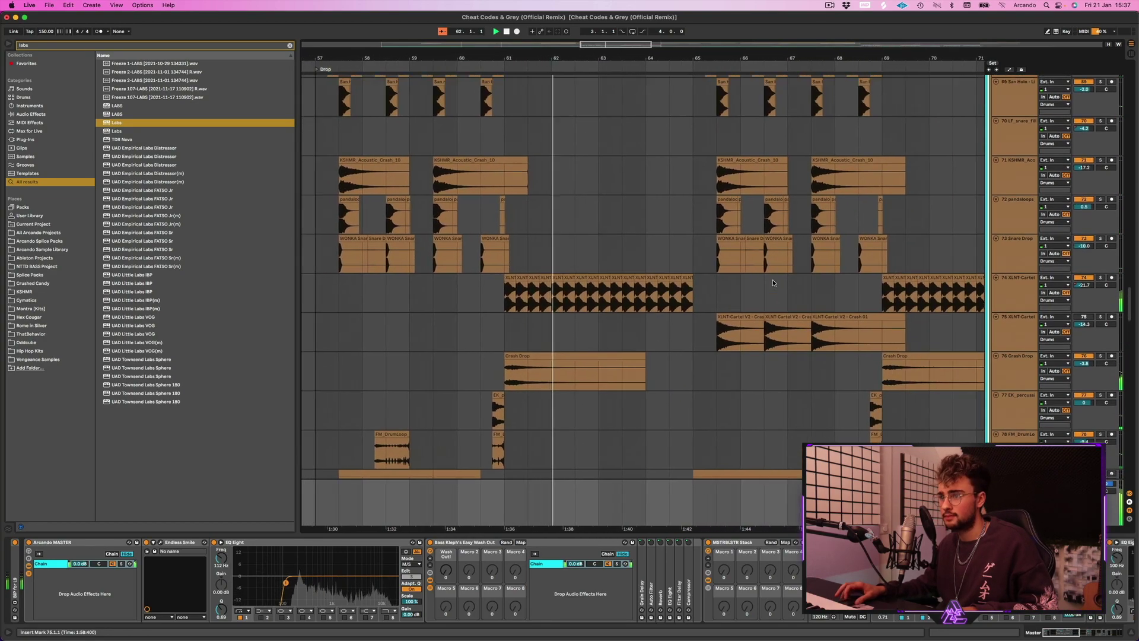
pyautogui.scroll(-2, 671, 276)
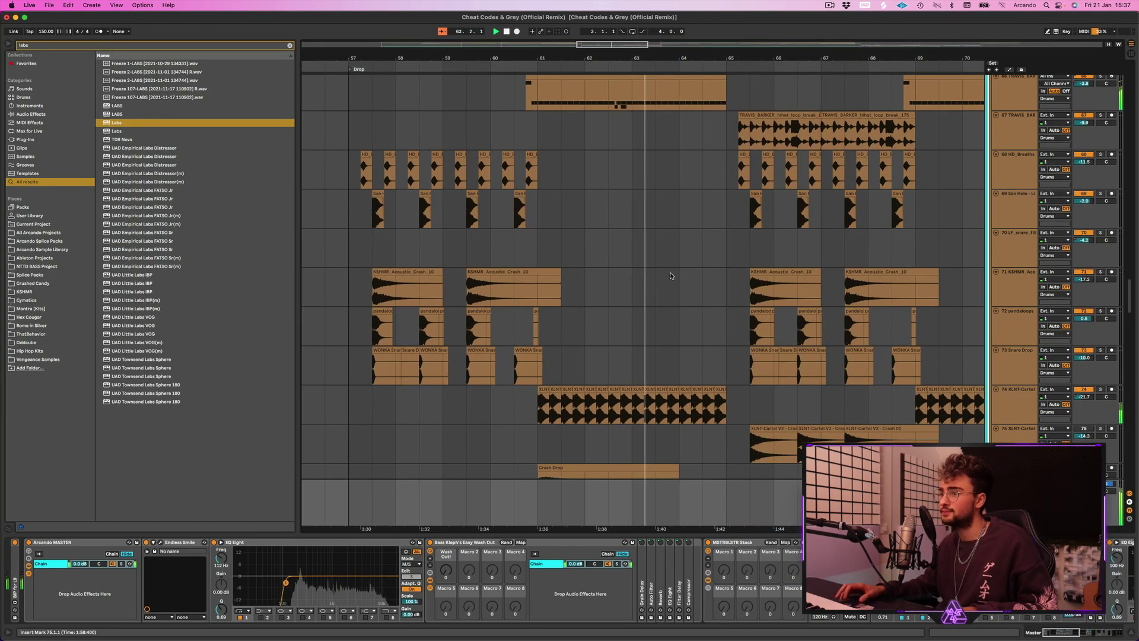
pyautogui.scroll(-3, 670, 276)
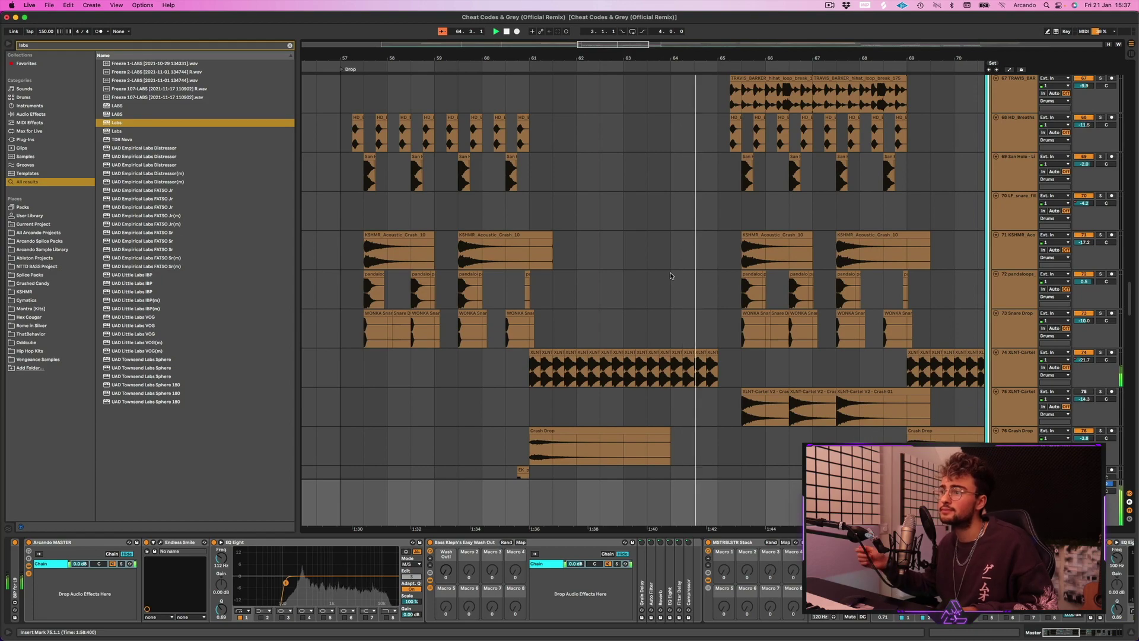
pyautogui.scroll(-8, 671, 276)
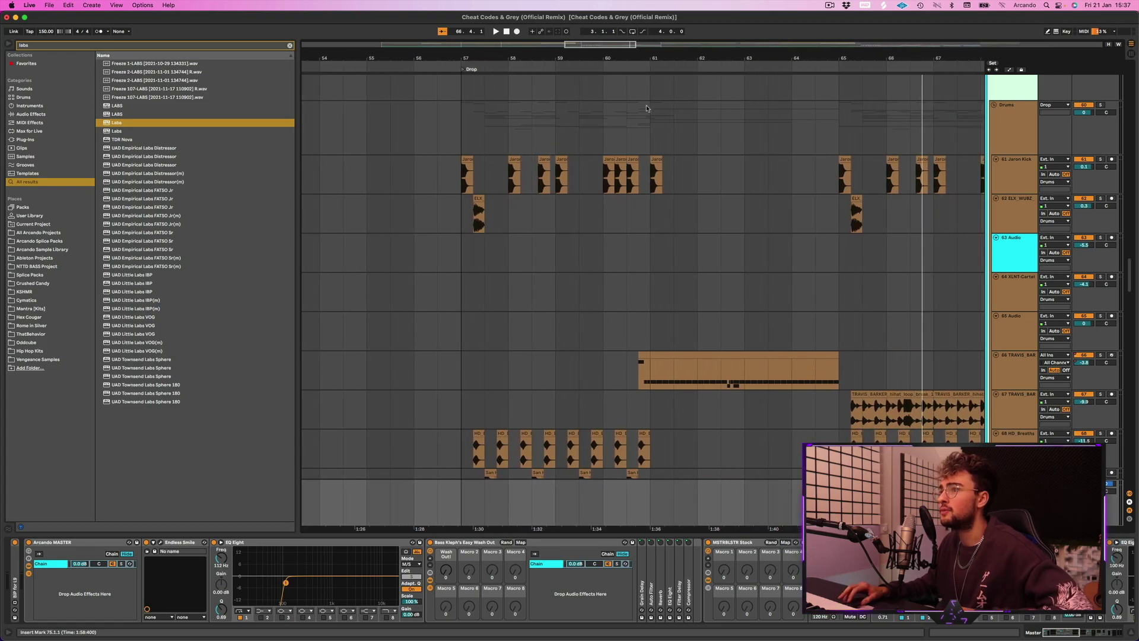
# - Solo the Jaron Kick track 61 and examine its ThatBehavior Kick Buss, FabFilter Pro-MB and Limiter devices
pyautogui.click(751, 186)
pyautogui.press('+')
pyautogui.press('+')
pyautogui.press('+')
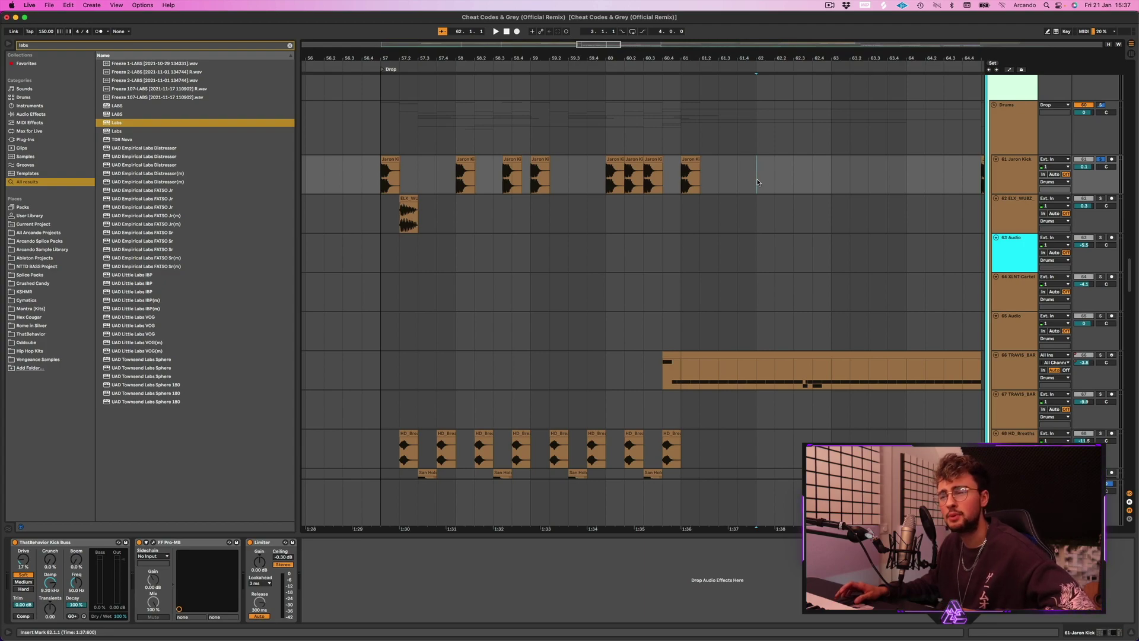
pyautogui.press('-')
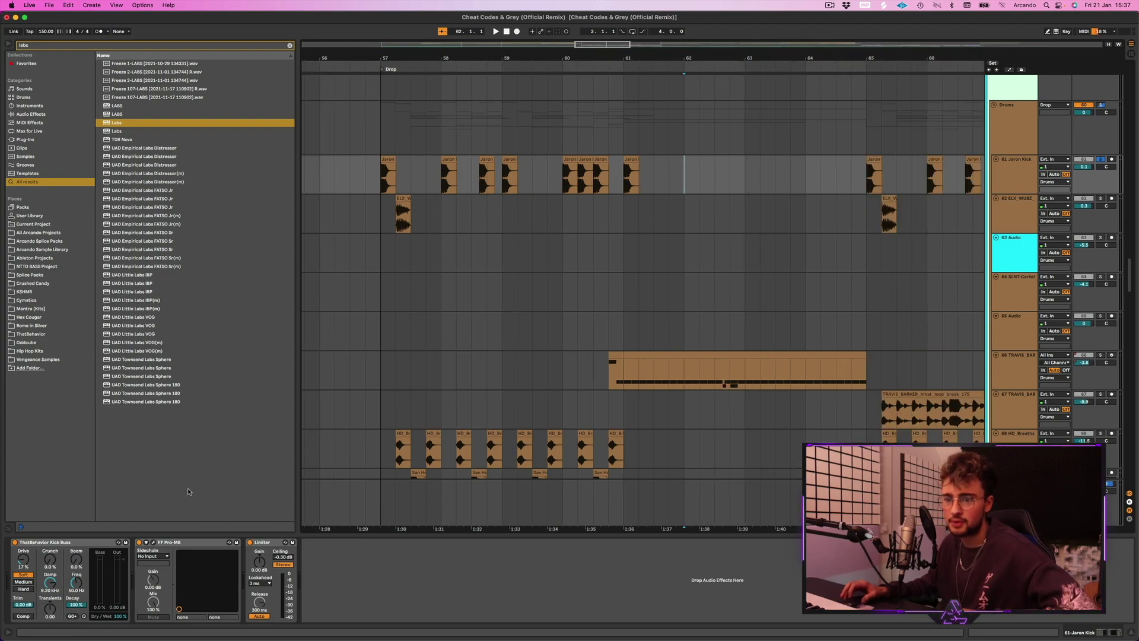
pyautogui.click(70, 542)
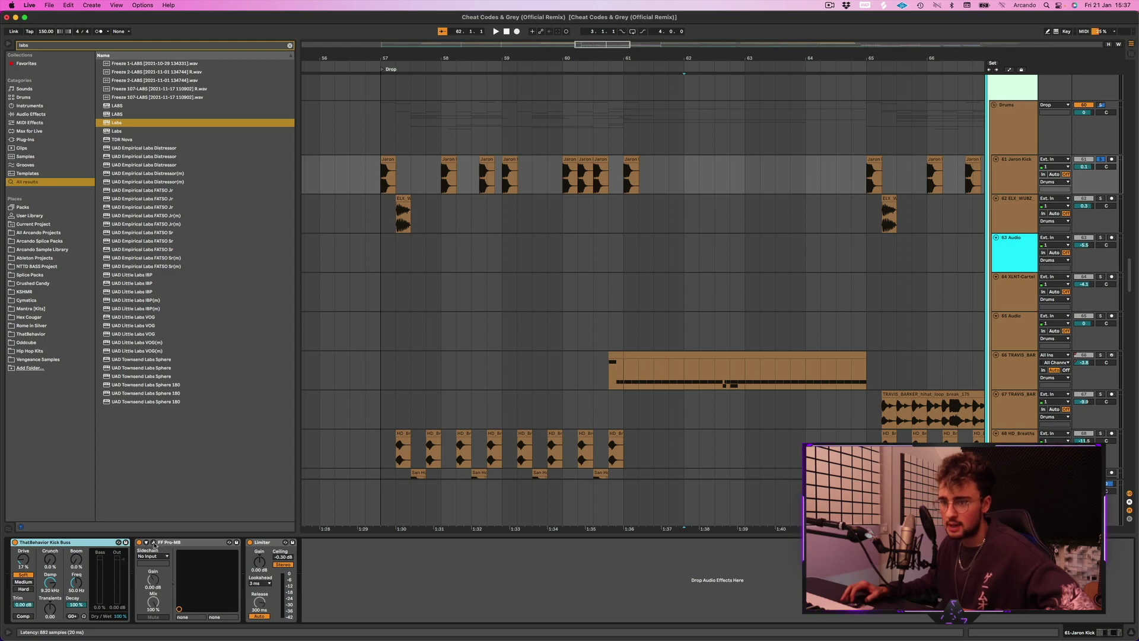
pyautogui.click(154, 542)
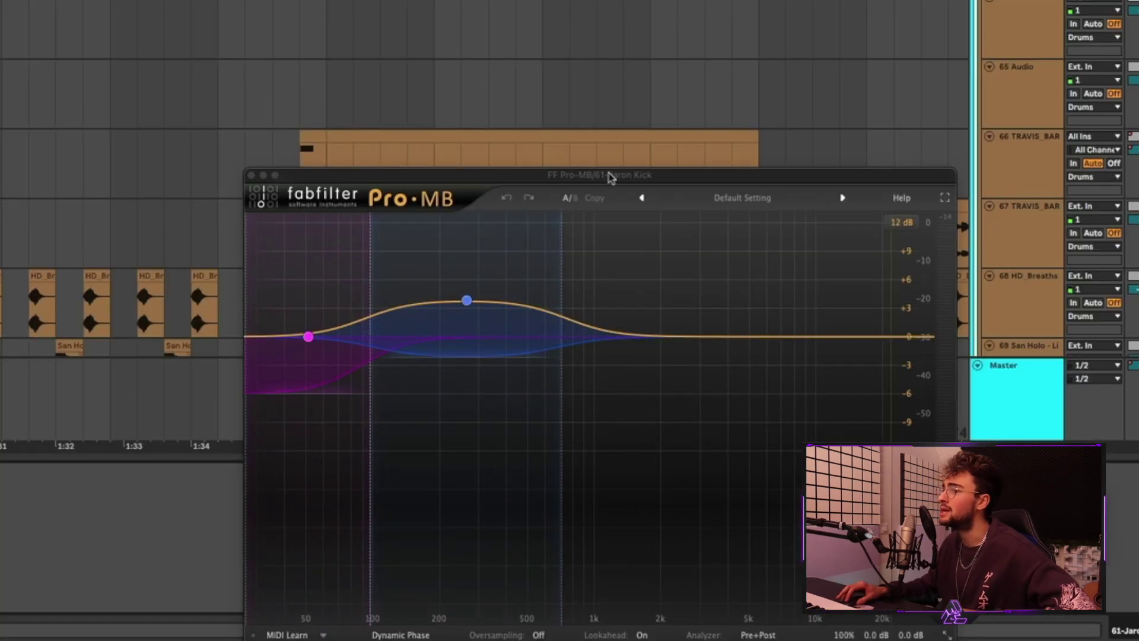
pyautogui.moveTo(610, 177); pyautogui.dragTo(570, 177)
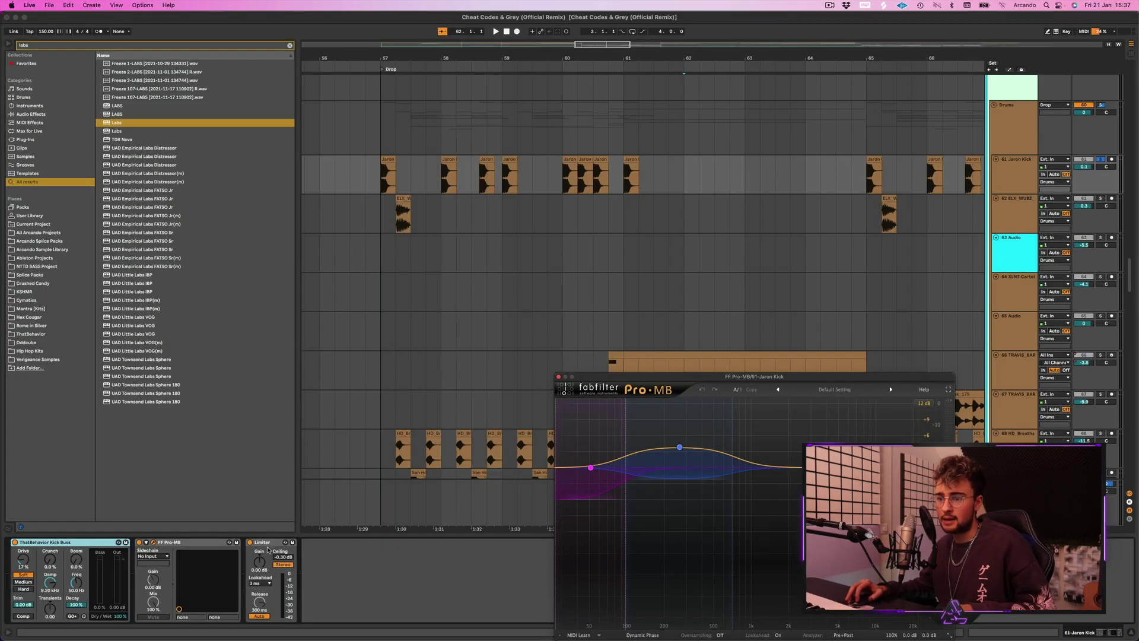
pyautogui.click(267, 542)
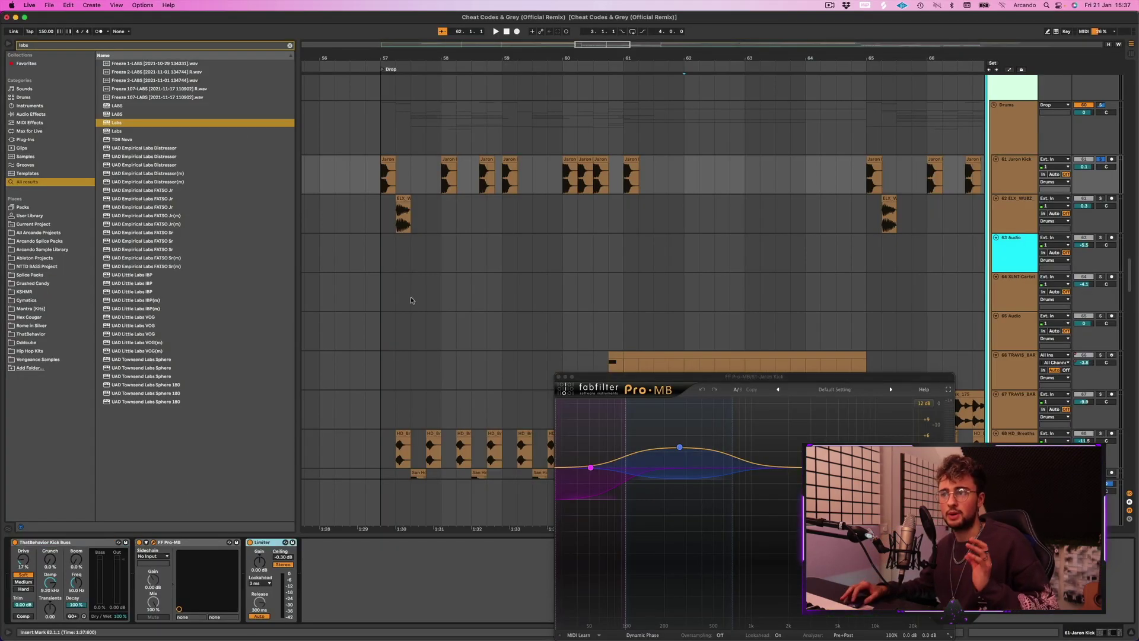
# - Hide the Pro-MB window and play the kick from the Drop, followed by the soloed ELX_WUBZ one-shot on track 62
pyautogui.click(357, 66)
pyautogui.press('super+alt+p')
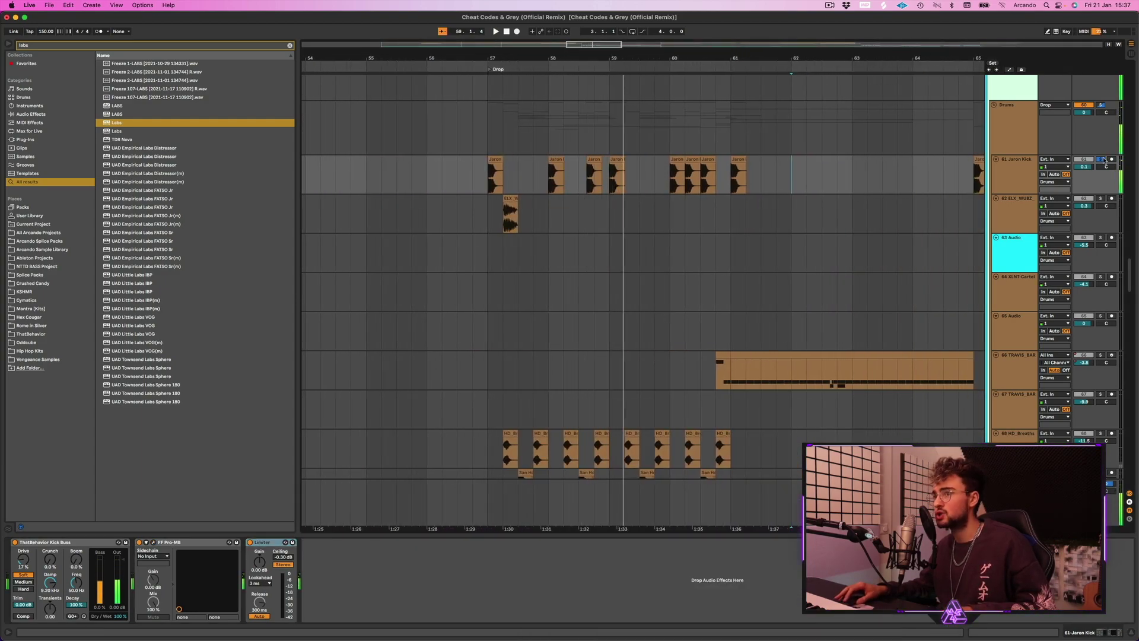
pyautogui.press('+')
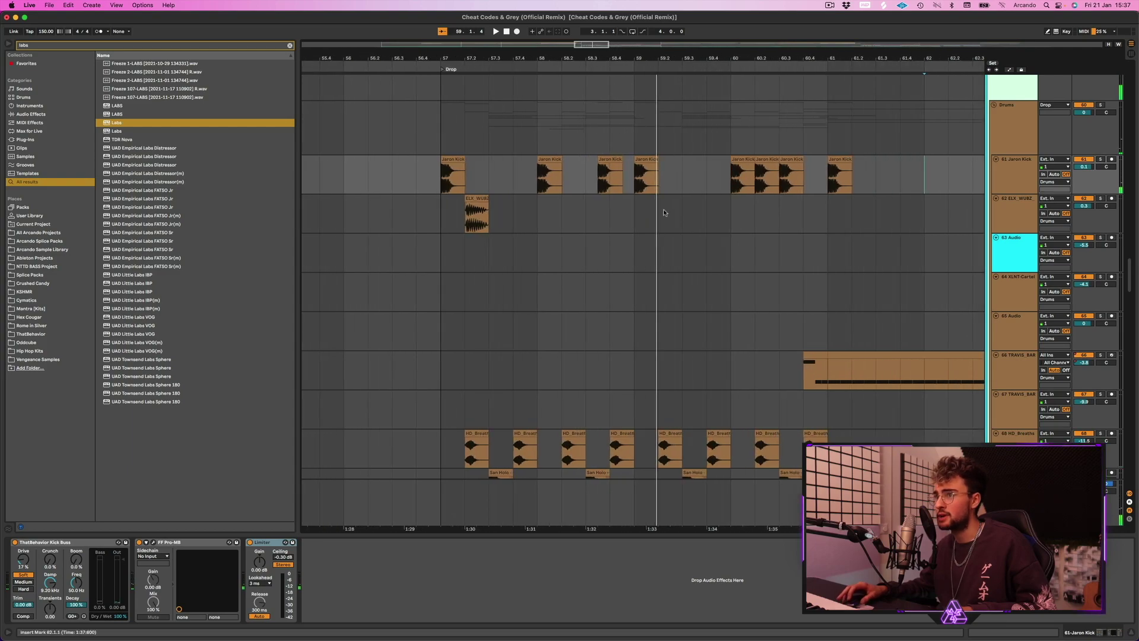
pyautogui.click(695, 216)
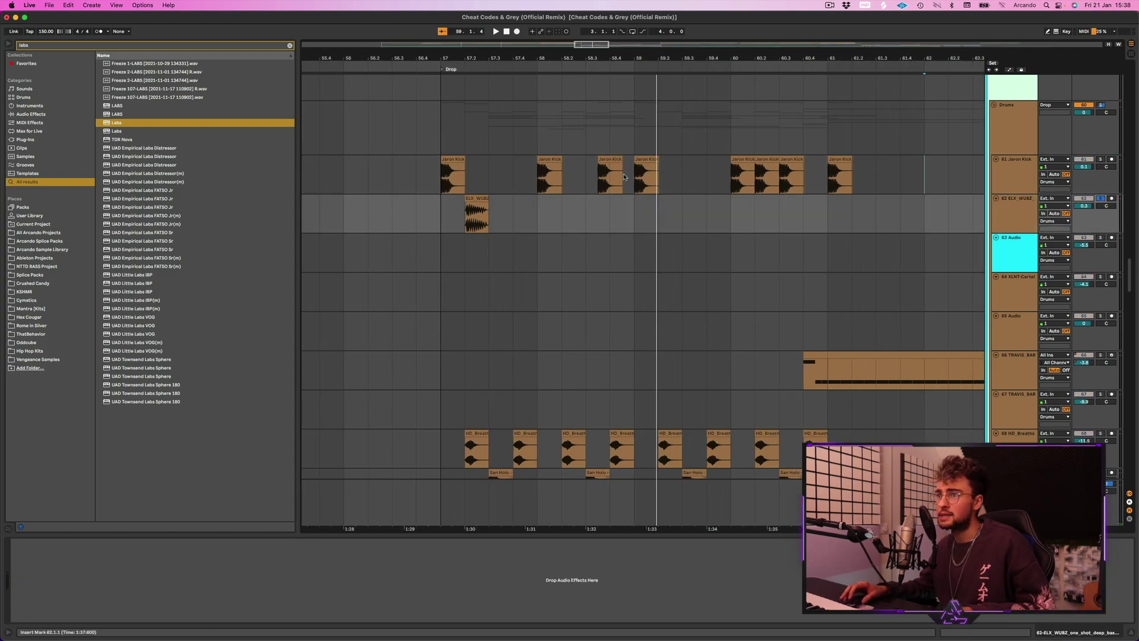
pyautogui.click(485, 94)
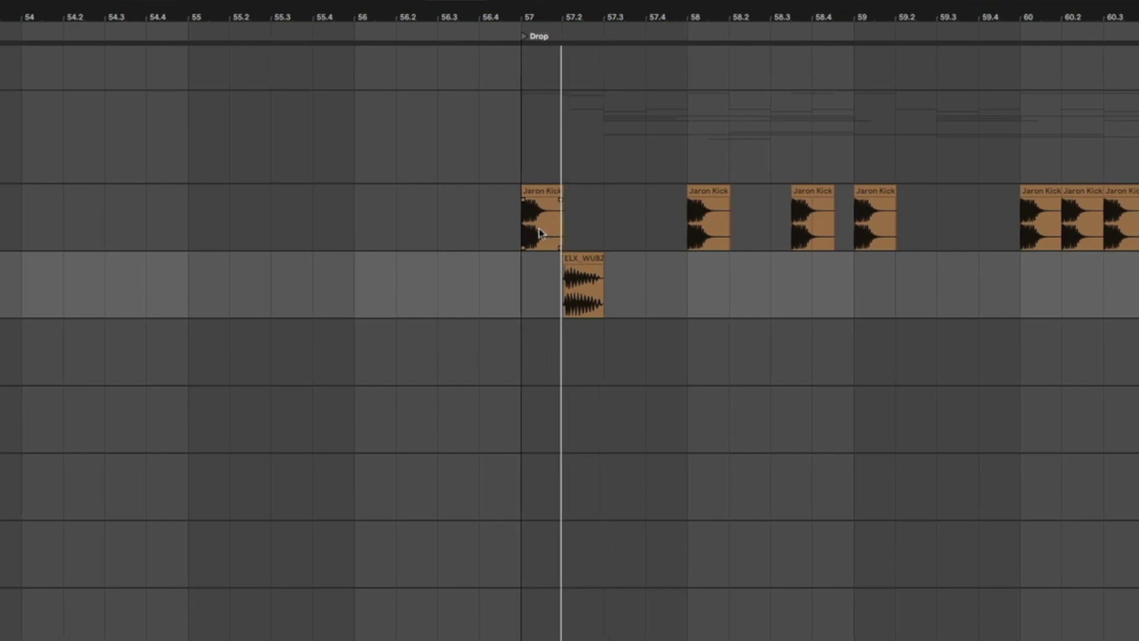
# - Solo the HD_Breaths track 68, show its OTT and EQ Eight devices, and play it from the beginning of the Drop
pyautogui.scroll(-5, 1042, 276)
pyautogui.click(1004, 271)
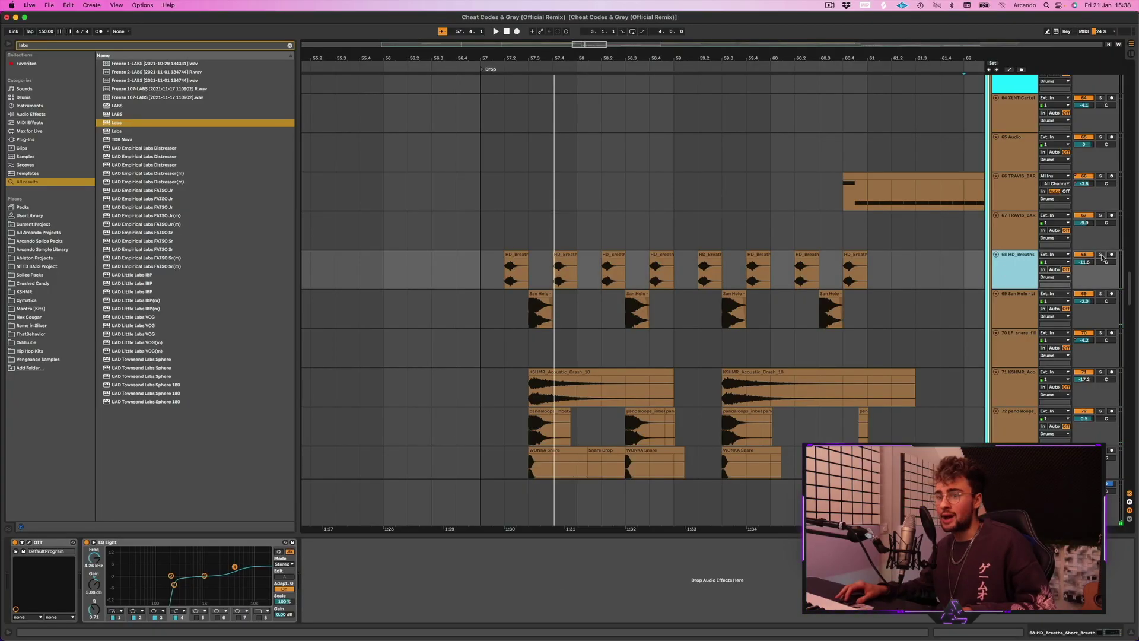
pyautogui.click(1101, 255)
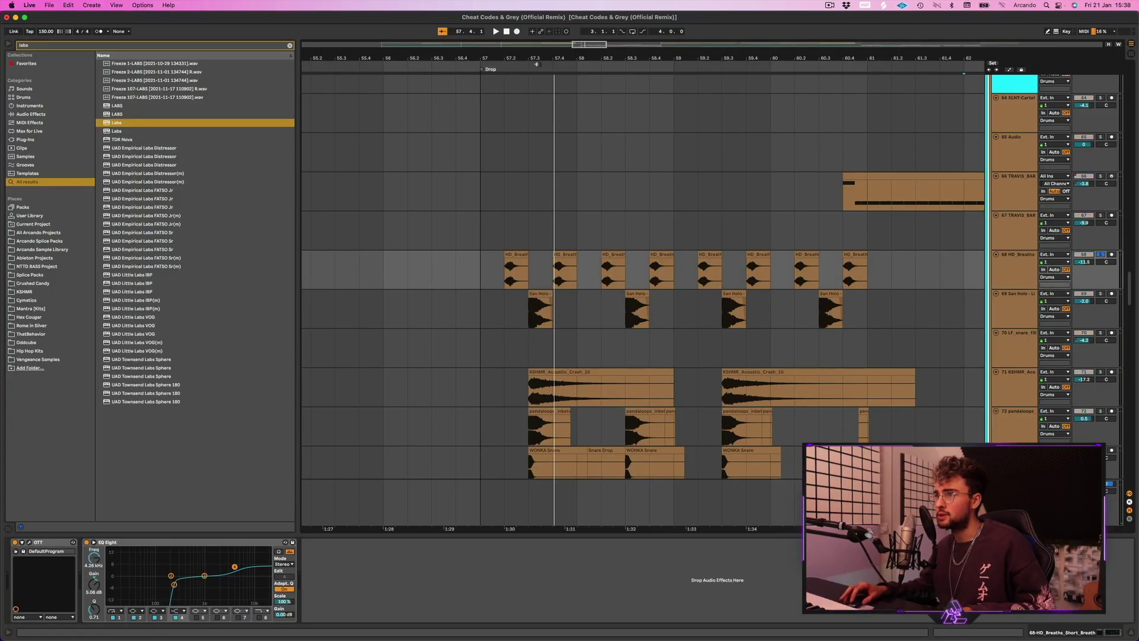
pyautogui.moveTo(536, 58); pyautogui.dragTo(536, 62)
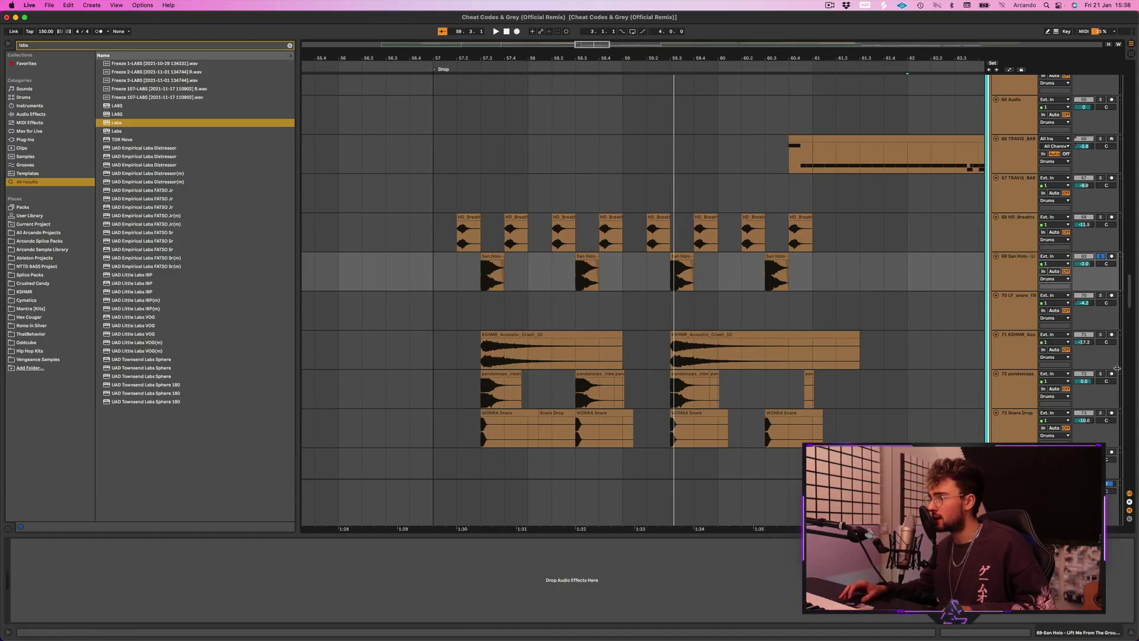
# - Play the San Holo and pandaloops layers soloed together, then solo track 71 and open its first KSHMR_Acoustic_Crash_10 clip
pyautogui.scroll(-3, 908, 376)
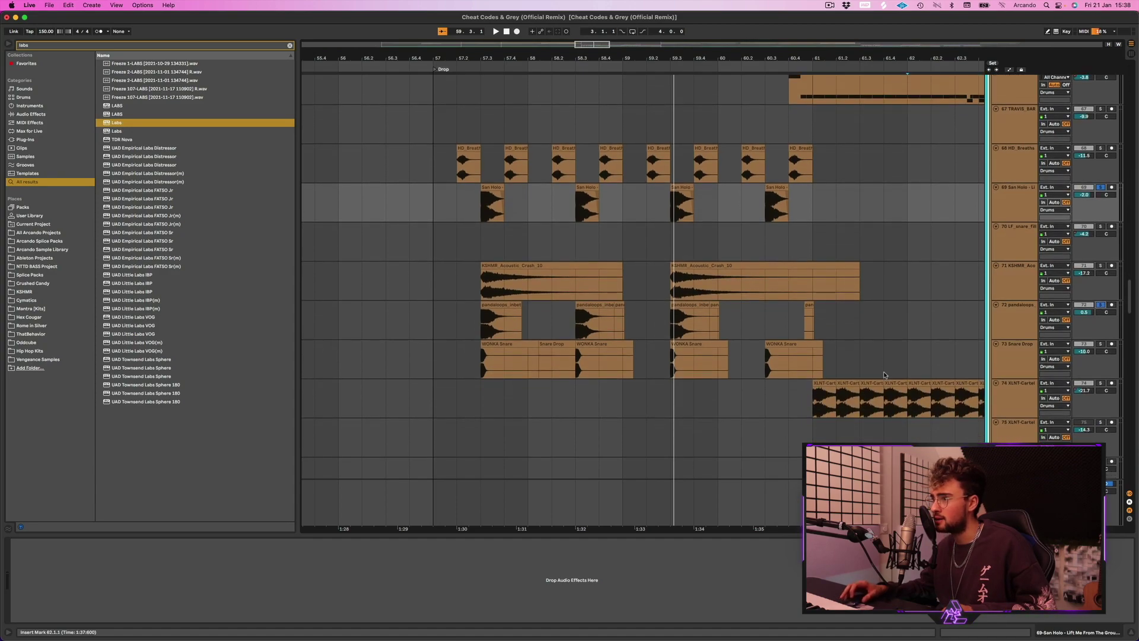
pyautogui.click(469, 66)
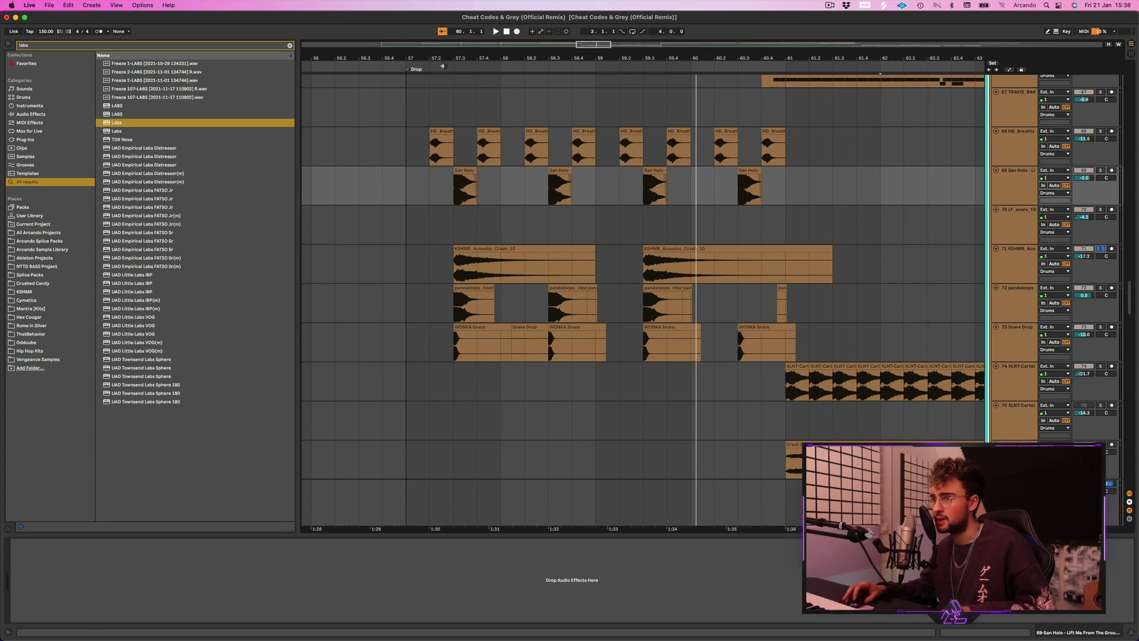
pyautogui.click(649, 247)
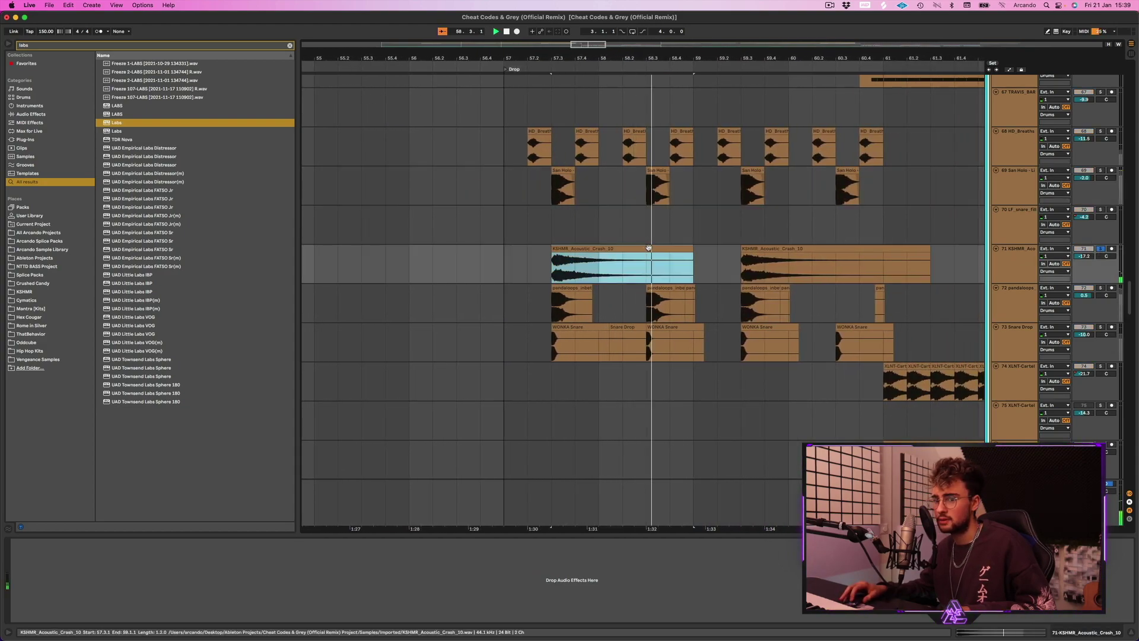
pyautogui.doubleClick(648, 248)
# - Solo the TRAVIS_BARKER track 66 and play it from just before bar 61, followed by the XLNT open hi-hat track 74
pyautogui.scroll(-5, 668, 261)
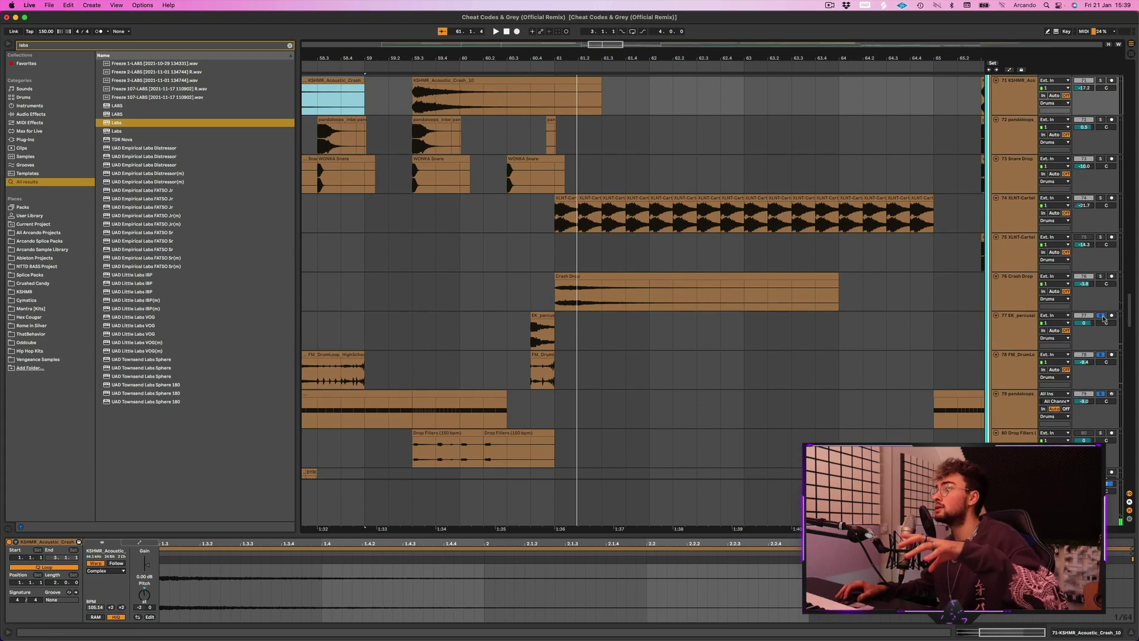
pyautogui.scroll(3, 732, 251)
pyautogui.scroll(10, 732, 251)
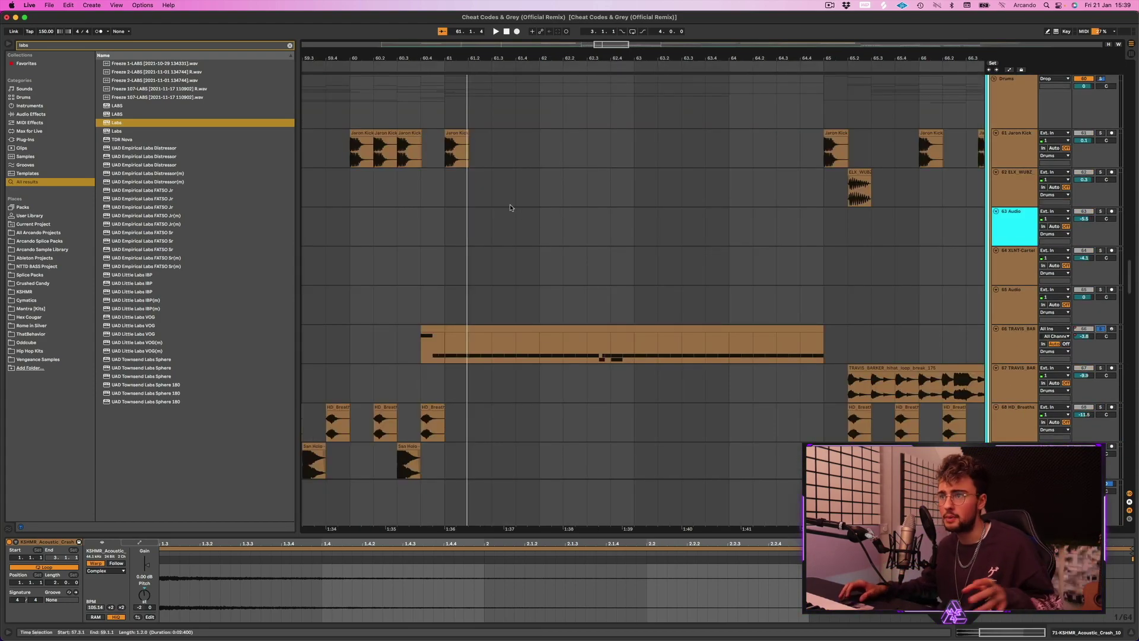
pyautogui.click(415, 66)
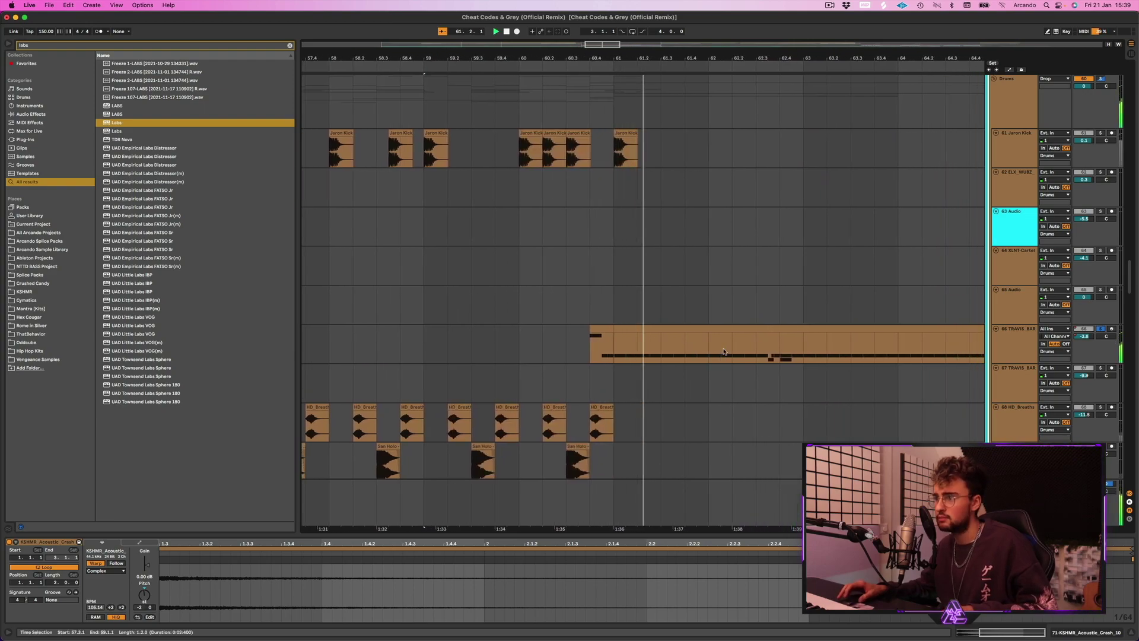
pyautogui.click(1052, 356)
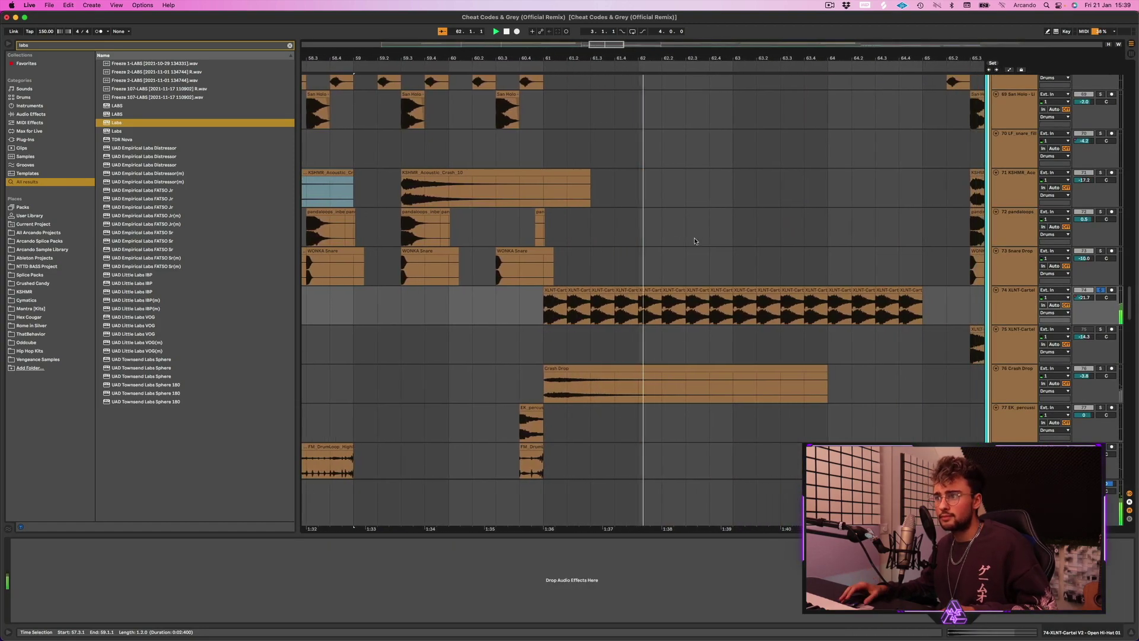
# - Solo the Kontakt 5 track 85 in the Instruments group and play it from the start of the Drop
pyautogui.scroll(-3, 752, 271)
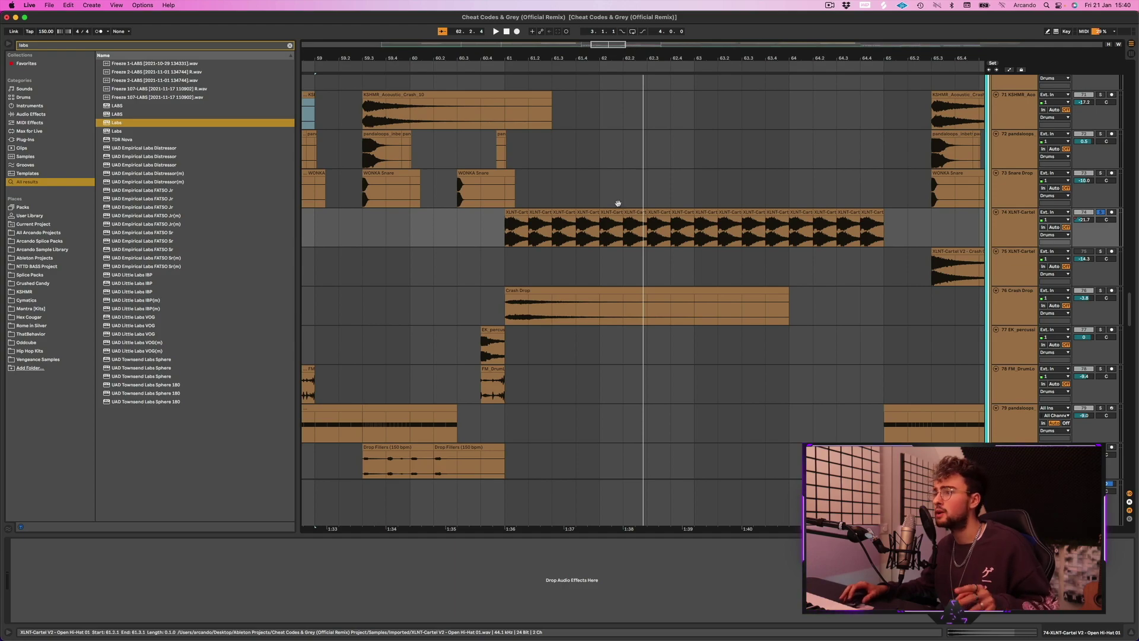
pyautogui.scroll(10, 774, 188)
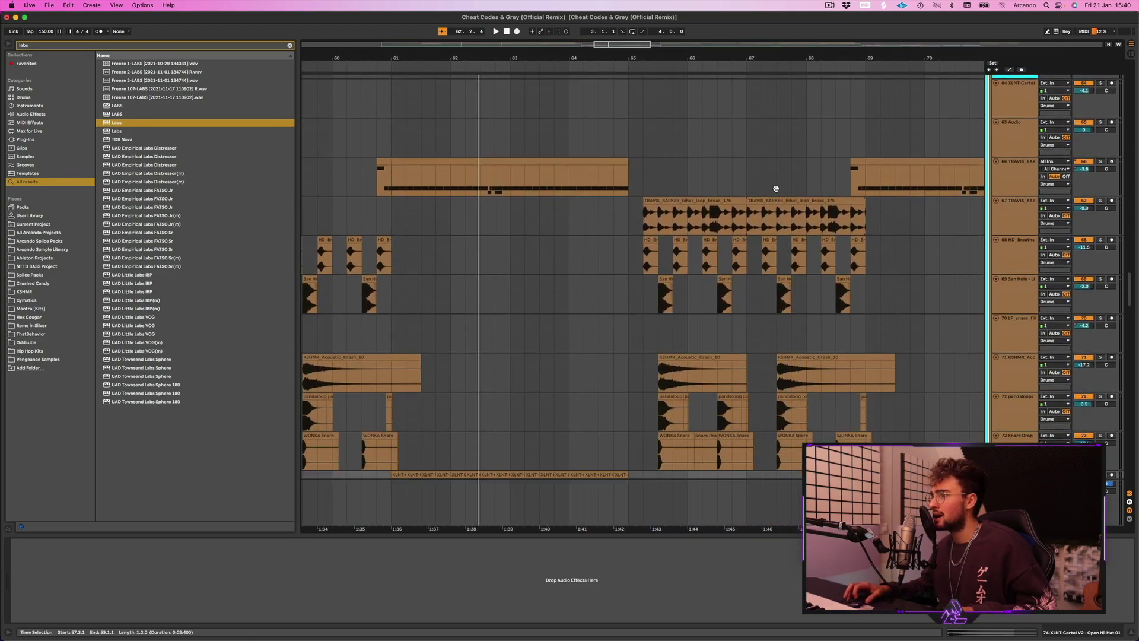
pyautogui.scroll(-10, 775, 187)
pyautogui.hscroll(-3, 775, 187)
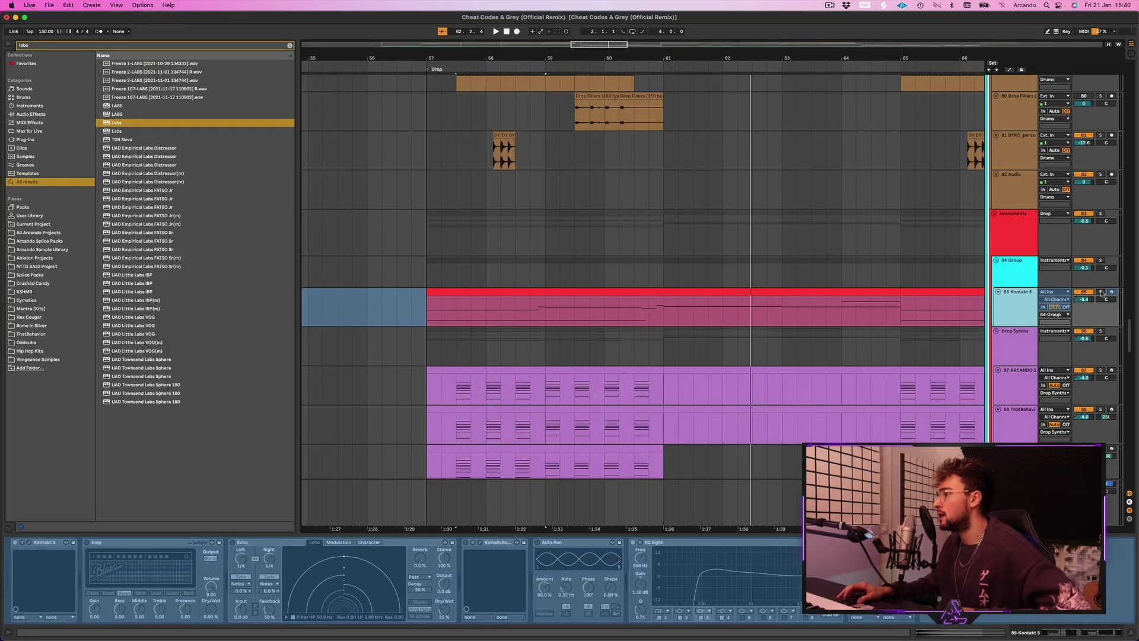
pyautogui.click(1101, 292)
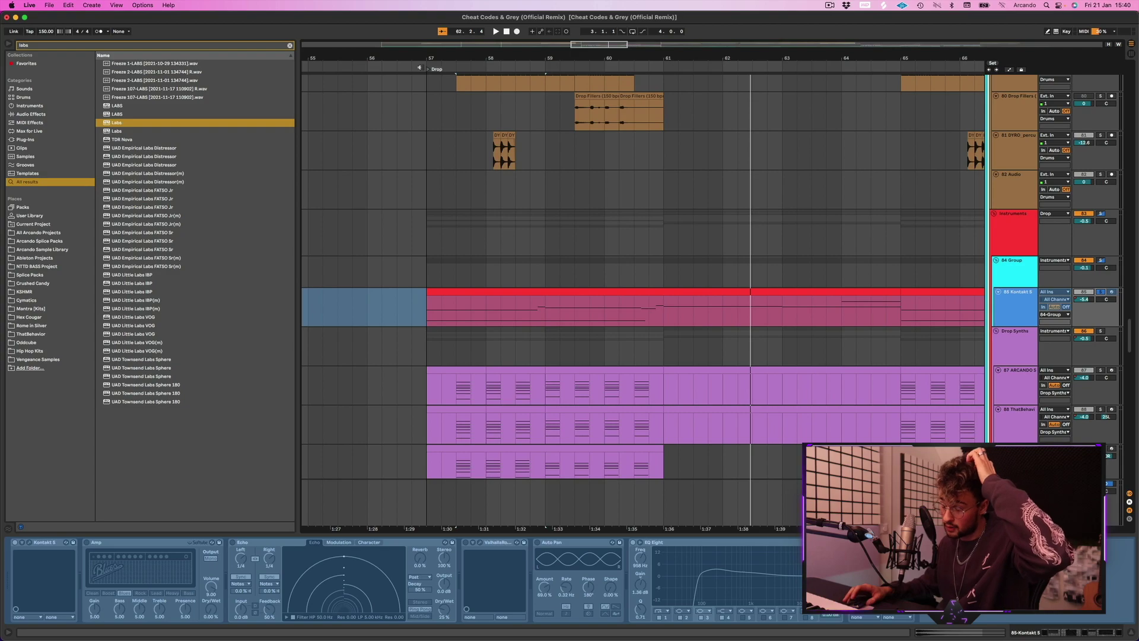
pyautogui.click(420, 67)
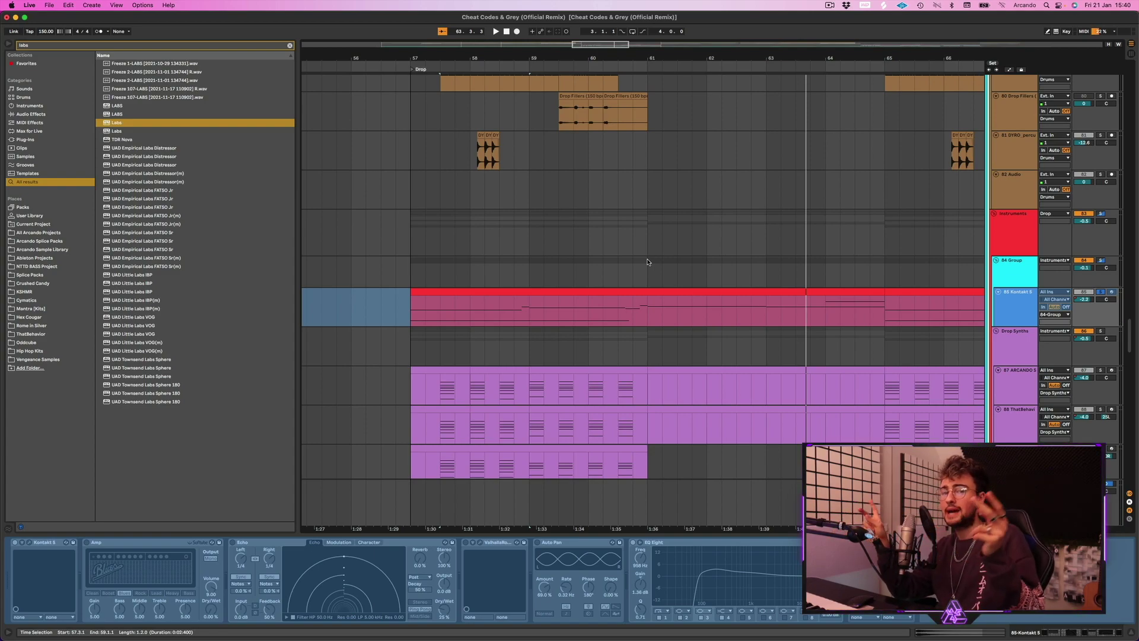
# - Play the soloed Drop Synths group from the Drop and look through the tracks it contains
pyautogui.scroll(-2, 1101, 289)
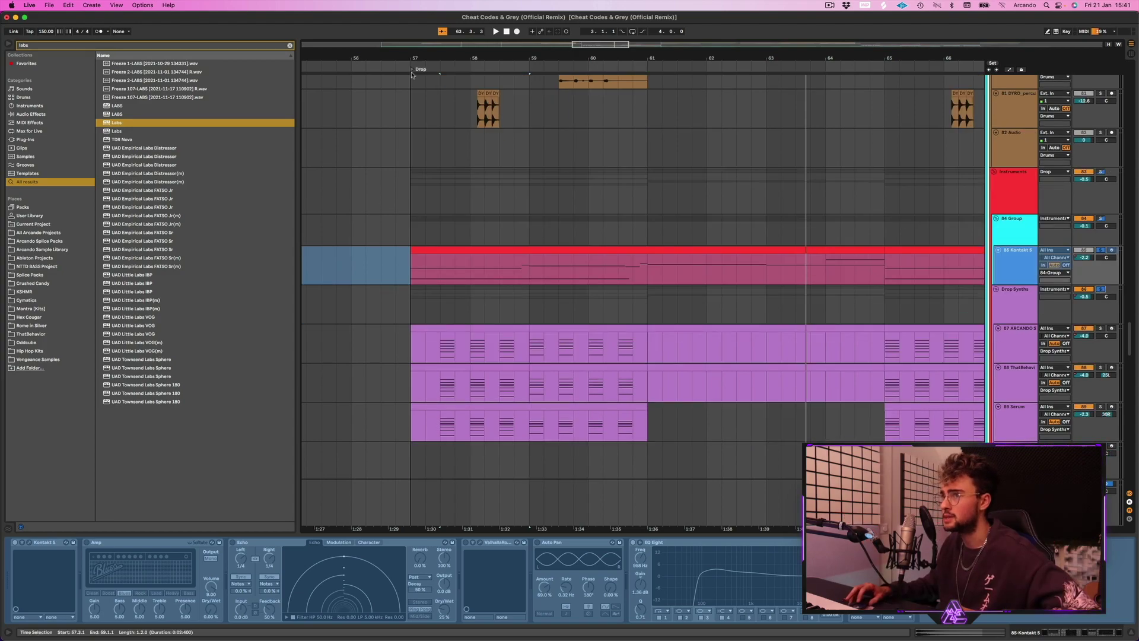
pyautogui.press('space')
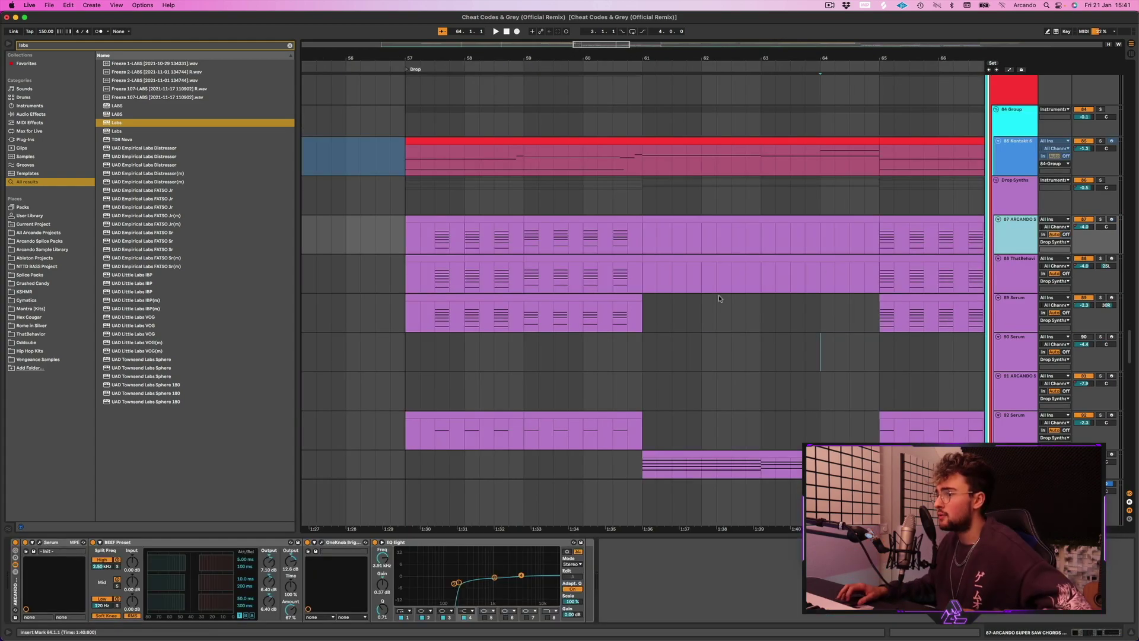
pyautogui.scroll(-5, 719, 299)
pyautogui.scroll(5, 719, 299)
pyautogui.hscroll(1, 719, 299)
pyautogui.scroll(-2, 719, 299)
pyautogui.scroll(2, 719, 299)
# - Select and solo the super saw chords track 87 and play its part in the Drop
pyautogui.click(1015, 230)
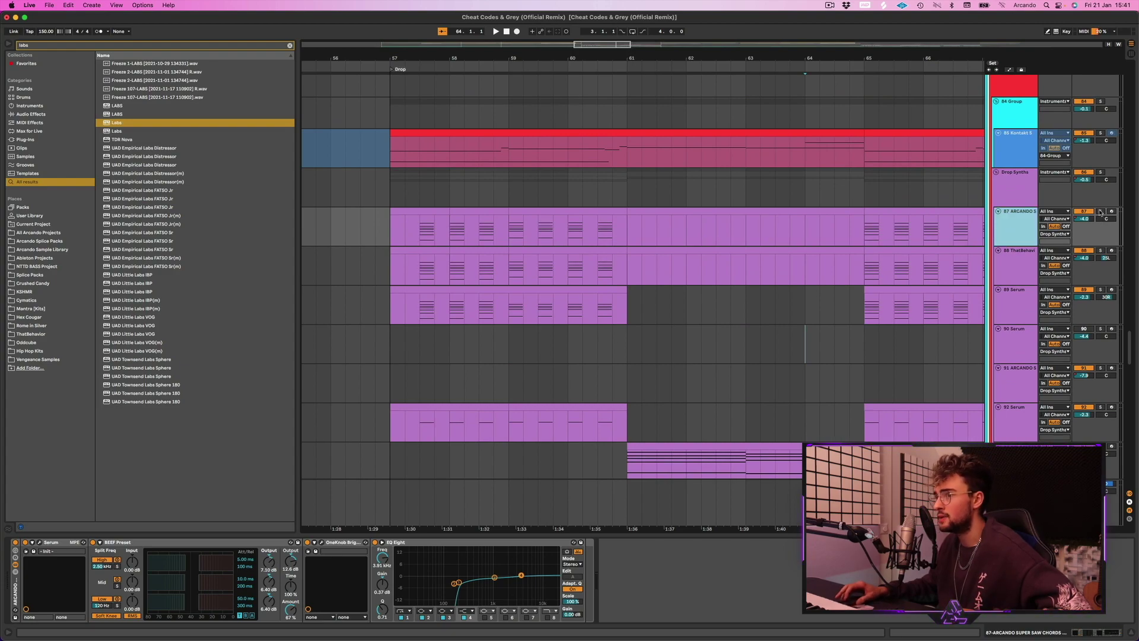
pyautogui.click(1100, 212)
pyautogui.hscroll(-4, 489, 284)
pyautogui.hscroll(2, 564, 290)
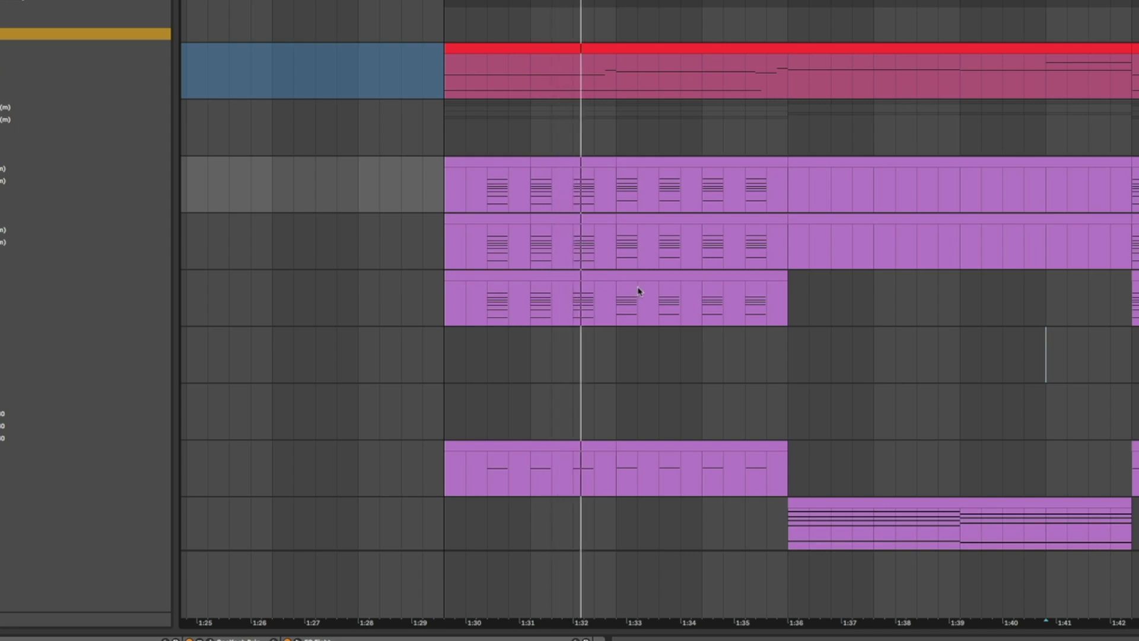
pyautogui.hscroll(3, 639, 290)
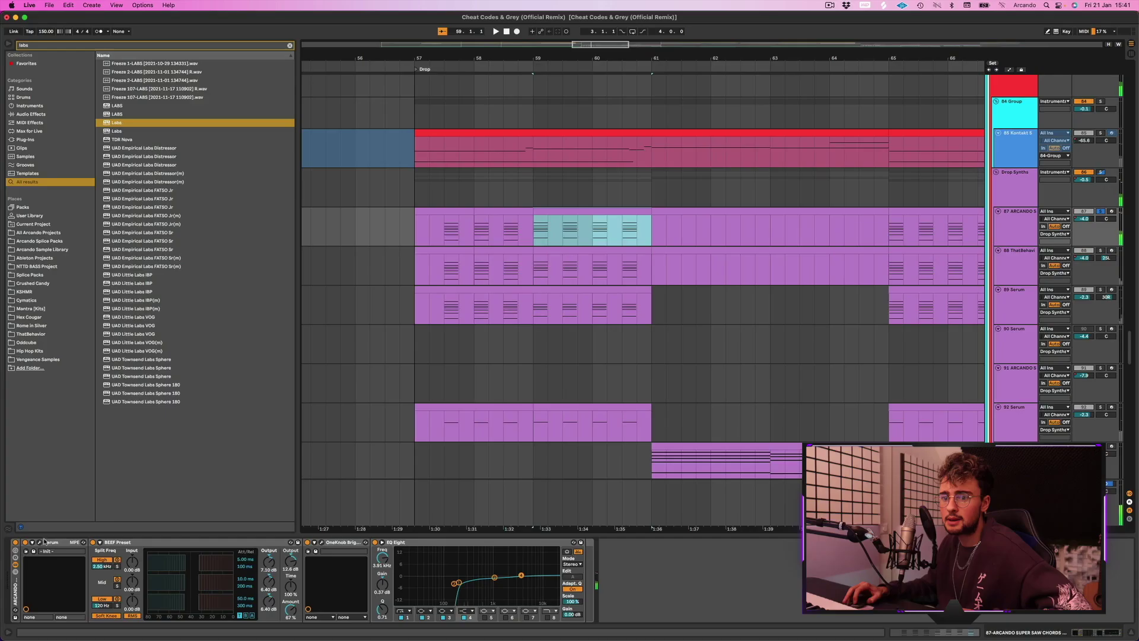
# - Inspect track 87's Serum patch, including its FX and OSC pages, and its OneKnob Brighter plugin, closing both windows
pyautogui.press('super+alt+p')
pyautogui.moveTo(901, 115); pyautogui.dragTo(799, 193)
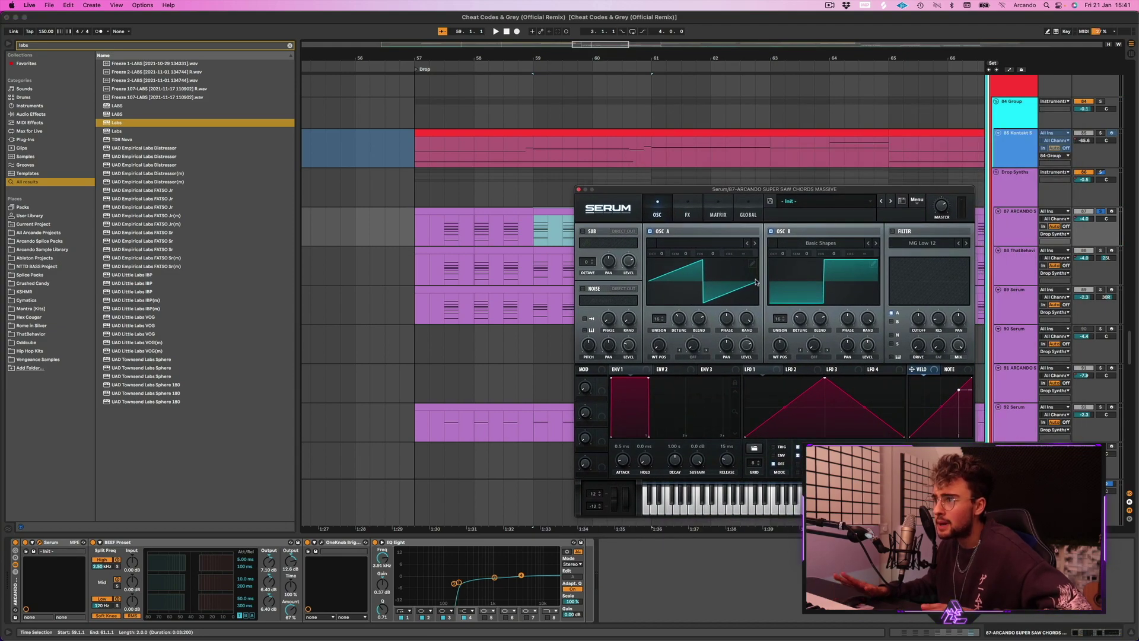
pyautogui.click(688, 206)
pyautogui.click(656, 211)
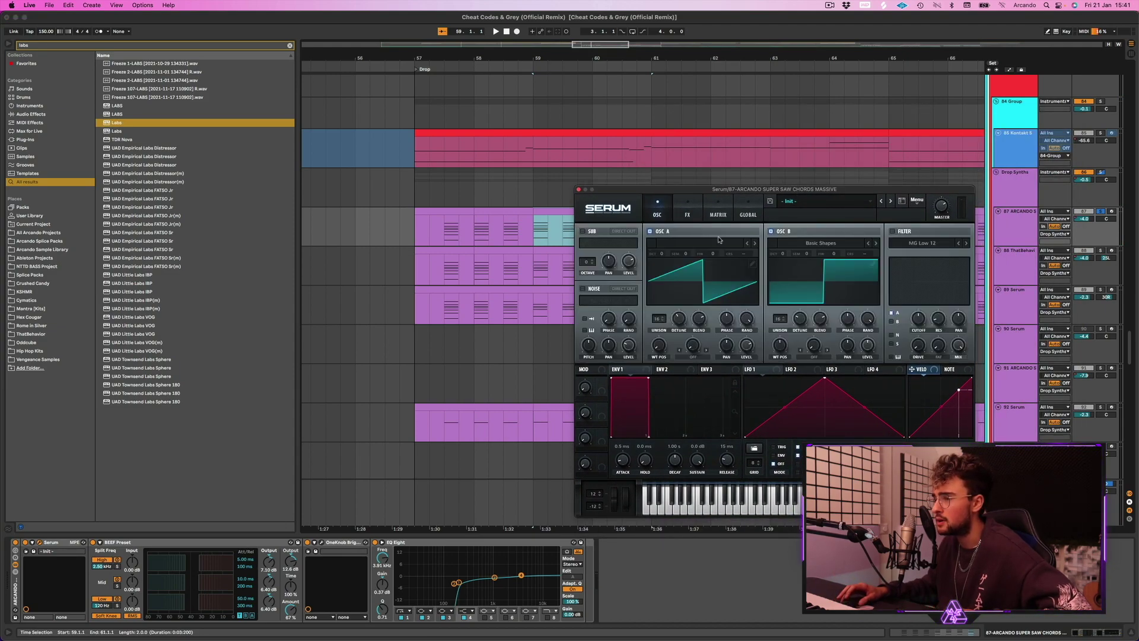
pyautogui.press('super+alt+p')
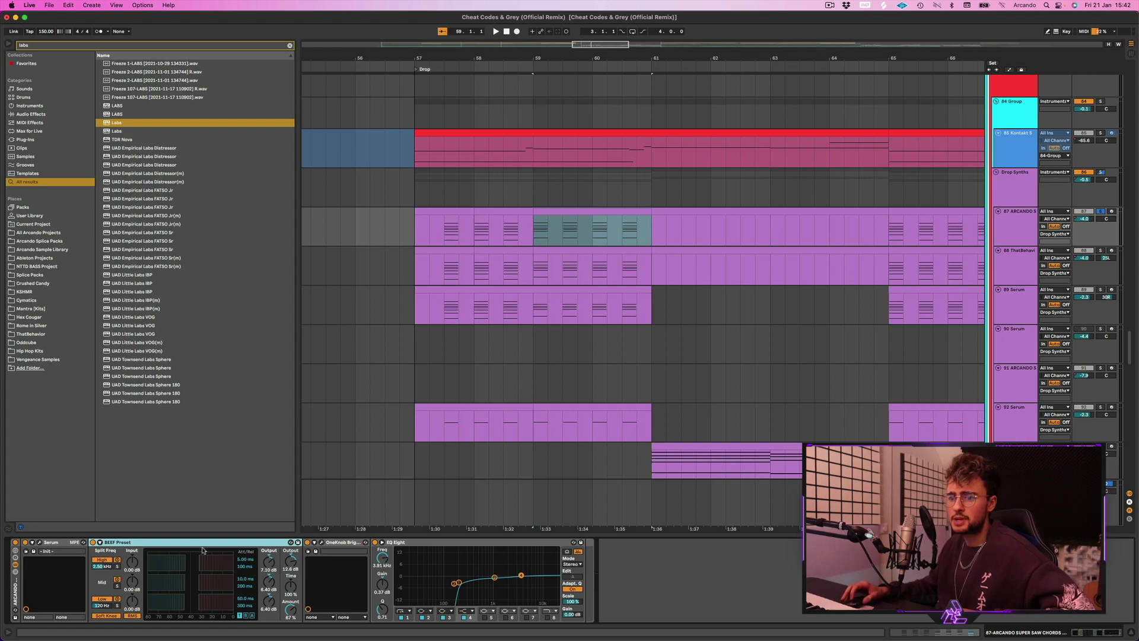
pyautogui.click(321, 542)
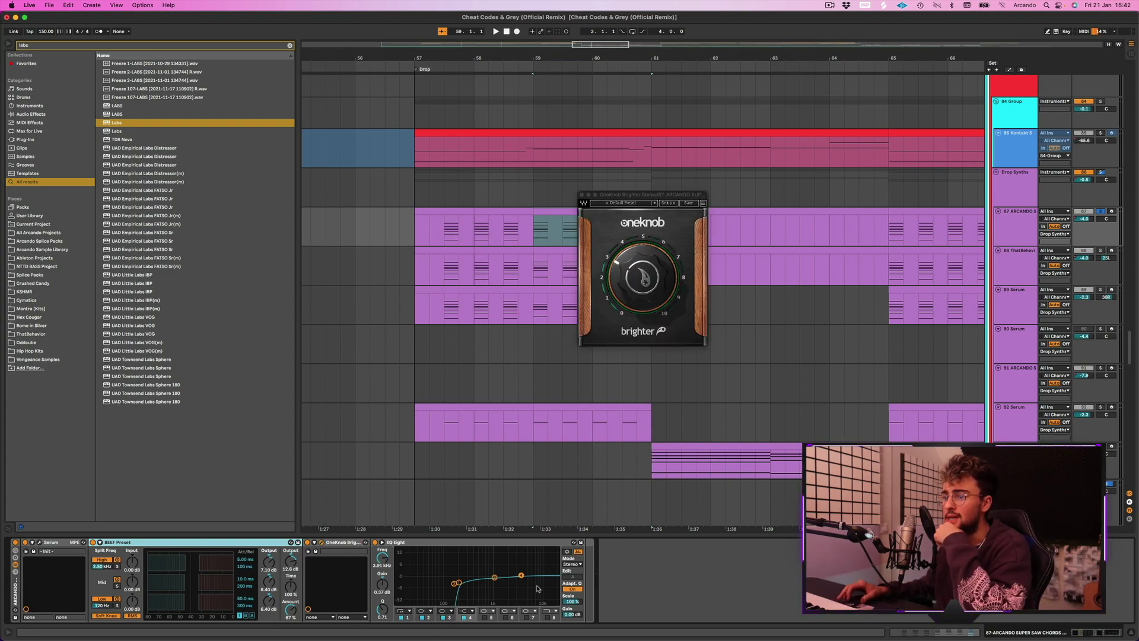
pyautogui.click(582, 194)
# - Solo the ThatBehavior Arpeggiator track 88, play it from the Drop, and view its Legend Arp pluck patch in Serum
pyautogui.click(1100, 251)
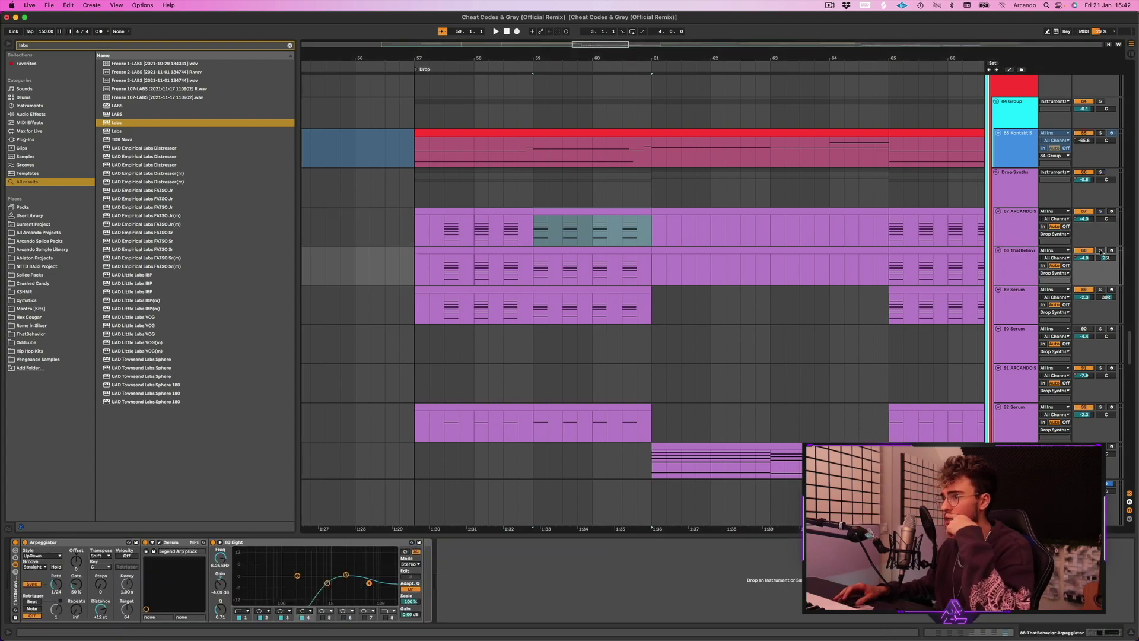
pyautogui.click(441, 71)
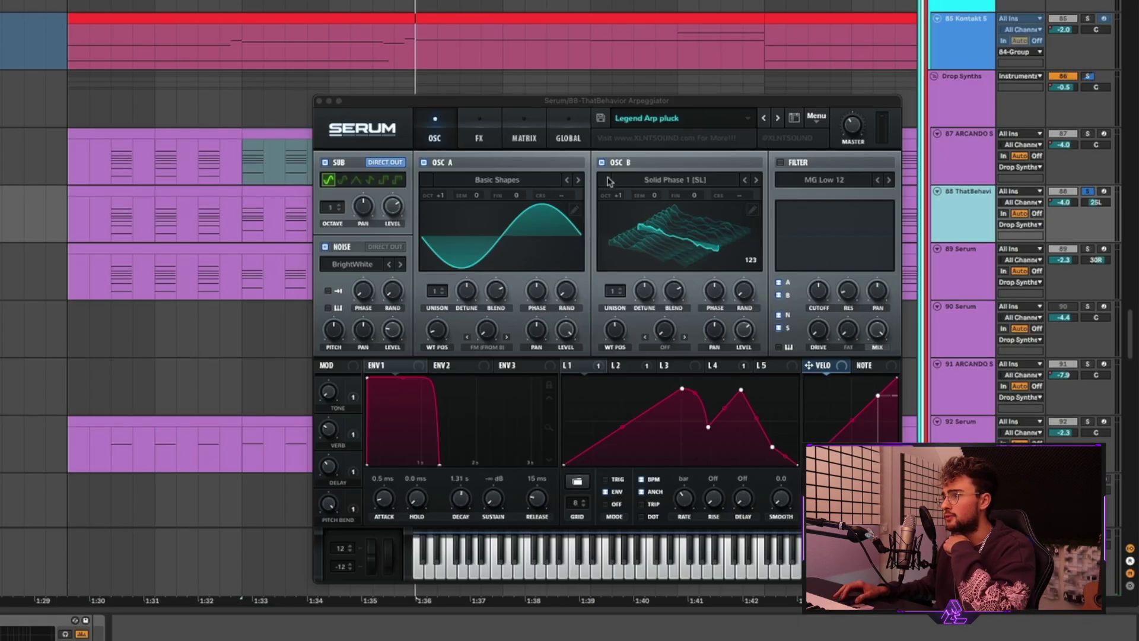
pyautogui.click(319, 102)
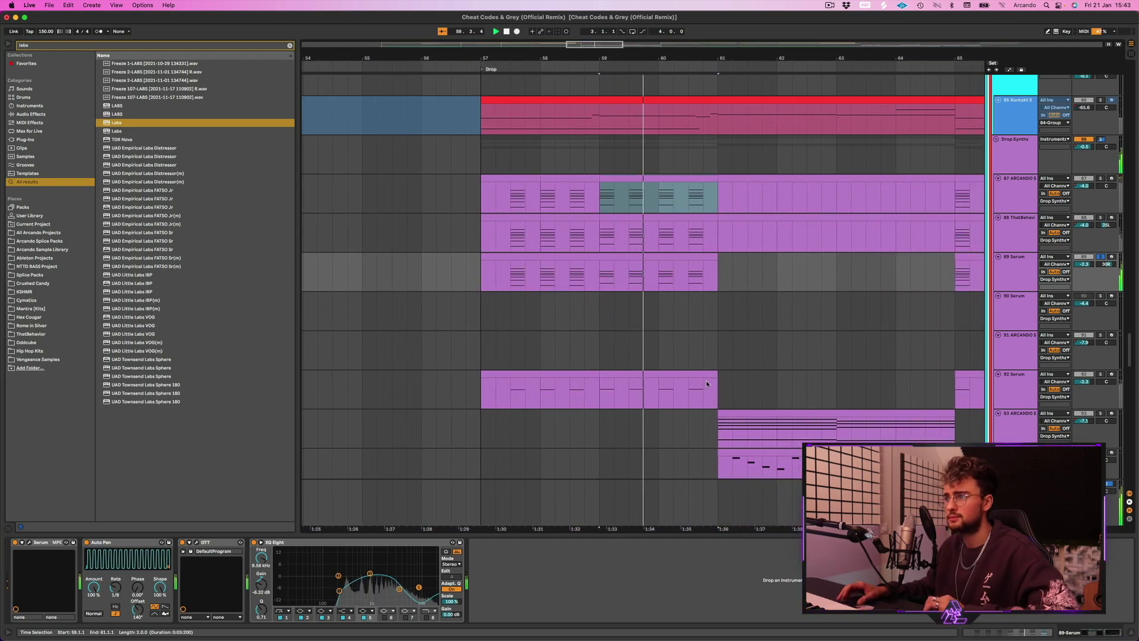
# - Show the Billie Remix Drop Saw (GATE ME) patch in Serum on the soloed track 89, and close its window
pyautogui.click(30, 543)
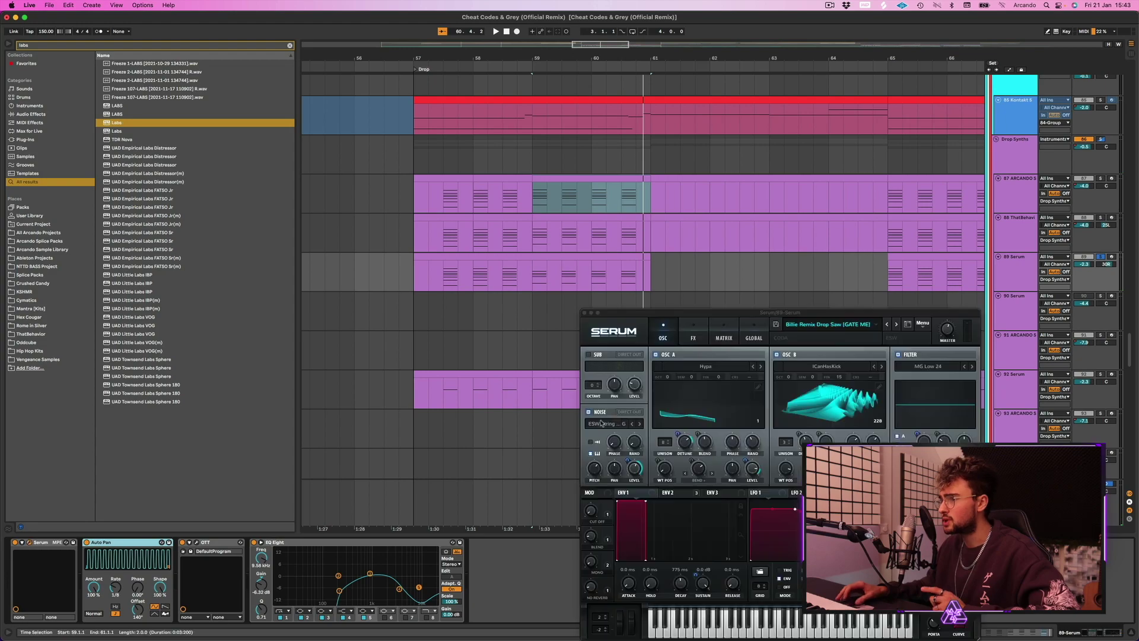
pyautogui.scroll(-3, 575, 311)
pyautogui.click(575, 311)
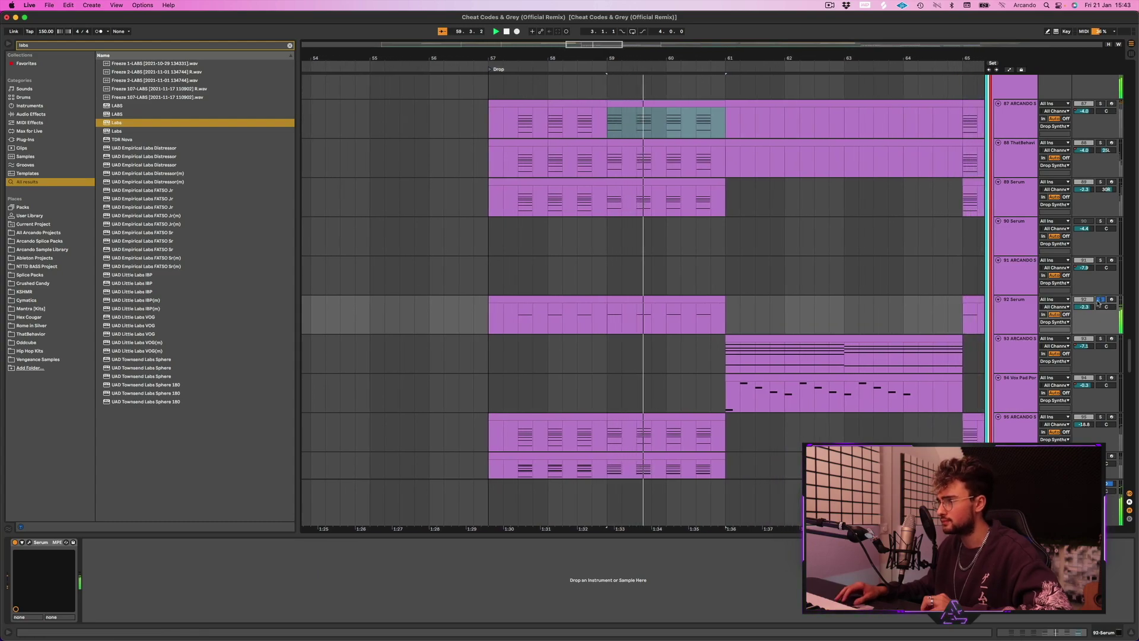
# - Solo the super saw chords track 95 and examine its EQ Eight, BEEF Preset and OneKnob Brighter devices
pyautogui.scroll(-5, 757, 295)
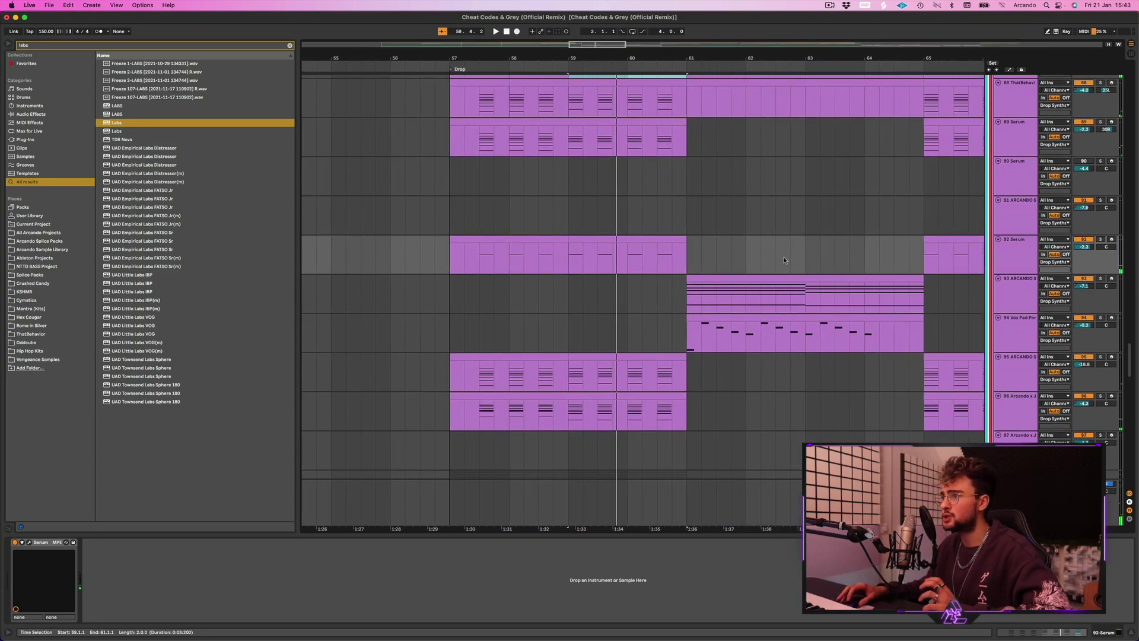
pyautogui.click(1014, 292)
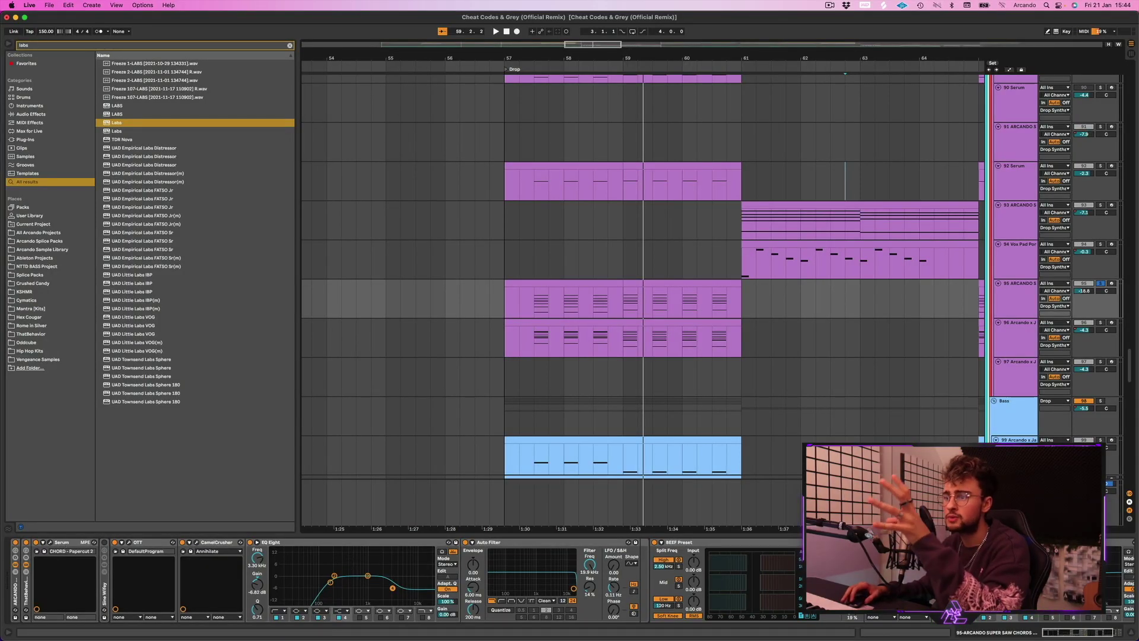
pyautogui.hscroll(5, 409, 549)
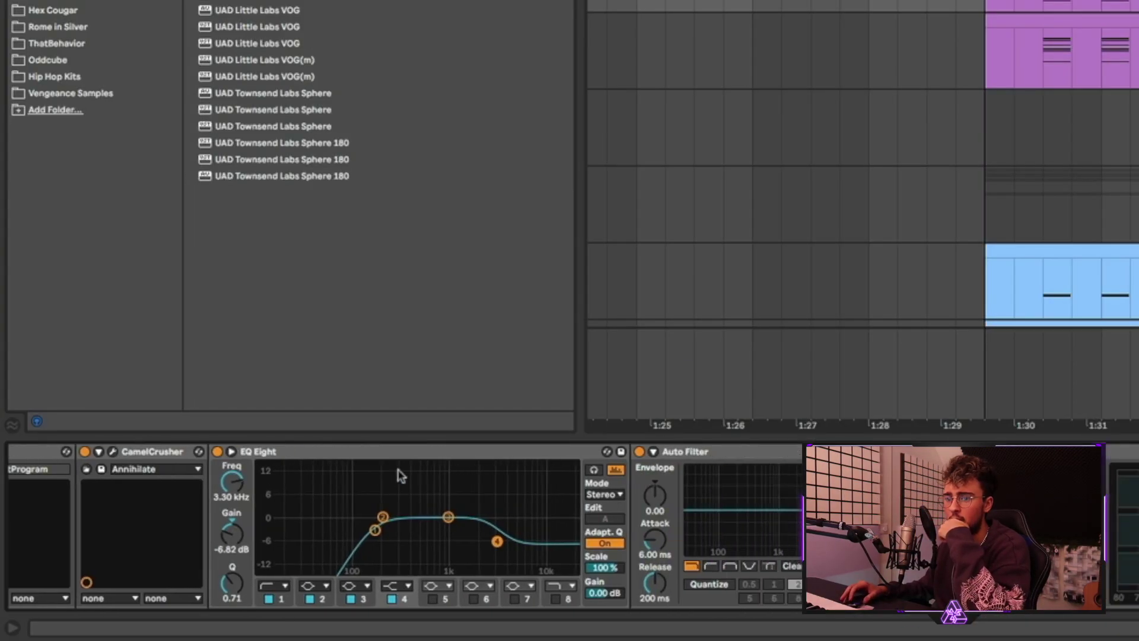
pyautogui.click(328, 473)
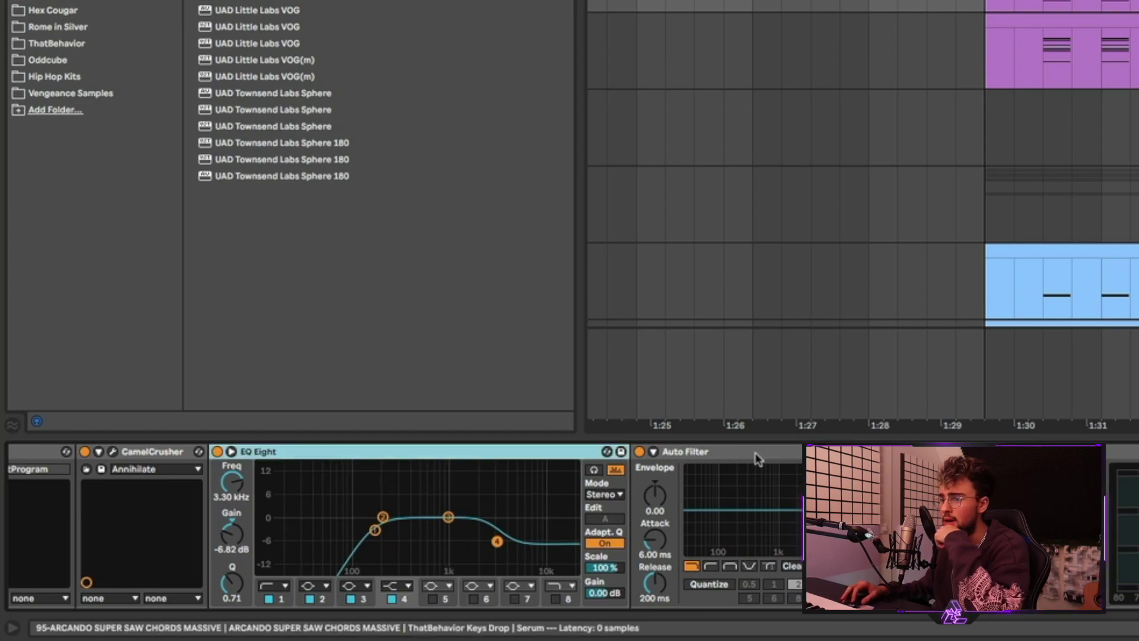
pyautogui.click(946, 453)
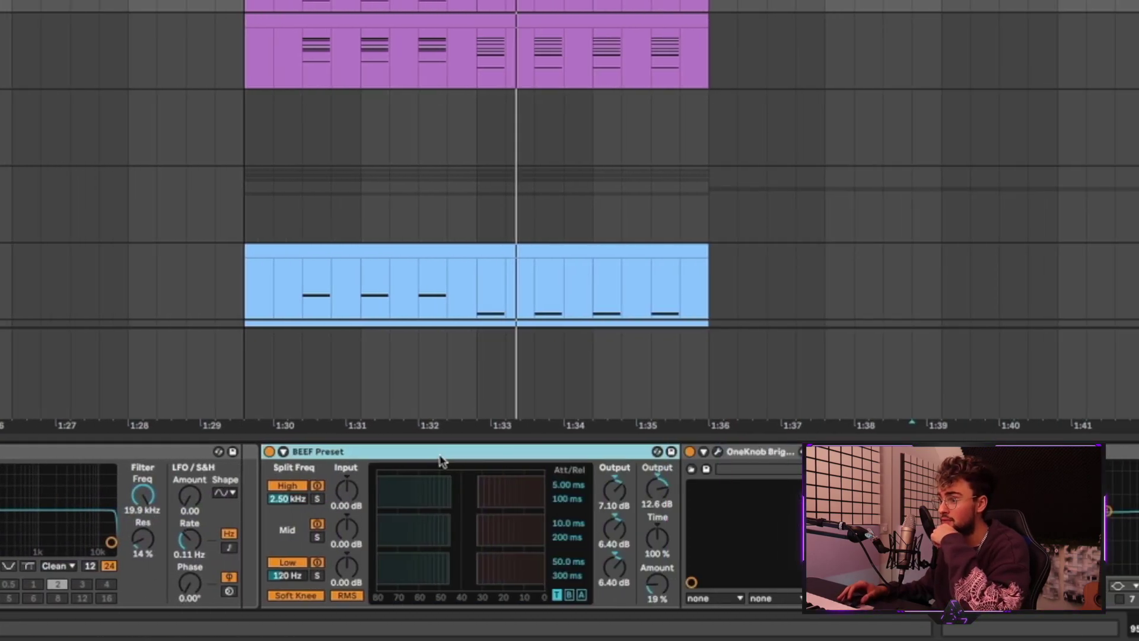
pyautogui.click(754, 481)
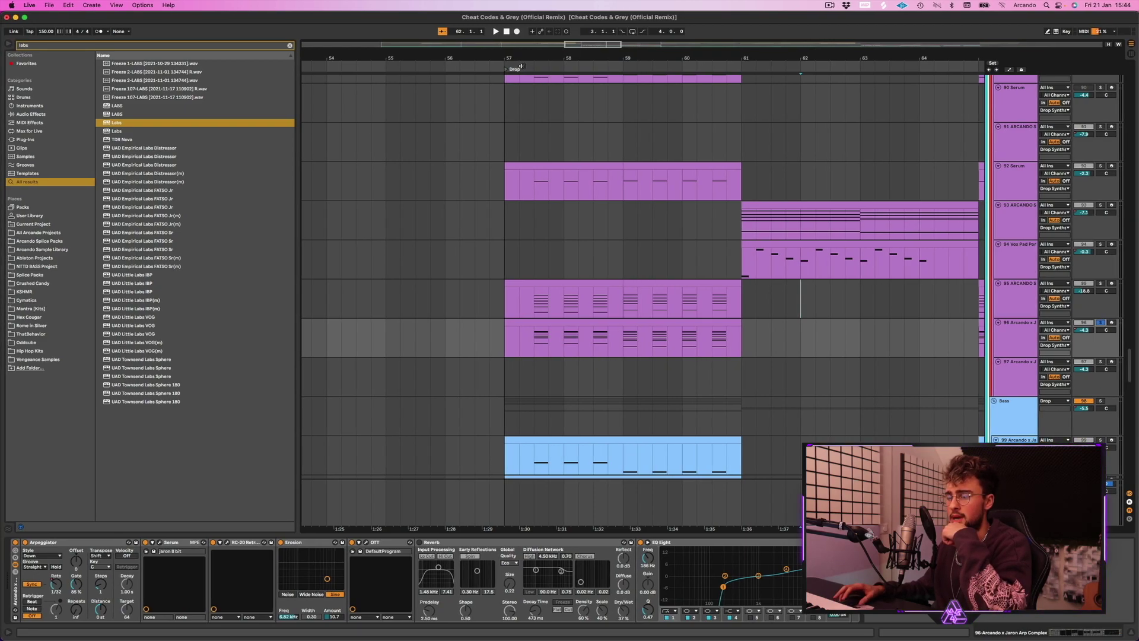
# - Play the soloed Arp Complex track 96 from the Drop and go through its Serum, RC-20, Erosion and Arpeggiator devices
pyautogui.click(515, 69)
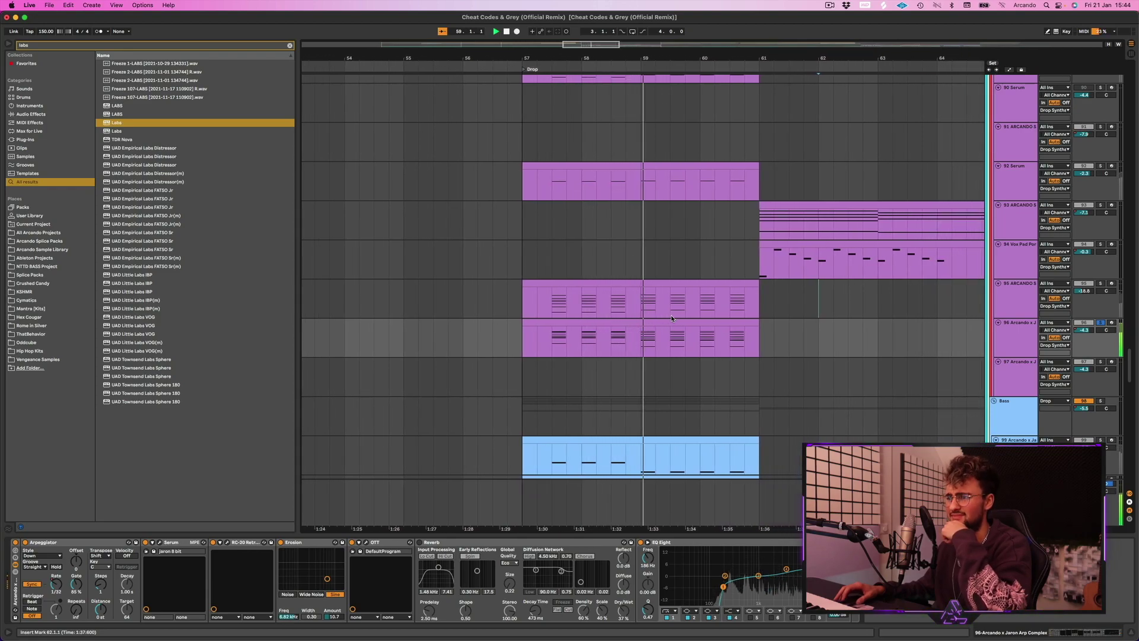
pyautogui.click(999, 356)
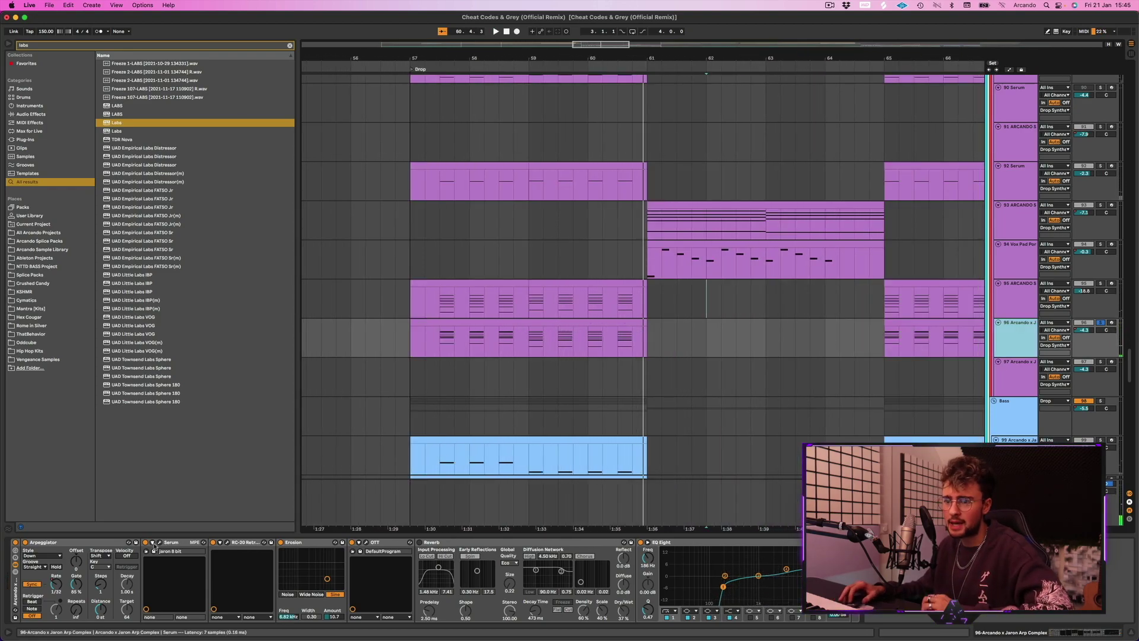
pyautogui.click(179, 543)
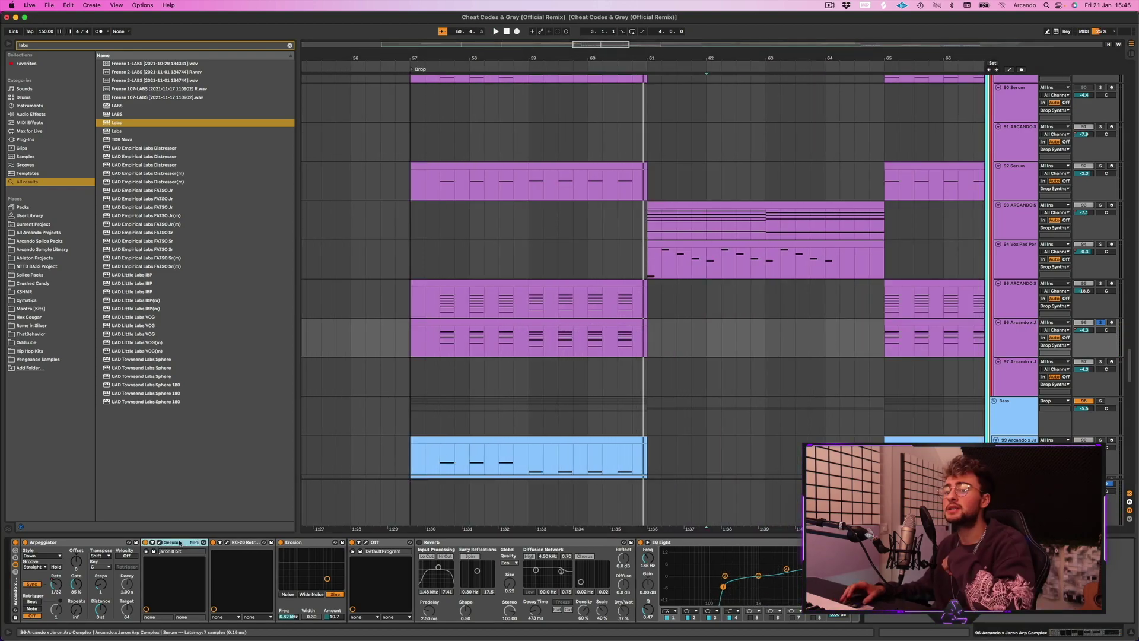
pyautogui.click(228, 543)
pyautogui.click(228, 543)
pyautogui.click(294, 543)
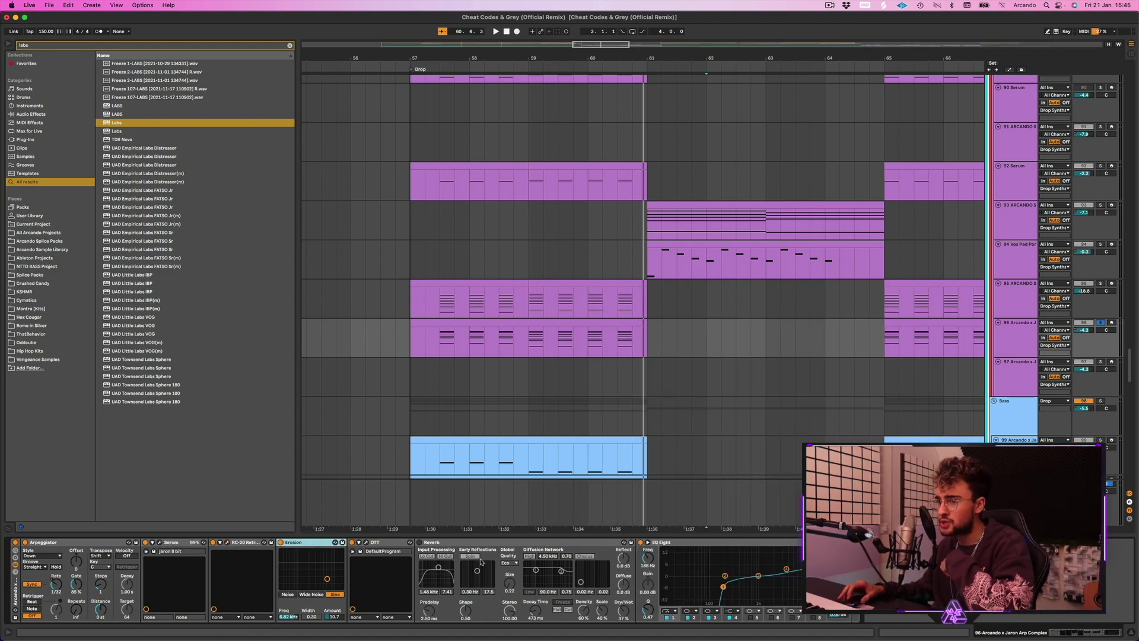
pyautogui.click(64, 544)
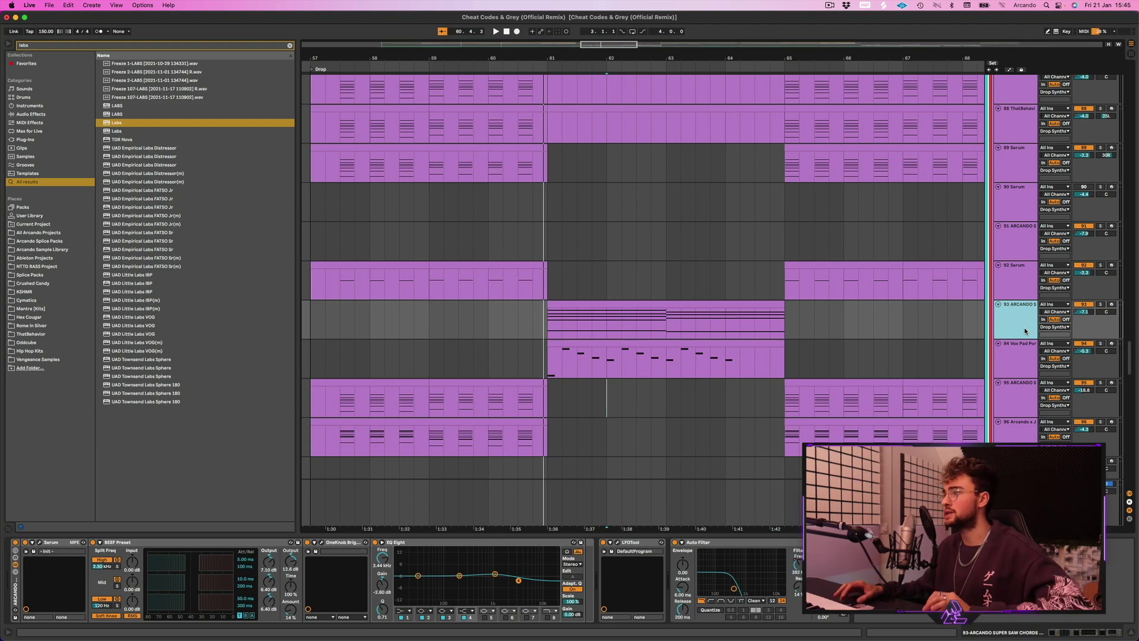
# - Solo the super saw chords track 93, play it from bar 61, and show its device chain
pyautogui.click(1101, 304)
pyautogui.press('space')
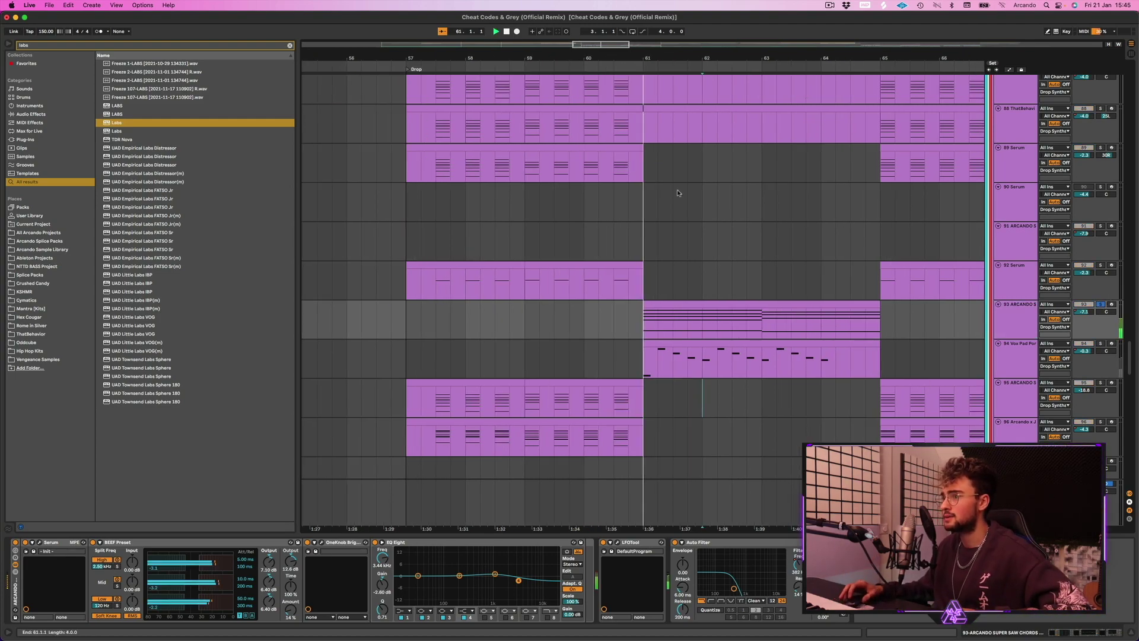
pyautogui.click(1013, 327)
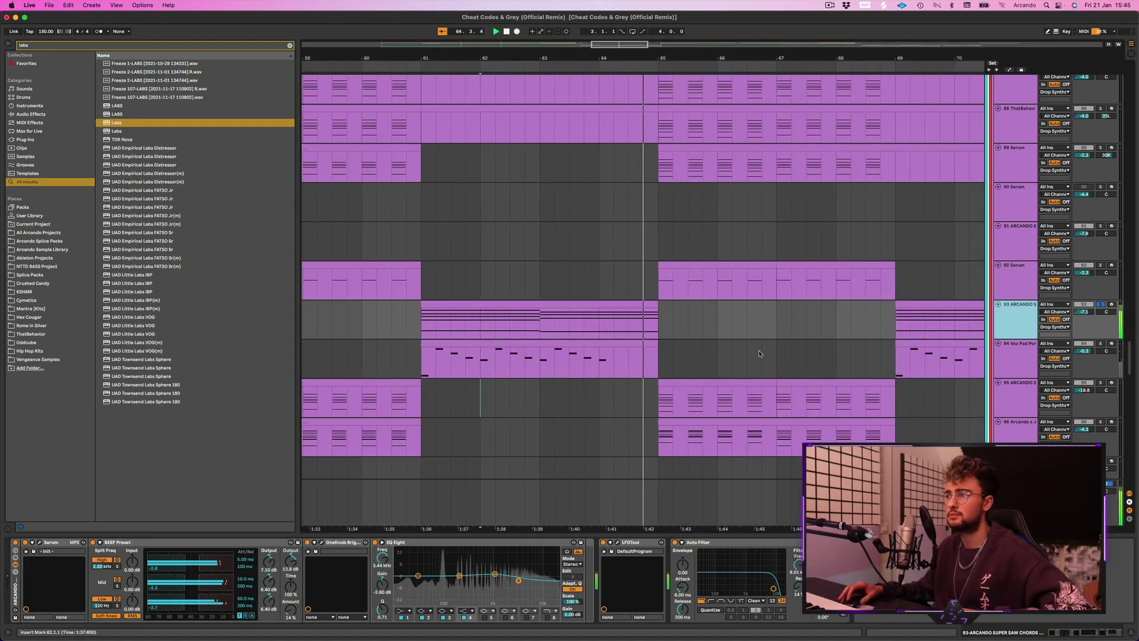
# - Solo the Vox Pad Porter Style track 94, play it from bar 61, and show its device chain
pyautogui.click(1102, 343)
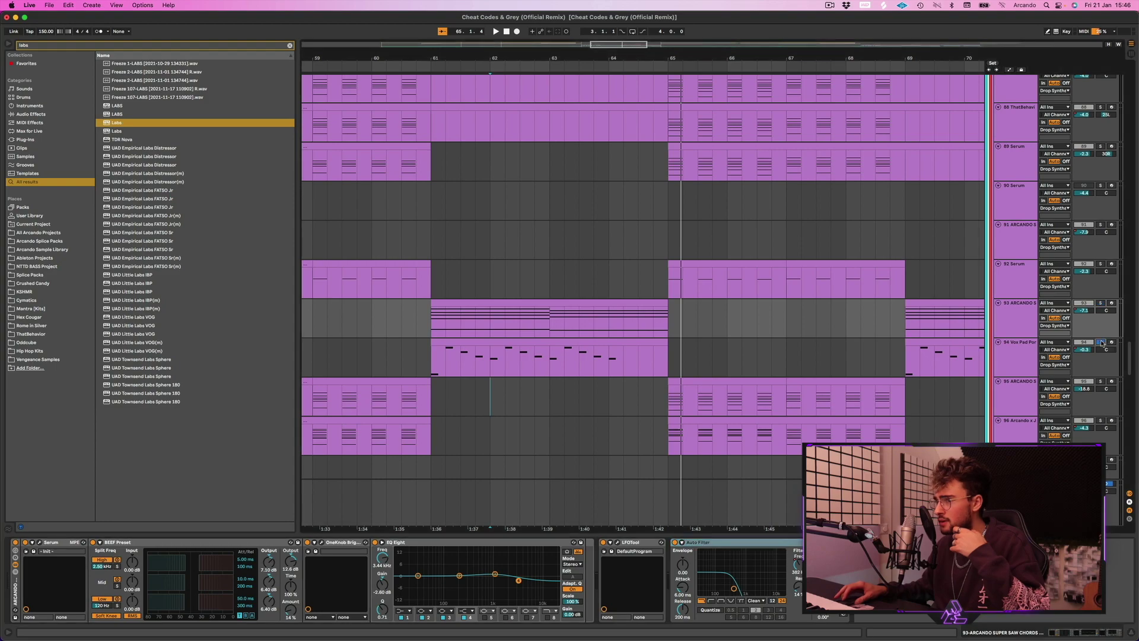
pyautogui.click(423, 67)
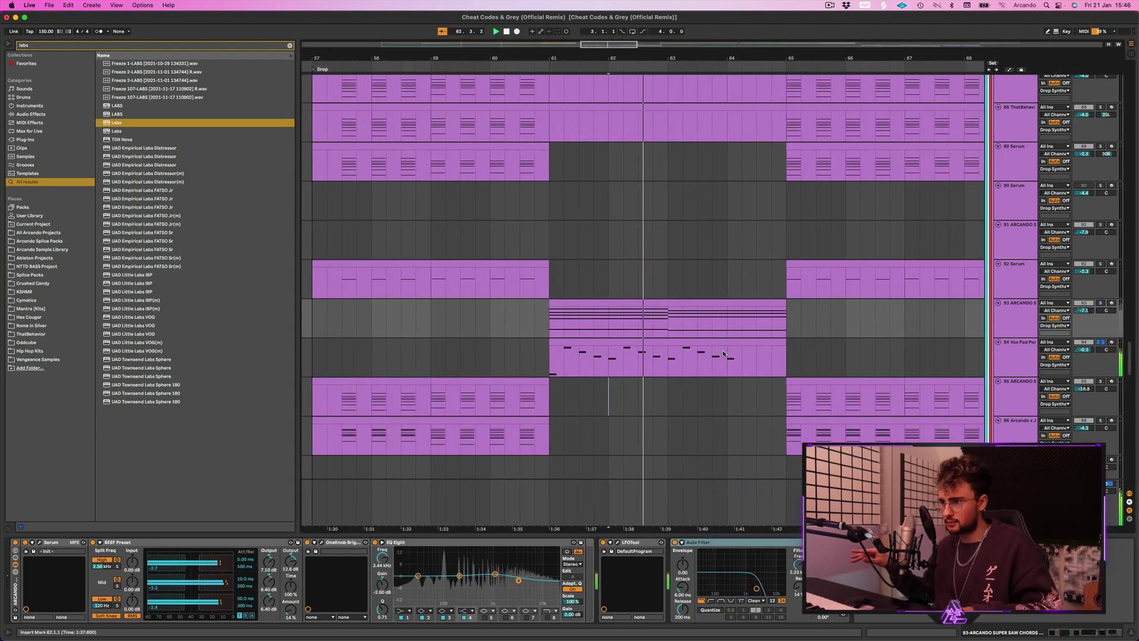
pyautogui.click(1008, 361)
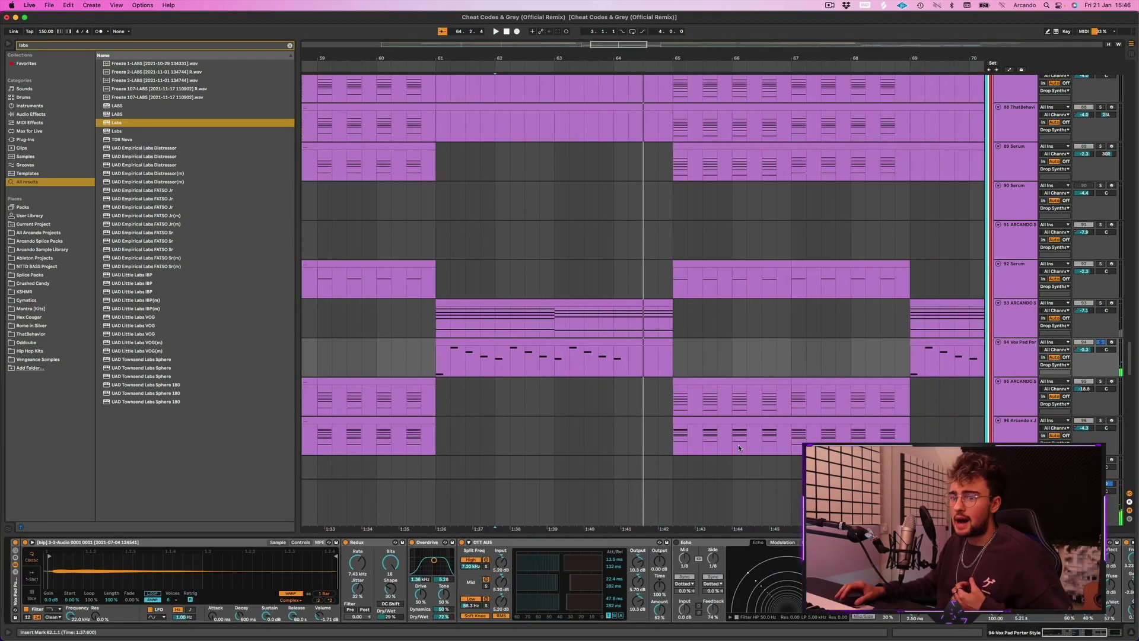
# - Go through the Redux, Overdrive, OTT, Echo, Reverb and EQ Eight devices on the Vox Pad Porter Style track 94
pyautogui.hscroll(5, 684, 564)
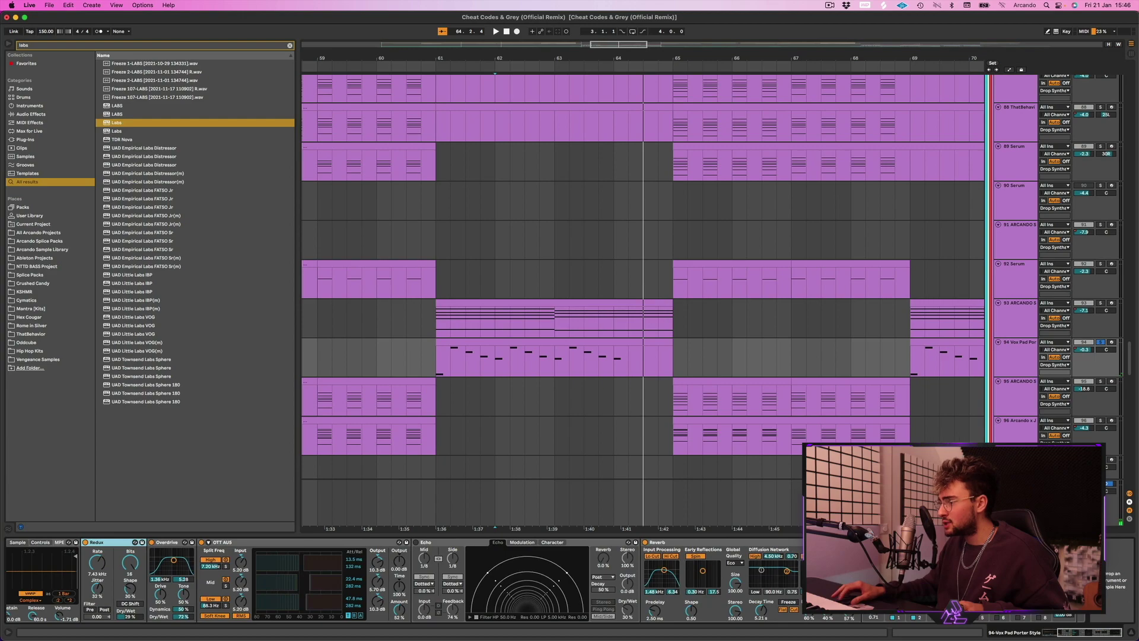
pyautogui.hscroll(-5, 388, 569)
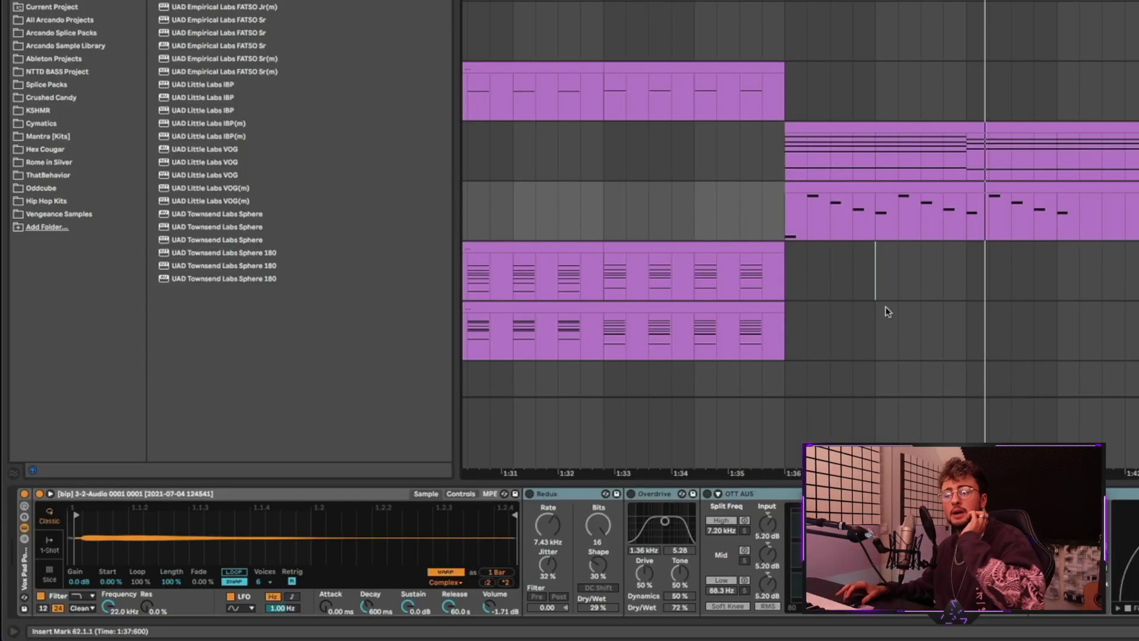
pyautogui.scroll(-5, 256, 497)
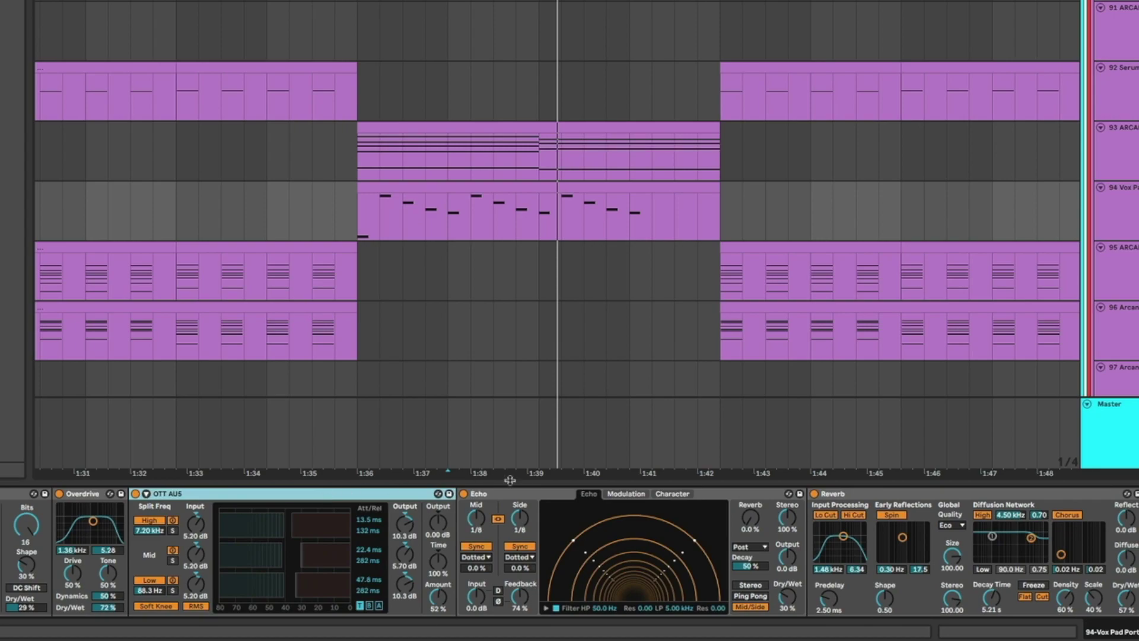
pyautogui.scroll(-5, 505, 493)
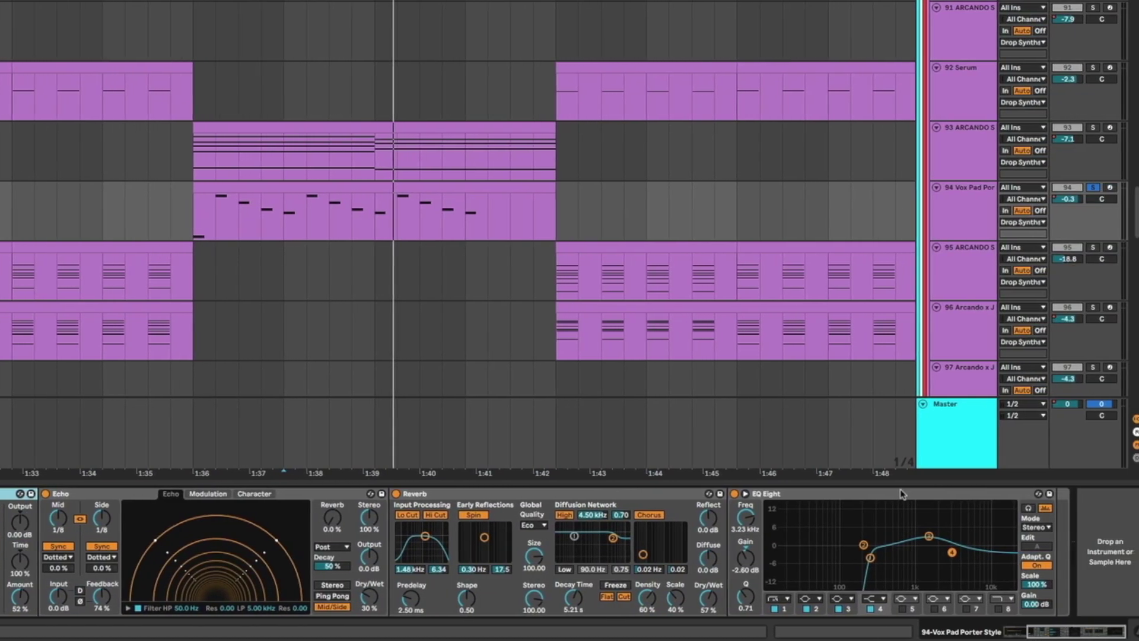
pyautogui.click(902, 494)
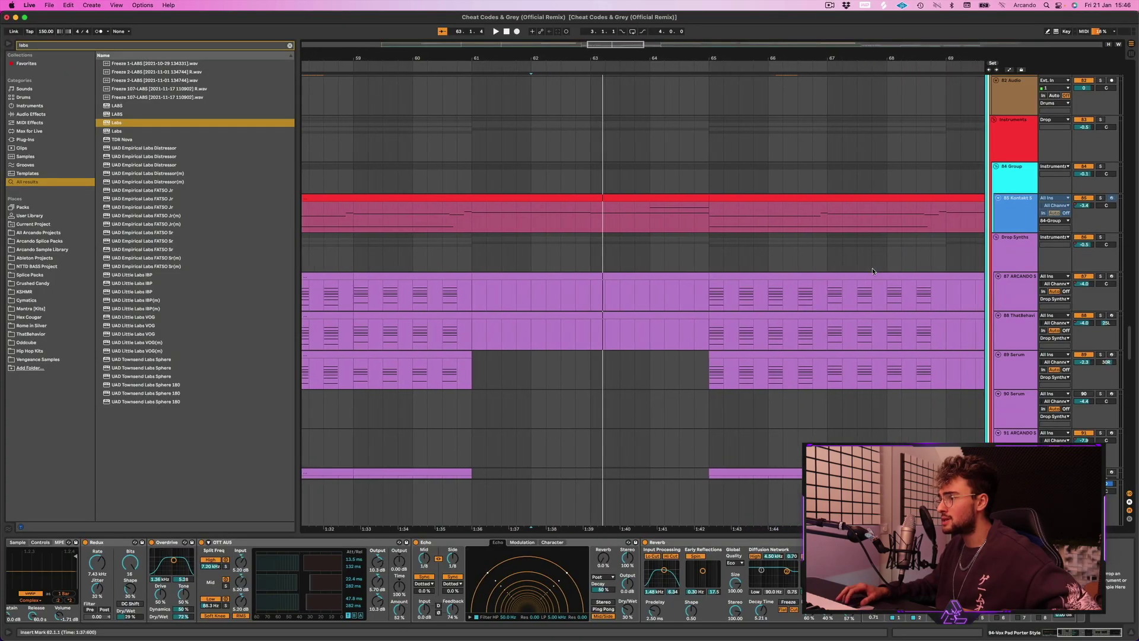
# - Solo the Bass group and play all of its layers together from the start of the Drop
pyautogui.scroll(-10, 872, 269)
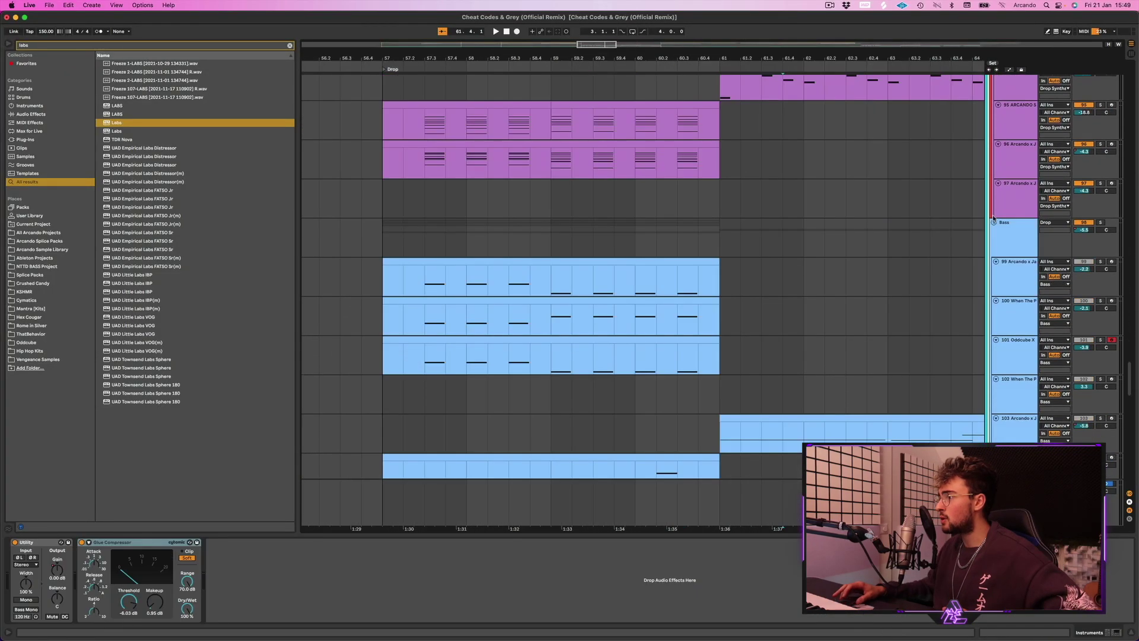
pyautogui.click(998, 228)
pyautogui.click(1002, 290)
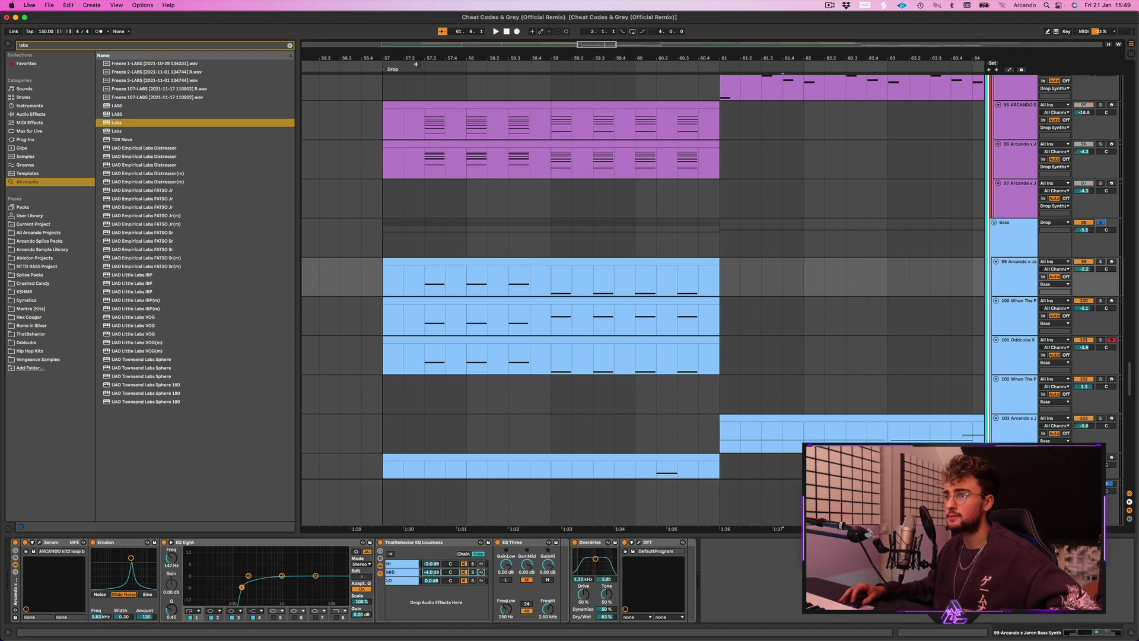
pyautogui.hscroll(-10, 614, 222)
pyautogui.scroll(-1, 614, 222)
pyautogui.press('space')
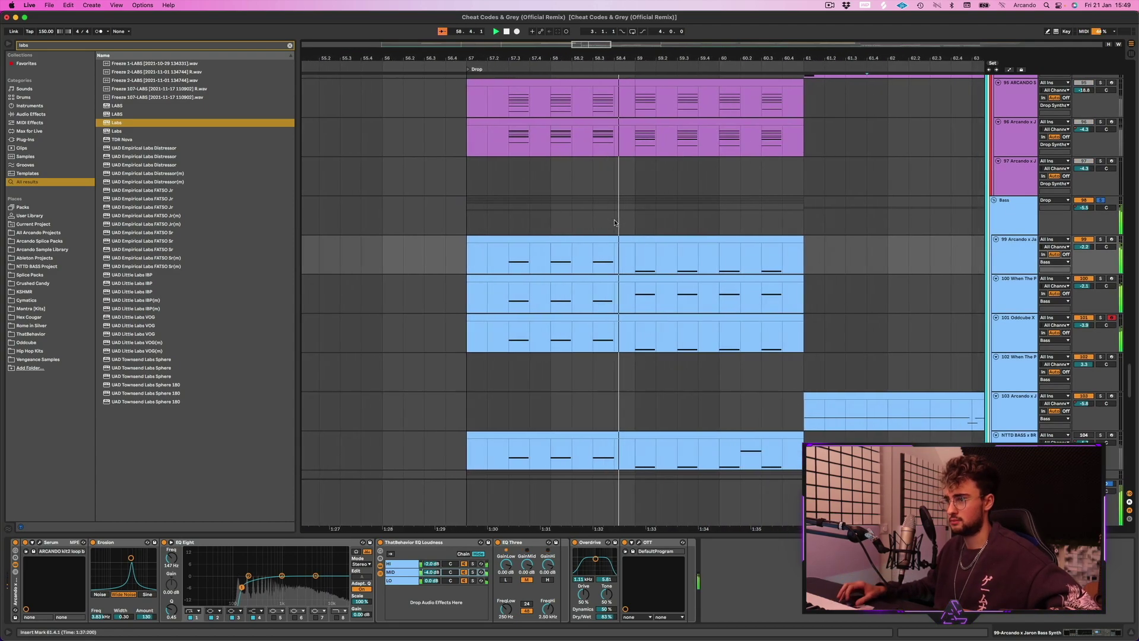
pyautogui.scroll(-2, 629, 244)
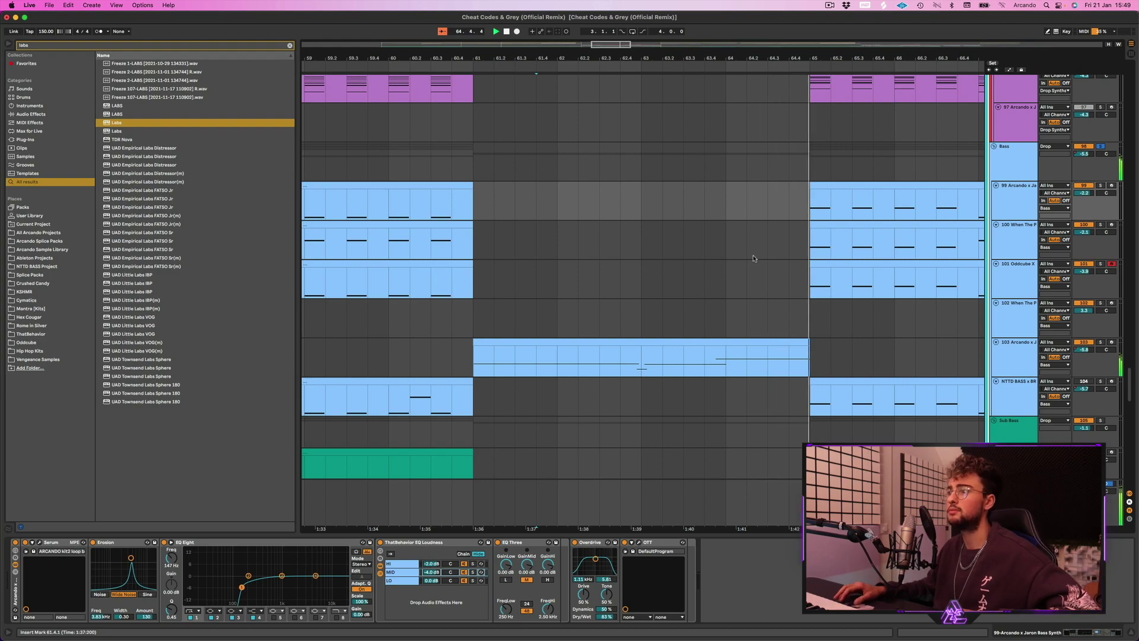
# - Solo the bass synth track 99 and examine its Serum patch and Erosion device
pyautogui.hscroll(-5, 775, 259)
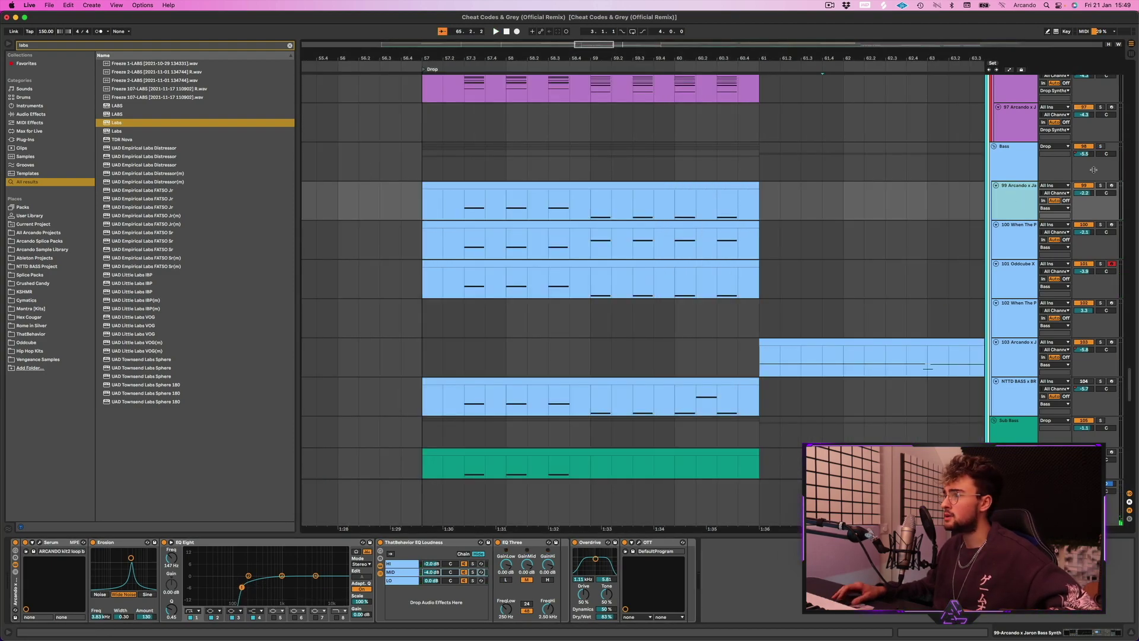
pyautogui.click(39, 543)
pyautogui.moveTo(834, 303); pyautogui.dragTo(923, 270)
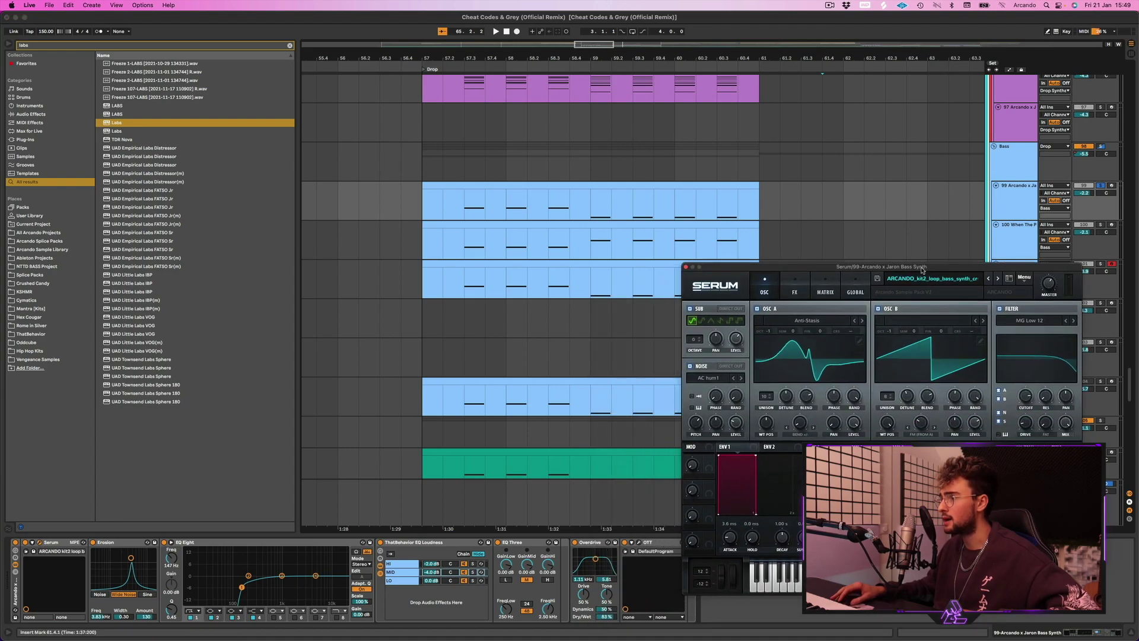
pyautogui.click(118, 543)
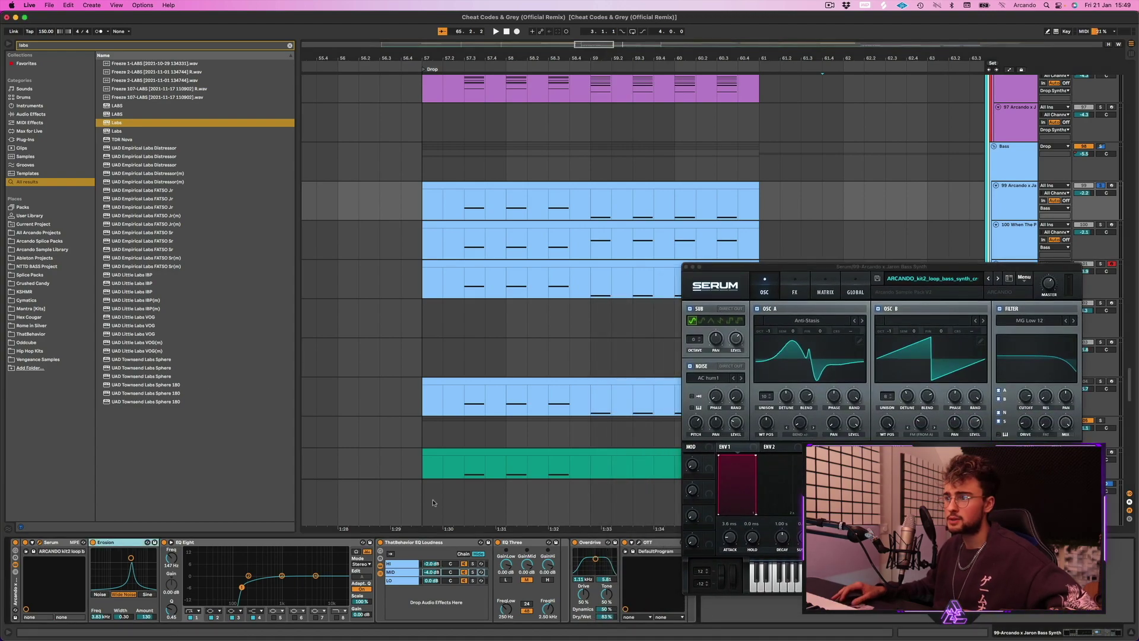
pyautogui.click(687, 268)
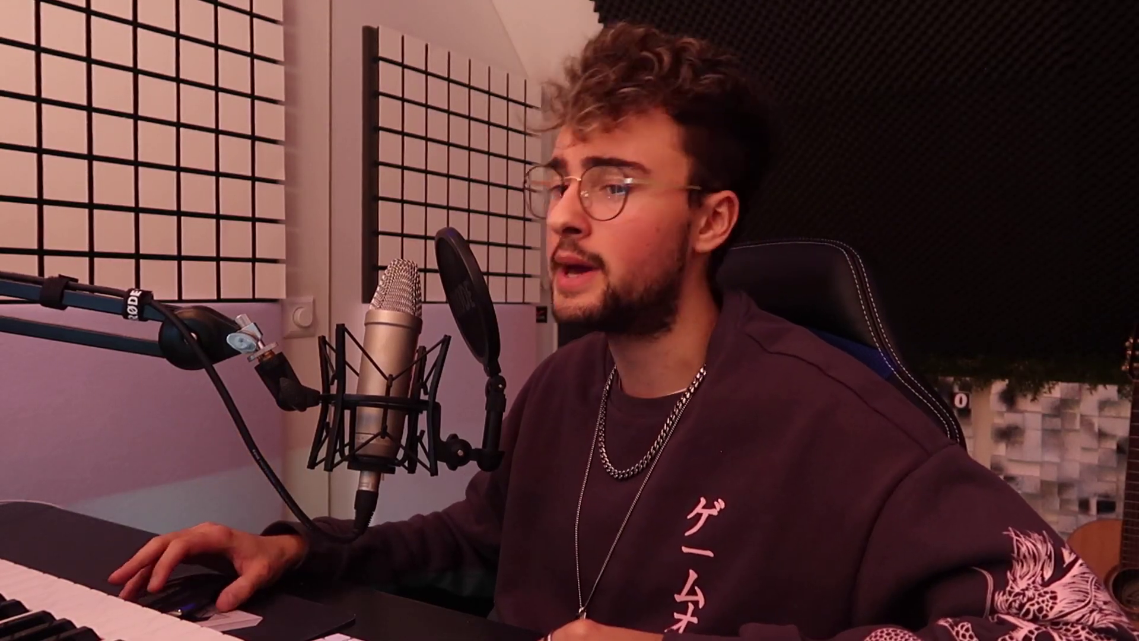
# - Examine the EQ Eight, EQ Loudness rack, Overdrive and OTT devices on bass synth track 99
pyautogui.click(487, 518)
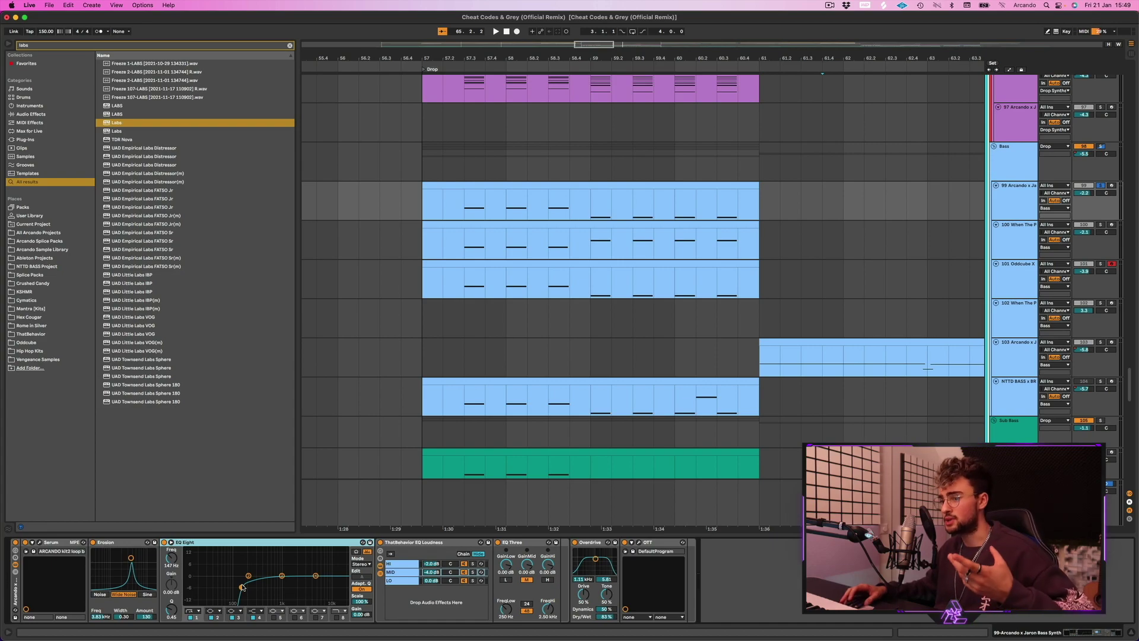
pyautogui.click(435, 592)
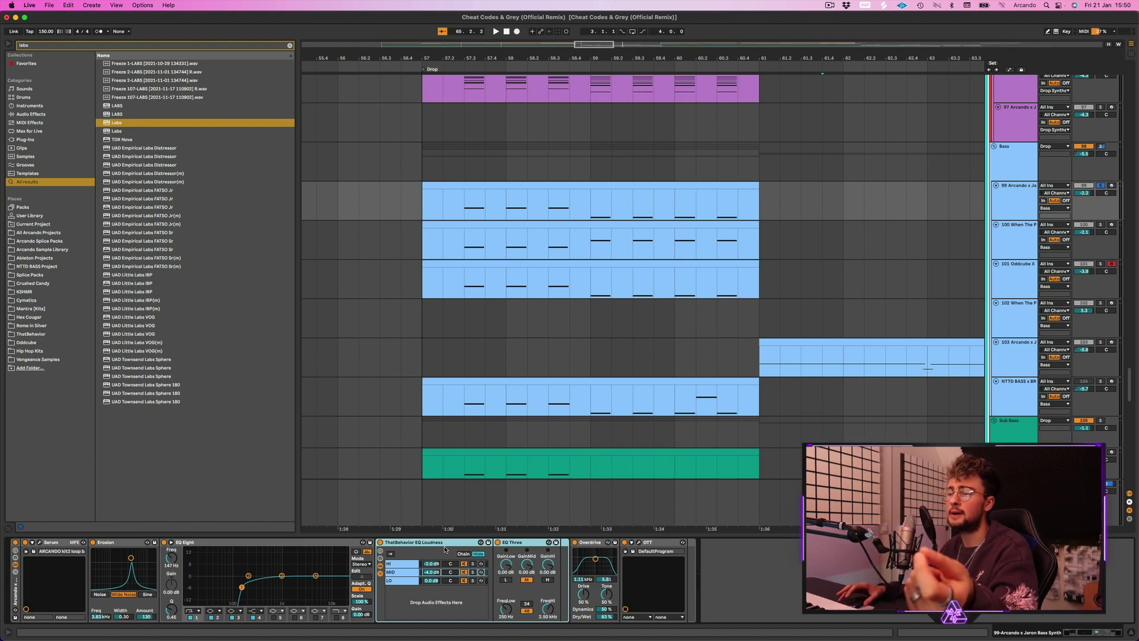
pyautogui.click(632, 580)
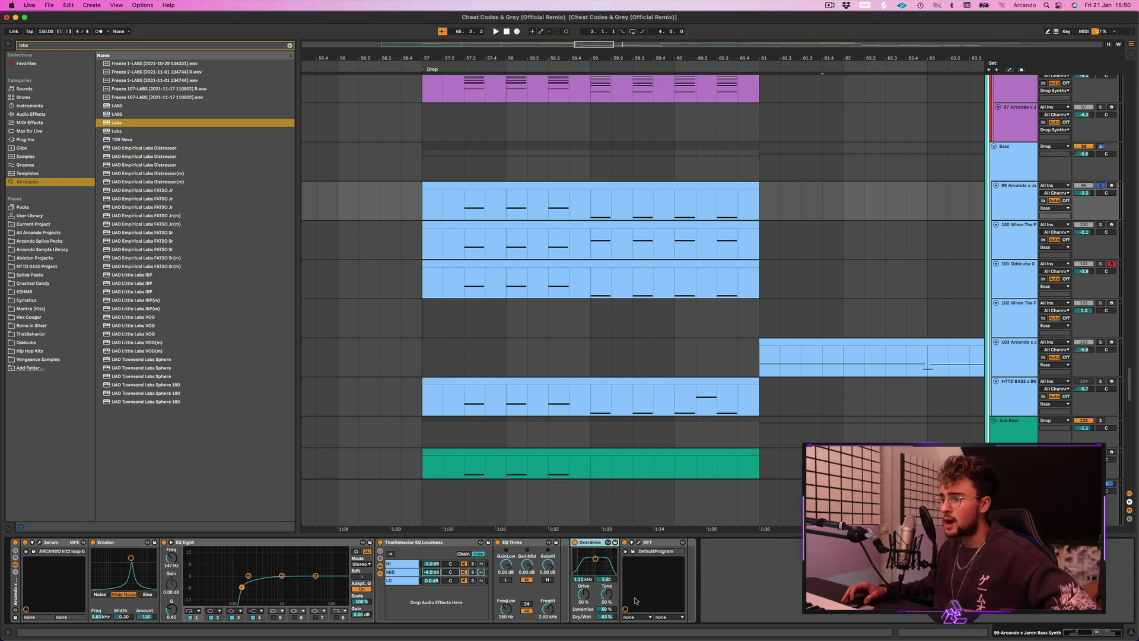
pyautogui.click(639, 544)
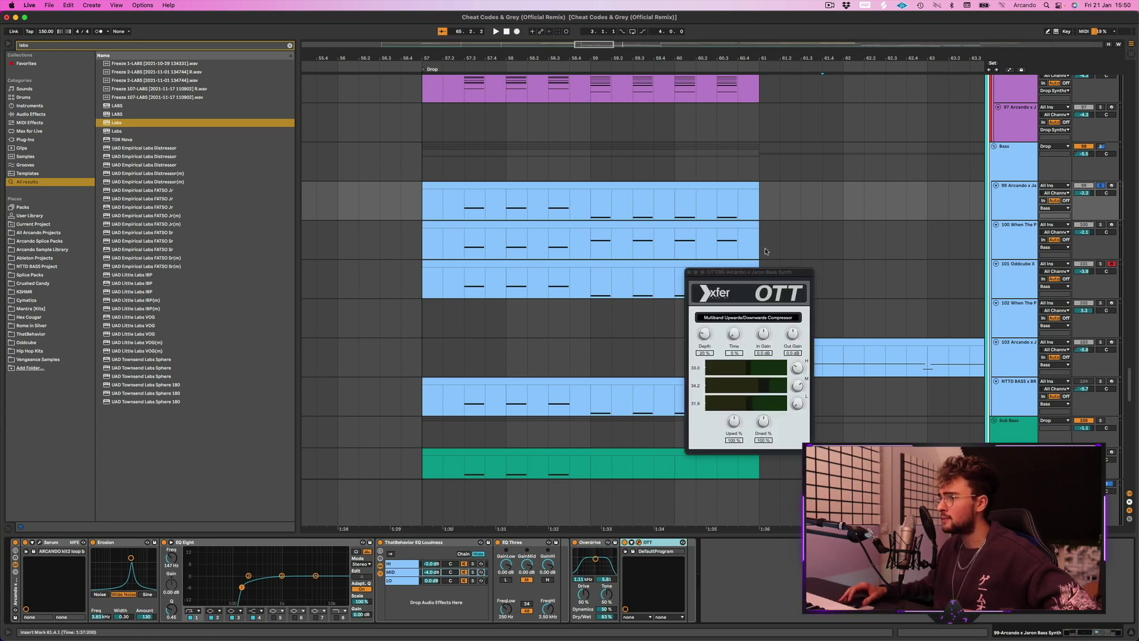
pyautogui.click(689, 273)
# - Solo the When The Party's Over bass track 100 and play it from the start of the Drop
pyautogui.click(1086, 227)
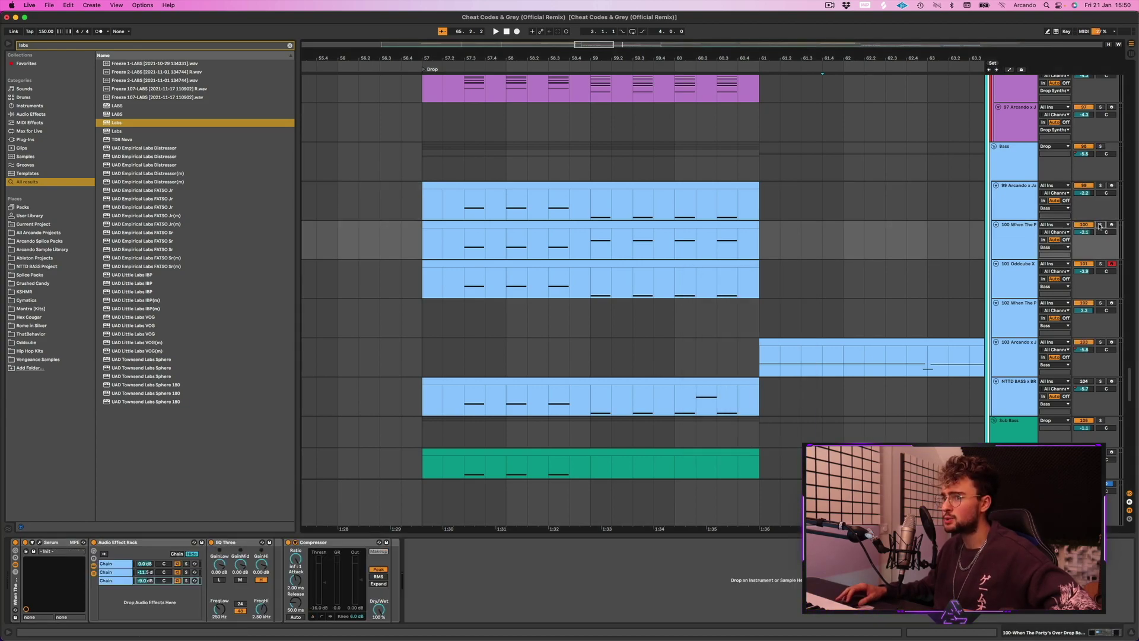
pyautogui.click(1100, 226)
pyautogui.hscroll(3, 629, 226)
pyautogui.moveTo(419, 61); pyautogui.dragTo(412, 64)
pyautogui.press('space')
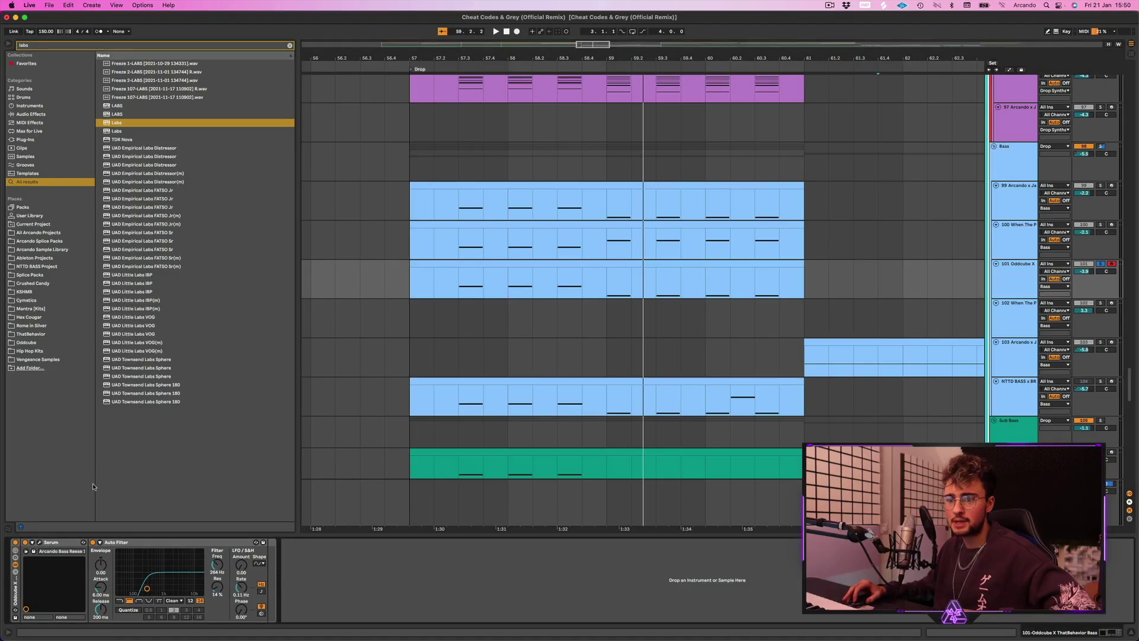
# - Examine the oscillators of the Arcando Bass Reese 1 Serum patch on bass track 101
pyautogui.press('super+alt+p')
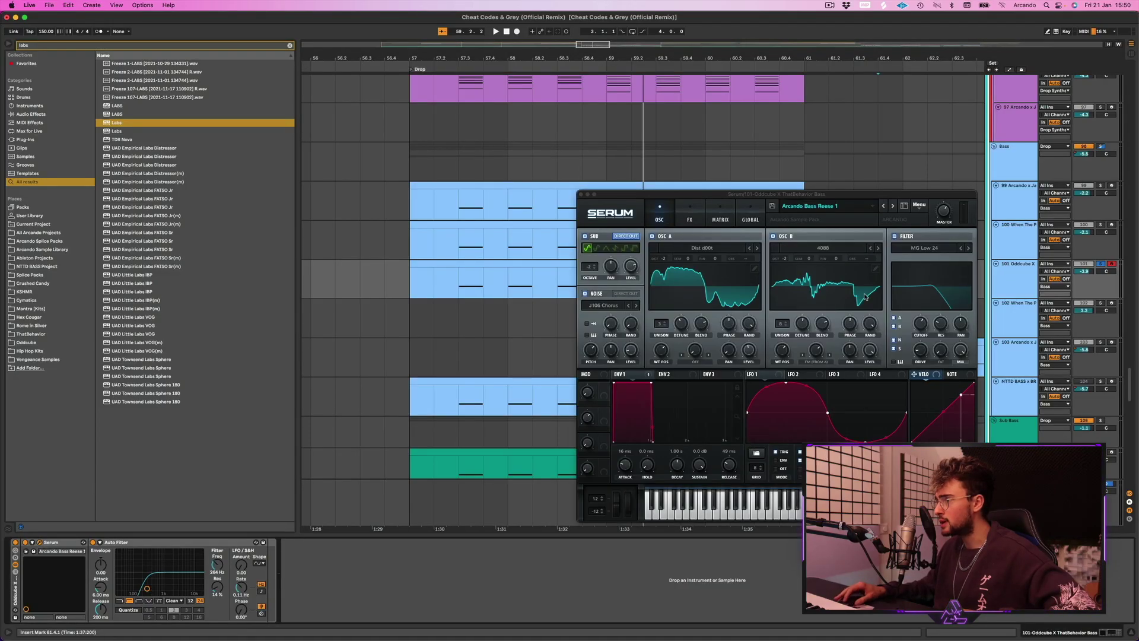
pyautogui.moveTo(814, 195); pyautogui.dragTo(840, 199)
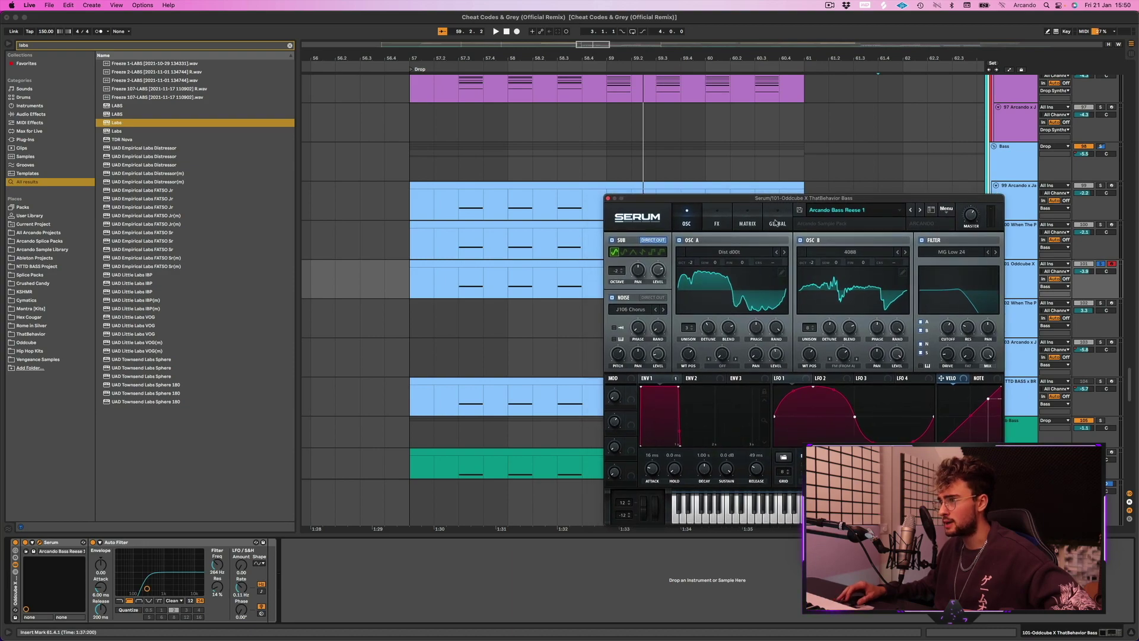
pyautogui.click(607, 199)
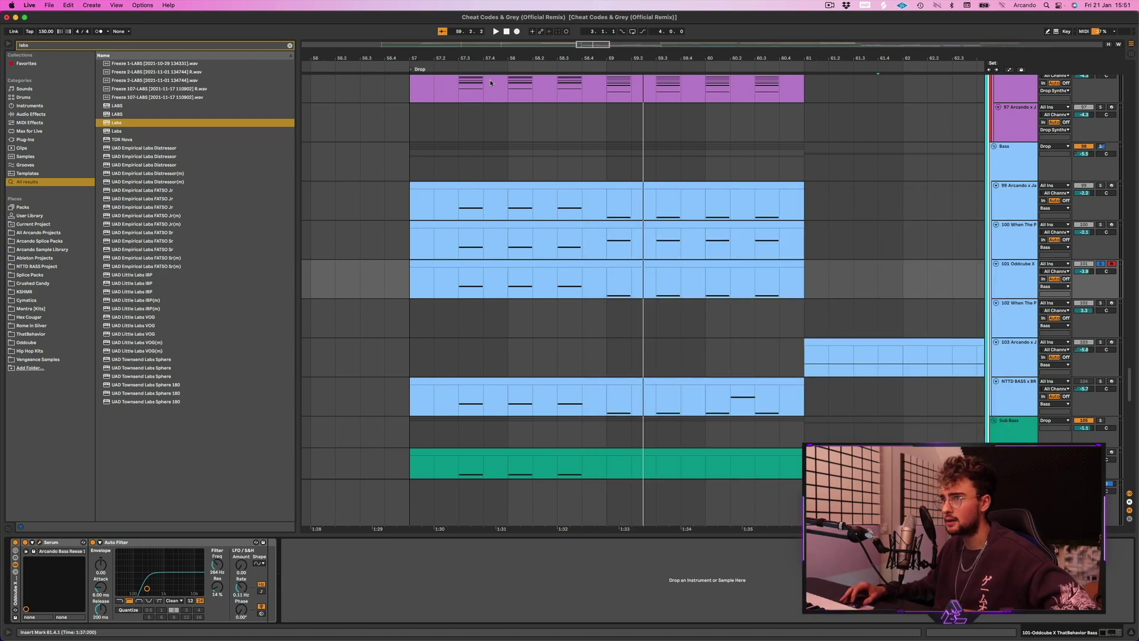
# - Play the soloed bass track 101 and inspect the Hyper/Dimension, Distortion and Filter effects in its Serum patch
pyautogui.press('space')
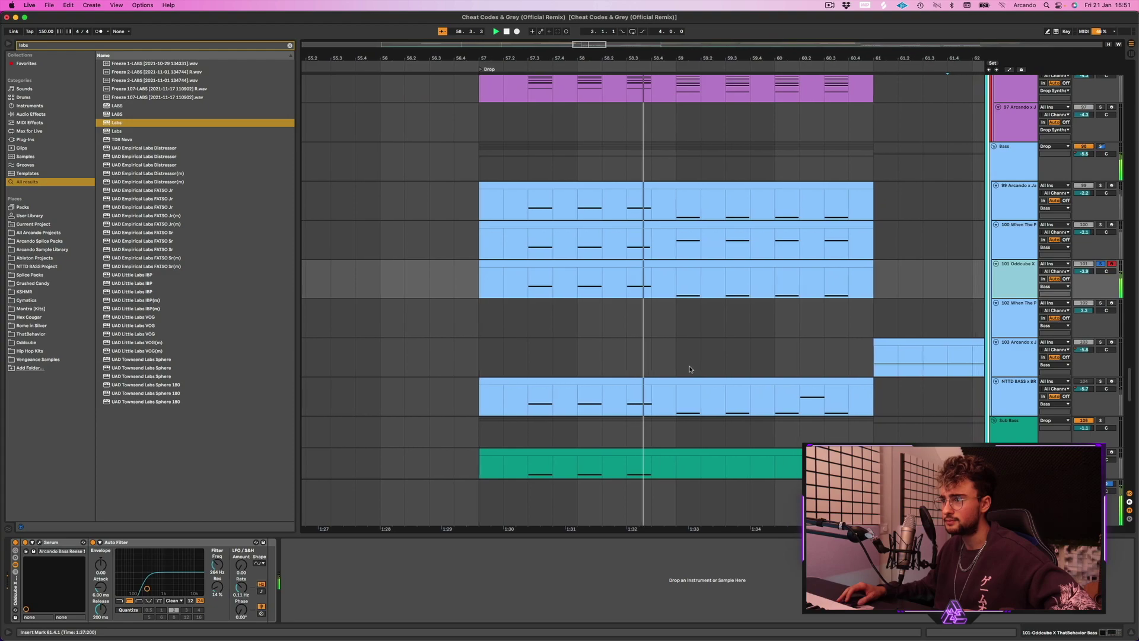
pyautogui.press('super+alt+p')
pyautogui.click(714, 221)
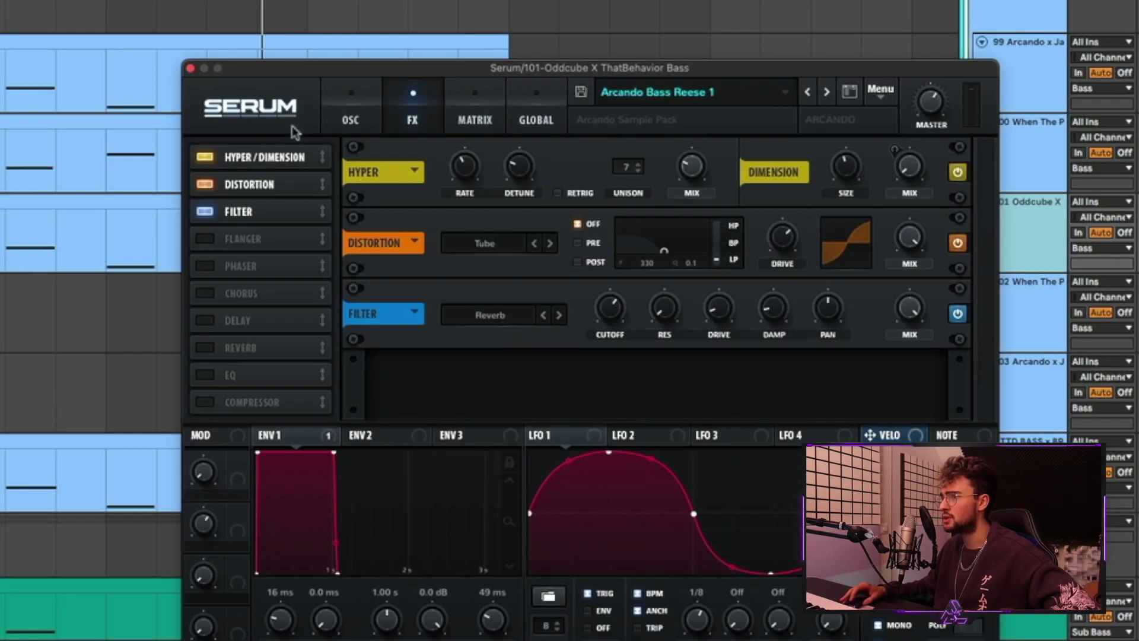
pyautogui.click(189, 68)
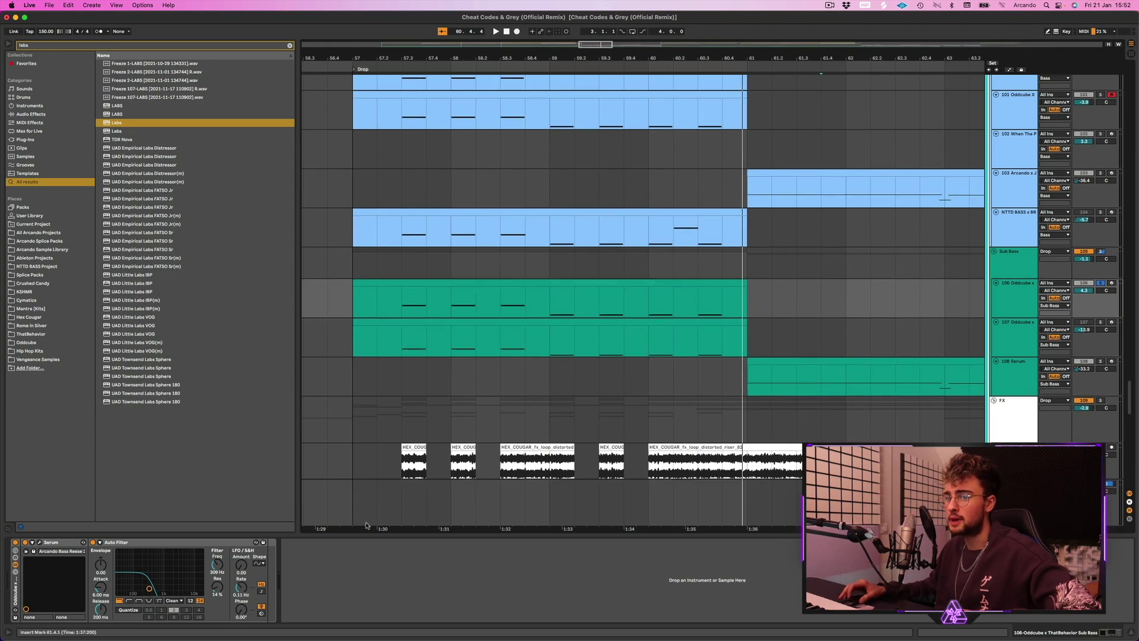
# - Play the Drop's FX group and look through its tracks, from the HEX_COUGAR loop down to the Vocal Drop FX group
pyautogui.hscroll(-2, 371, 486)
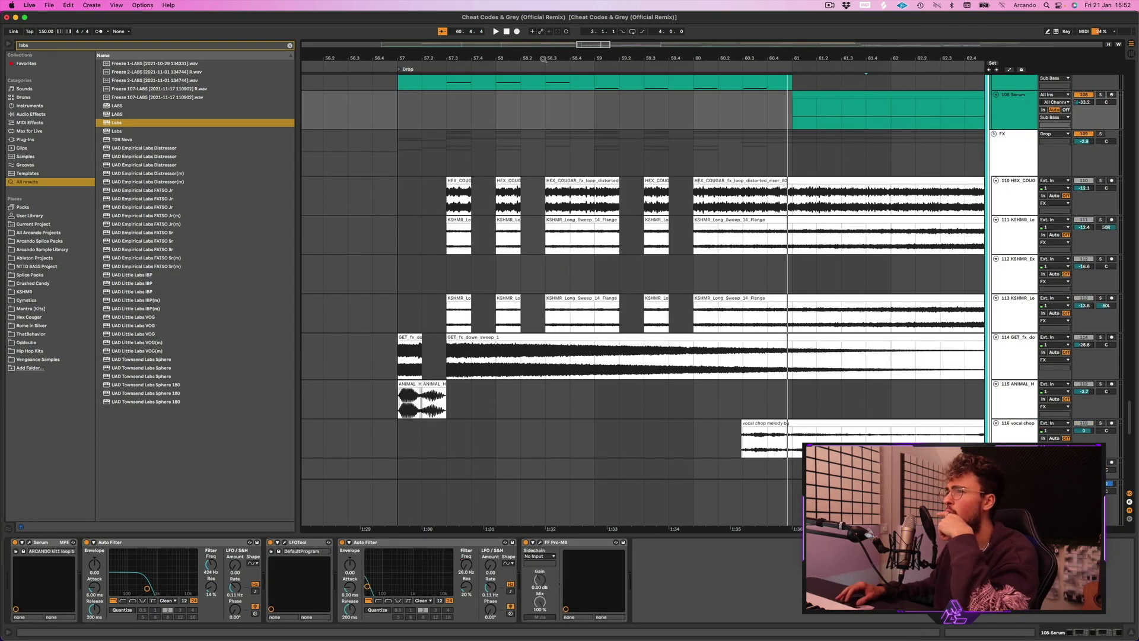
pyautogui.scroll(-2, 543, 59)
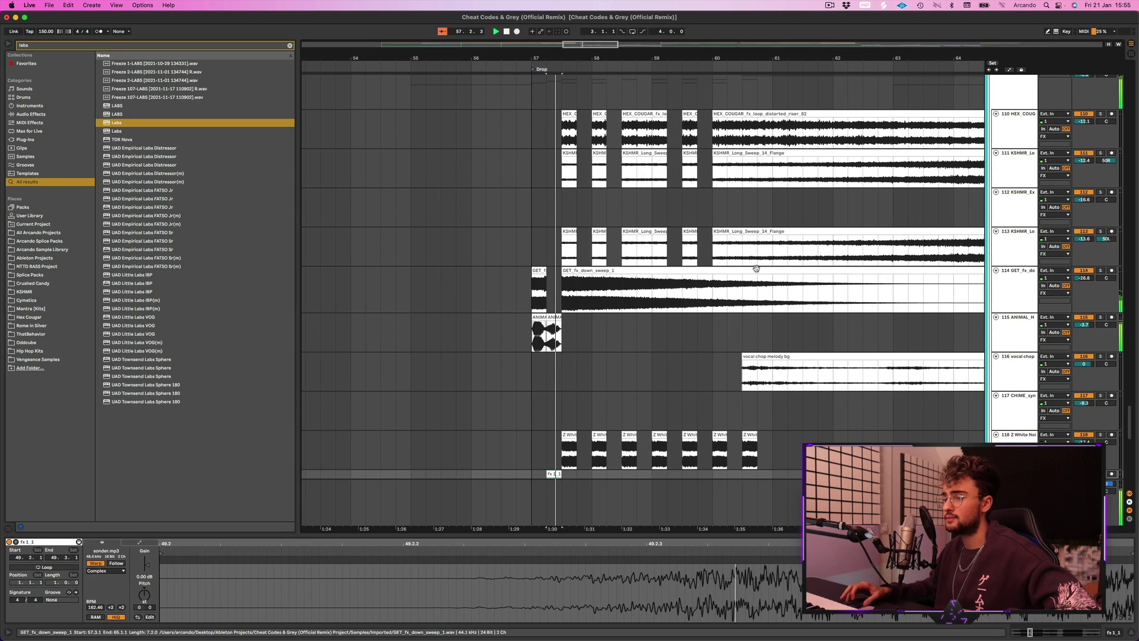
pyautogui.scroll(-5, 756, 270)
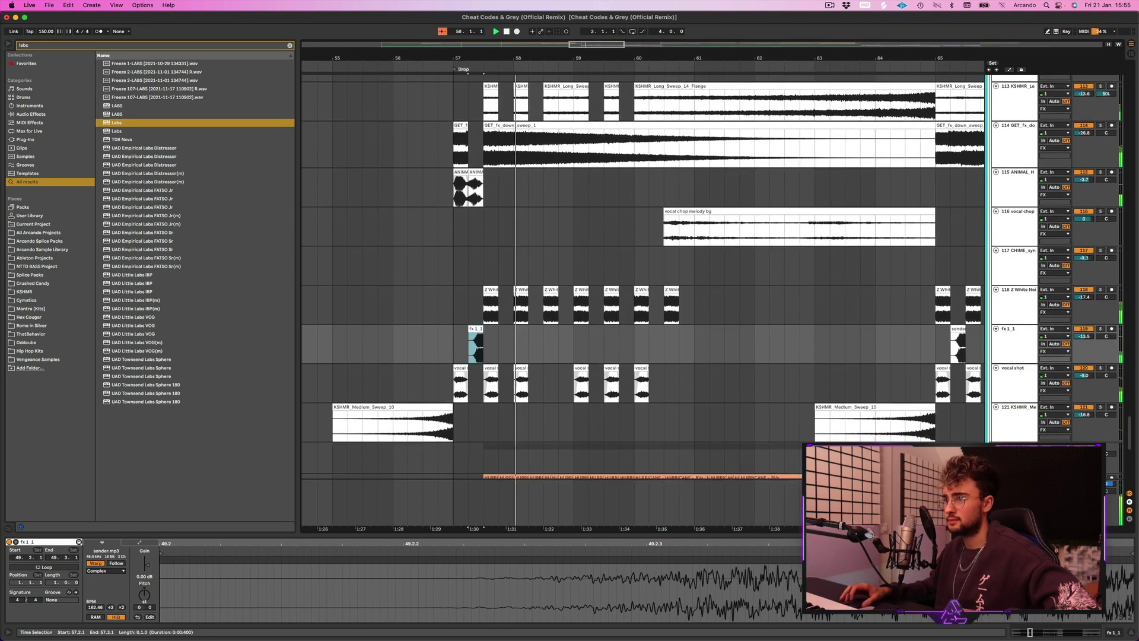
pyautogui.scroll(-3, 756, 270)
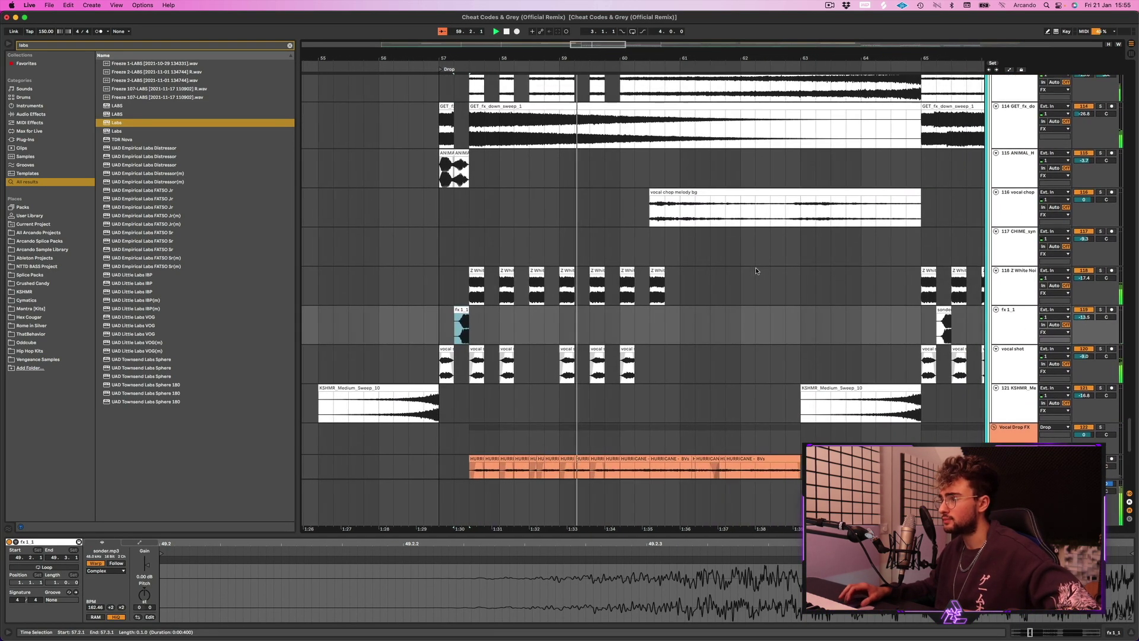
pyautogui.scroll(3, 815, 324)
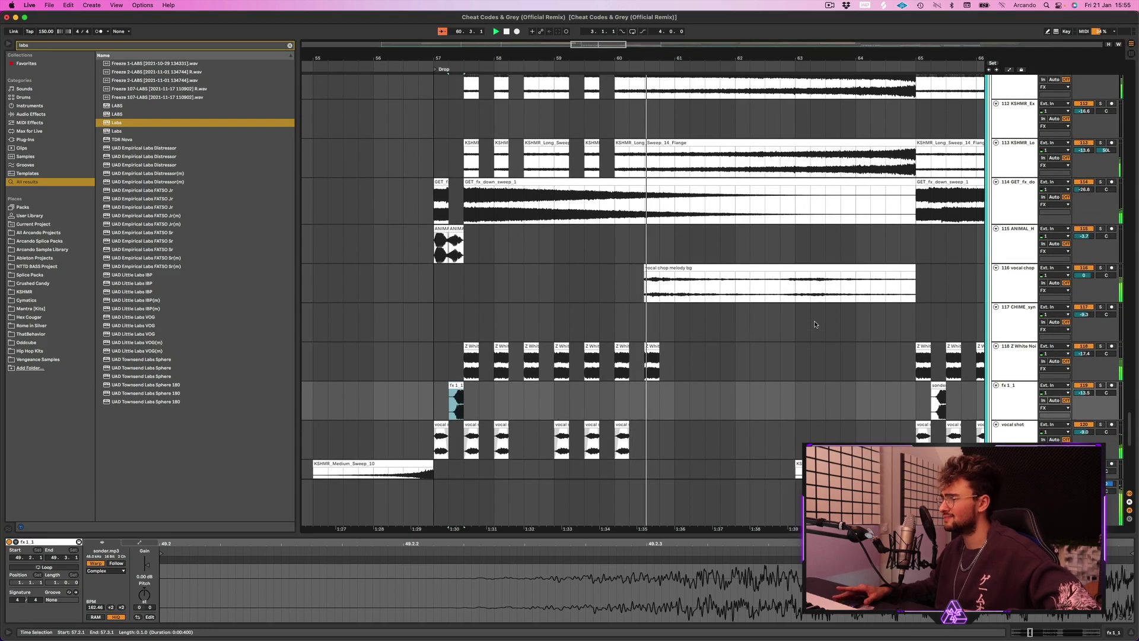
pyautogui.scroll(-3, 814, 323)
pyautogui.scroll(-2, 814, 324)
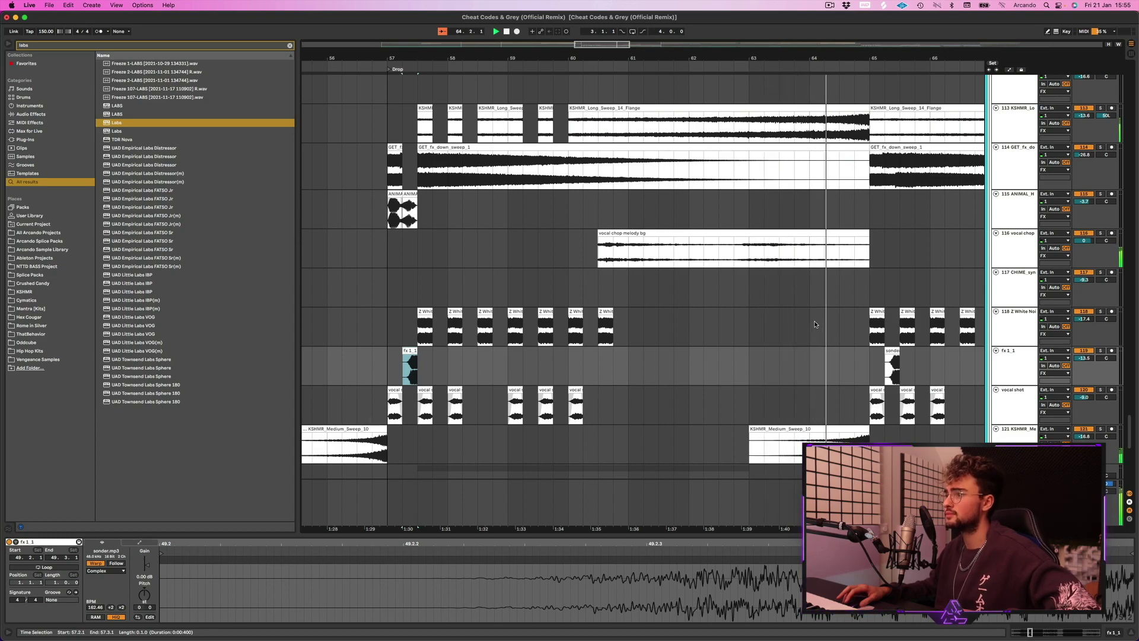
# - Solo the HEX_COUGAR distorted riser track 110 and set playback to start from its first clip in the Drop
pyautogui.scroll(10, 815, 324)
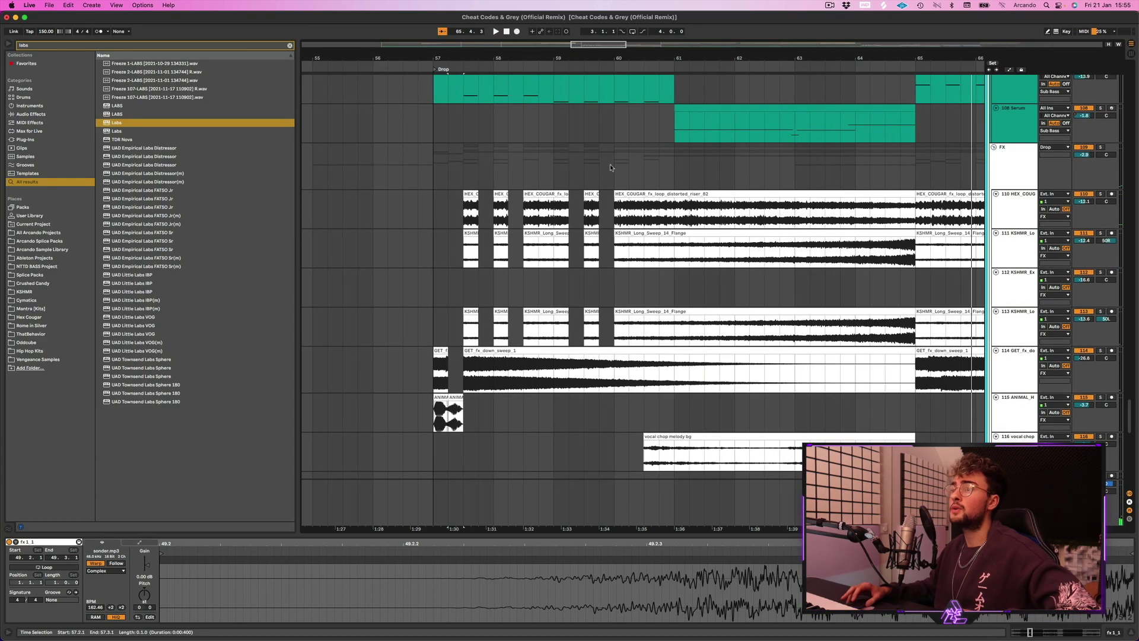
pyautogui.moveTo(535, 56); pyautogui.dragTo(536, 66)
pyautogui.click(1117, 194)
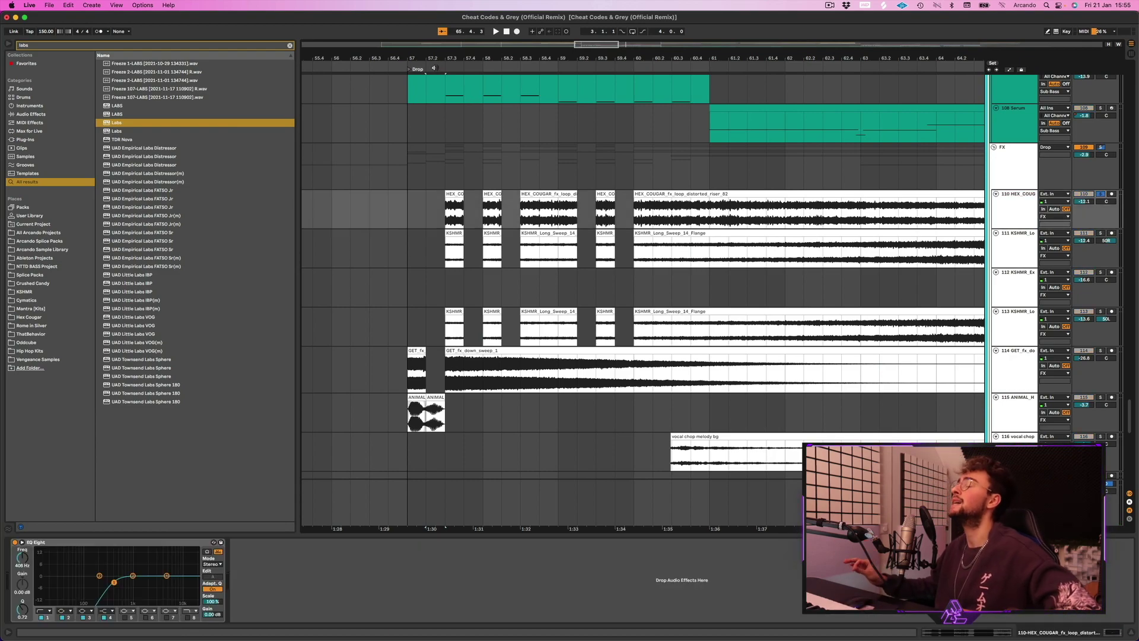
pyautogui.click(434, 67)
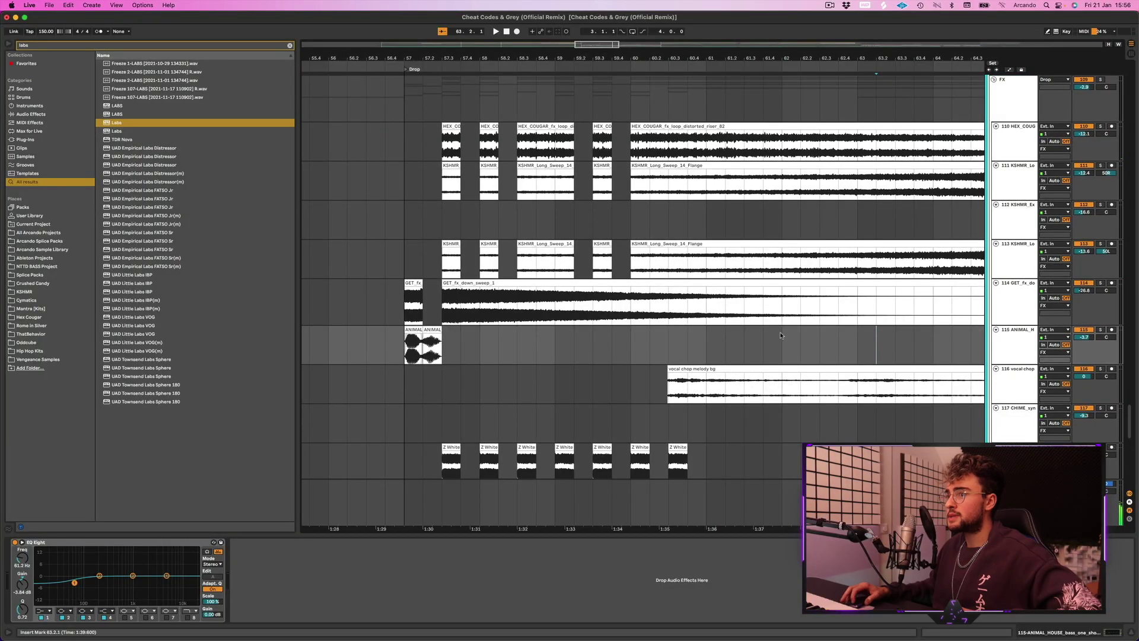
pyautogui.scroll(-3, 781, 336)
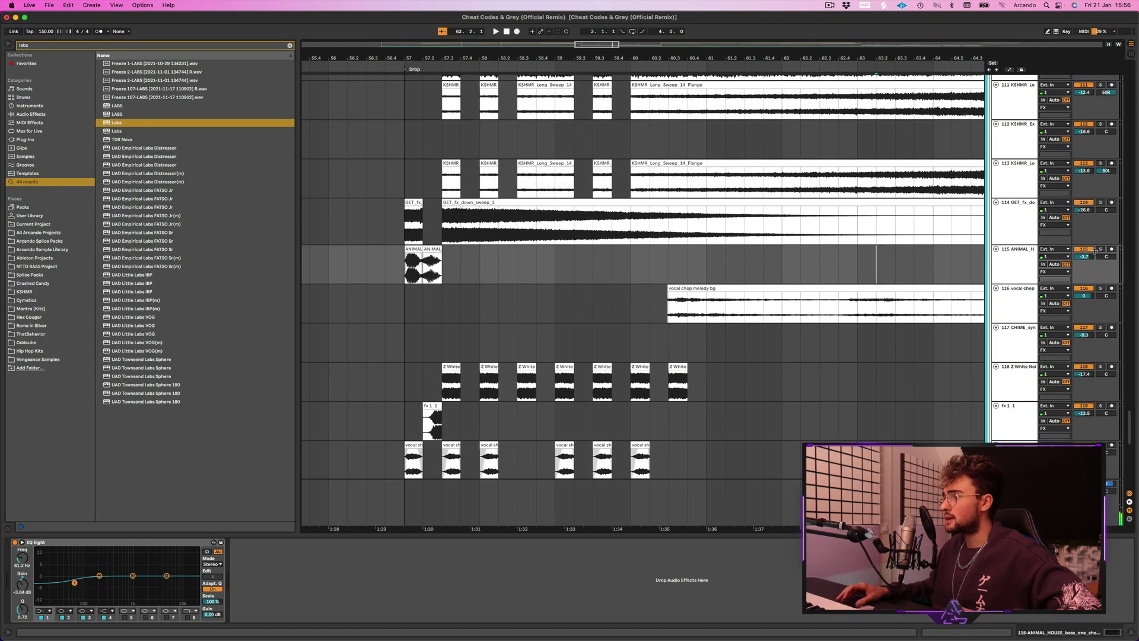
# - Play the Drop's FX tracks from the ANIMAL_HOUSE one-shot on track 115 down to the vocal shots and the Vocal Drop FX group
pyautogui.click(509, 303)
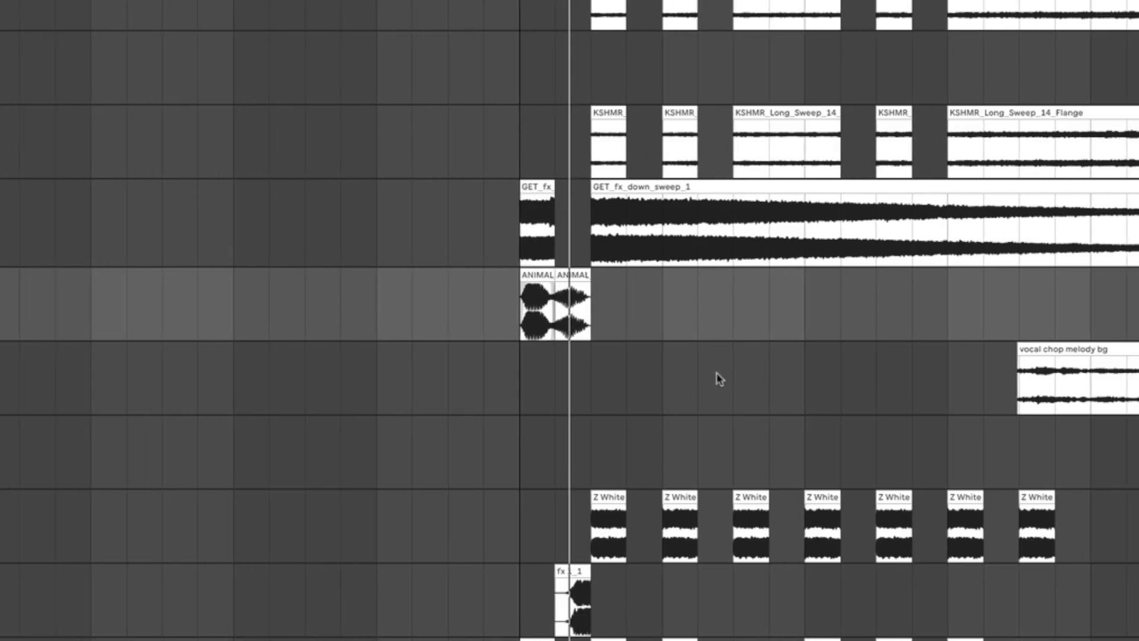
pyautogui.scroll(-3, 509, 304)
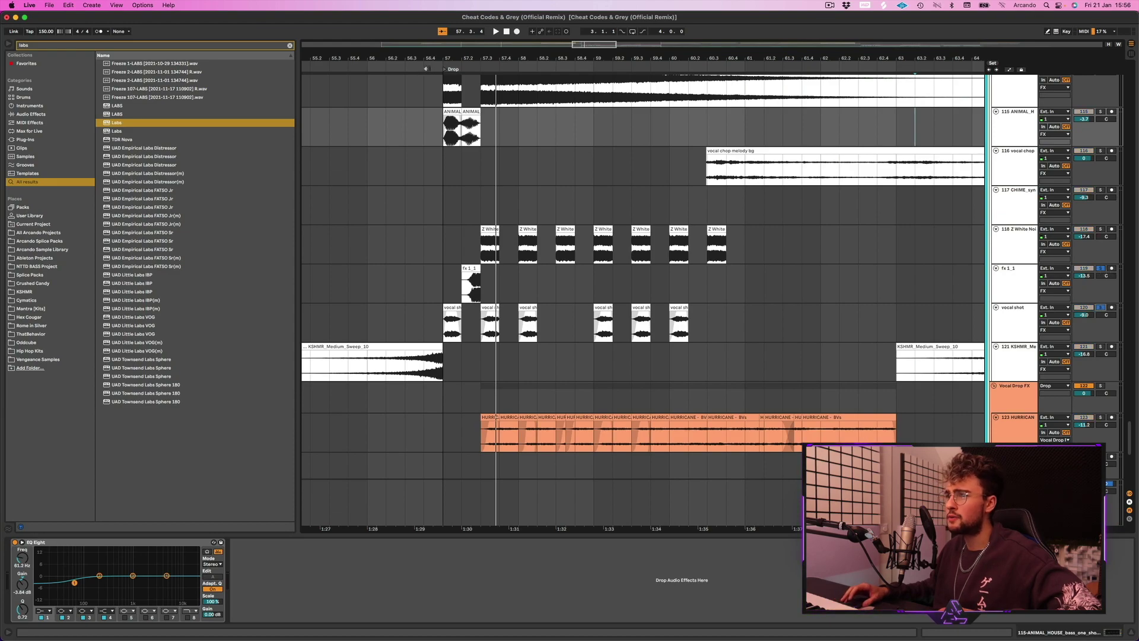
pyautogui.press('space')
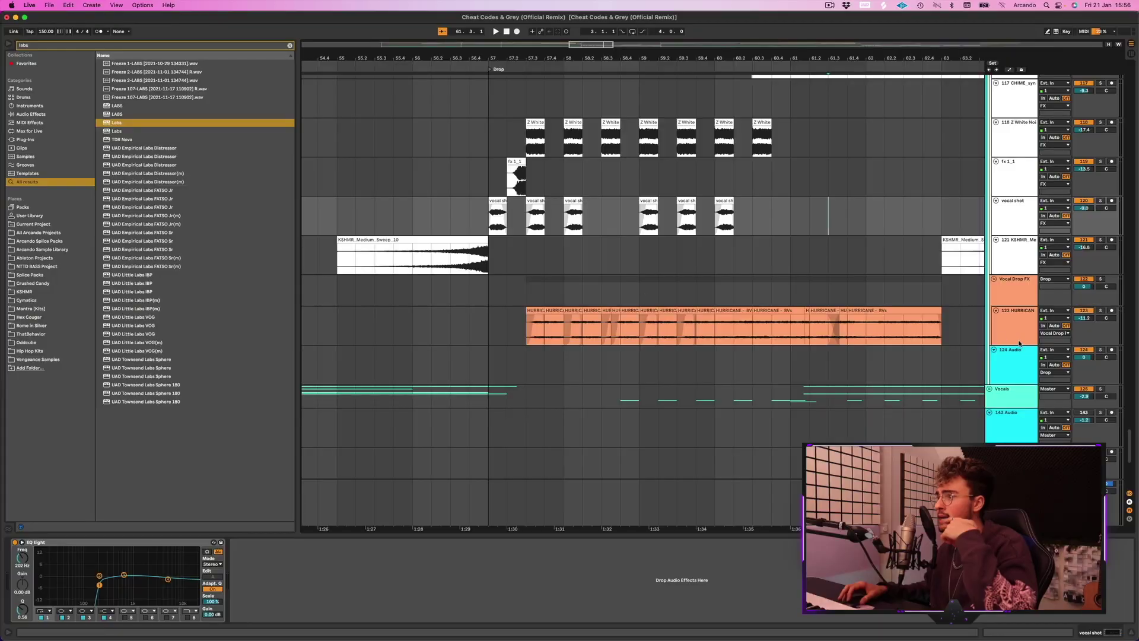
pyautogui.click(1089, 535)
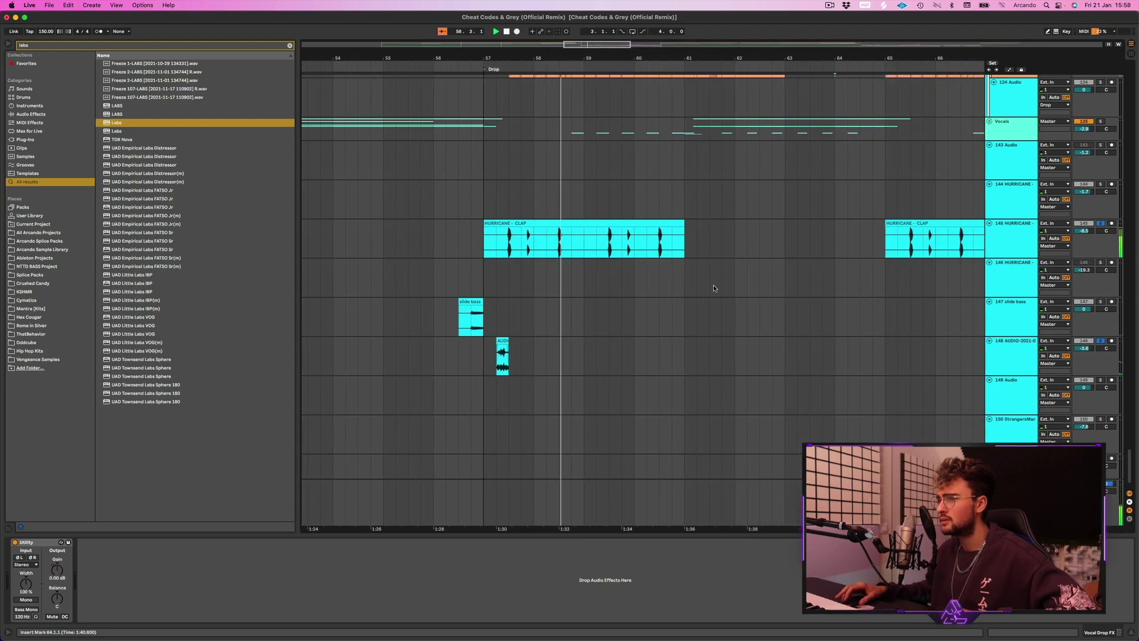
# - Expand the Vocals group and play the Drop while looking through its HURRICANE vocal tracks, from the backing and lead vocals to the vocal chops
pyautogui.scroll(5, 773, 288)
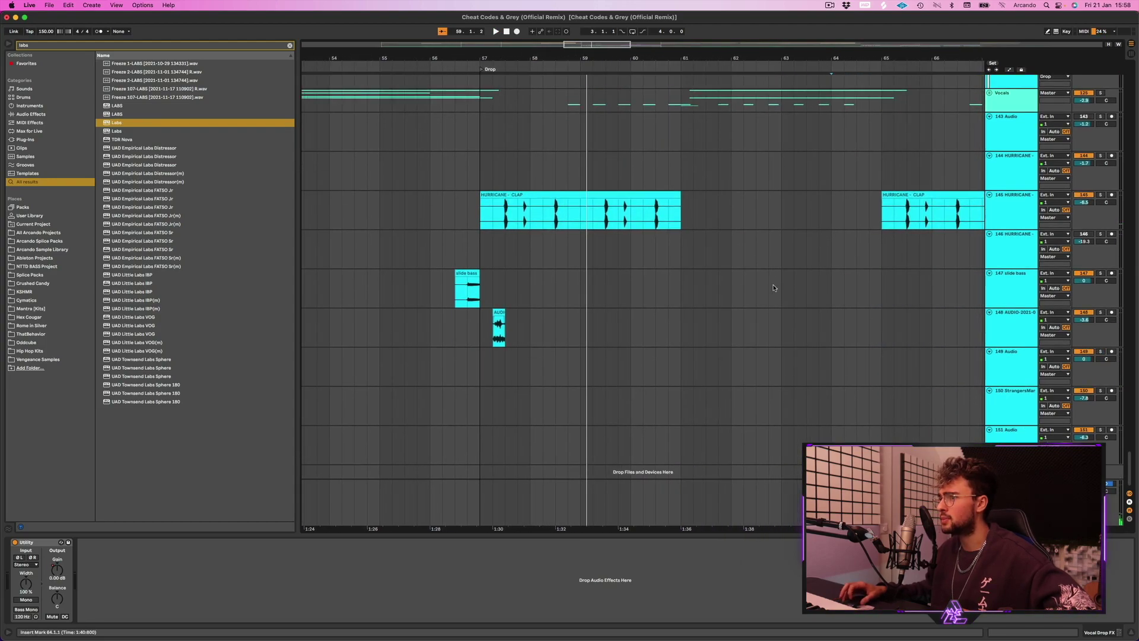
pyautogui.click(818, 297)
pyautogui.scroll(-8, 818, 297)
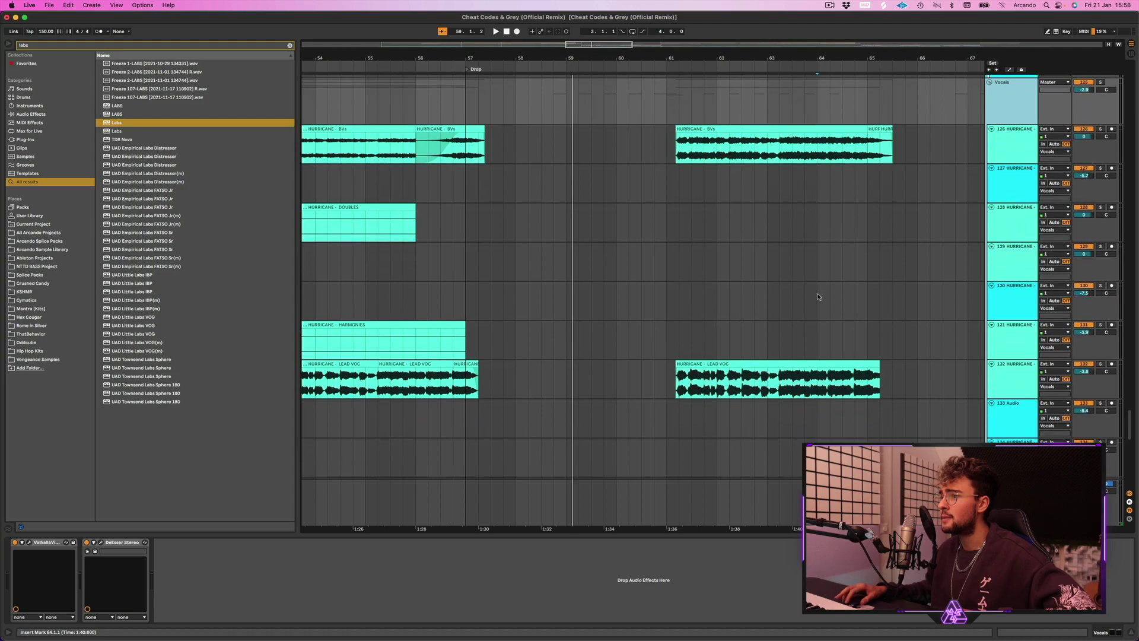
pyautogui.moveTo(588, 60); pyautogui.dragTo(589, 95)
pyautogui.scroll(5, 949, 254)
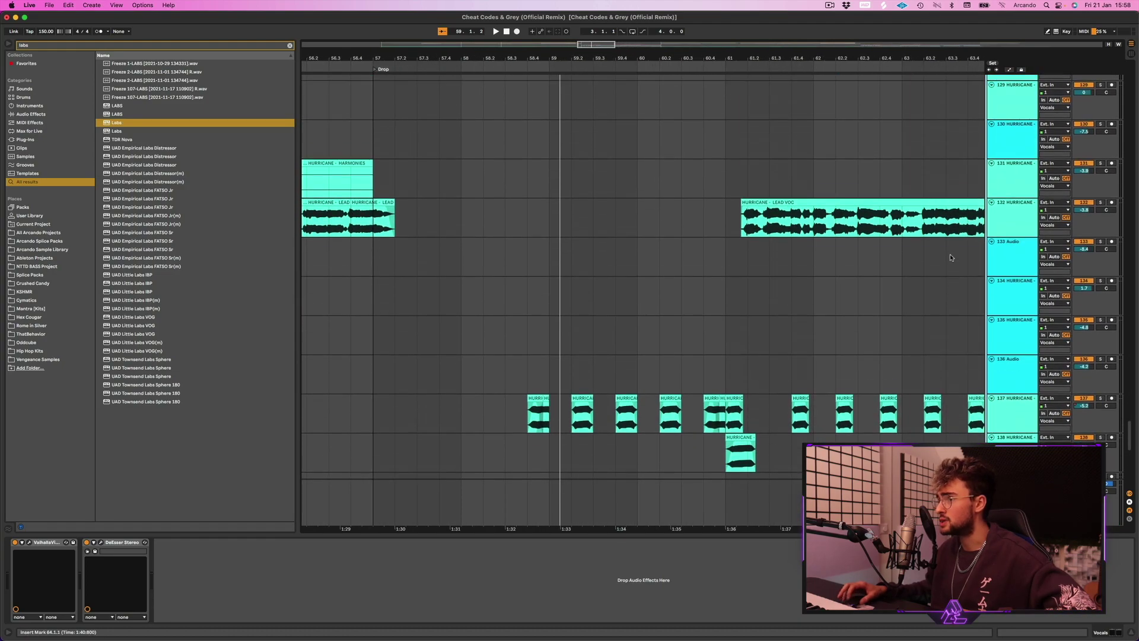
pyautogui.press('space')
pyautogui.scroll(-5, 674, 222)
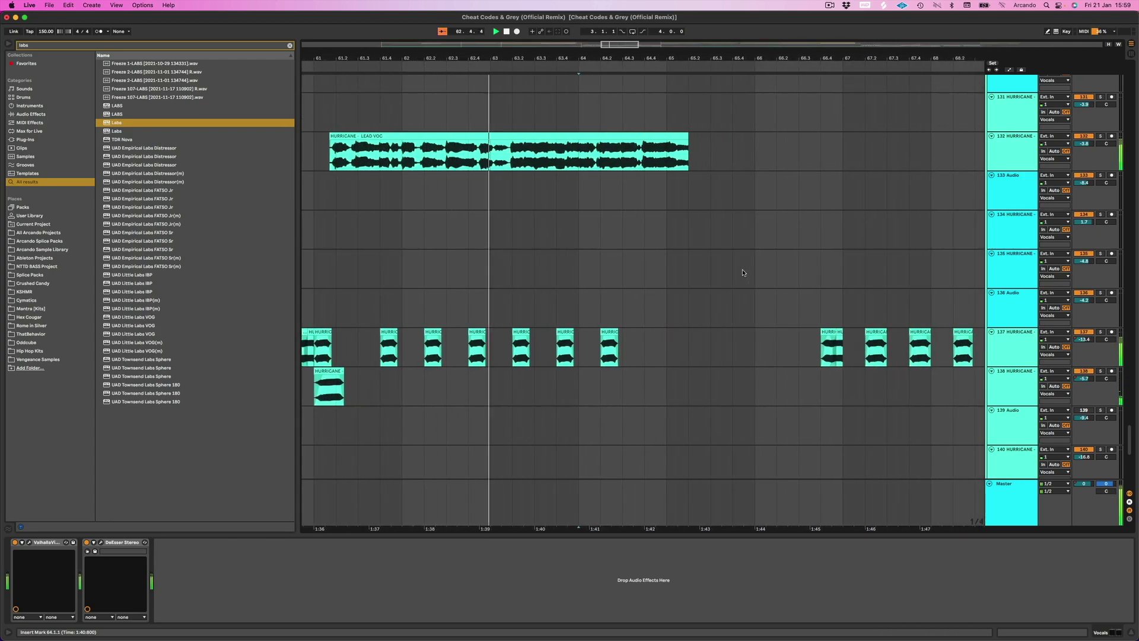
pyautogui.scroll(-6, 743, 273)
pyautogui.scroll(6, 743, 273)
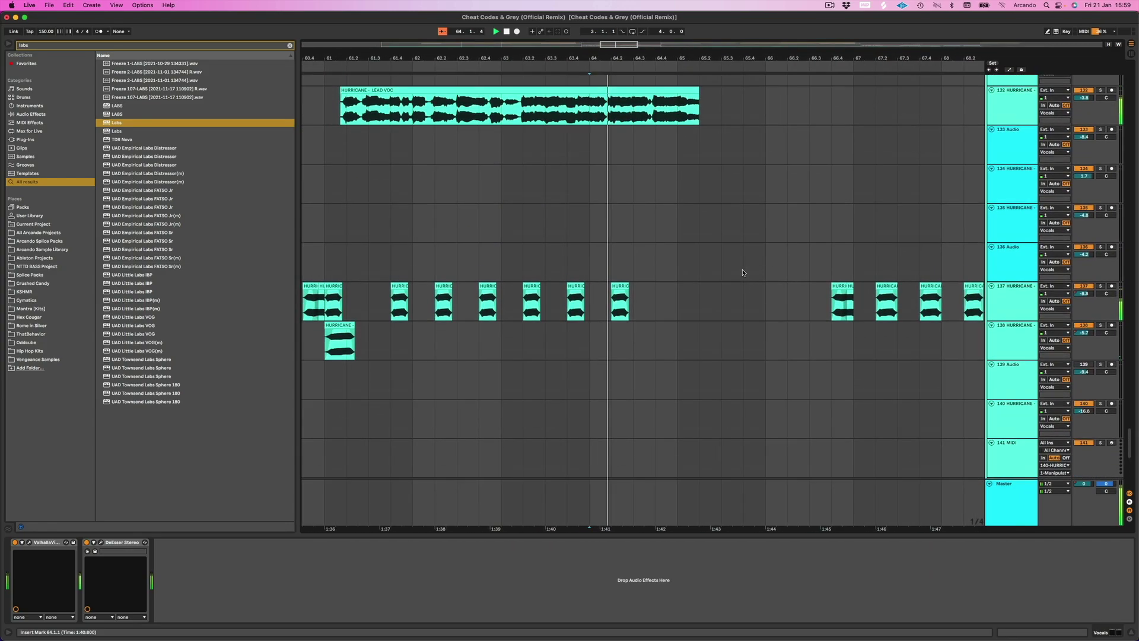
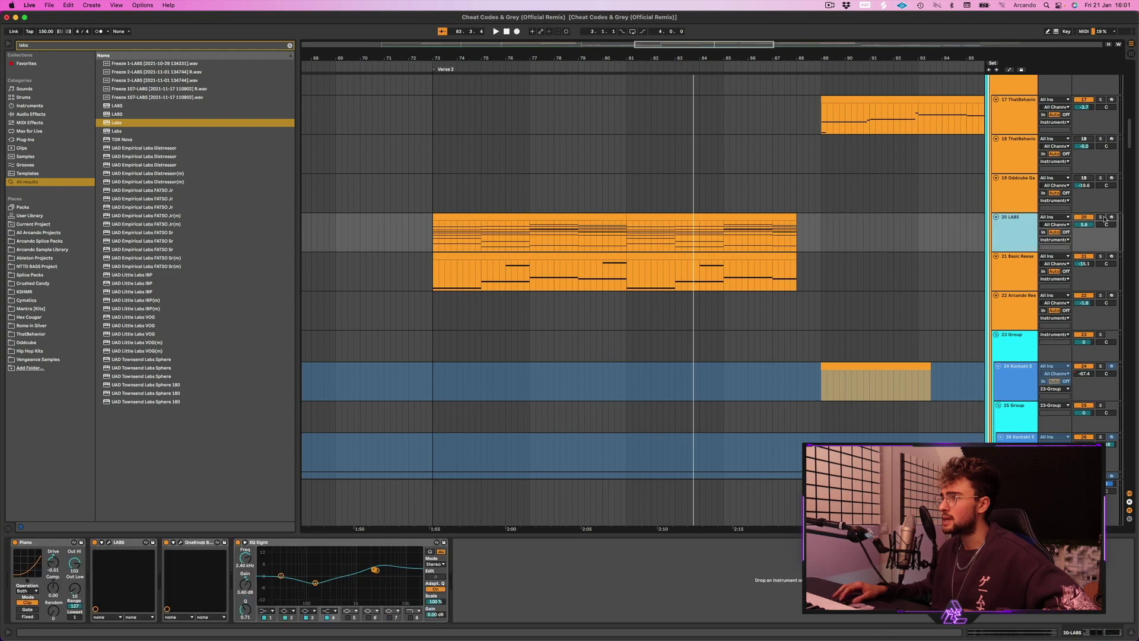
# - Play the soloed LABS track 20 from Verse 2 and view the Soft Piano preset in its plugin
pyautogui.click(433, 70)
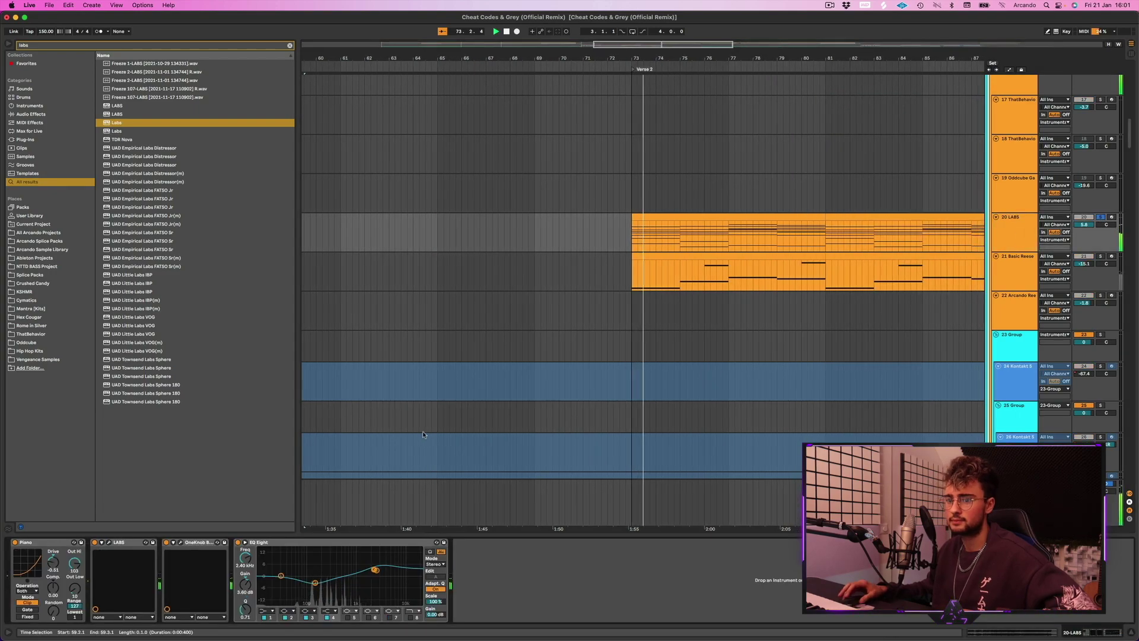
pyautogui.click(109, 543)
pyautogui.moveTo(767, 190); pyautogui.dragTo(643, 267)
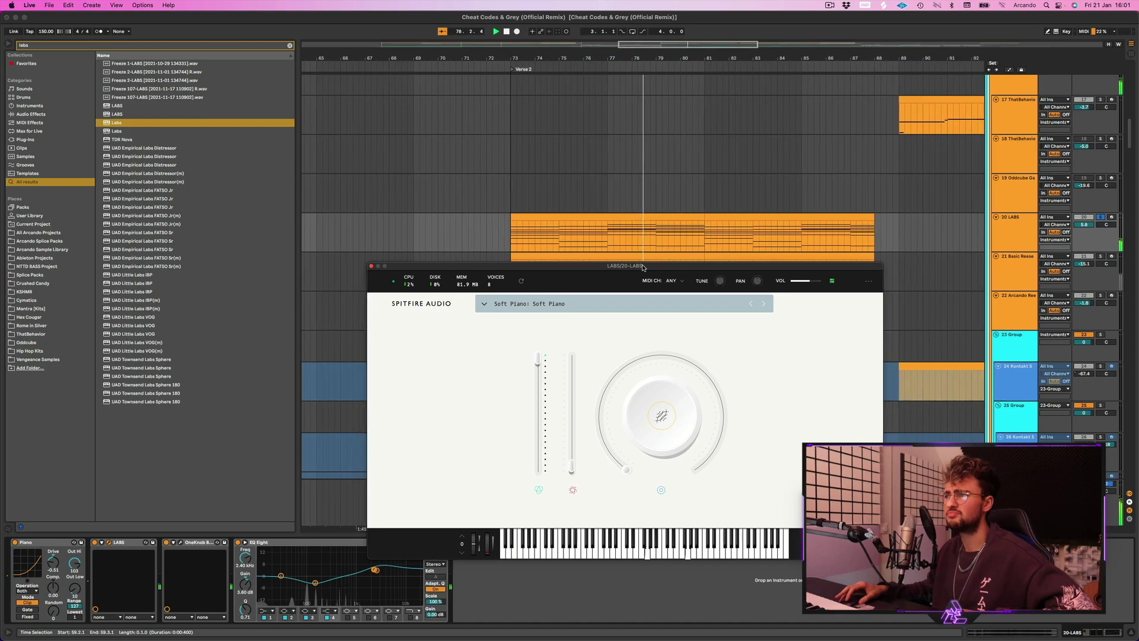
pyautogui.click(371, 266)
# - Show the devices of Basic Reese Bass track 21 and play it from the start of Verse 2
pyautogui.click(1028, 271)
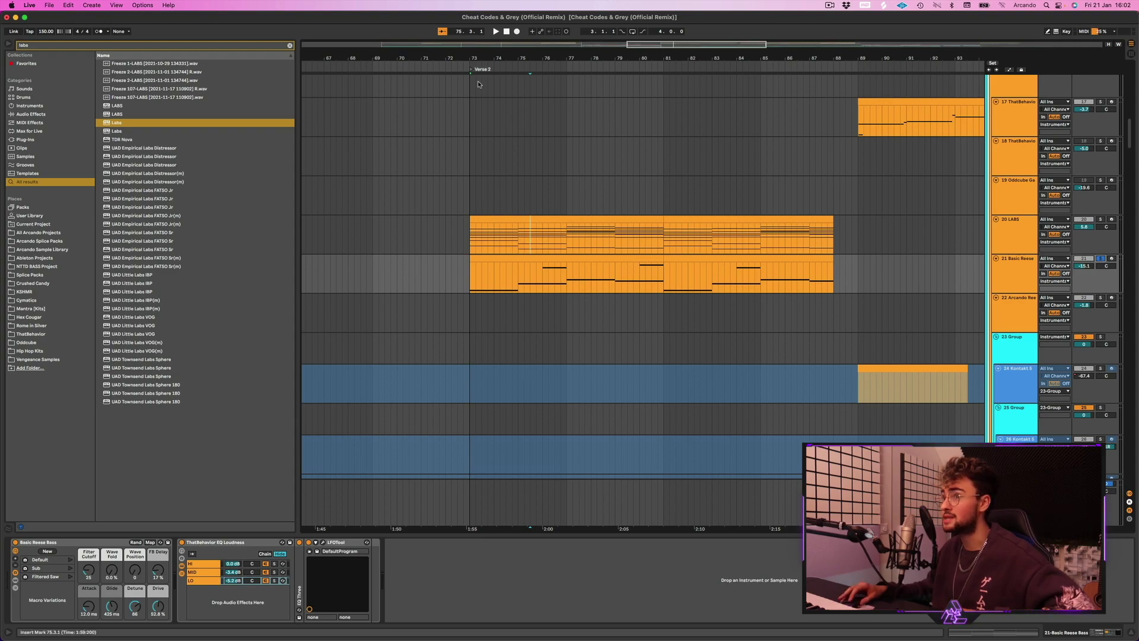
pyautogui.click(463, 69)
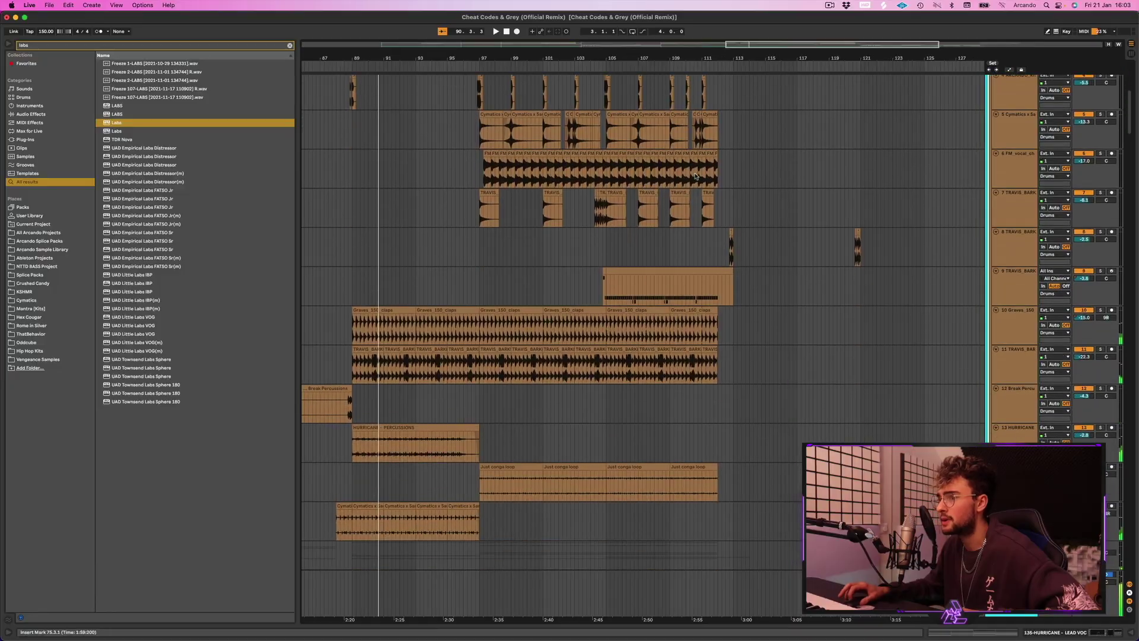
# - Look through the second break's drum and instrument tracks and the drum layers of the second drop
pyautogui.scroll(-5, 739, 206)
pyautogui.hscroll(-5, 739, 206)
pyautogui.scroll(-20, 739, 206)
pyautogui.hscroll(5, 739, 206)
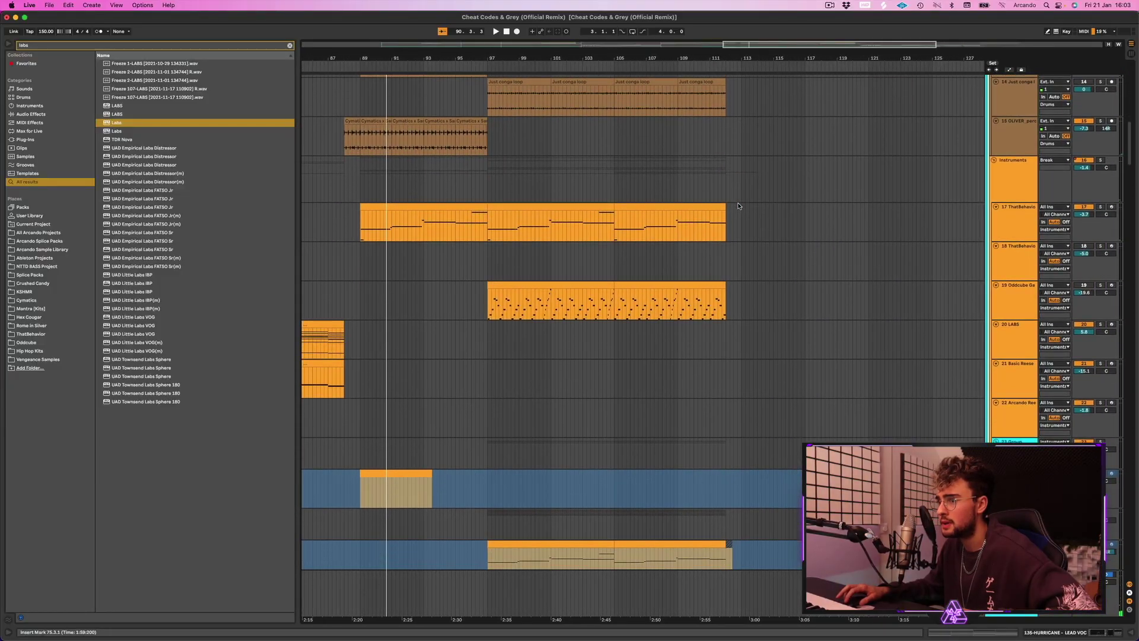
pyautogui.scroll(20, 756, 174)
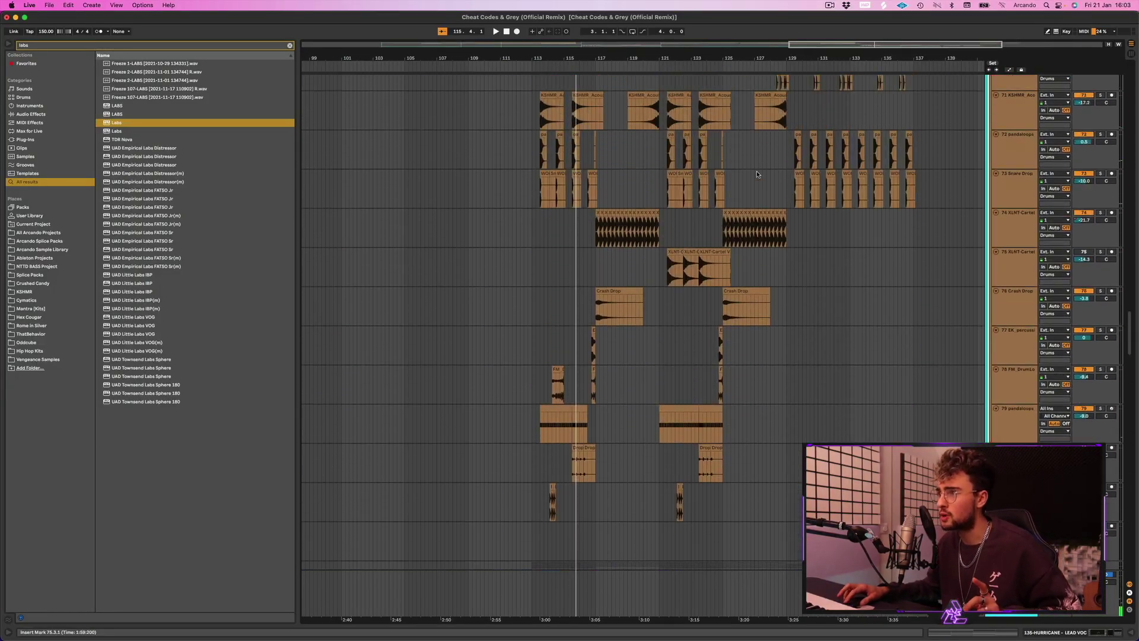
pyautogui.scroll(8, 756, 174)
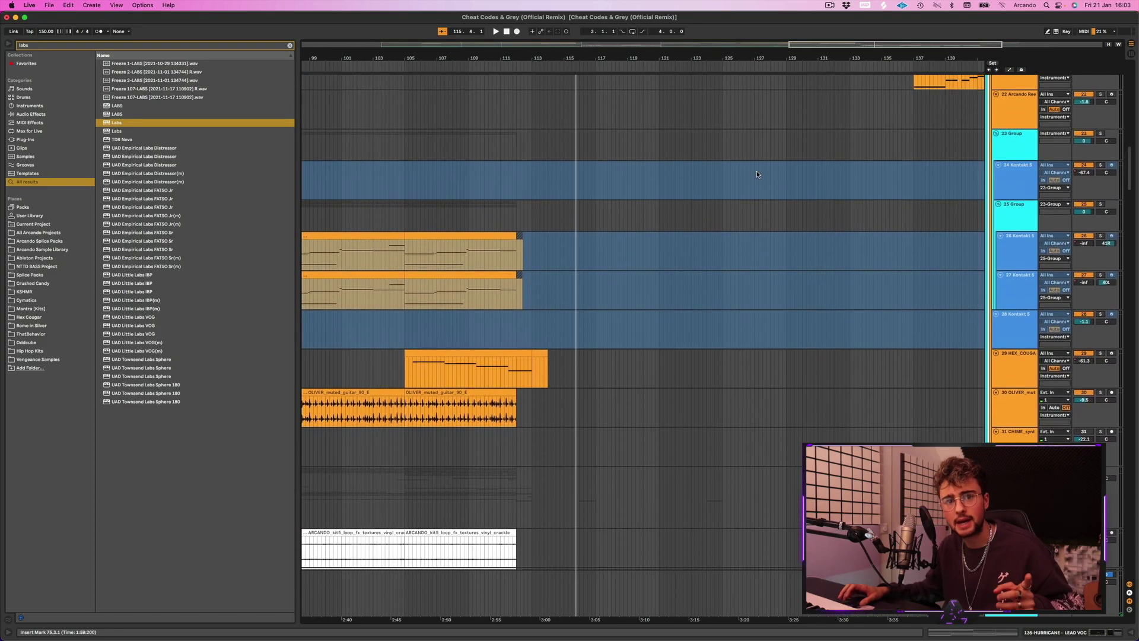
pyautogui.scroll(10, 756, 174)
pyautogui.hscroll(3, 679, 67)
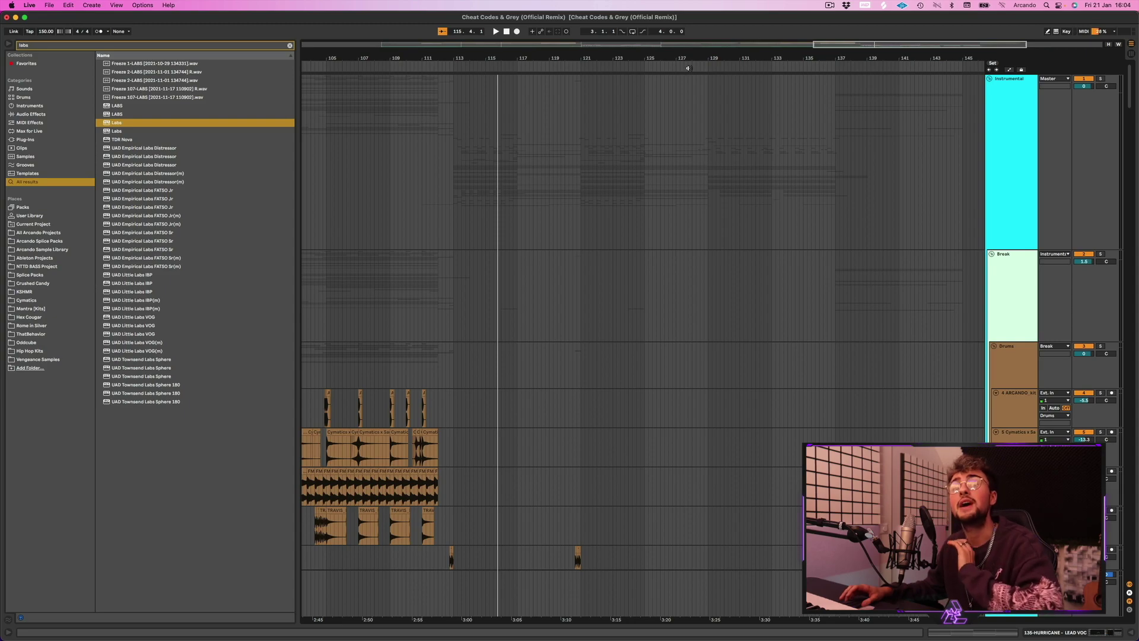
# - Play the second drop's final part from just before bar 129 and look through its soloed Drums group
pyautogui.click(688, 67)
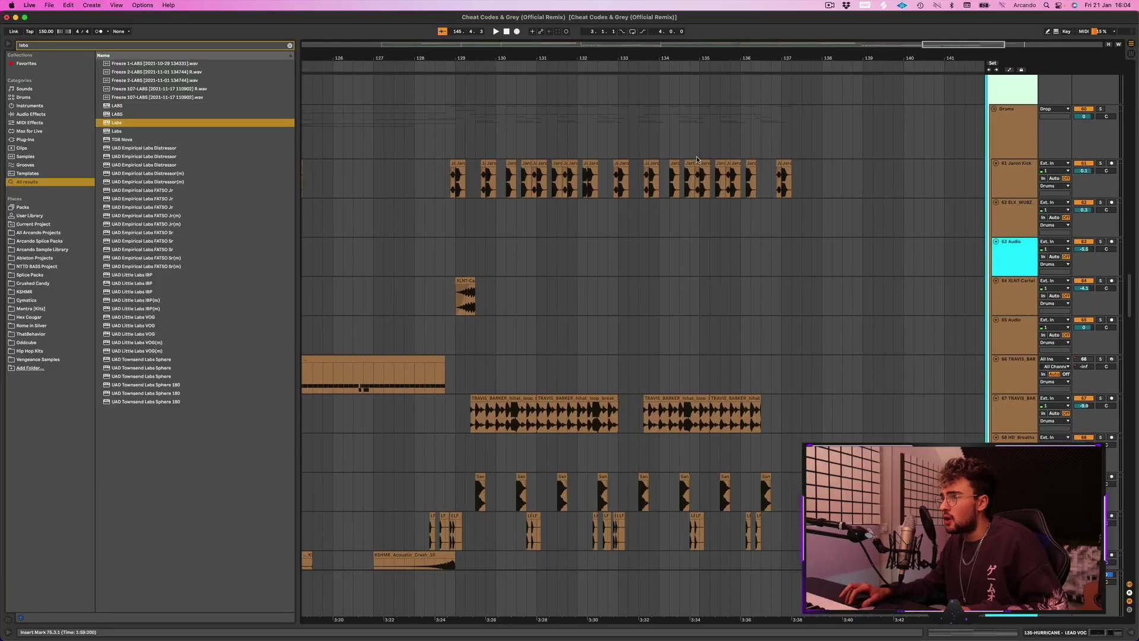
pyautogui.scroll(2, 697, 159)
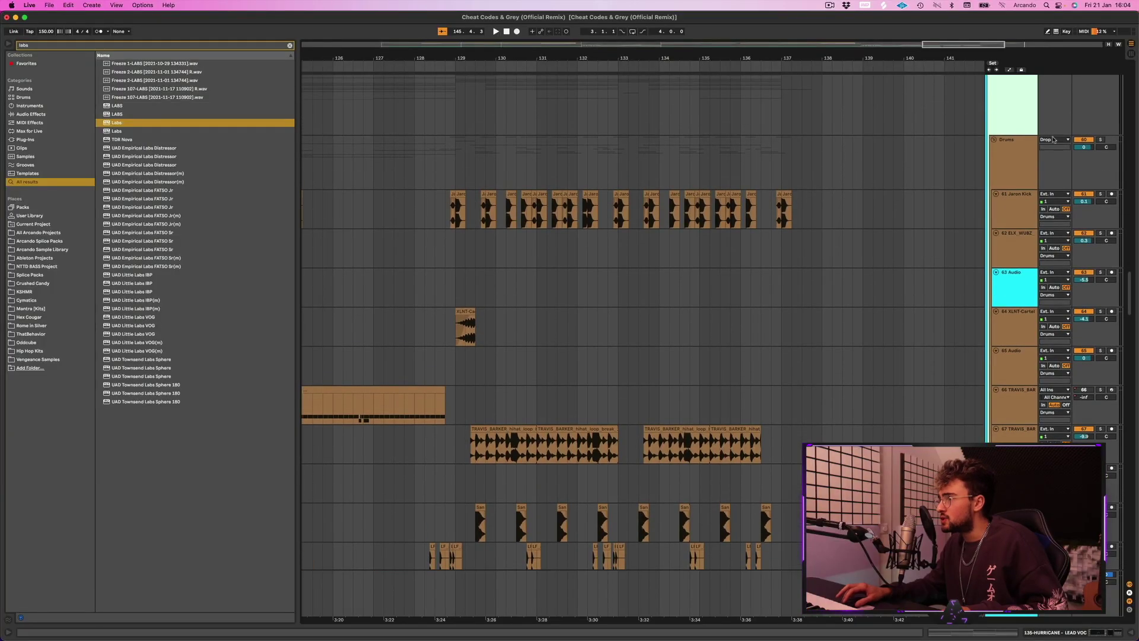
pyautogui.click(448, 66)
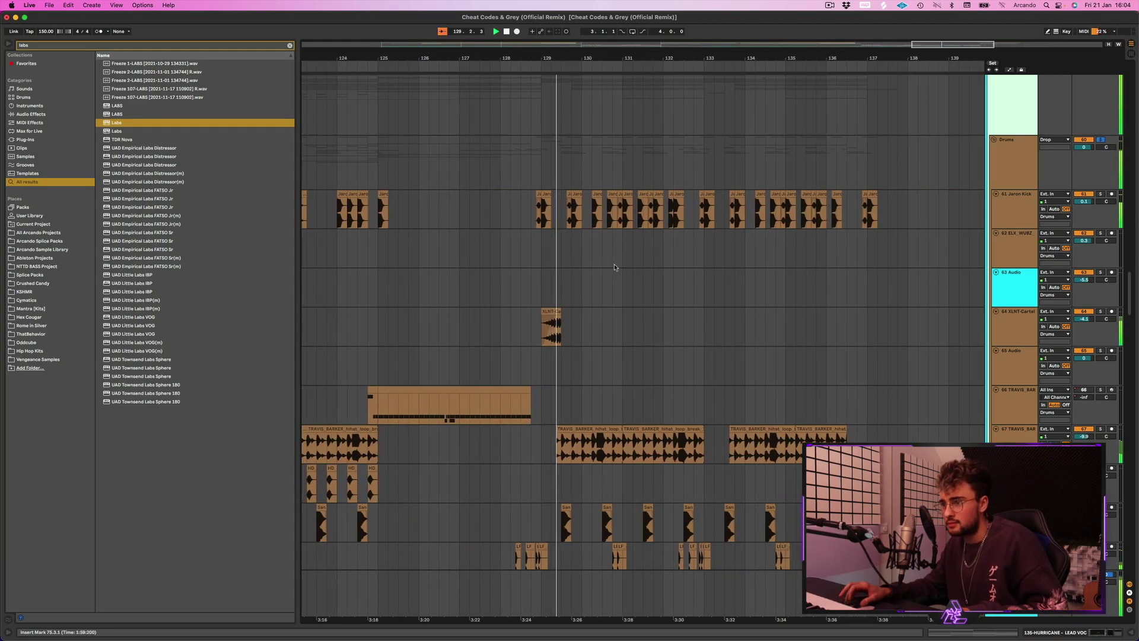
pyautogui.scroll(-7, 585, 239)
pyautogui.scroll(-5, 585, 239)
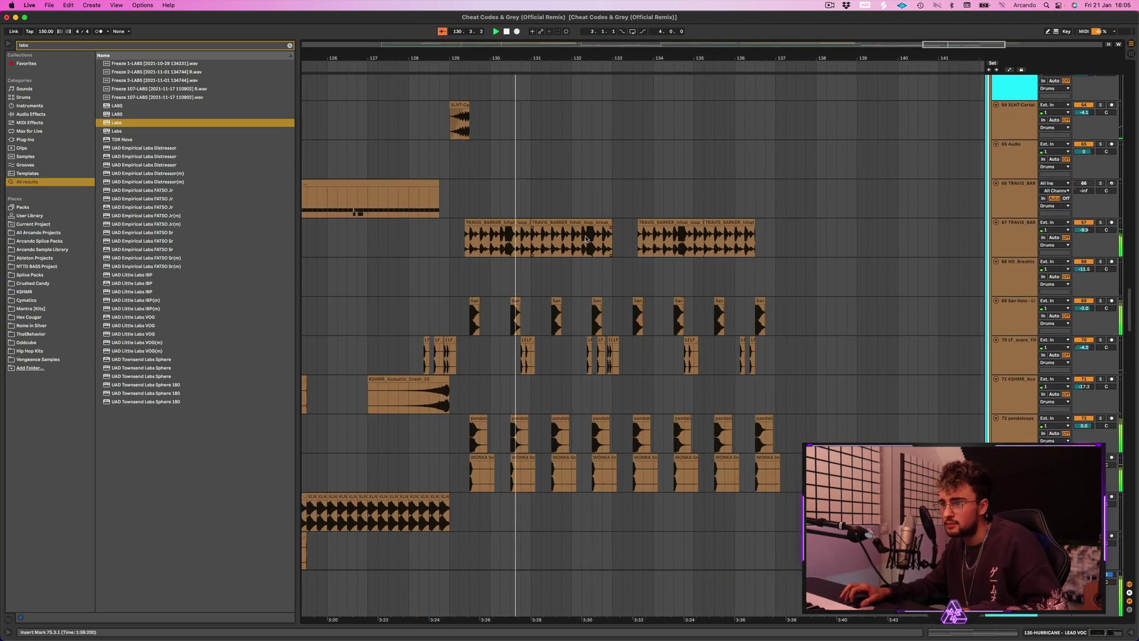
pyautogui.hscroll(-4, 585, 238)
pyautogui.hscroll(4, 585, 235)
pyautogui.scroll(3, 594, 235)
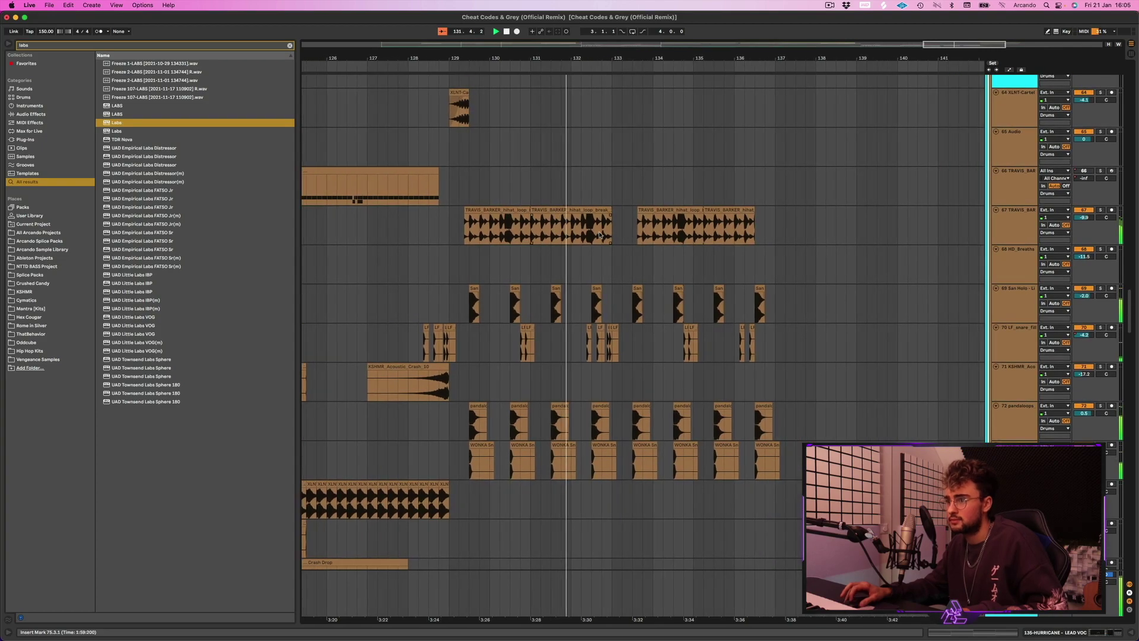
pyautogui.hscroll(1, 616, 261)
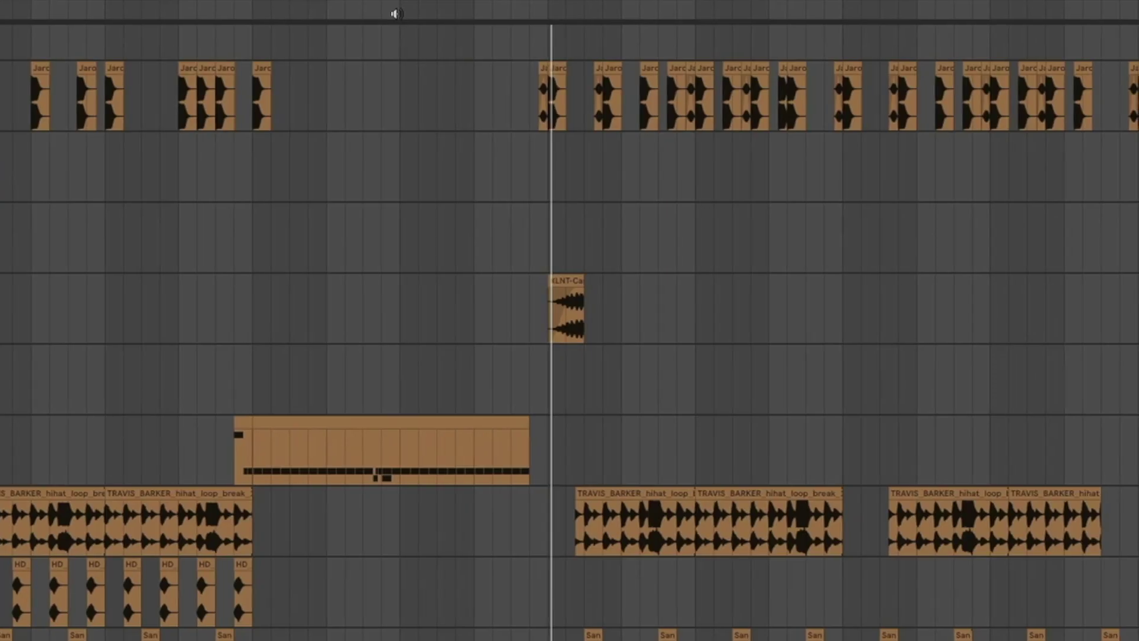
# - Inspect the XLNT-Cartel tom fill clip at bar 129 and the TRAVIS_BARKER hi-hat loop clip on track 67
pyautogui.doubleClick(569, 231)
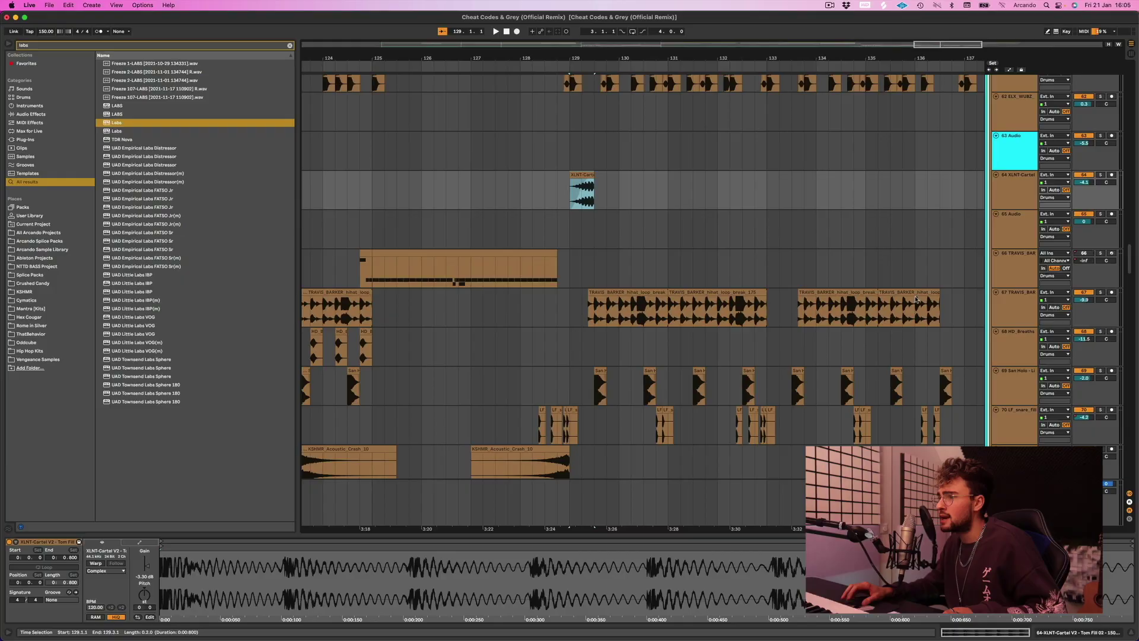
pyautogui.click(619, 291)
# - Play the soloed Drop Synths group around bar 129 and look through its synth tracks down to the Arcando x Jaron Arp Complex
pyautogui.scroll(-15, 713, 302)
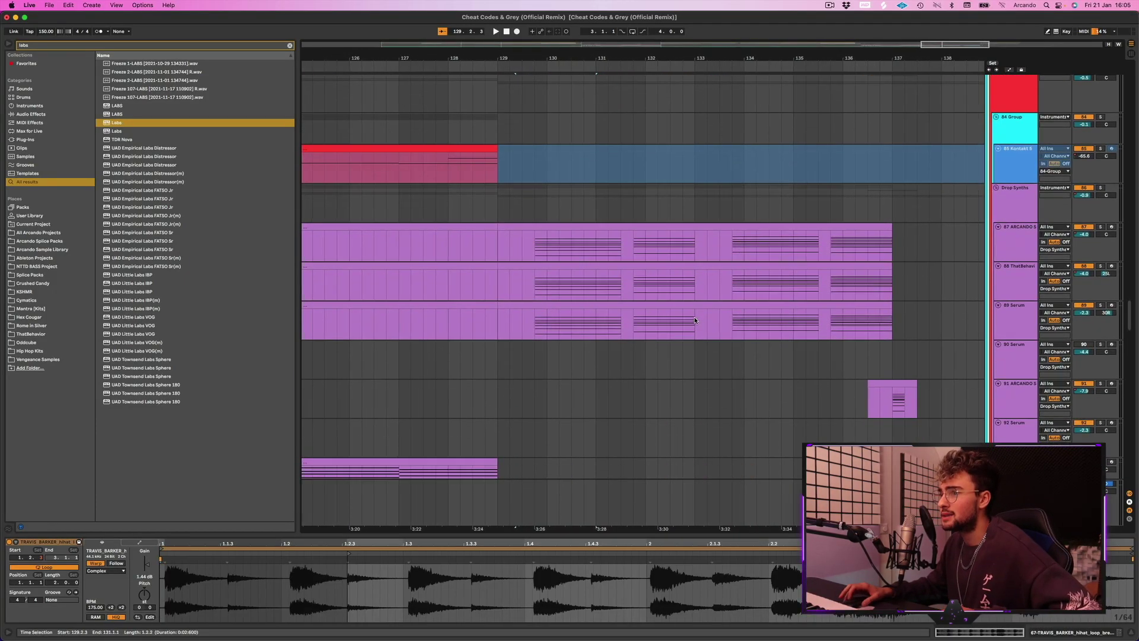
pyautogui.press('-')
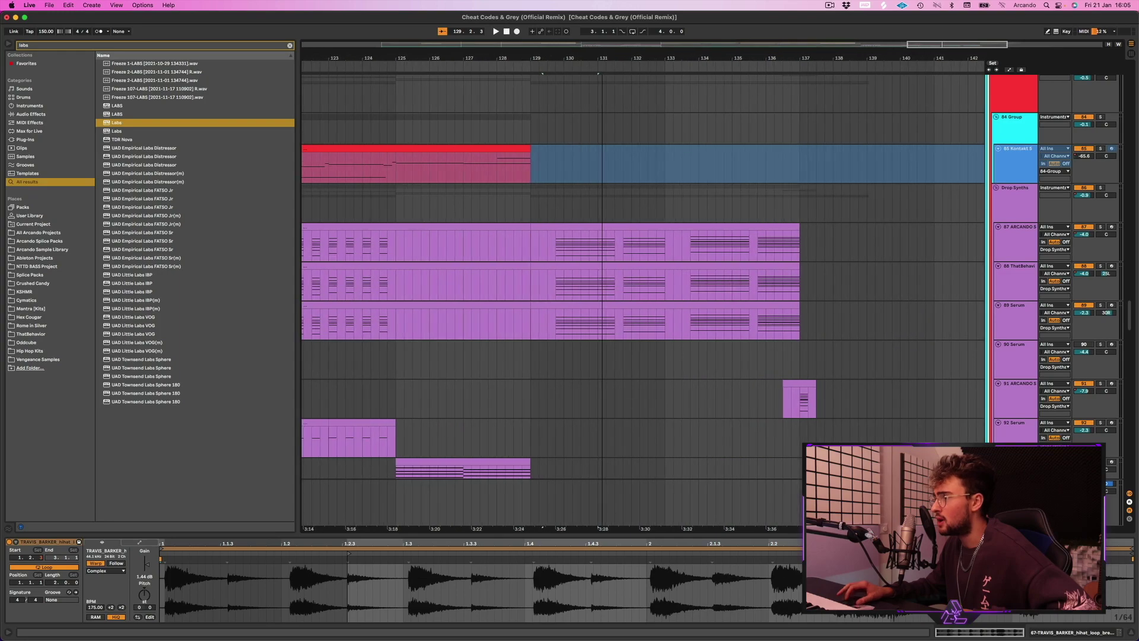
pyautogui.hscroll(-3, 787, 232)
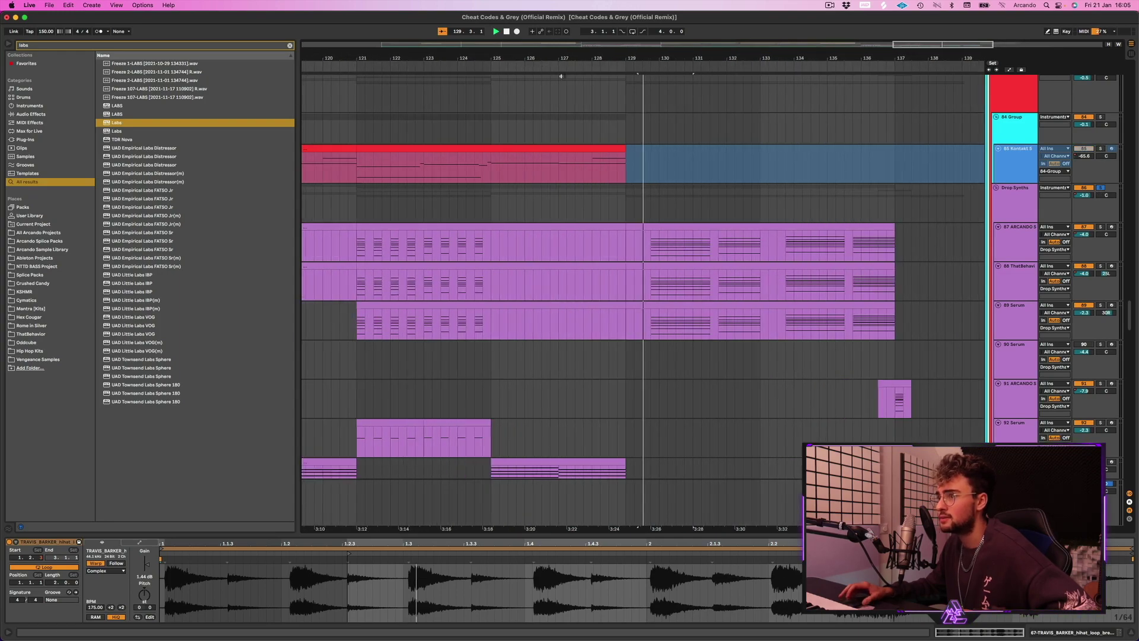
pyautogui.scroll(-4, 787, 231)
pyautogui.hscroll(1, 788, 231)
pyautogui.scroll(-6, 788, 231)
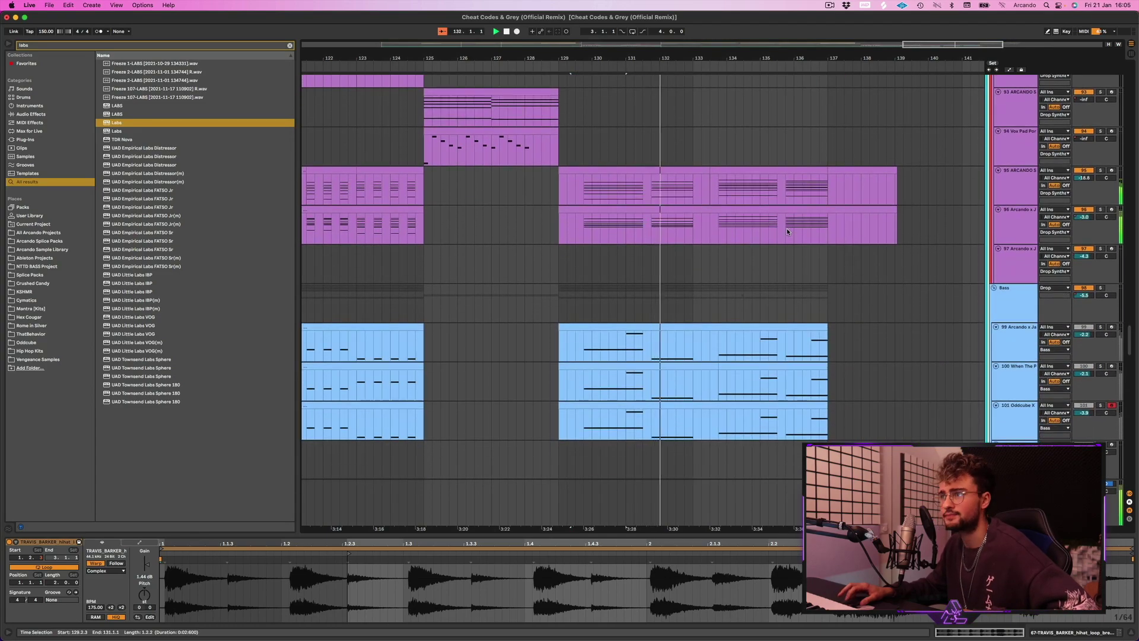
pyautogui.scroll(6, 786, 231)
pyautogui.hscroll(1, 787, 231)
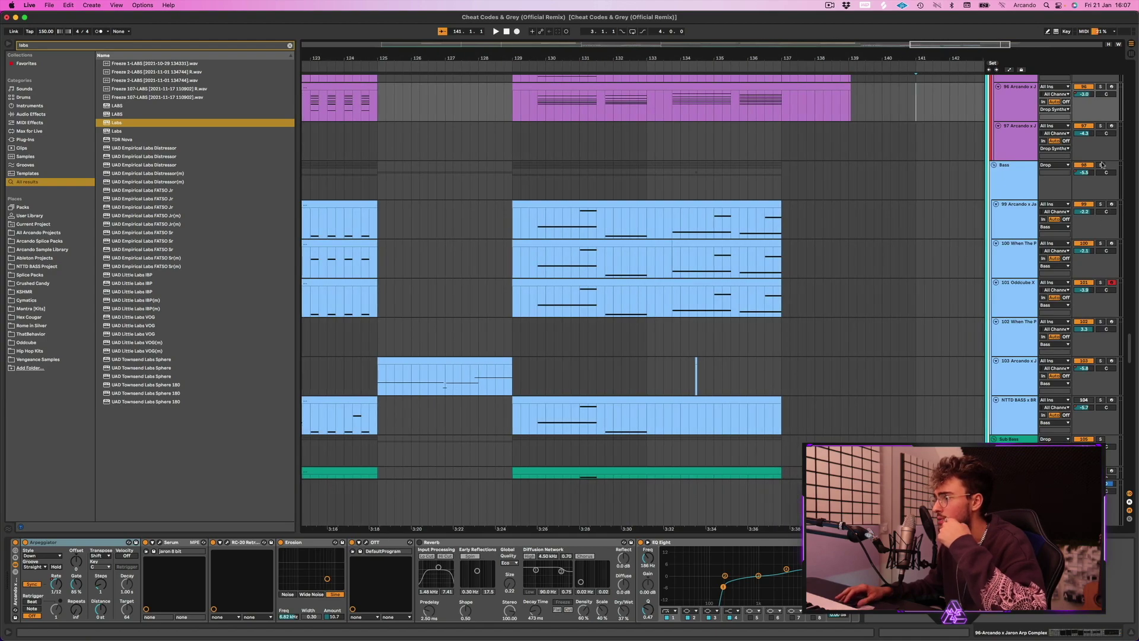
# - Play the soloed Bass group in the final part of the drop and look through its layers
pyautogui.press('space')
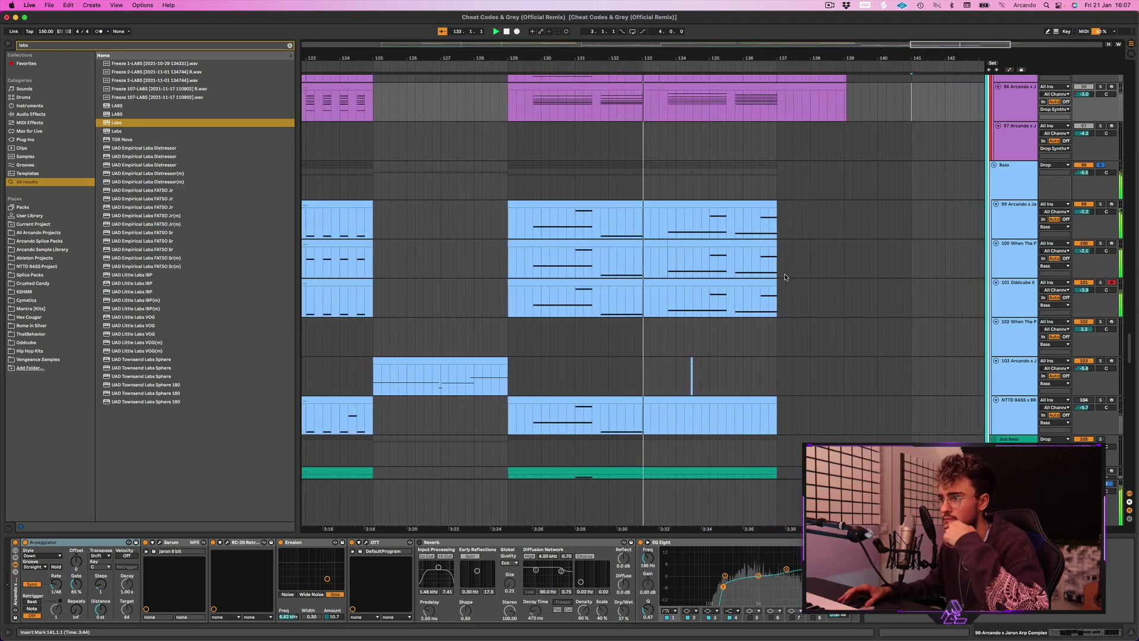
pyautogui.scroll(-10, 785, 273)
# - Solo the CHIME synth loop on FX track 117 and play it around bar 133
pyautogui.press('super+alt+l')
pyautogui.moveTo(643, 59); pyautogui.dragTo(642, 74)
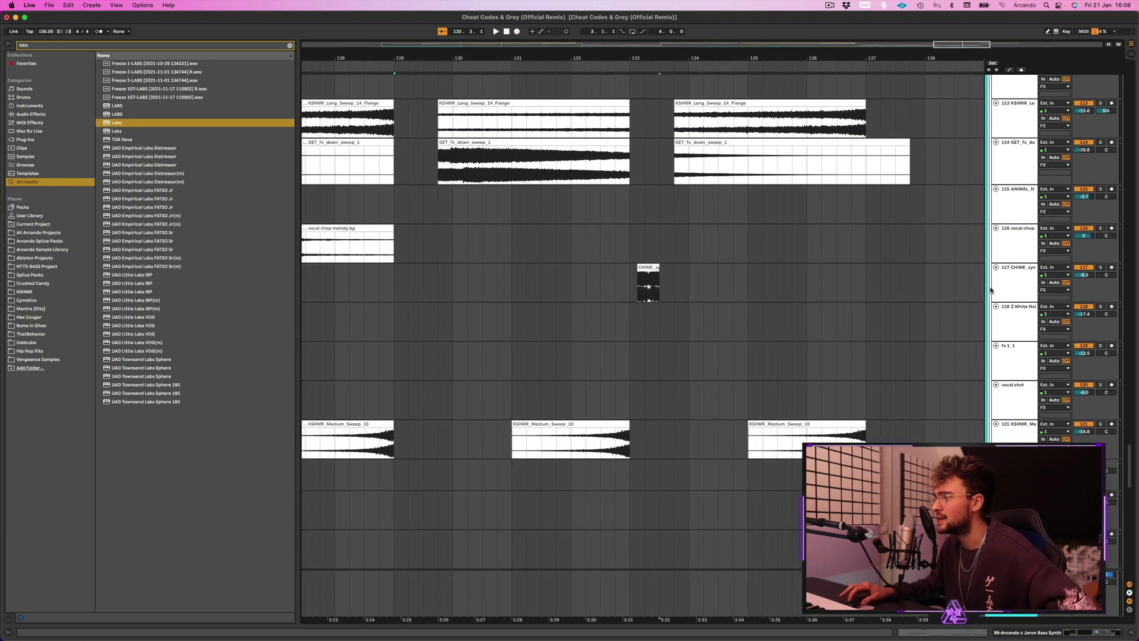
pyautogui.click(1031, 283)
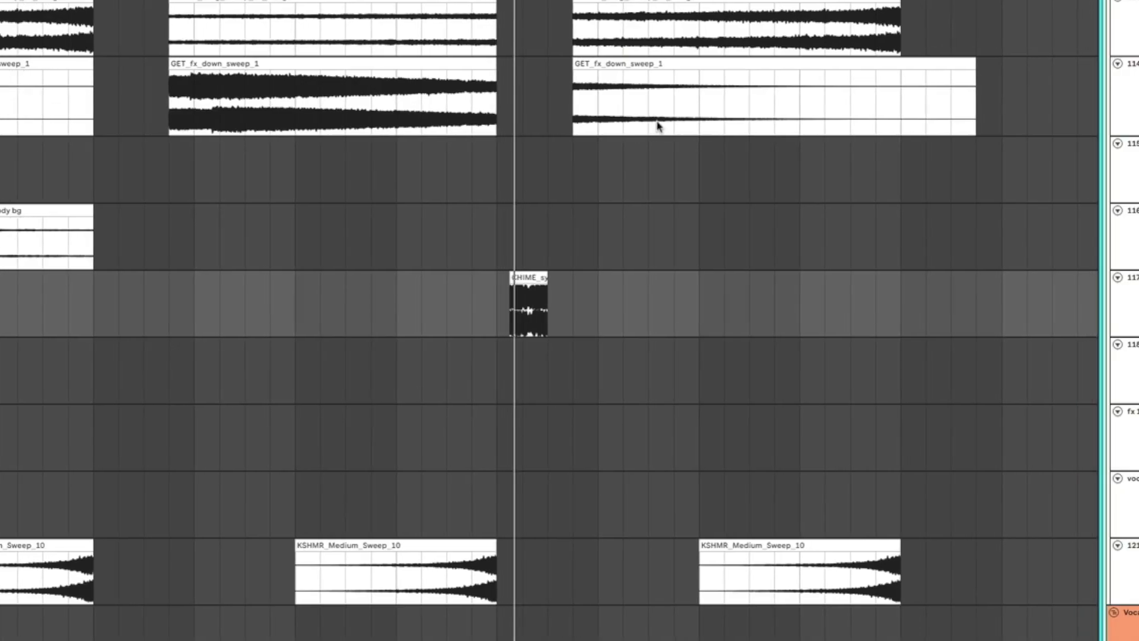
pyautogui.press('+')
pyautogui.doubleClick(997, 275)
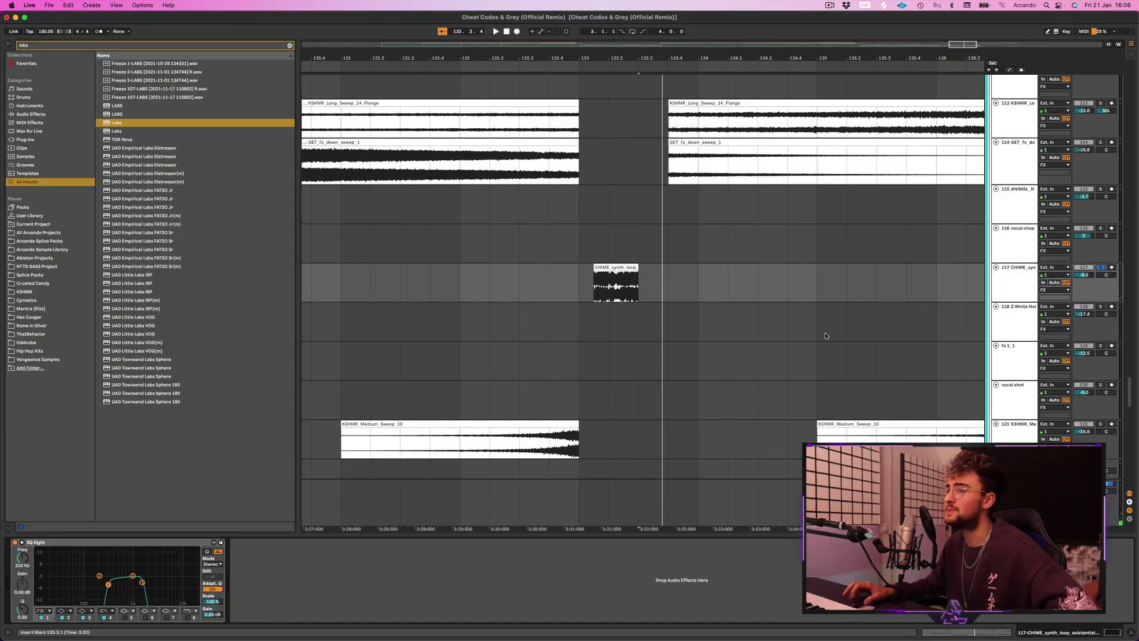
pyautogui.moveTo(623, 59); pyautogui.dragTo(623, 78)
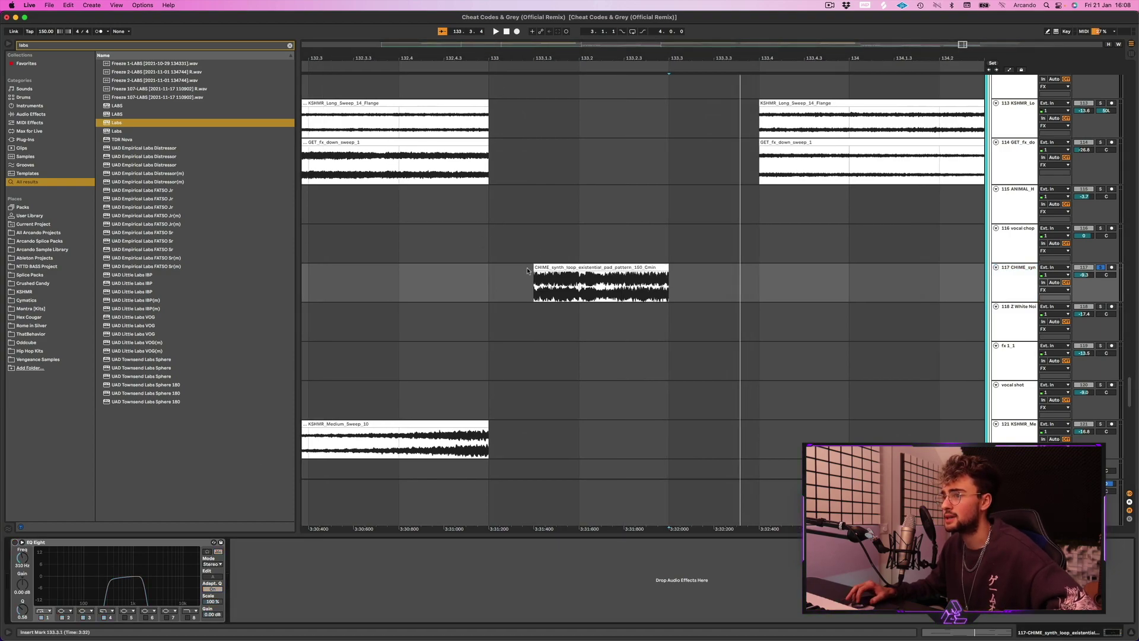
# - Extend the start of the CHIME_synth_loop clip back to bar 132.4 and play it
pyautogui.moveTo(534, 282); pyautogui.dragTo(341, 272)
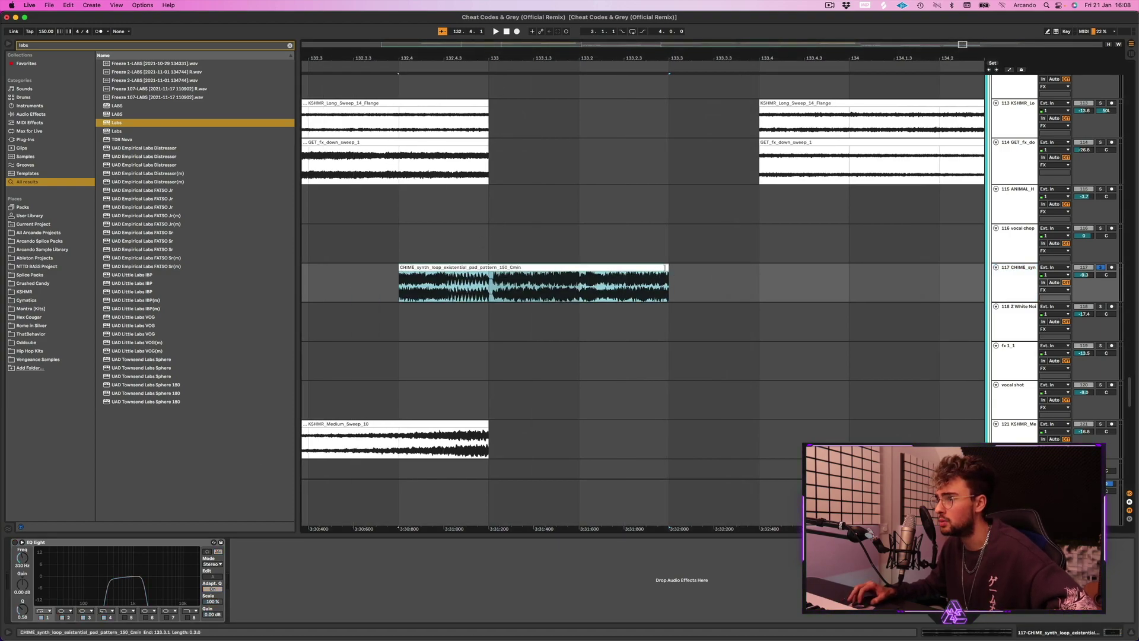
pyautogui.press('super+d')
pyautogui.press('space')
# - Look through the vocal tracks and play the soloed HURRICANE lead vocal chops on track 137
pyautogui.scroll(-3, 771, 237)
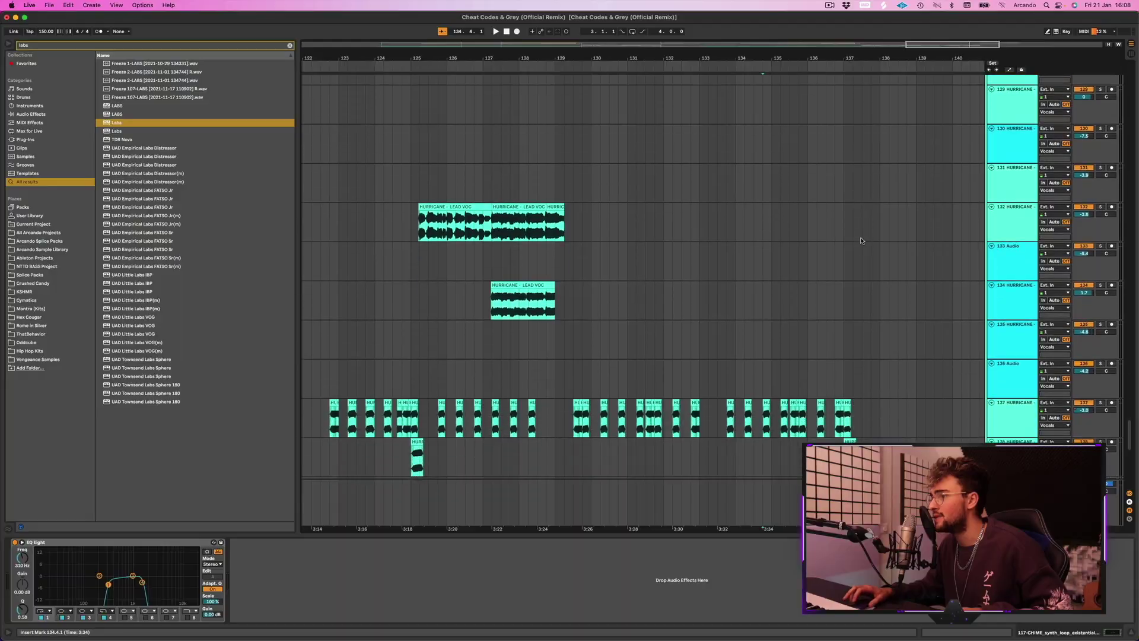
pyautogui.scroll(5, 862, 240)
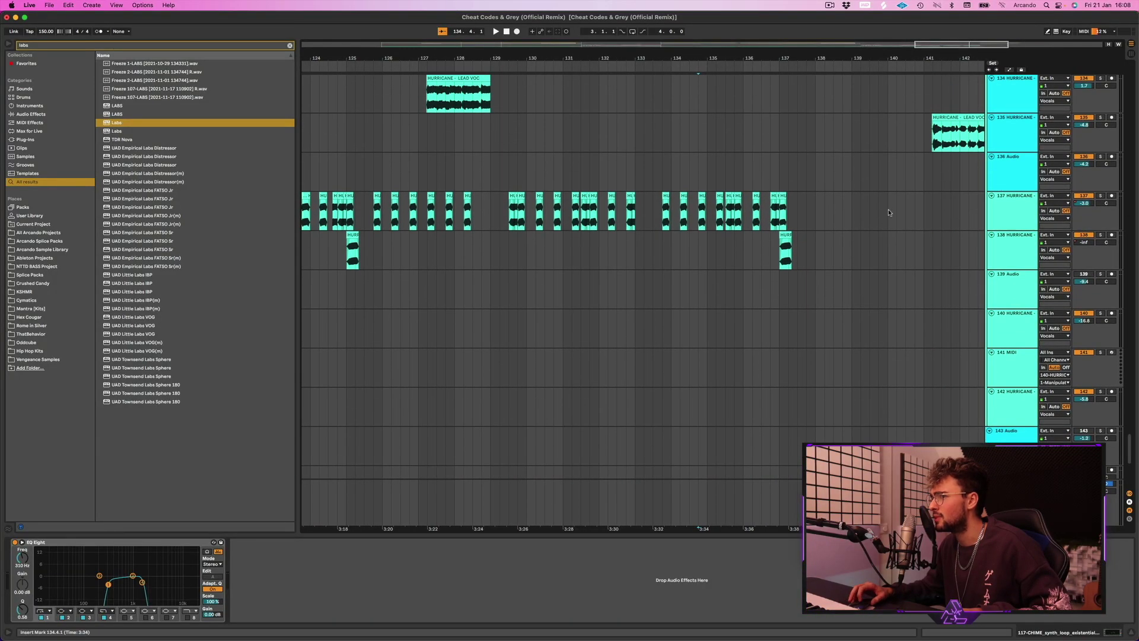
pyautogui.click(1000, 266)
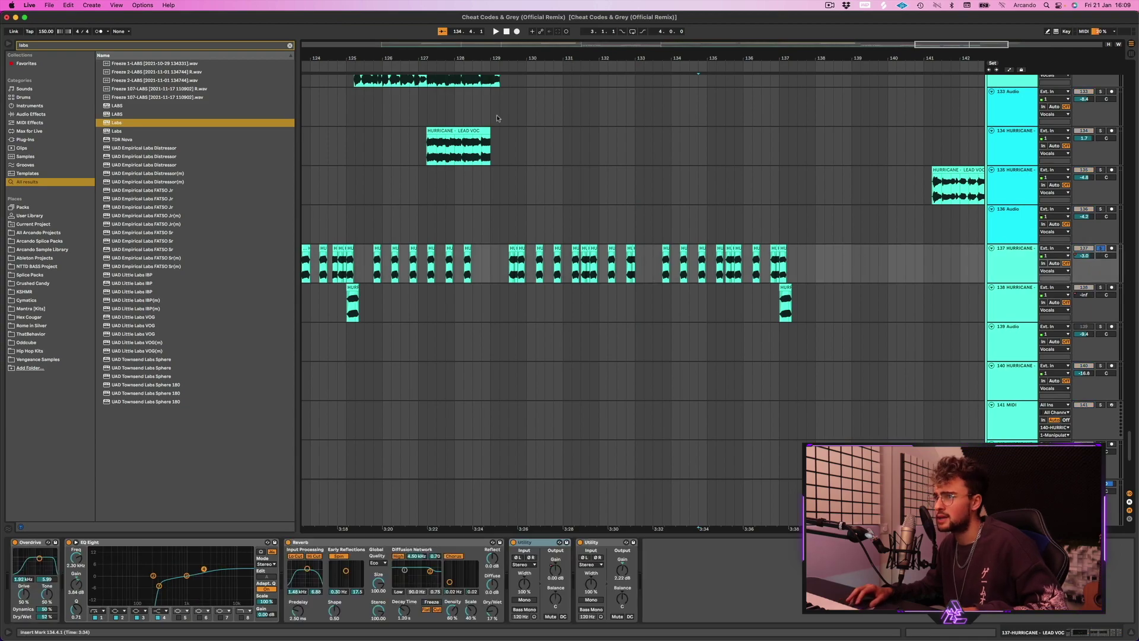
pyautogui.hscroll(-3, 706, 214)
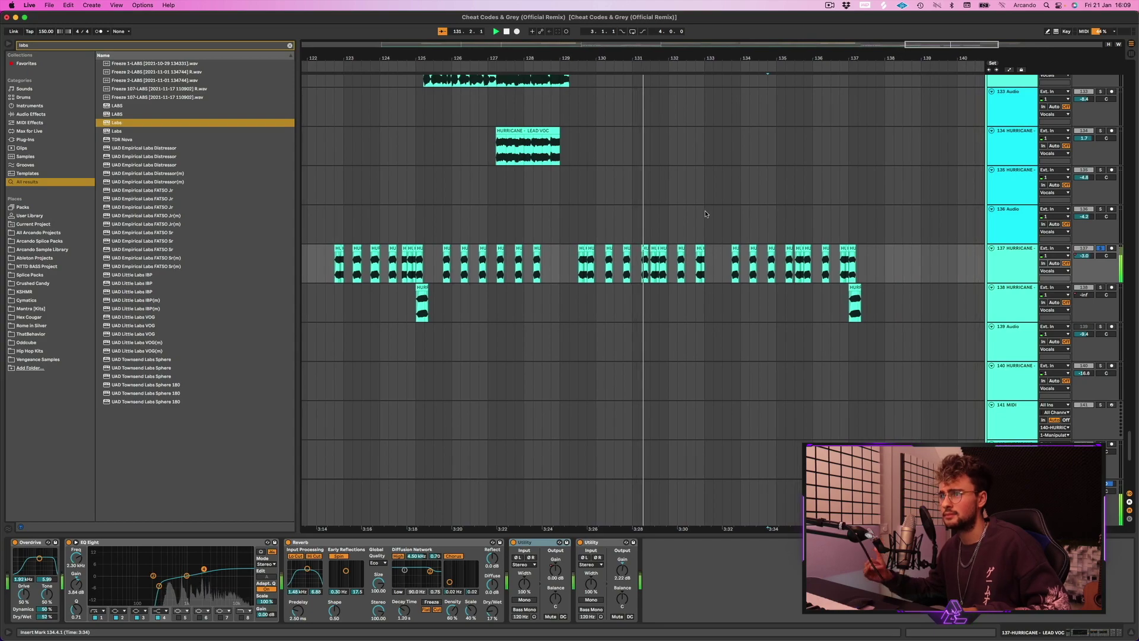
# - Play the outro after bar 137 and look through its break FX and instrument tracks, with the device view hidden
pyautogui.scroll(20, 682, 161)
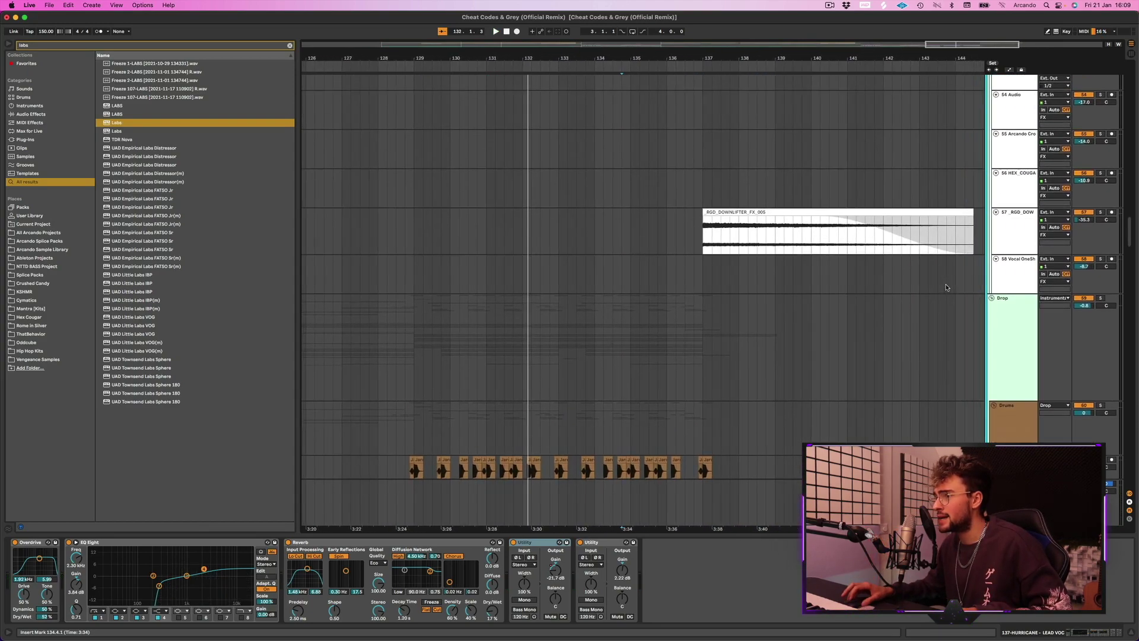
pyautogui.scroll(10, 779, 142)
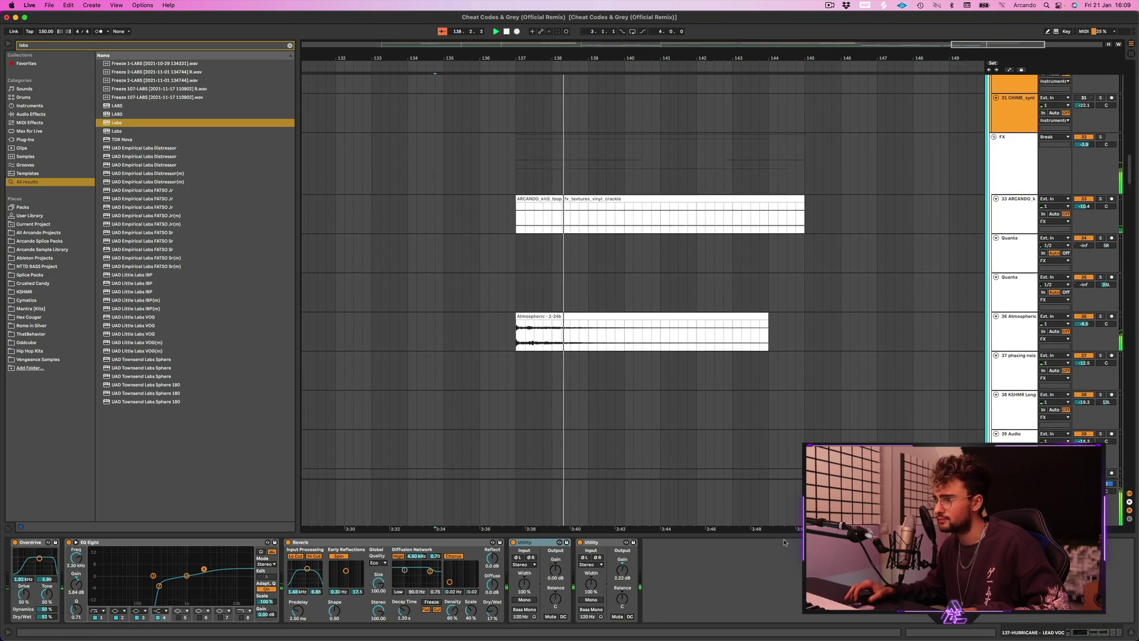
pyautogui.moveTo(792, 535); pyautogui.dragTo(792, 617)
pyautogui.scroll(10, 860, 388)
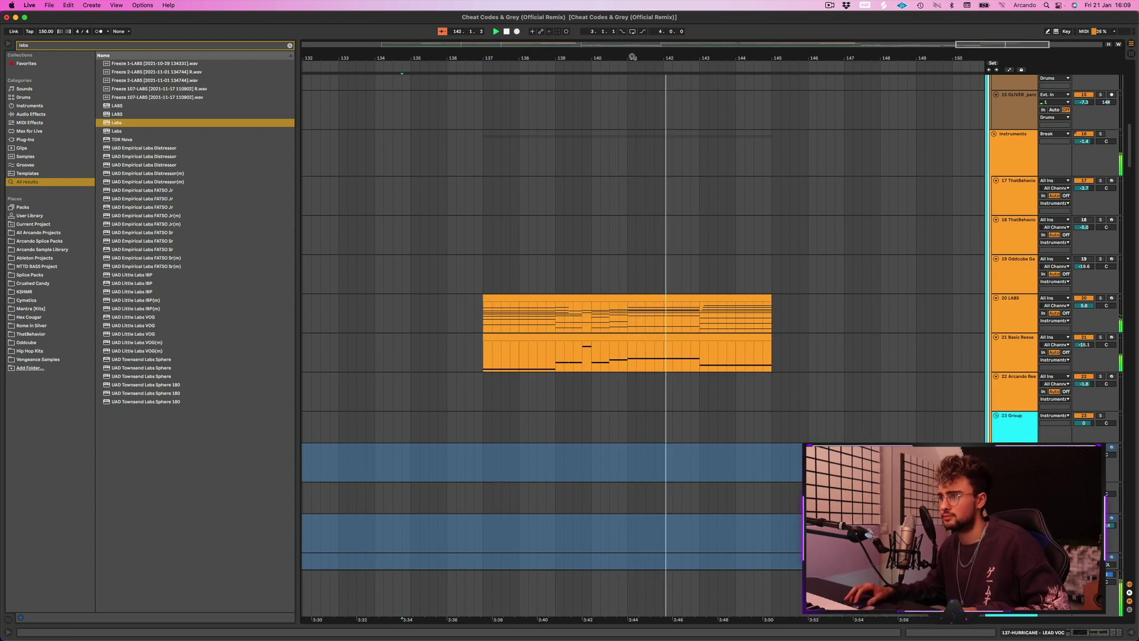
pyautogui.moveTo(632, 56); pyautogui.dragTo(633, 47)
pyautogui.scroll(-5, 693, 107)
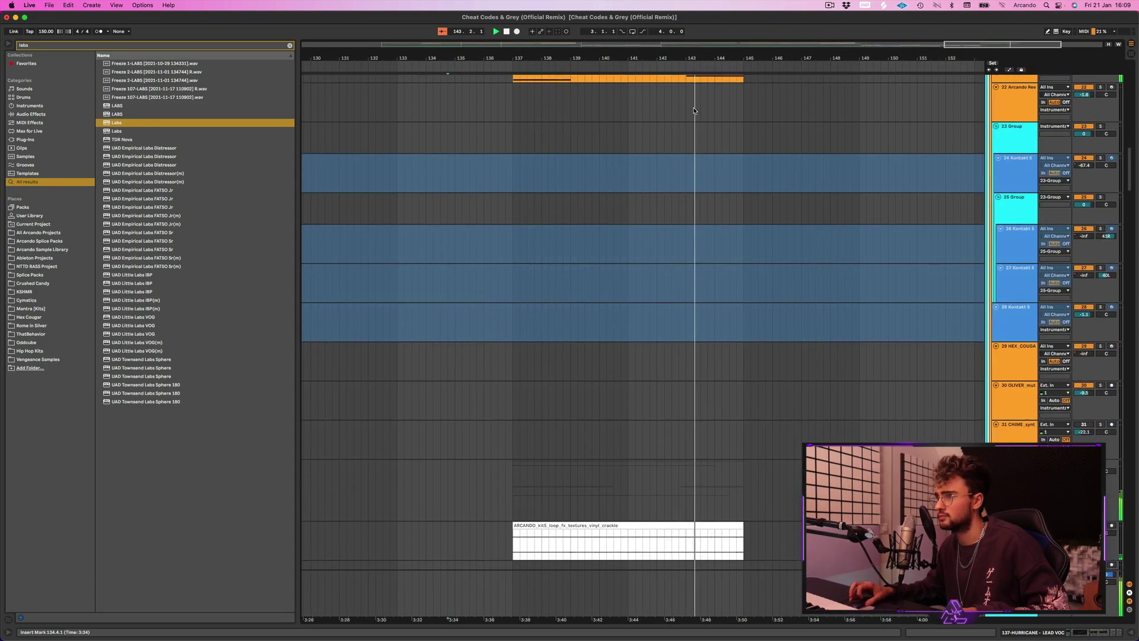
pyautogui.scroll(4, 692, 111)
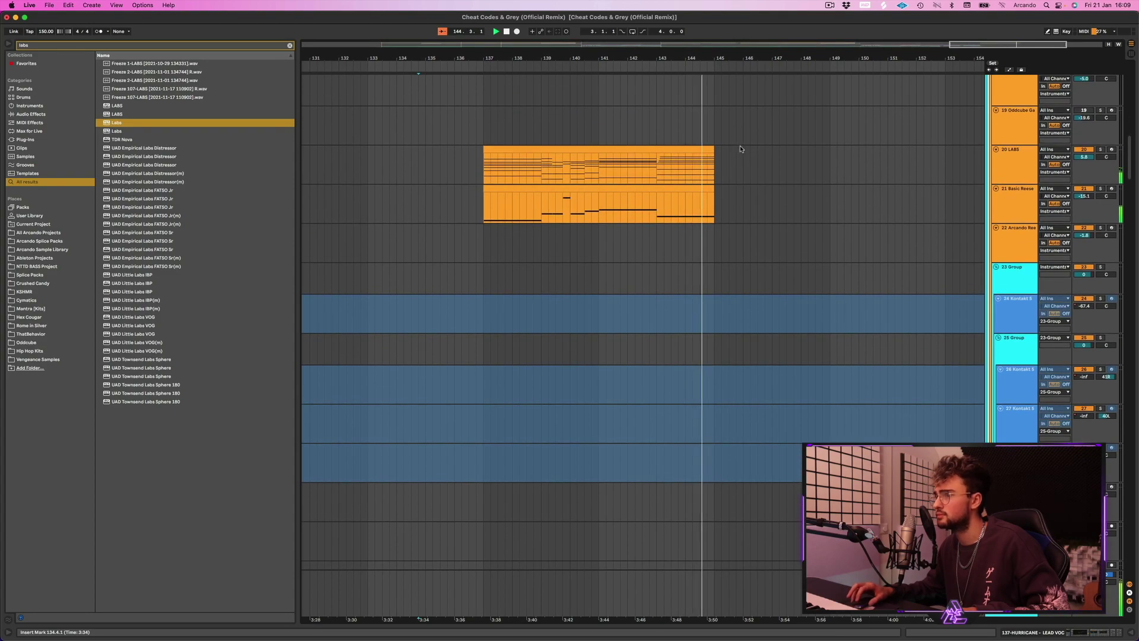
# - Play the soloed LABS track in the outro and examine its clip's chord notes in an enlarged piano roll
pyautogui.click(1008, 177)
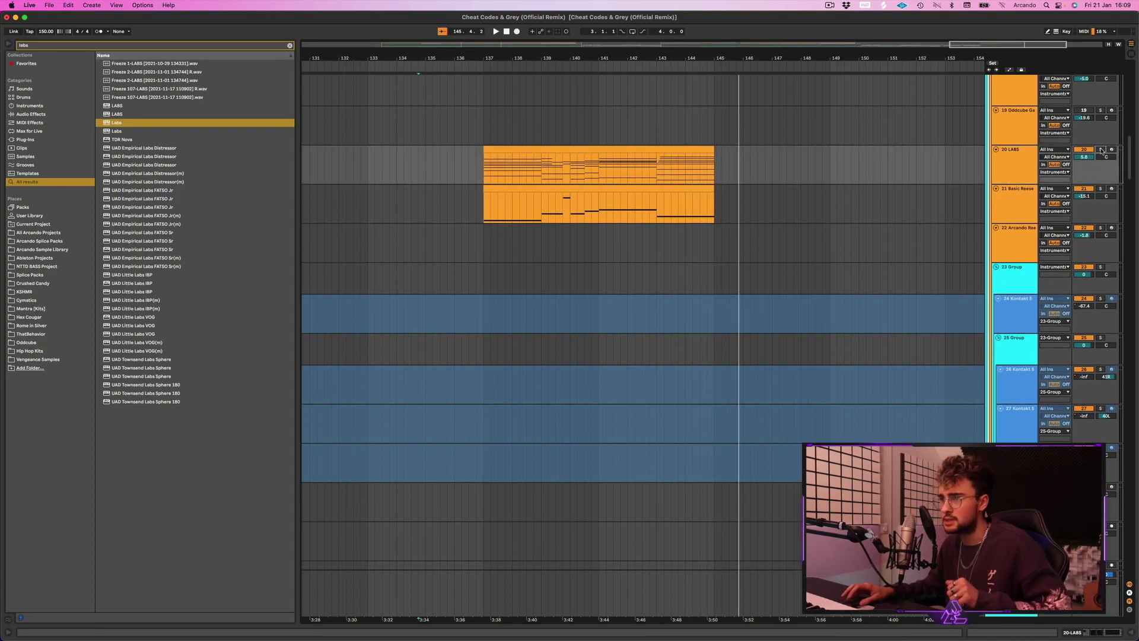
pyautogui.click(476, 65)
pyautogui.moveTo(145, 626); pyautogui.dragTo(146, 537)
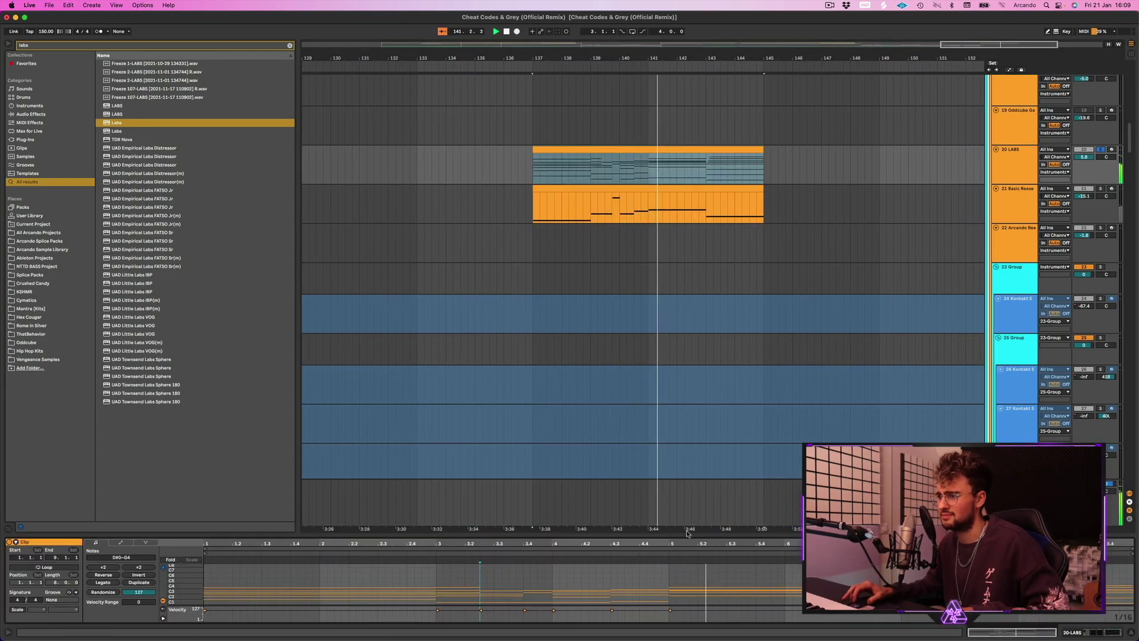
pyautogui.moveTo(685, 534); pyautogui.dragTo(696, 213)
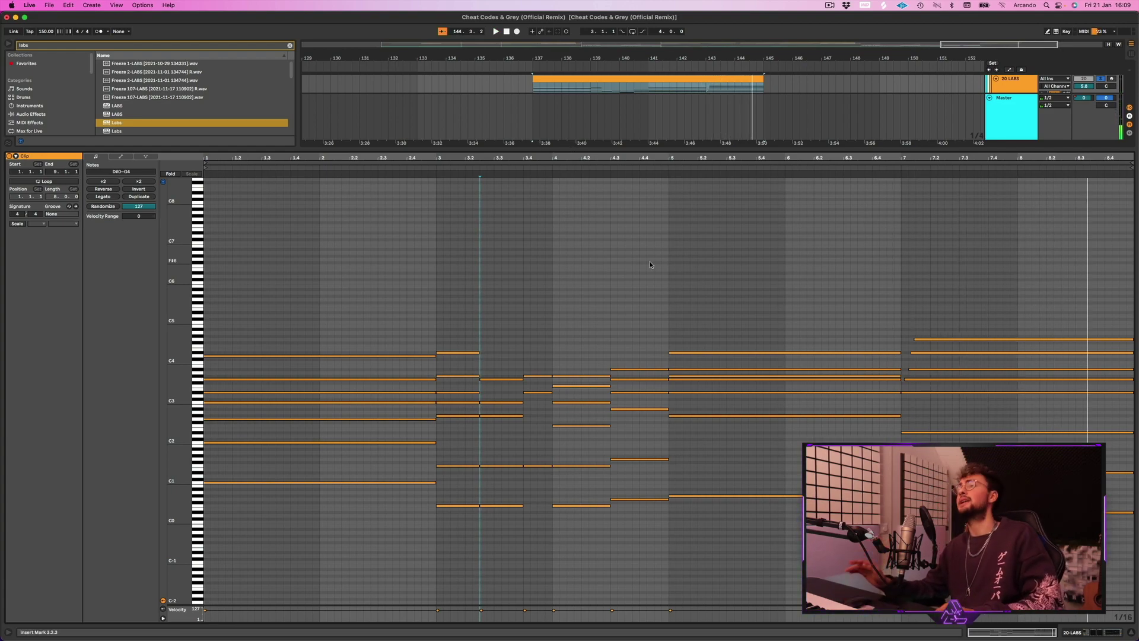
pyautogui.hotkey('shift', 'Tab')
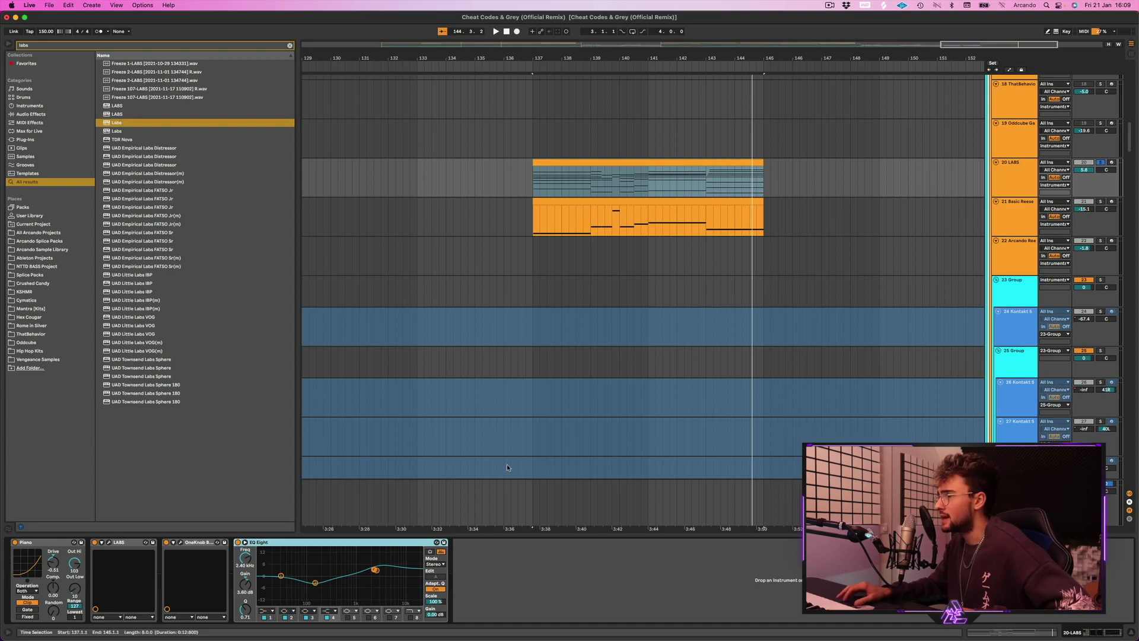
# - Solo the Basic Reese Bass track and play it from just before bar 137
pyautogui.click(1057, 198)
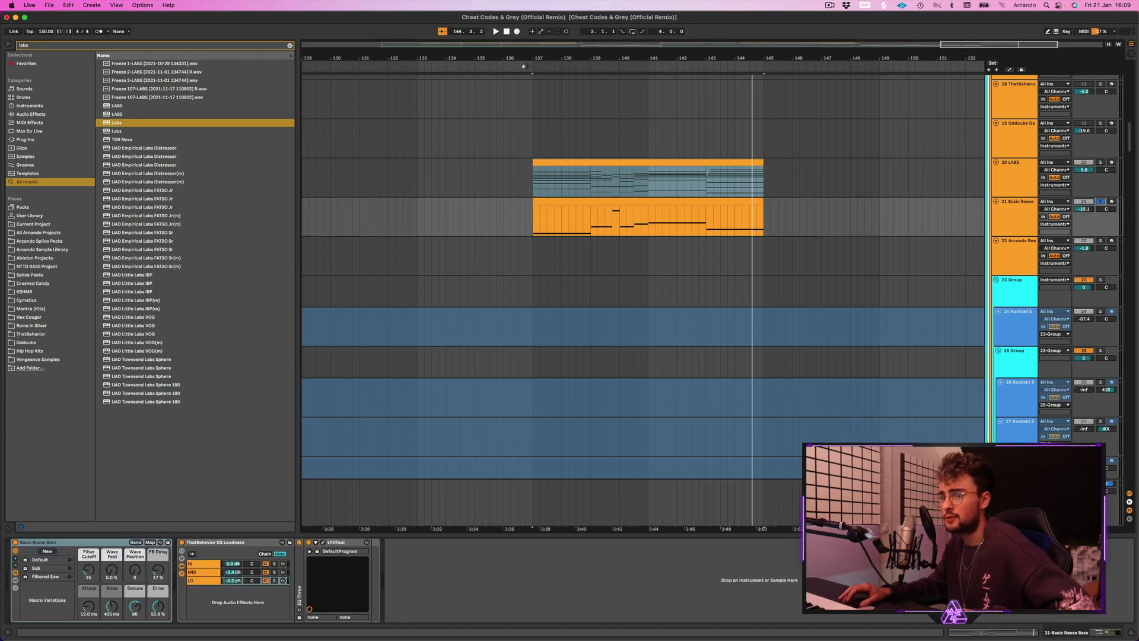
pyautogui.click(524, 66)
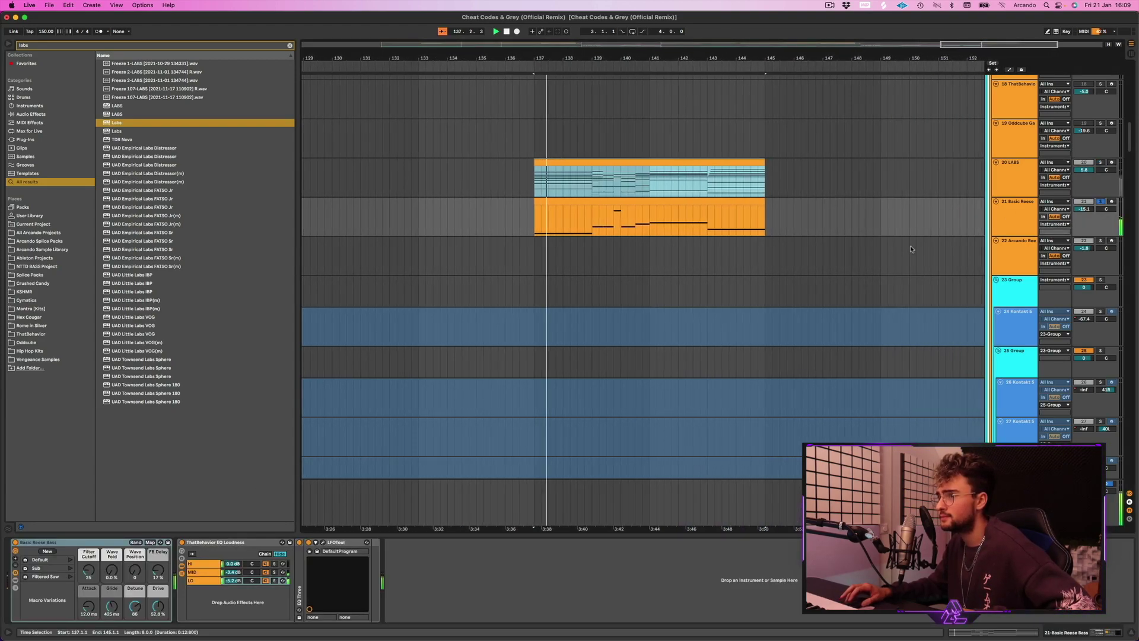
# - Play the soloed HURRICANE lead vocal on track 135 in the outro and look over the surrounding vocal tracks
pyautogui.click(588, 64)
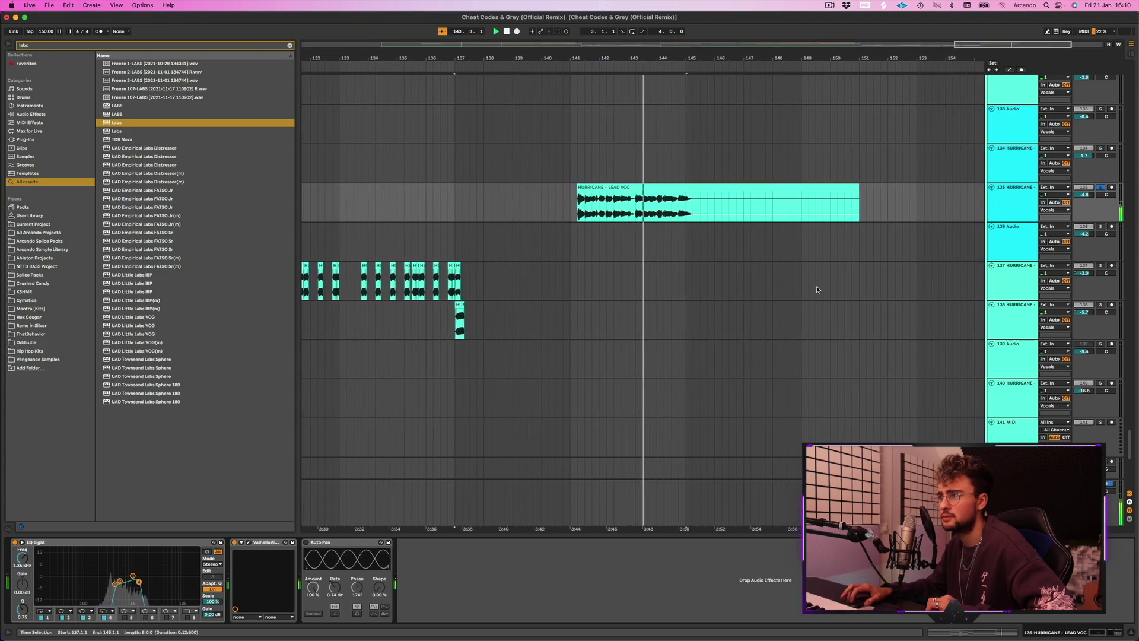
pyautogui.scroll(-5, 816, 286)
pyautogui.scroll(8, 816, 286)
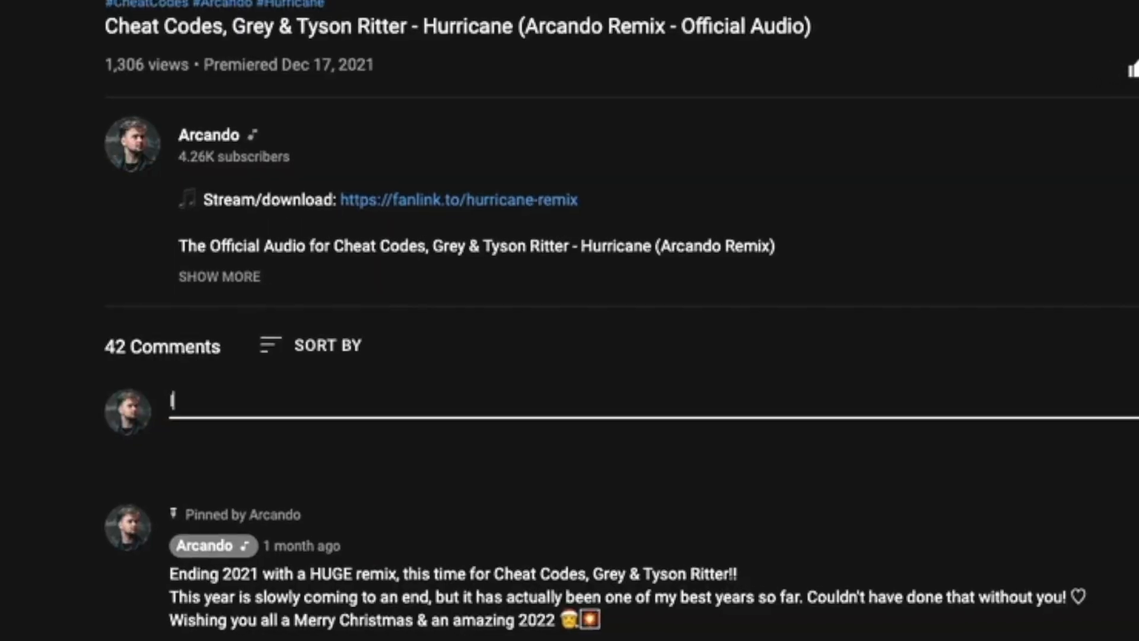
# - On the YouTube page of the Hurricane (Arcando Remix) video, write the comment "I have a question!!"
pyautogui.write('I have a question!!')
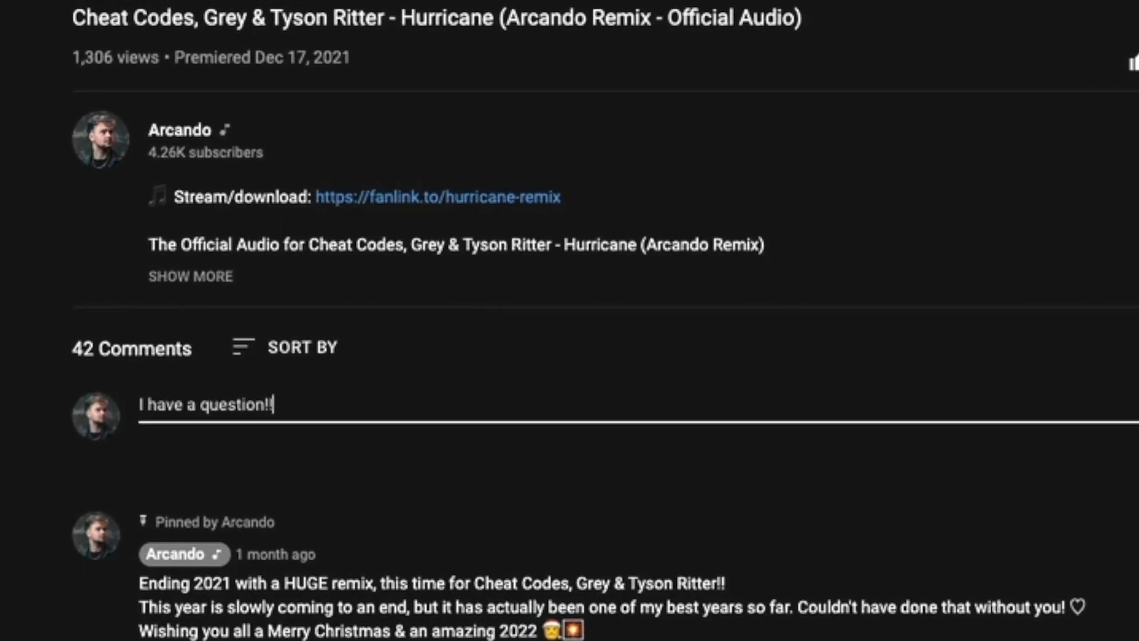